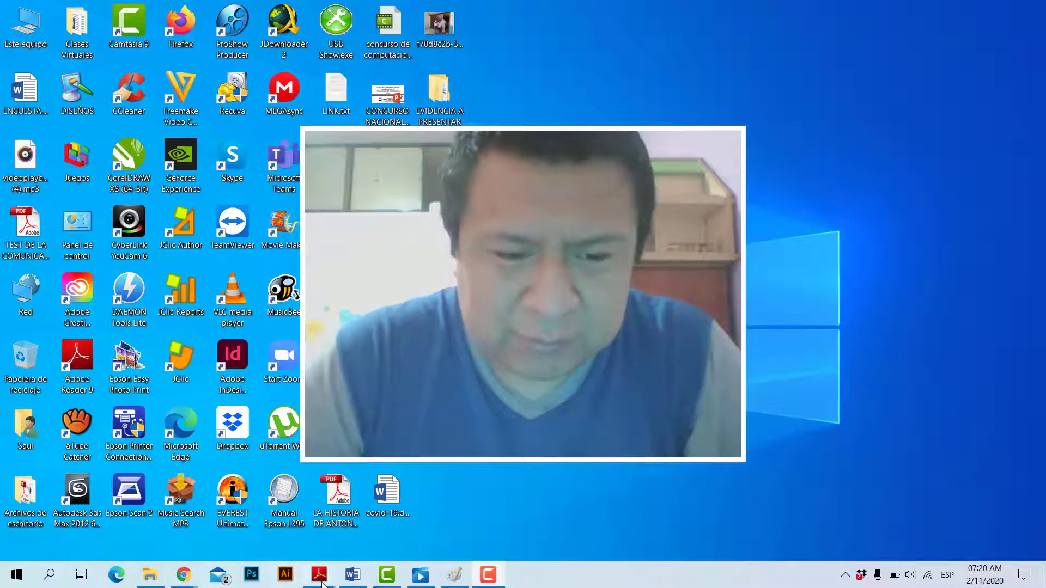
Bring the unit 7 worksheet PDF forward and scroll up to page 90's Sesión 25 project header.
mouse_move(318, 575)
left_click(367, 538)
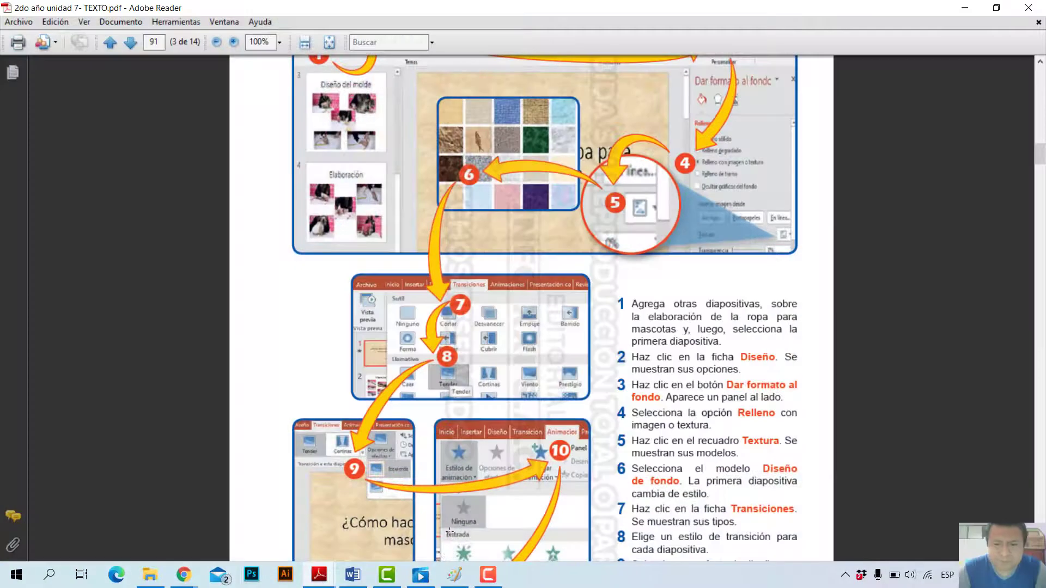
scroll(531, 304, "up", 2)
scroll(531, 305, "up", 4)
scroll(449, 526, "up", 2)
scroll(449, 526, "up", 3)
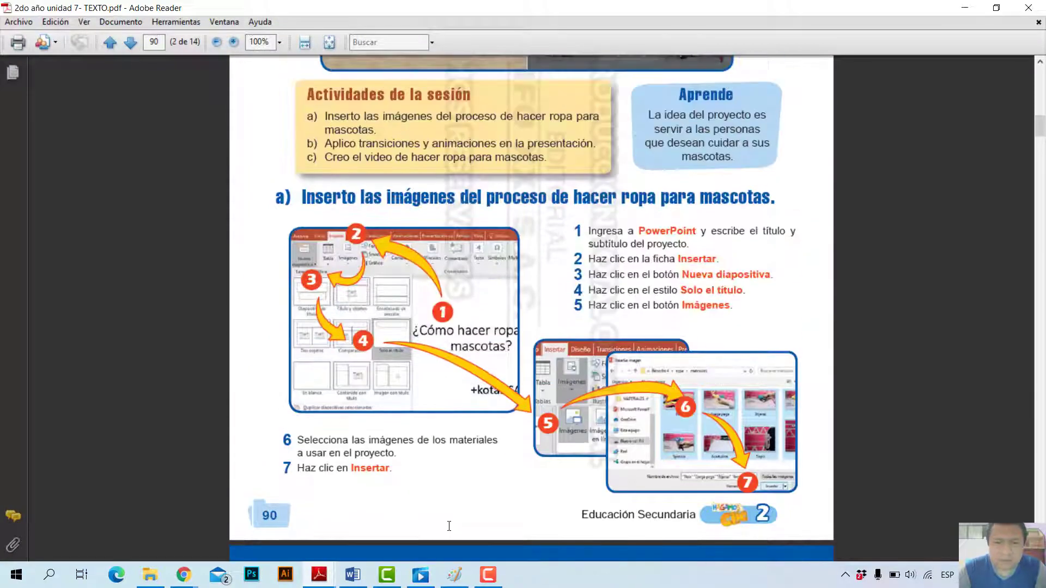
scroll(449, 526, "up", 2)
scroll(450, 526, "up", 3)
scroll(449, 527, "up", 3)
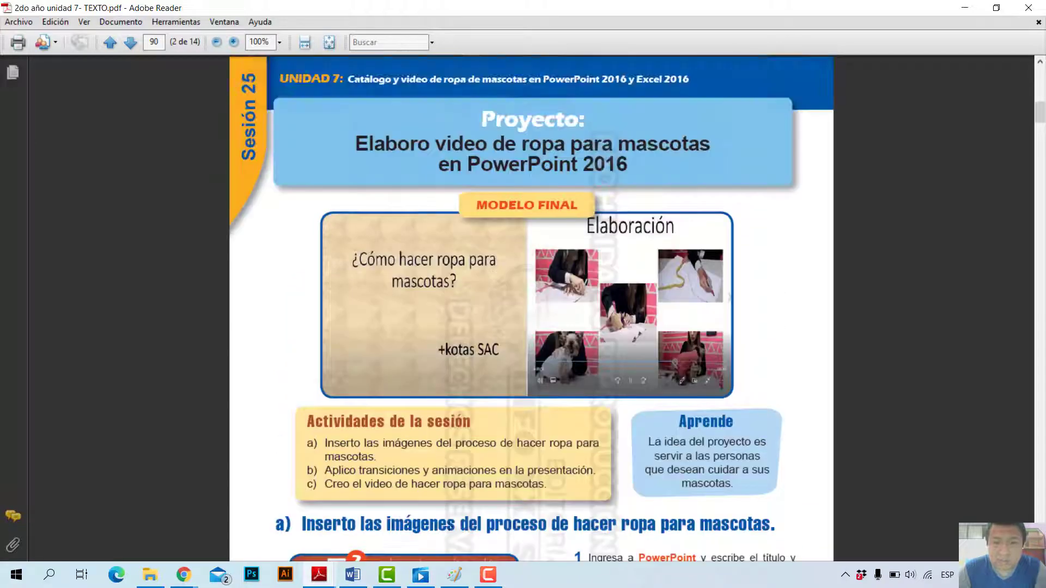
scroll(449, 527, "up", 3)
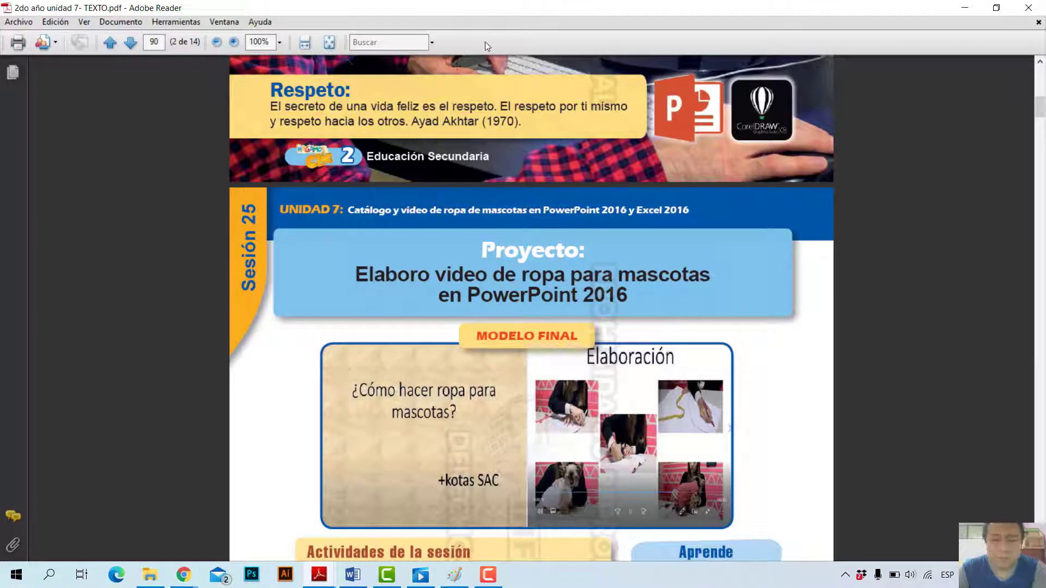
scroll(460, 126, "down", 3)
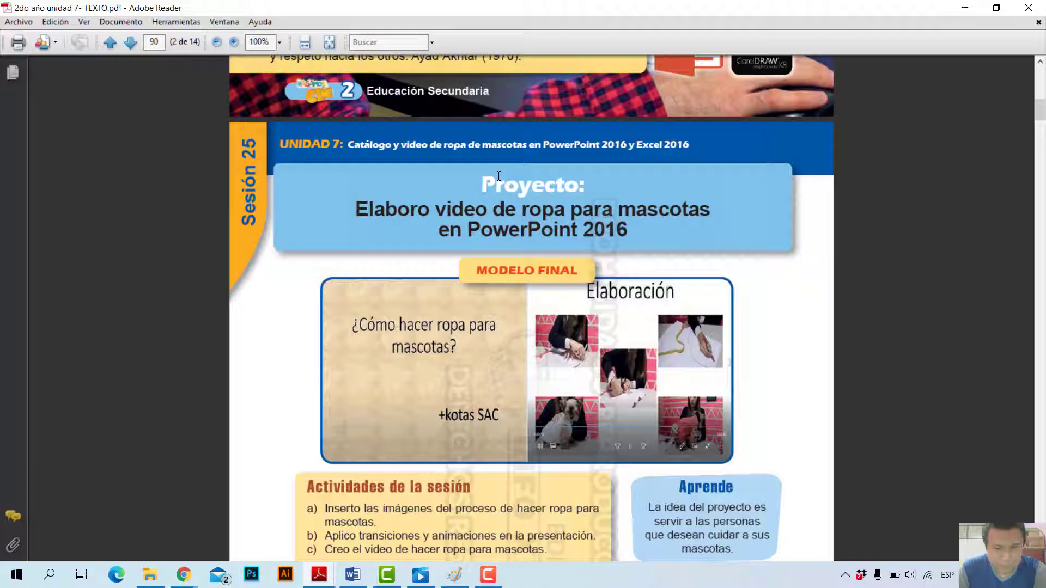
scroll(569, 175, "down", 2)
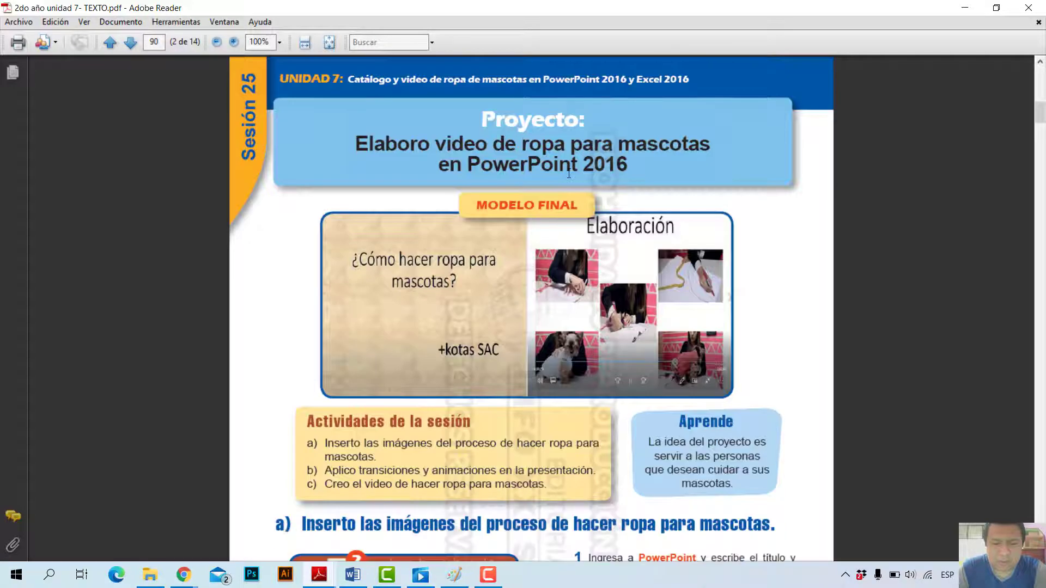
scroll(708, 228, "down", 1)
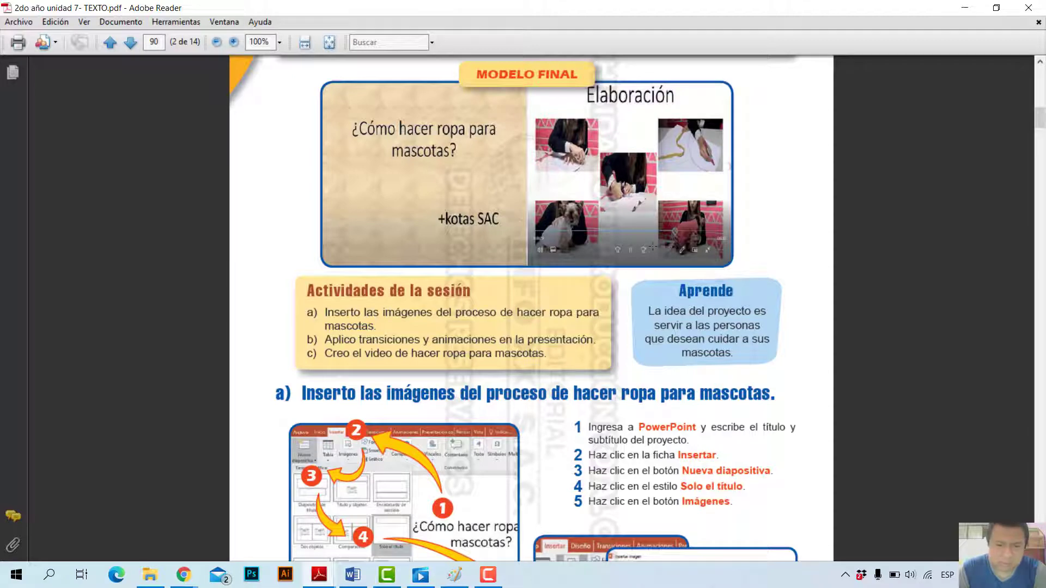
Scroll page 90 until section a)'s steps 1–7 and the page footer are visible.
scroll(625, 225, "up", 1)
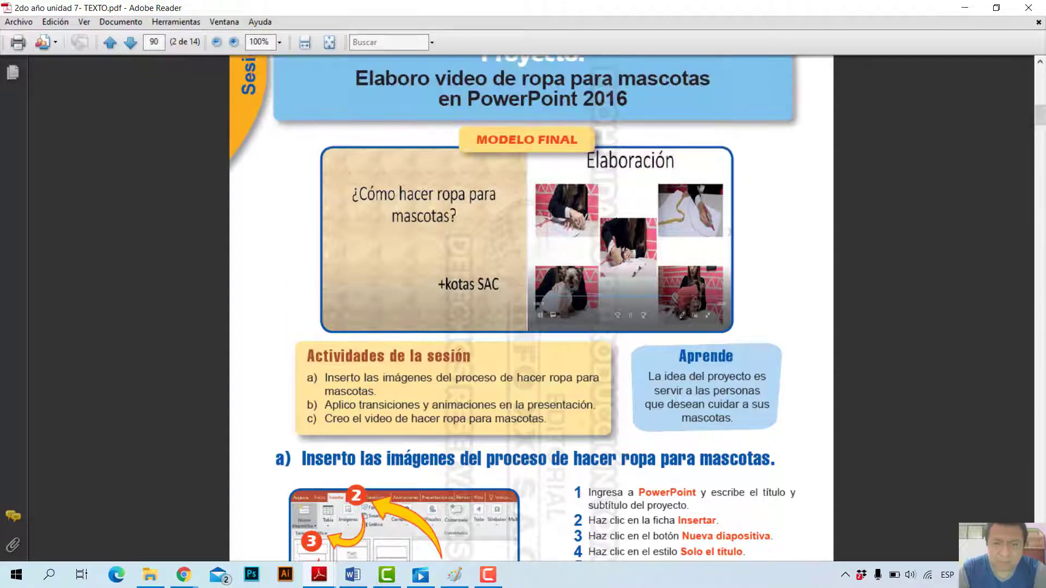
scroll(616, 222, "down", 1)
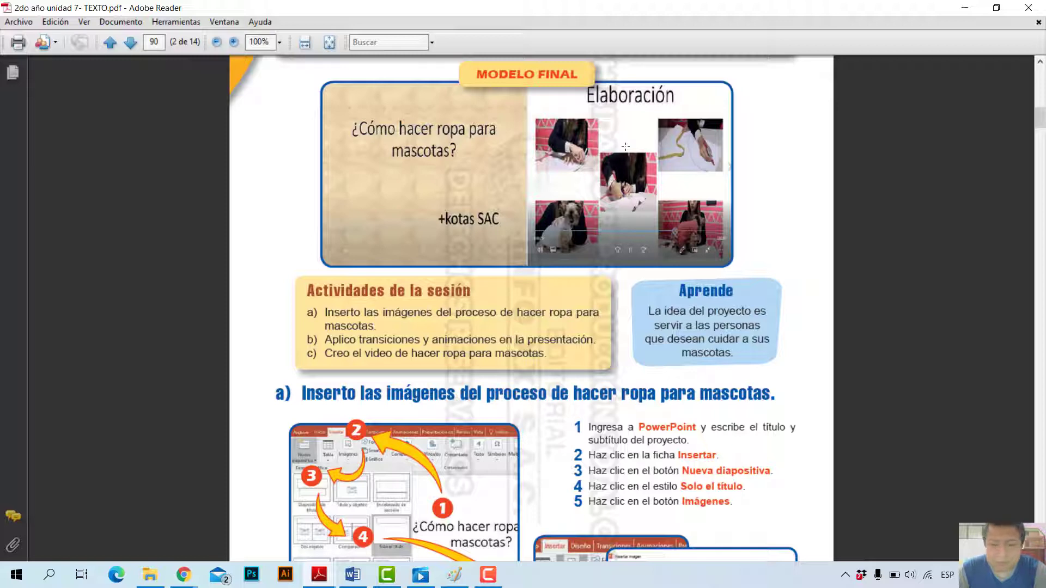
scroll(258, 120, "down", 3)
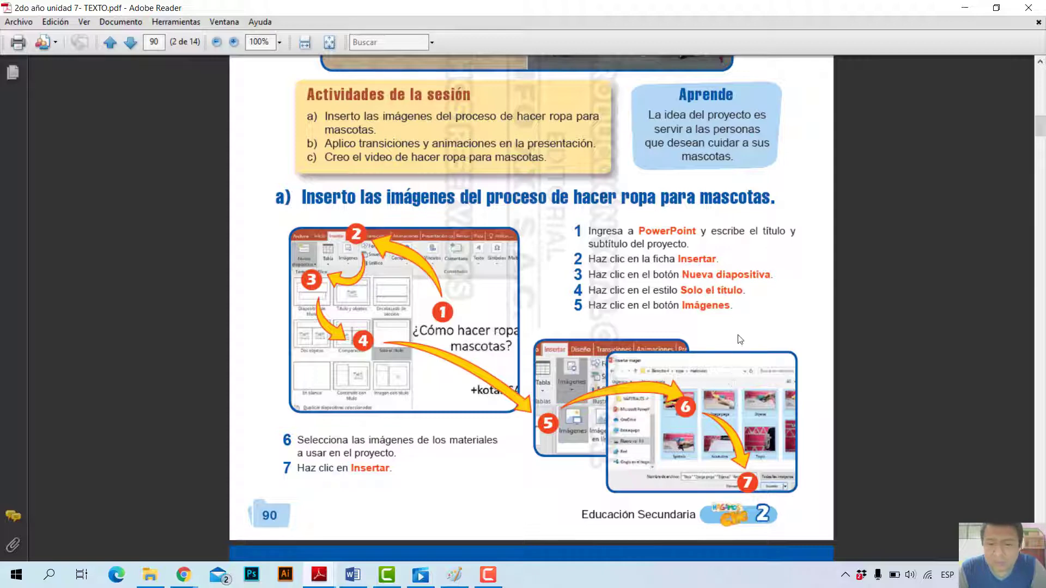
scroll(636, 299, "up", 3)
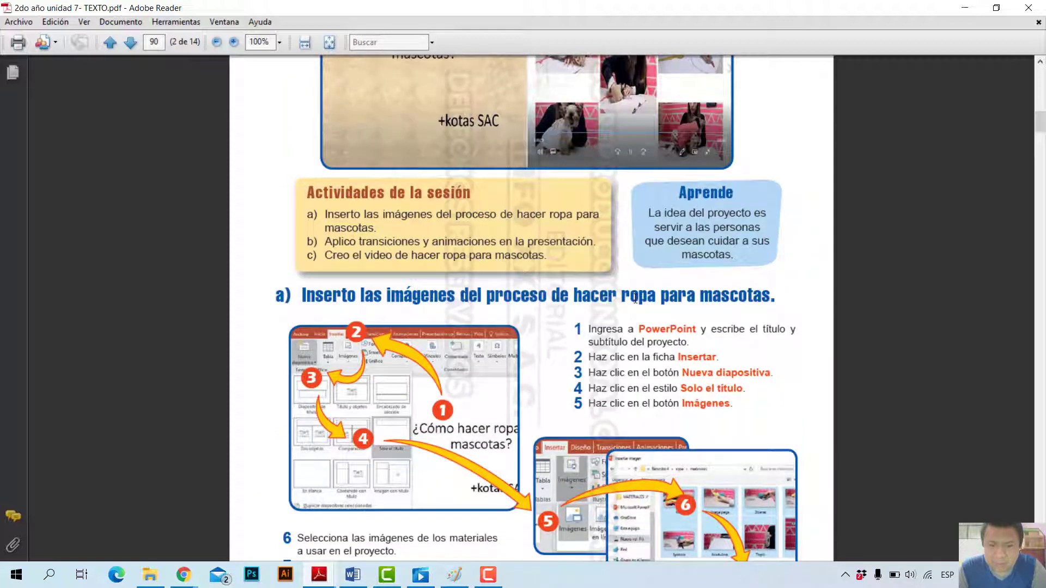
scroll(635, 298, "down", 2)
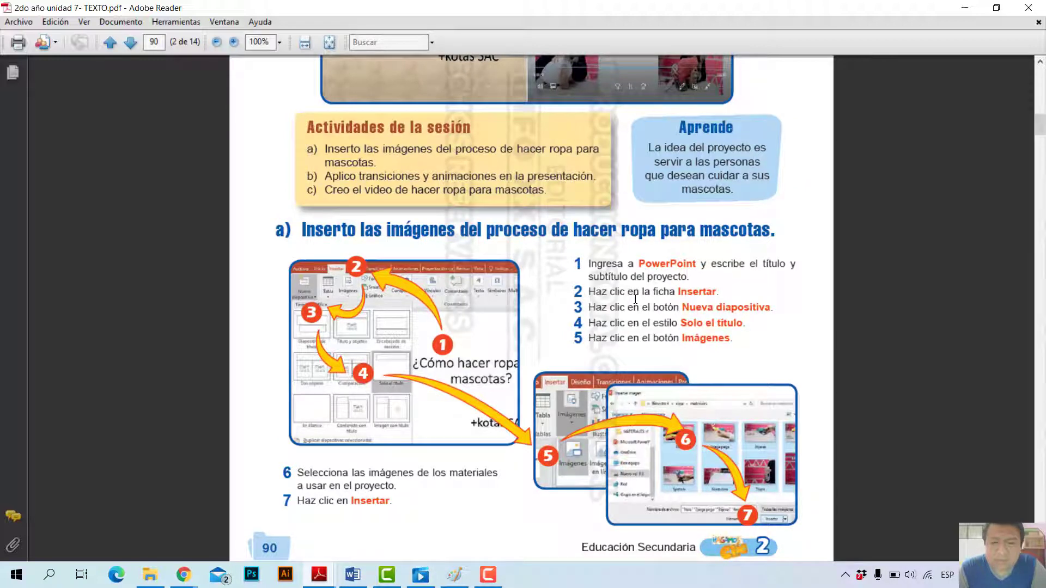
scroll(575, 283, "down", 2)
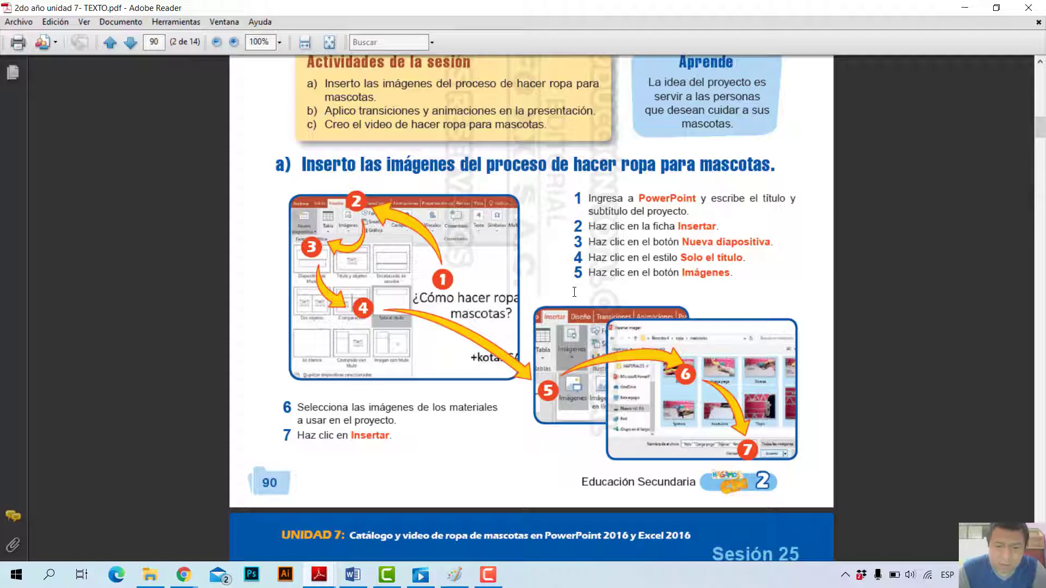
scroll(540, 257, "up", 2)
scroll(540, 258, "up", 5)
scroll(655, 200, "down", 1)
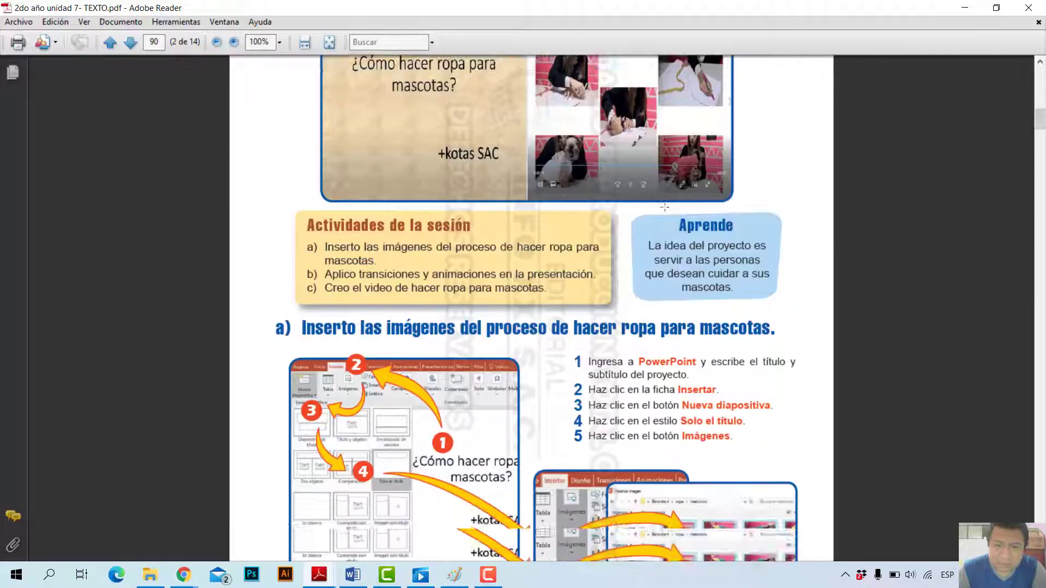
scroll(655, 201, "down", 8)
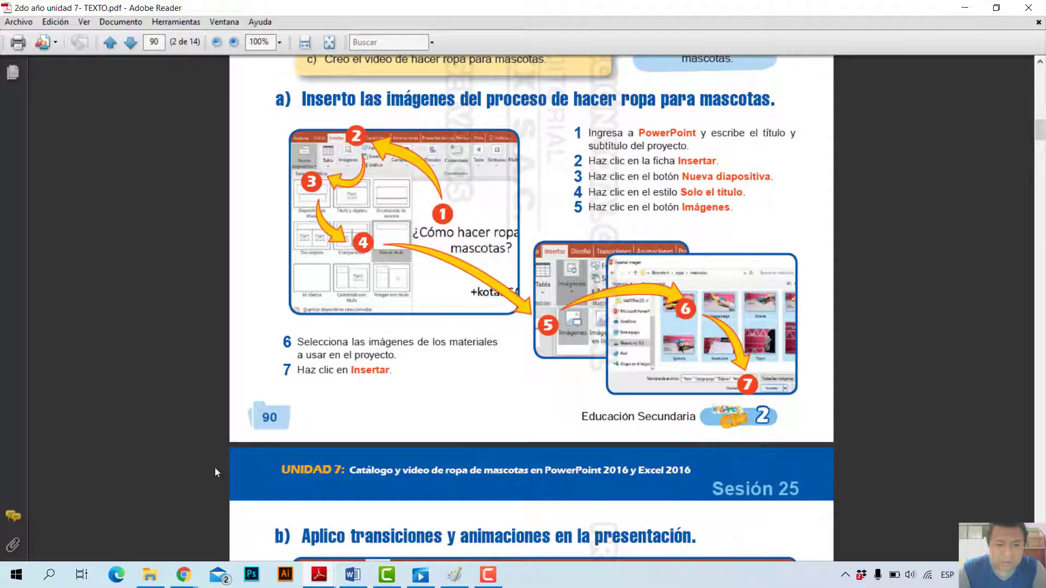
mouse_move(183, 575)
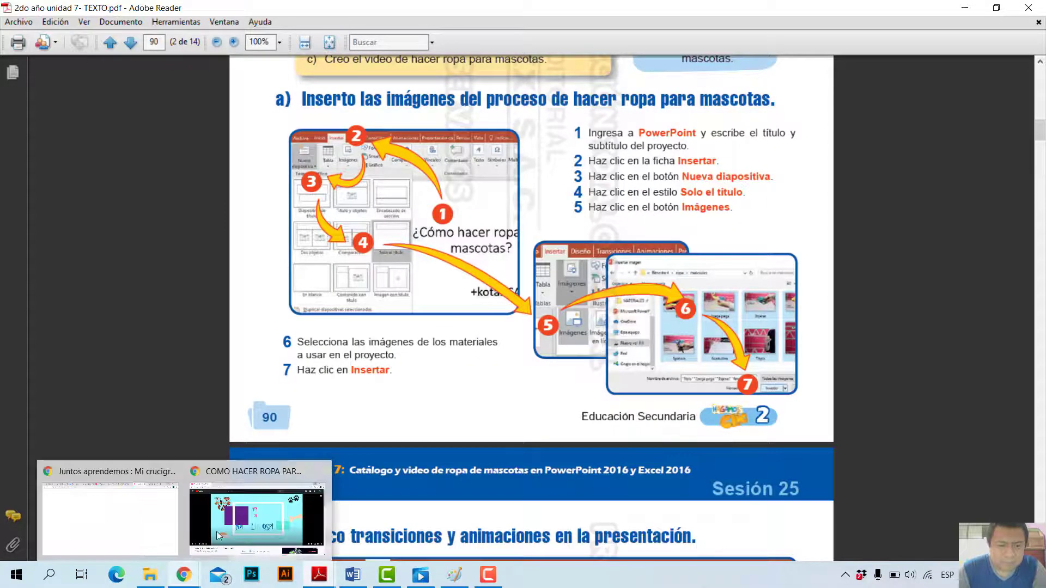
Play the dog-clothes video in Chrome, skip ahead, and pause it at 1:08 on the measuring scene.
left_click(263, 552)
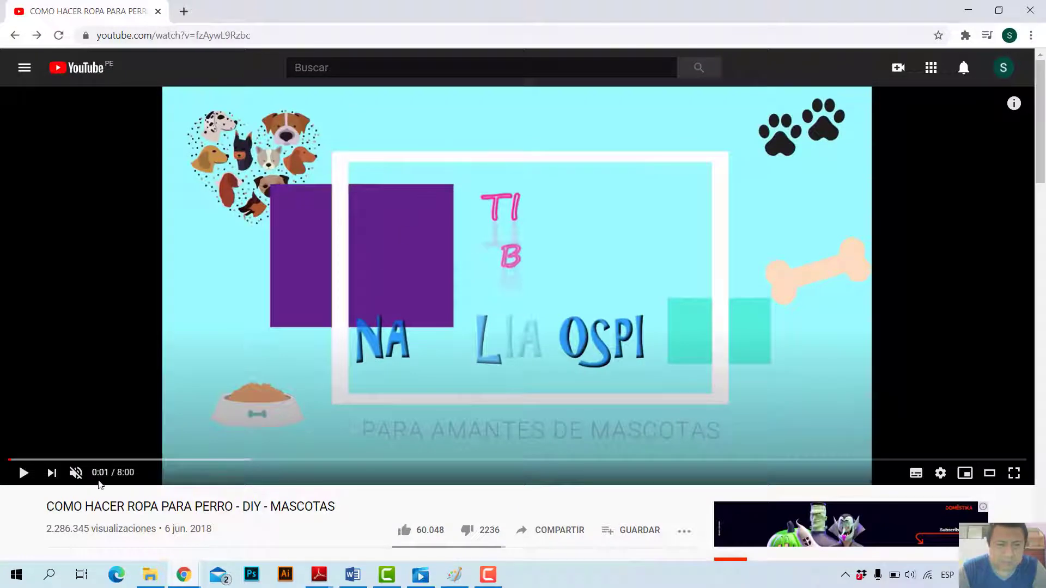
mouse_move(75, 472)
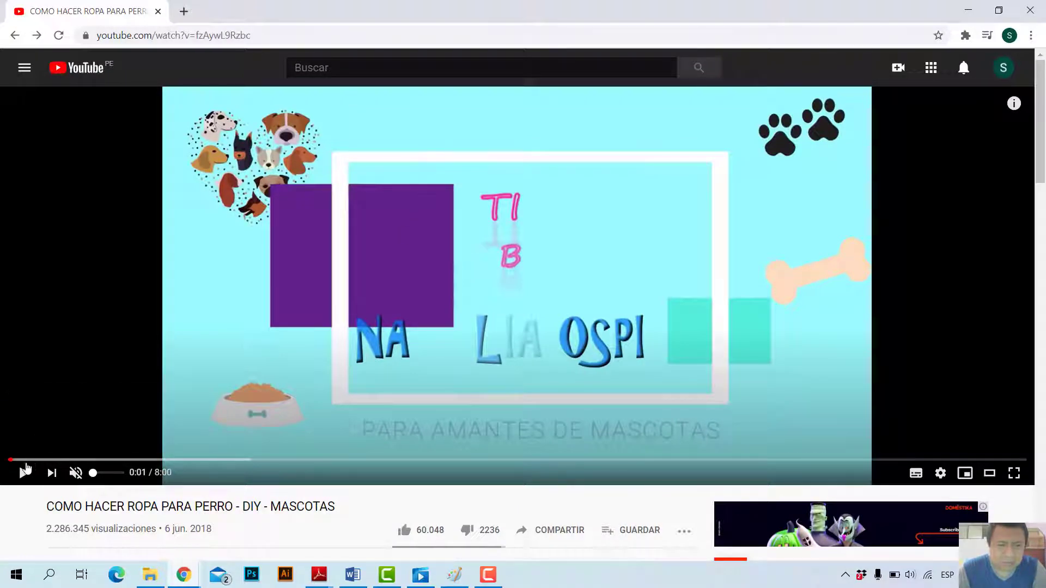
left_click(25, 471)
left_click(64, 460)
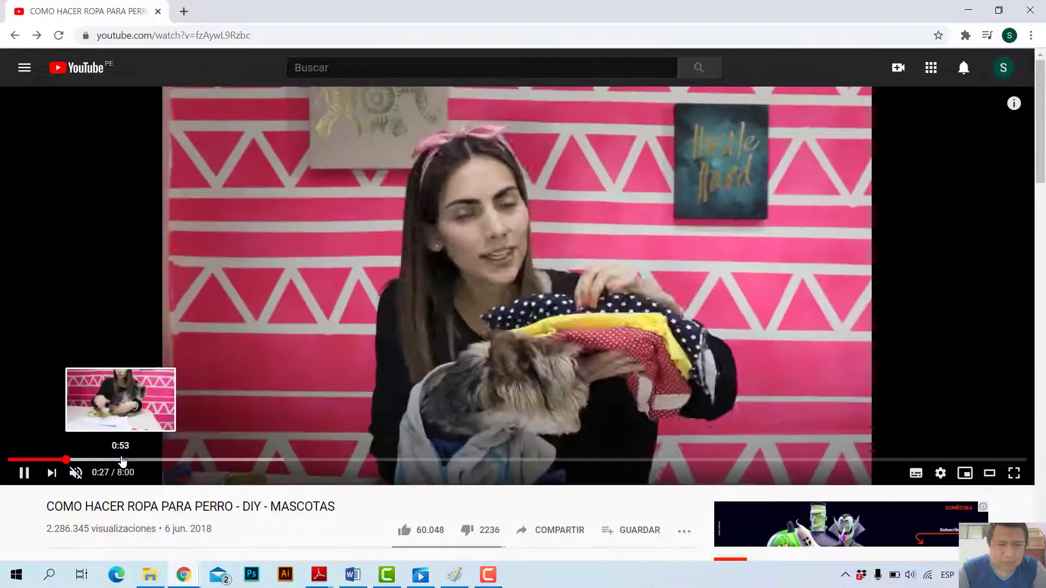
left_click(120, 460)
left_click(170, 449)
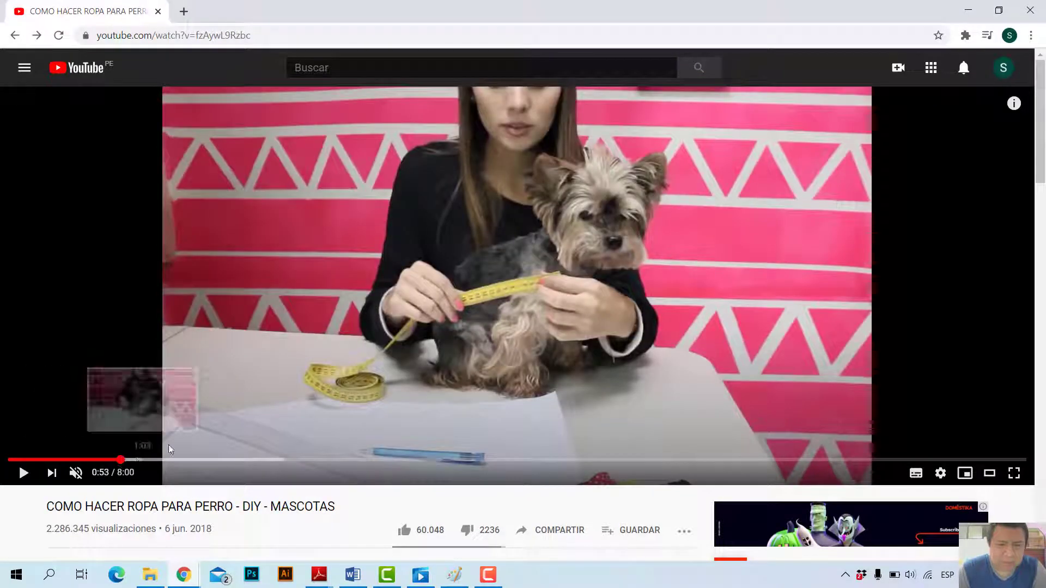
left_click(33, 478)
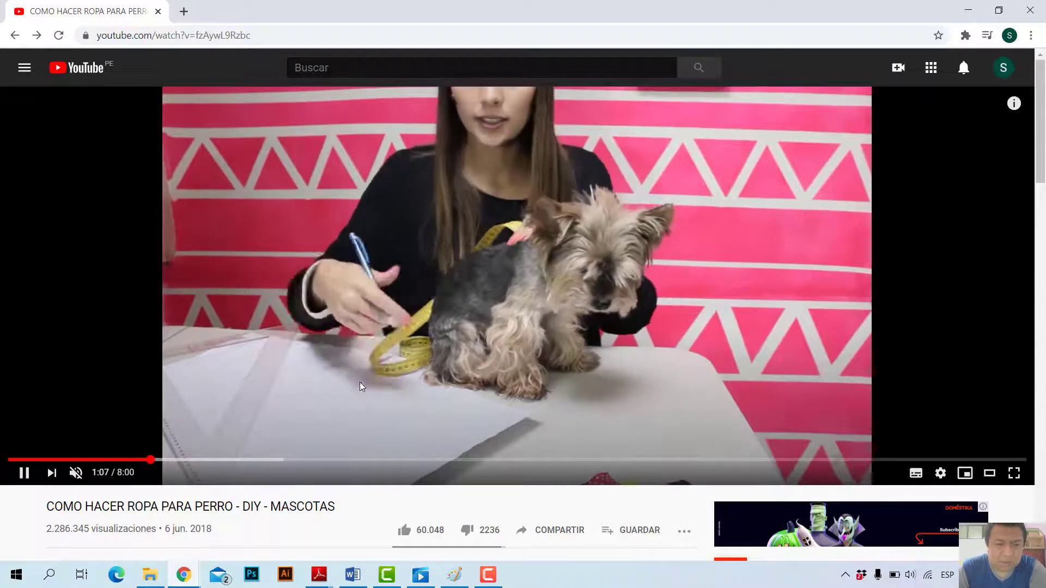
left_click(459, 222)
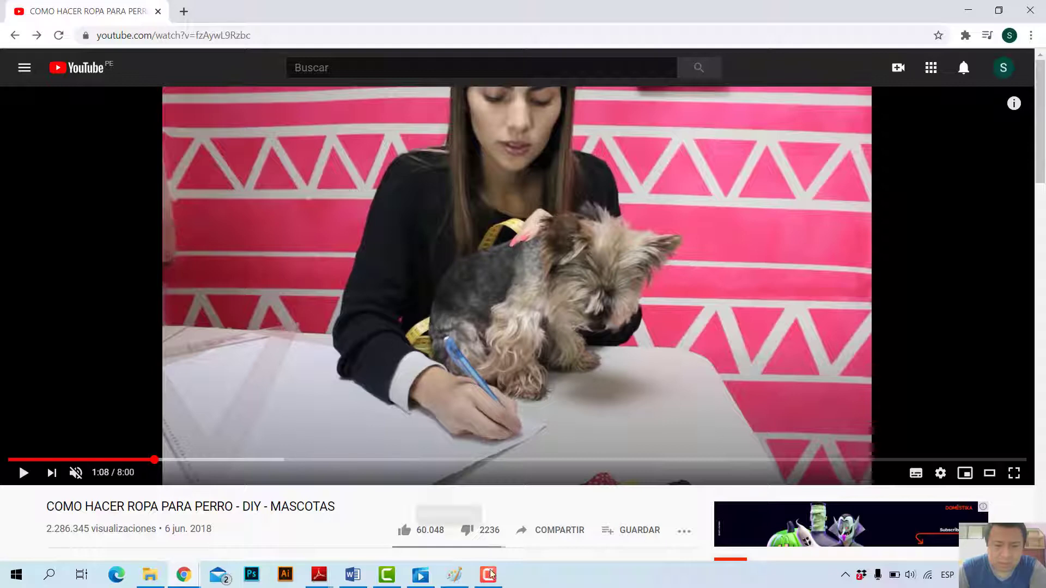
left_click(452, 582)
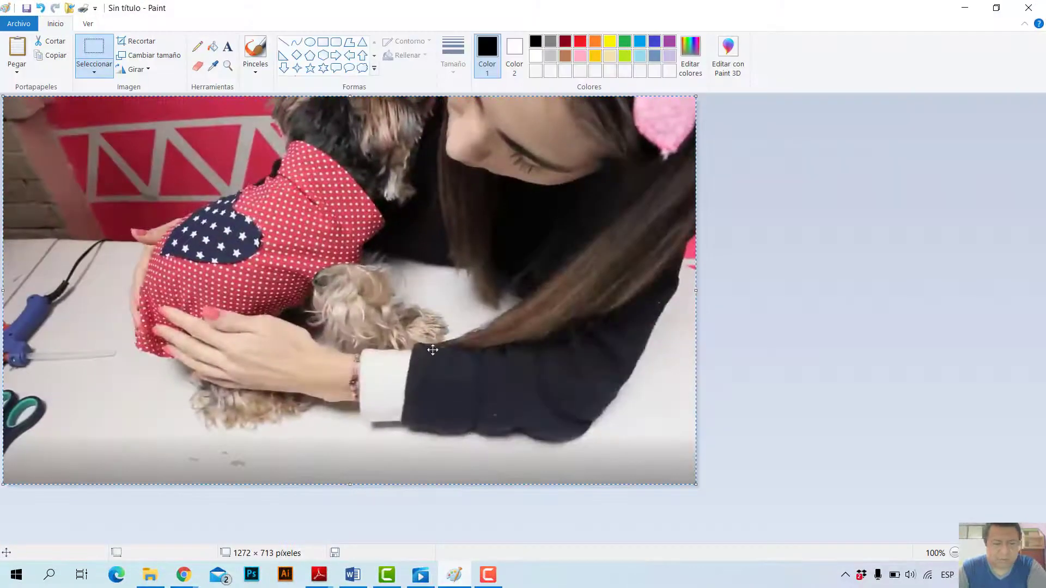
Paste the video screenshot into Paint and cut out the video frame area.
left_click(963, 8)
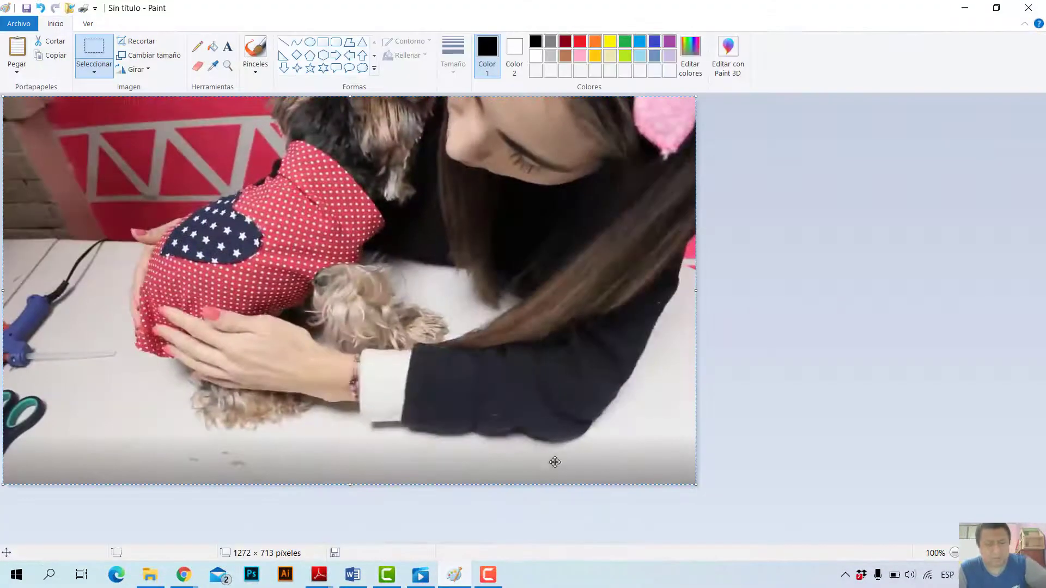
key("ctrl+v")
scroll(668, 212, "down", 3)
left_click_drag(668, 211, 677, 240)
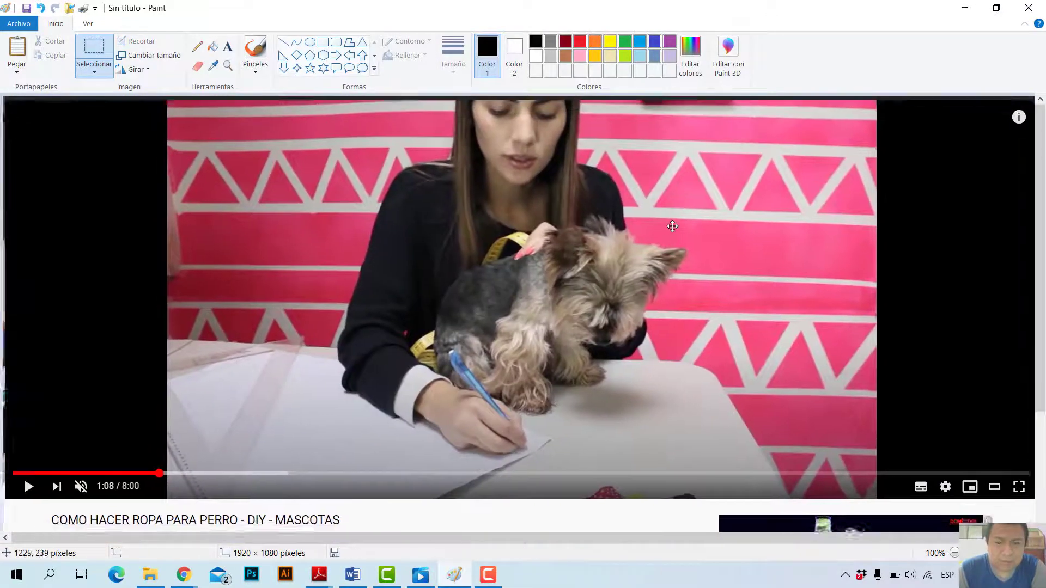
left_click(96, 58)
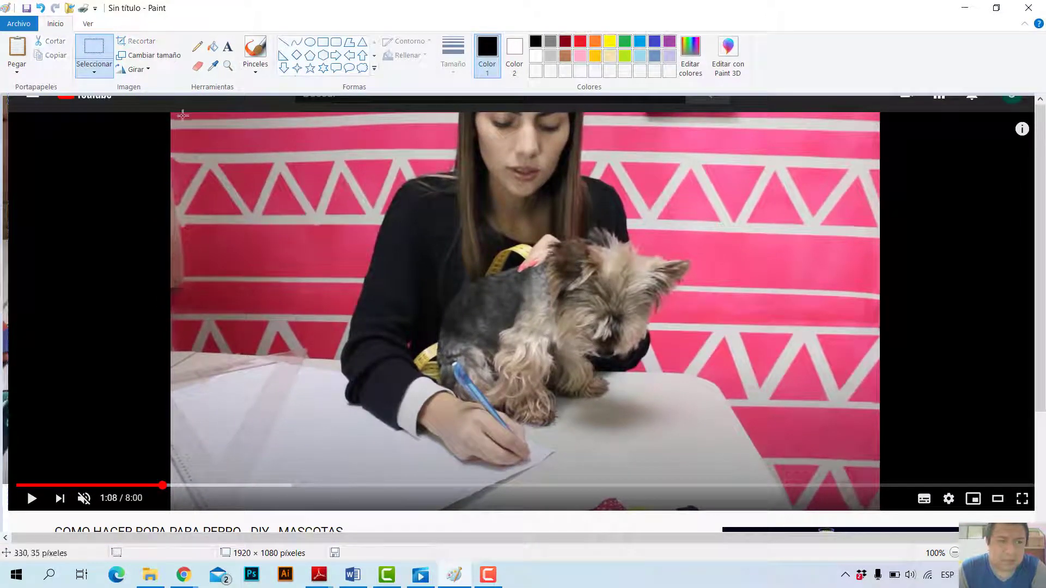
left_click_drag(172, 115, 379, 303)
left_click_drag(439, 318, 875, 478)
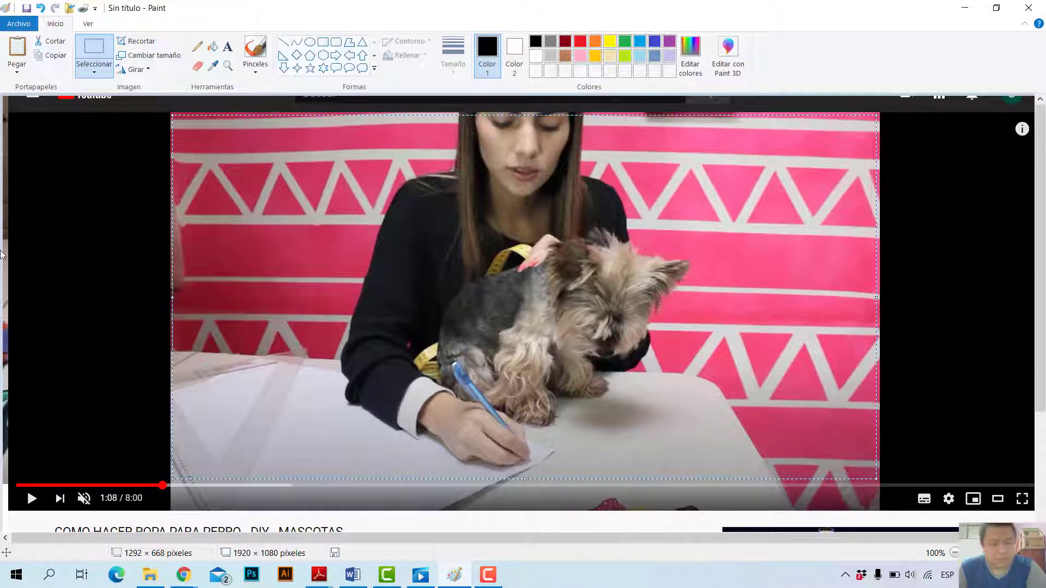
key("ctrl+x")
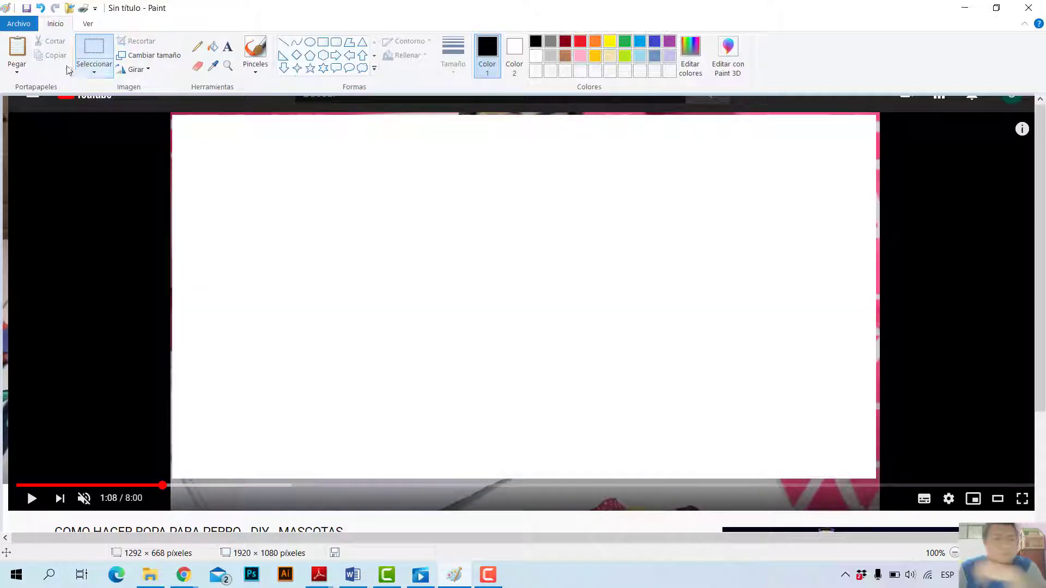
Start a new image without saving the old one, paste the cut frame, and begin saving it.
left_click(20, 28)
left_click(38, 43)
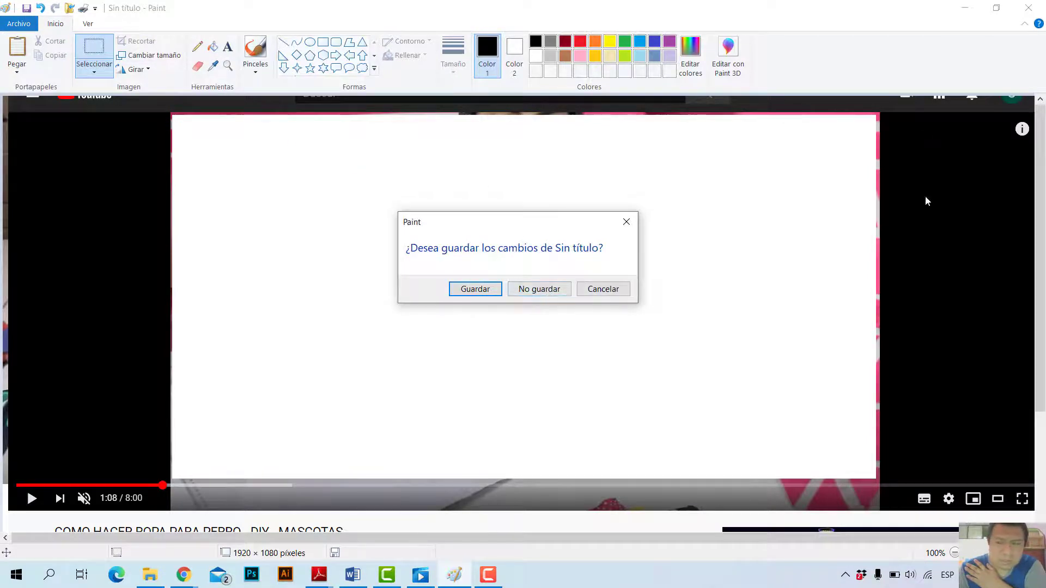
left_click(539, 290)
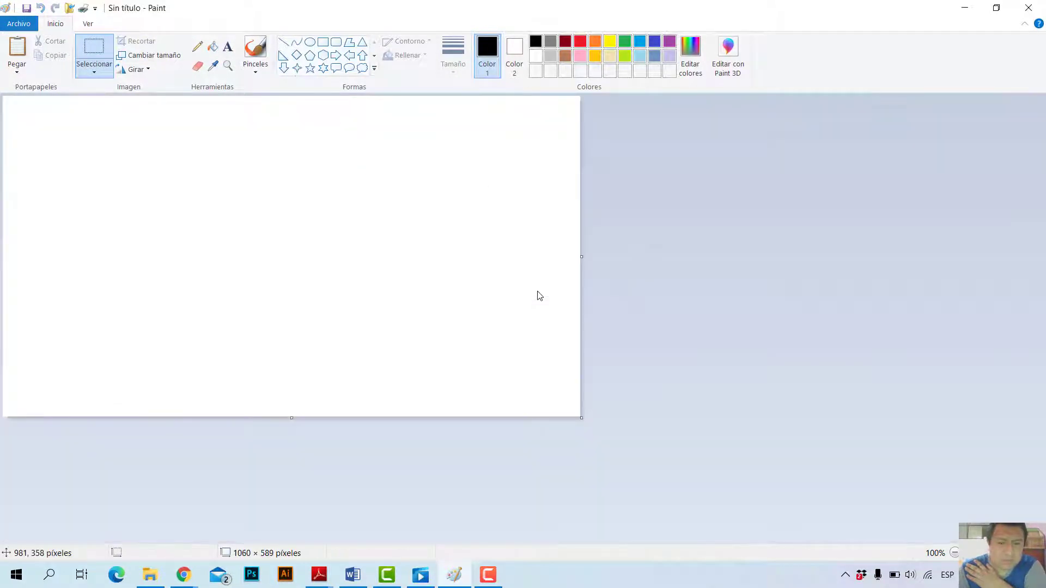
key("ctrl+v")
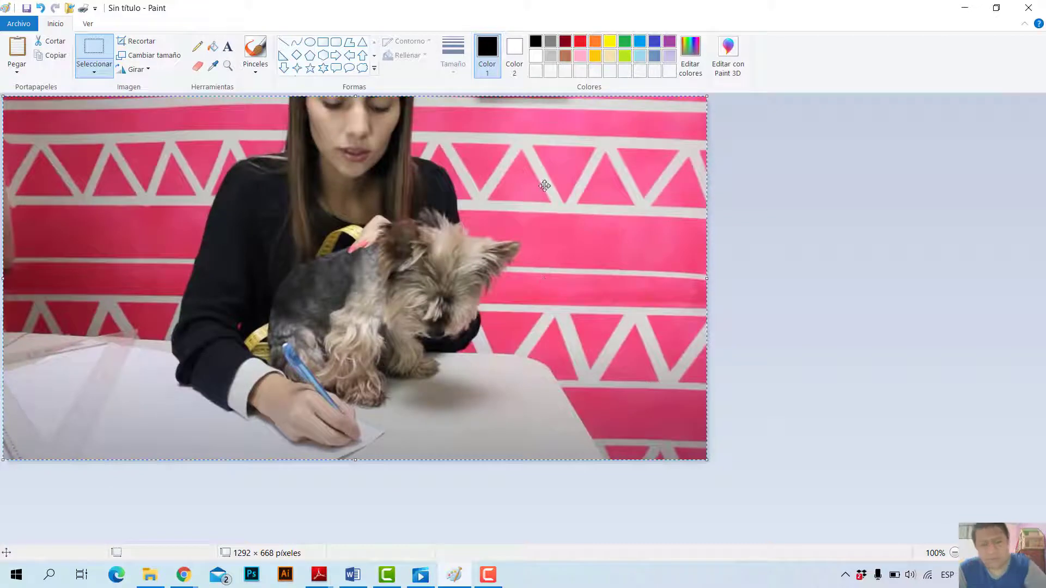
left_click(26, 8)
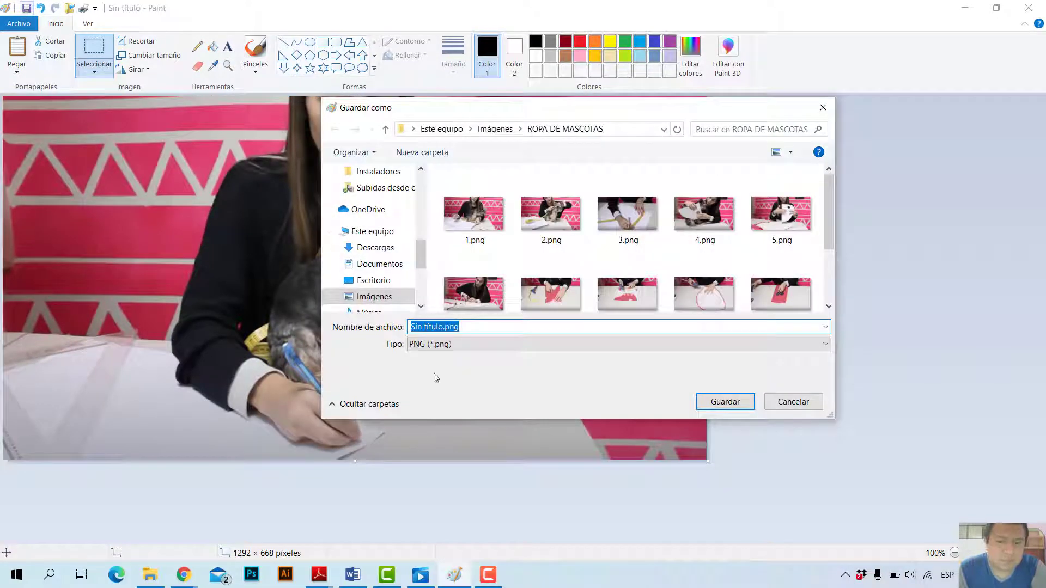
Cancel the Guardar como dialog, leaving the 1292×668 dog image unsaved.
scroll(583, 245, "down", 2)
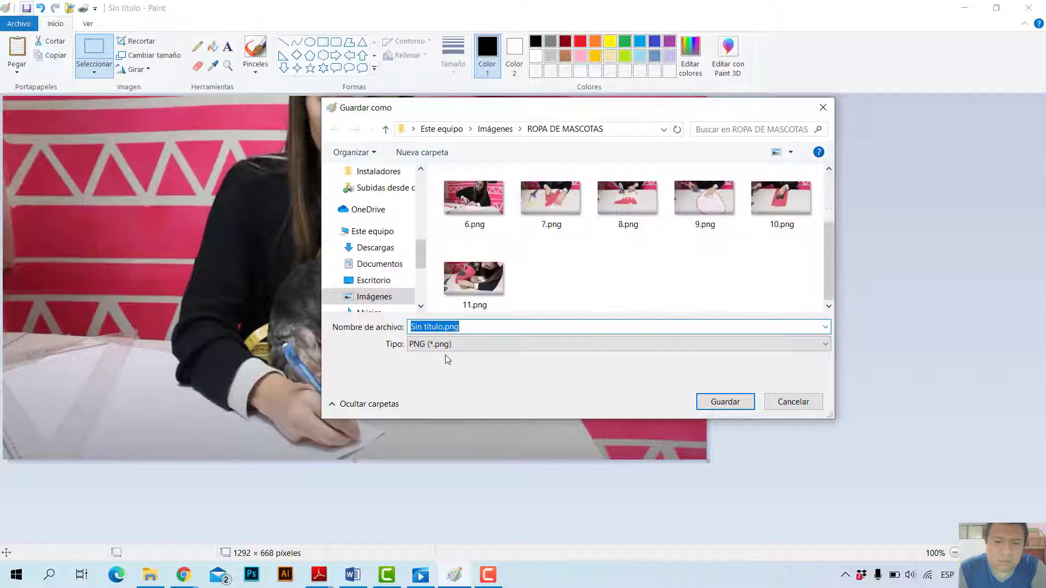
scroll(493, 272, "up", 2)
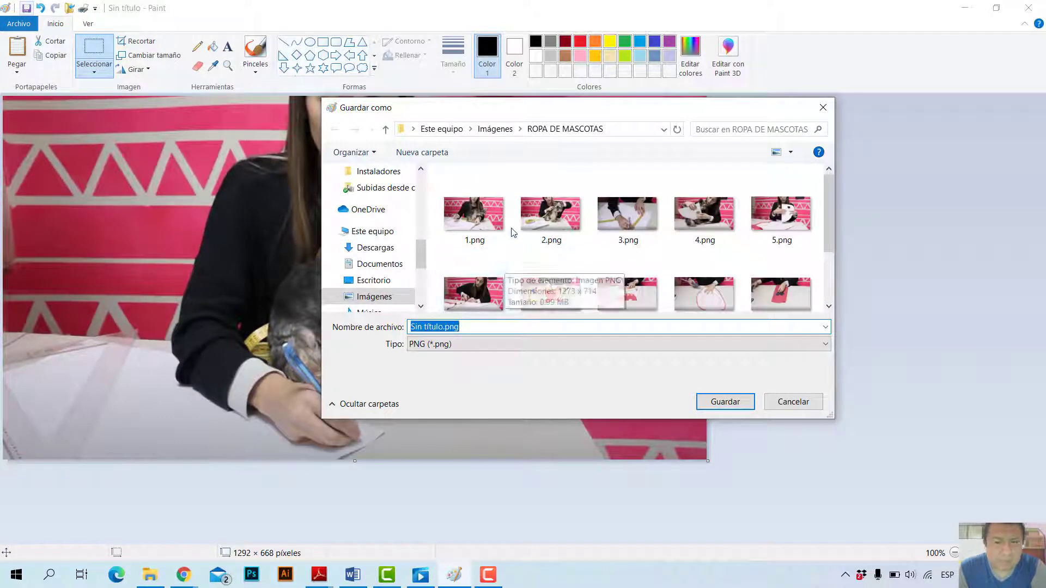
scroll(512, 234, "down", 1)
scroll(586, 247, "up", 1)
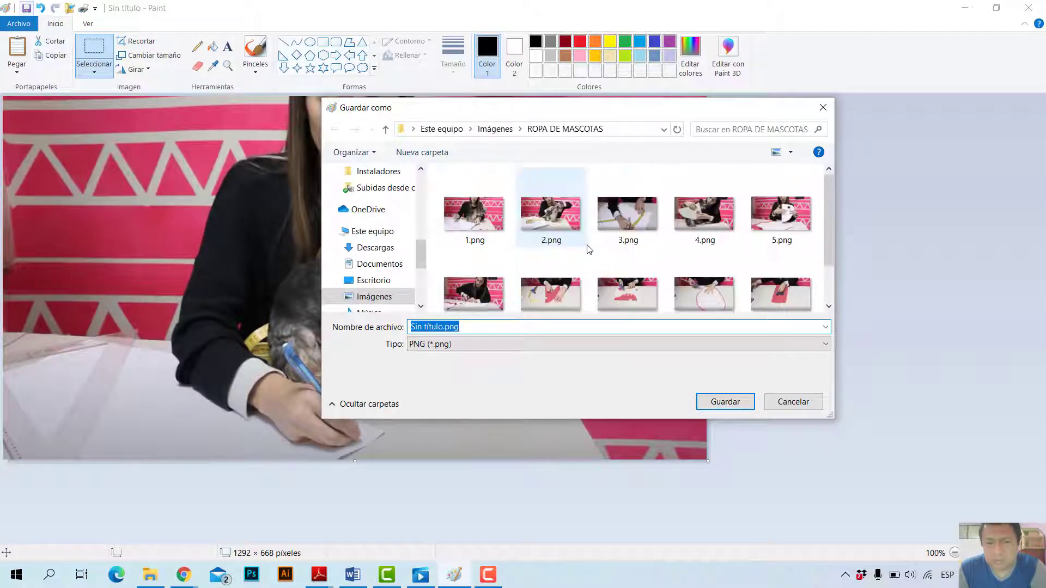
left_click(787, 403)
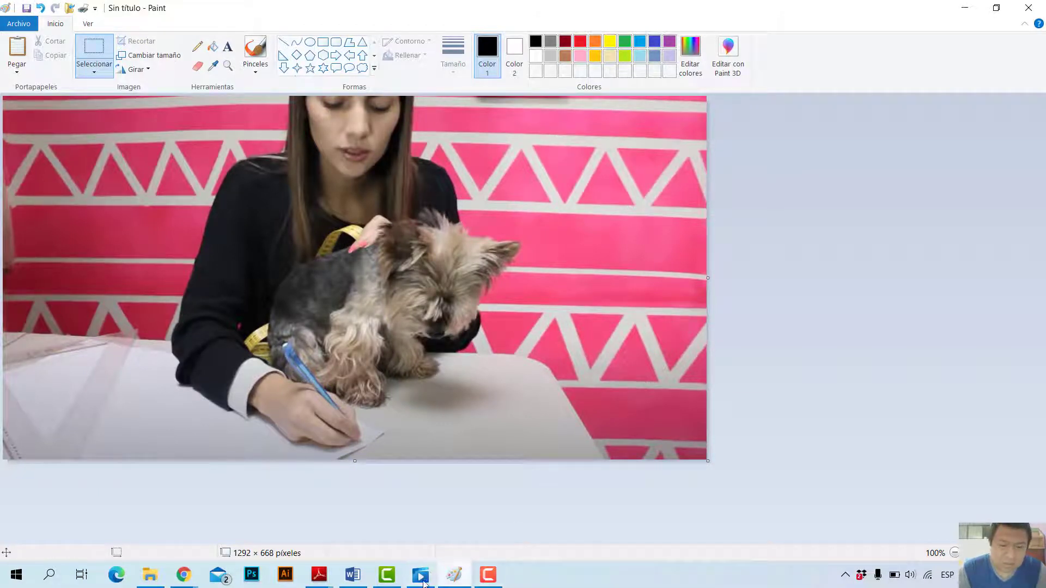
Bring the worksheet PDF forward and scroll to page 90's section a) image-insertion steps.
mouse_move(420, 575)
left_click(425, 502)
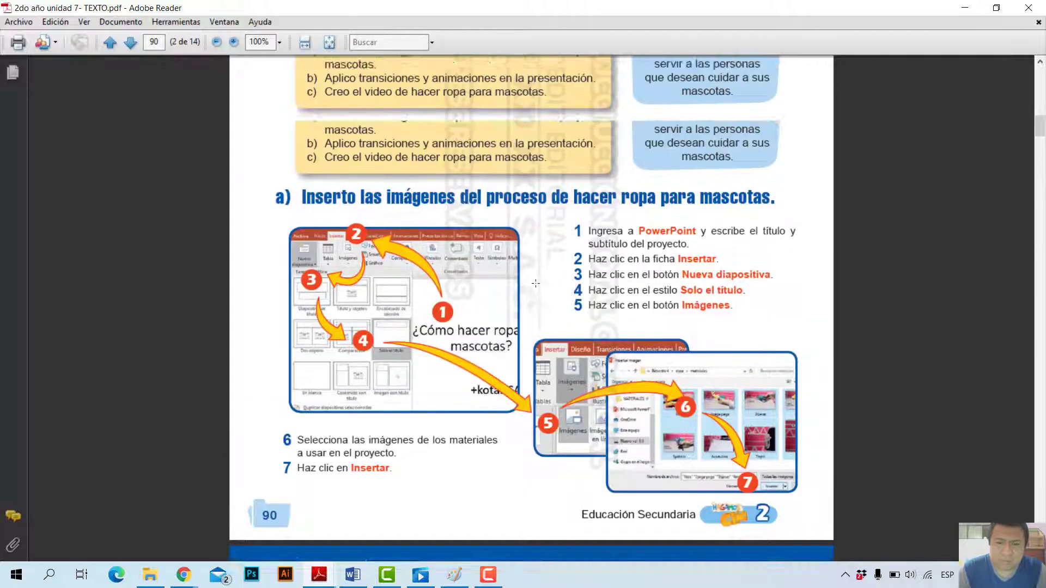
scroll(490, 175, "up", 5)
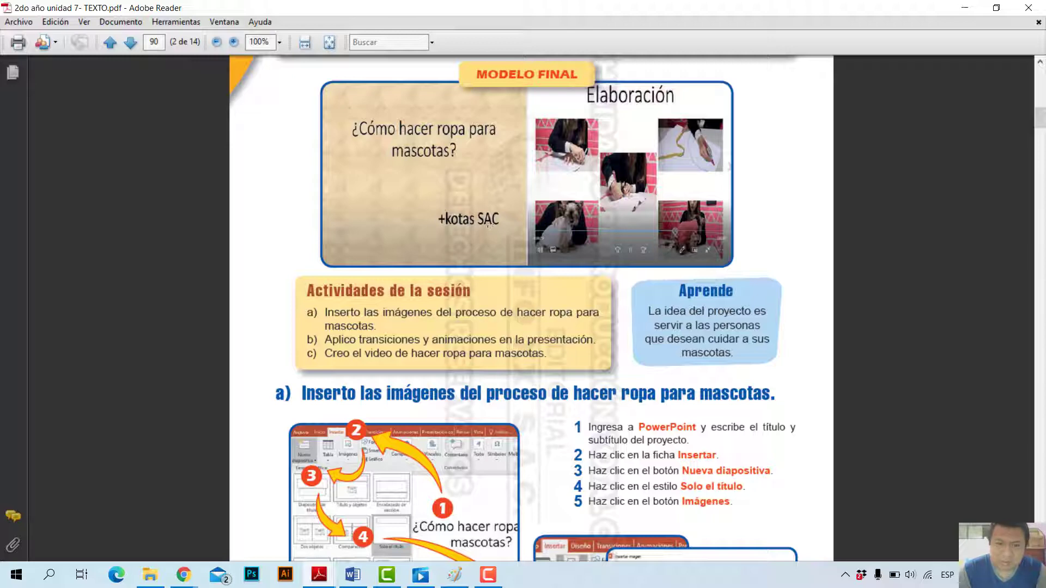
scroll(503, 261, "down", 4)
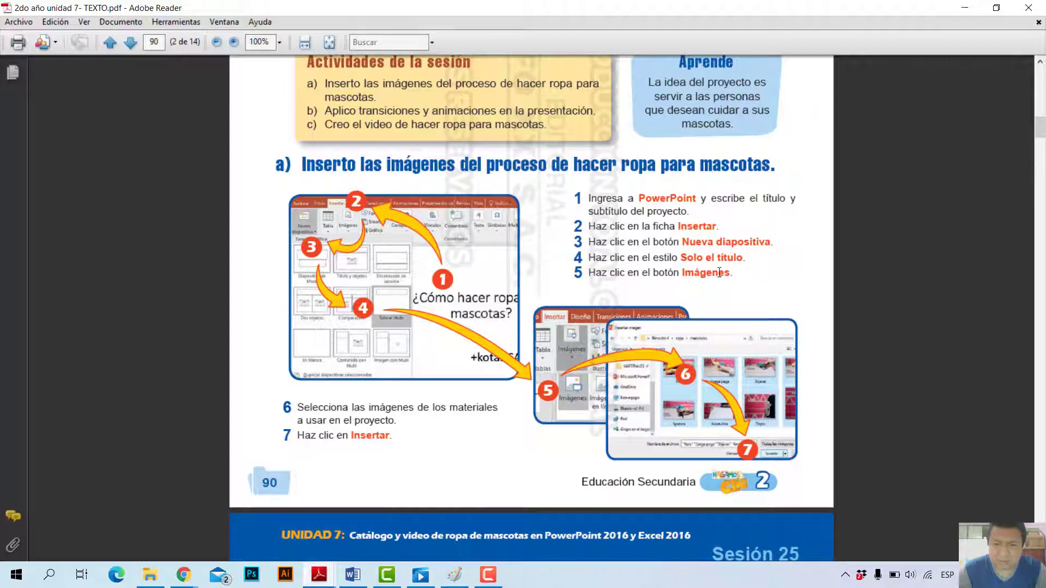
scroll(719, 273, "down", 4)
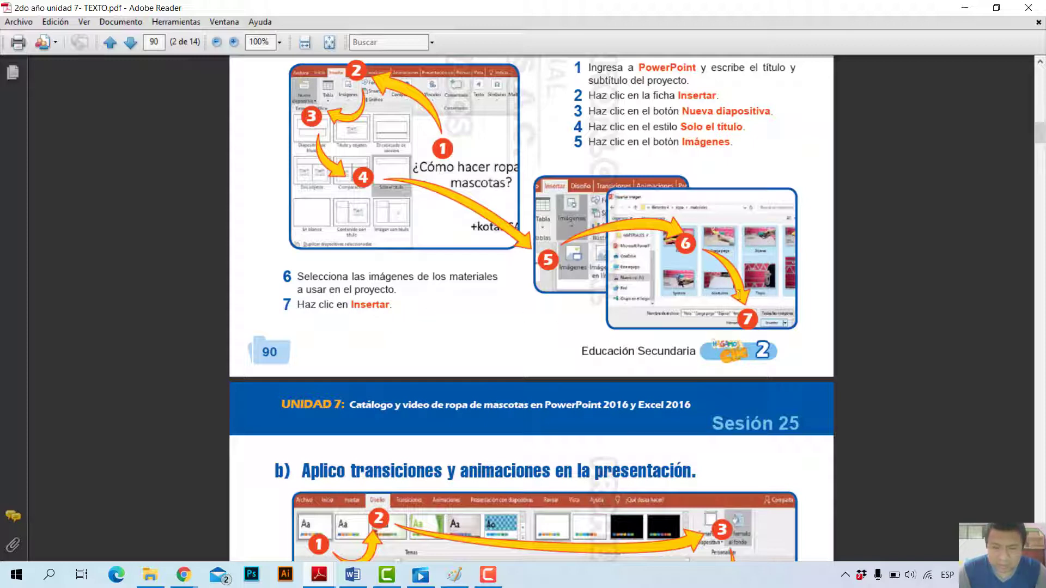
Review the image and transition steps across pages 90–91, ending back on section a).
scroll(599, 279, "down", 1)
scroll(599, 279, "down", 2)
scroll(490, 286, "up", 4)
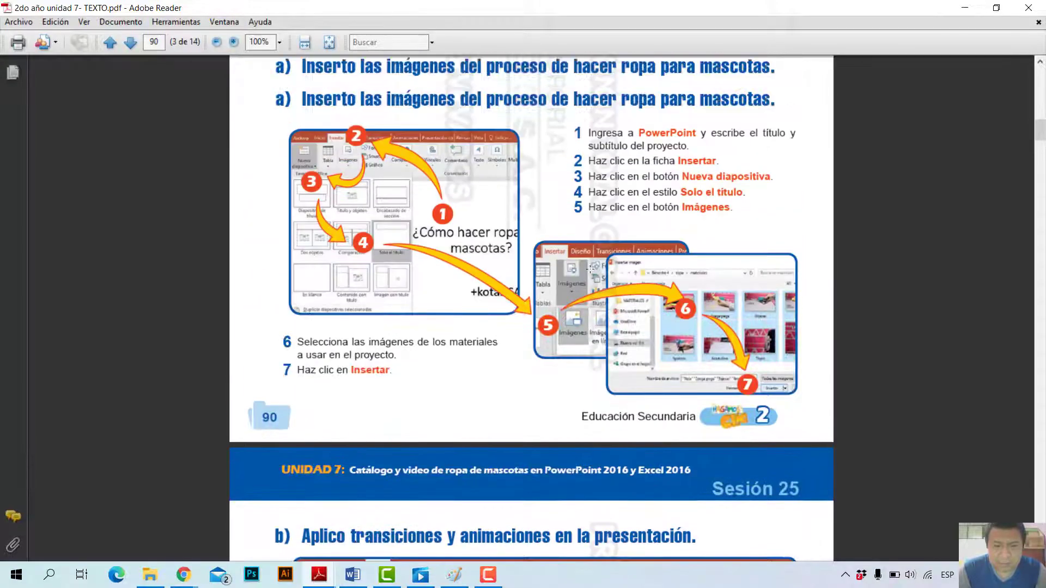
scroll(462, 314, "down", 2)
scroll(463, 314, "down", 4)
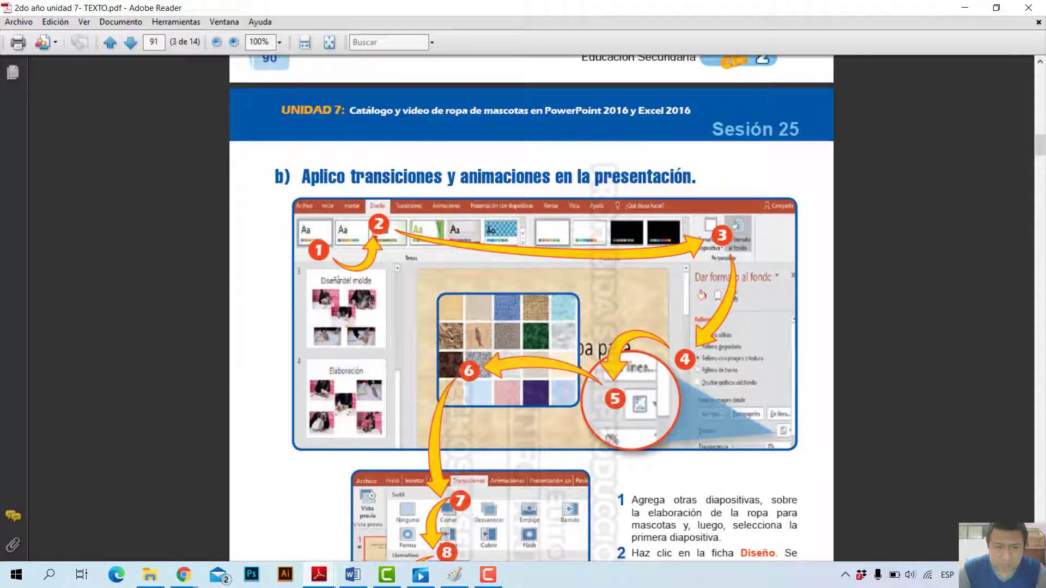
scroll(367, 377, "down", 3)
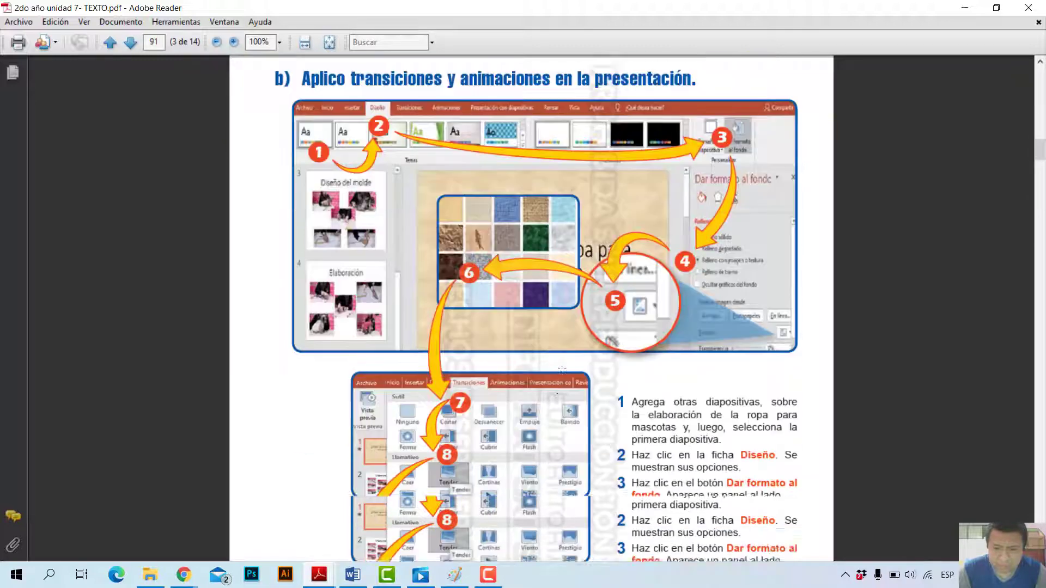
scroll(560, 360, "down", 1)
scroll(560, 360, "up", 1)
scroll(561, 360, "up", 3)
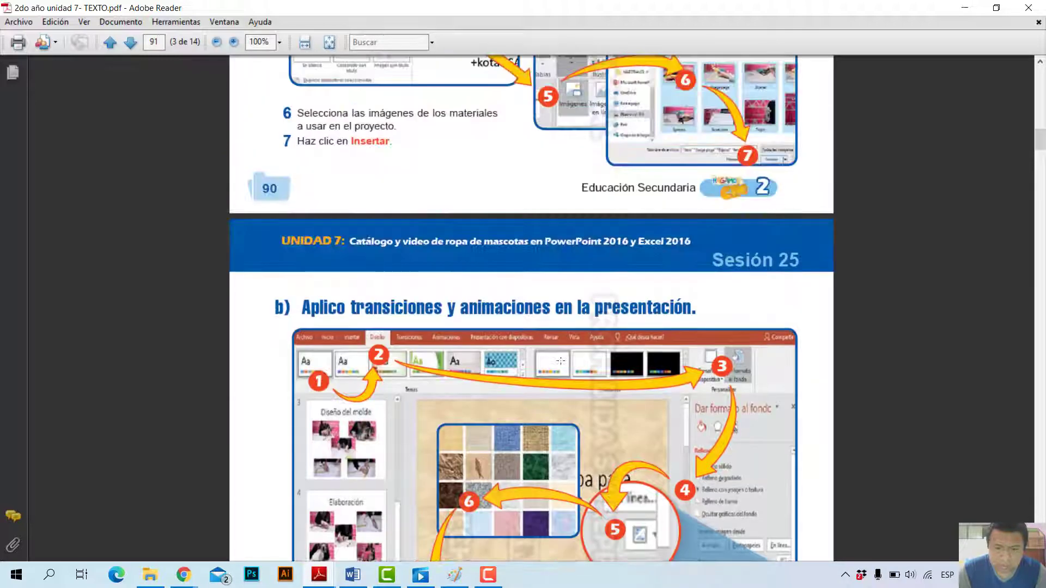
scroll(393, 422, "up", 2)
scroll(393, 422, "up", 3)
scroll(393, 422, "up", 1)
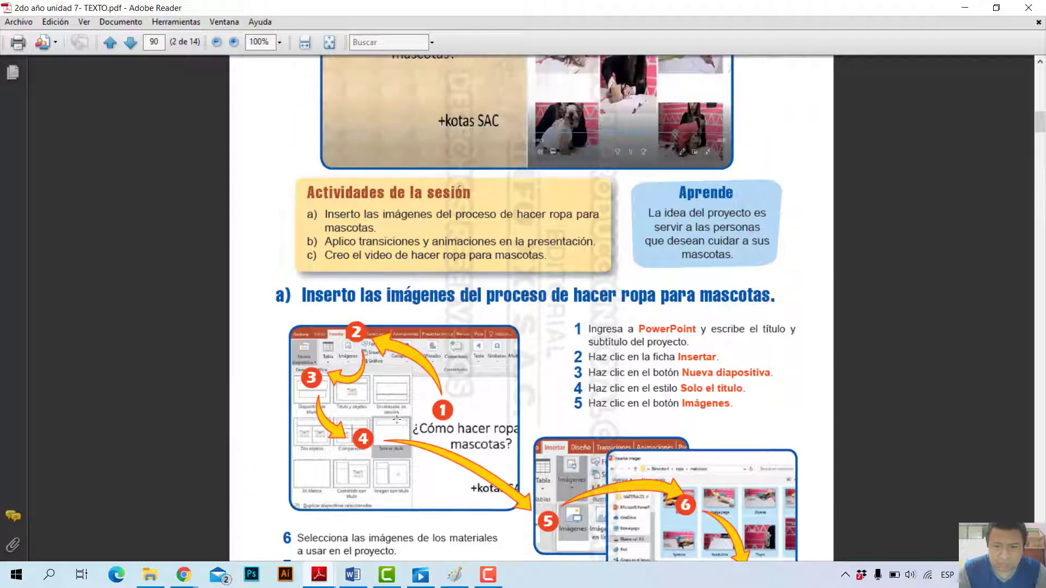
scroll(397, 418, "down", 1)
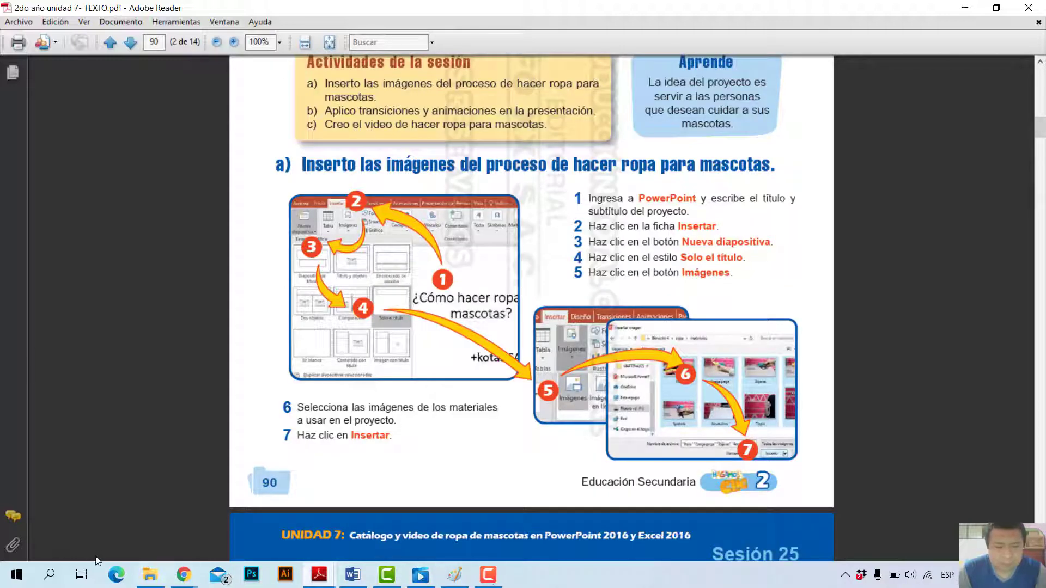
Search POWER and launch PowerPoint 2016, dismissing the activation and Camtasia notices.
left_click(59, 575)
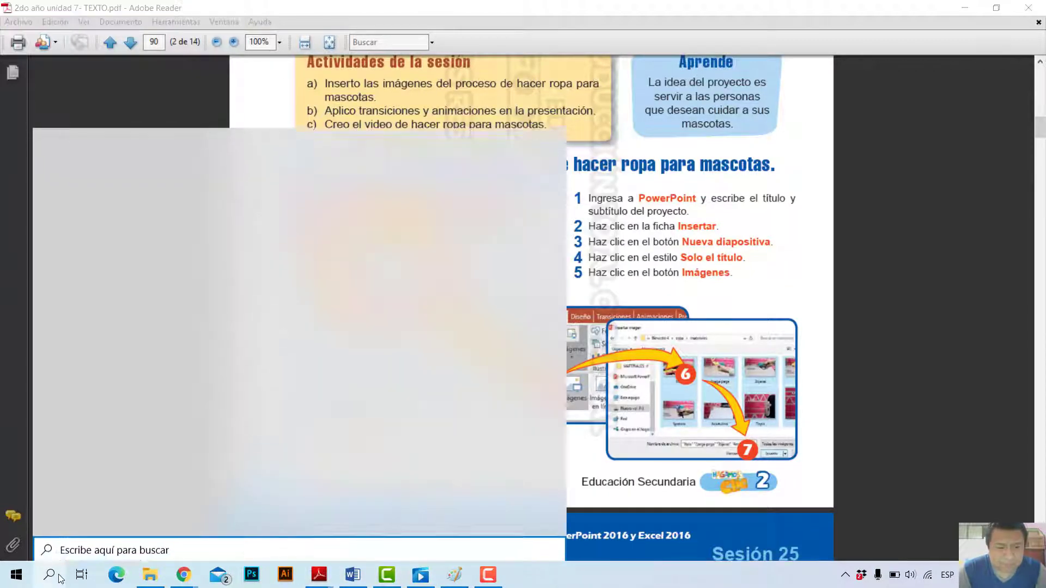
type("PO")
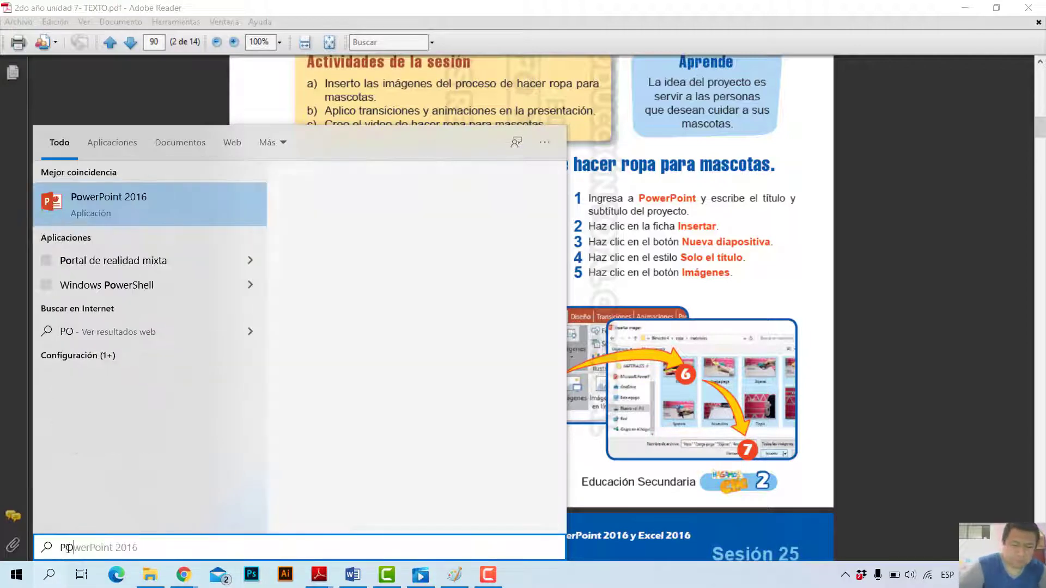
type("WER")
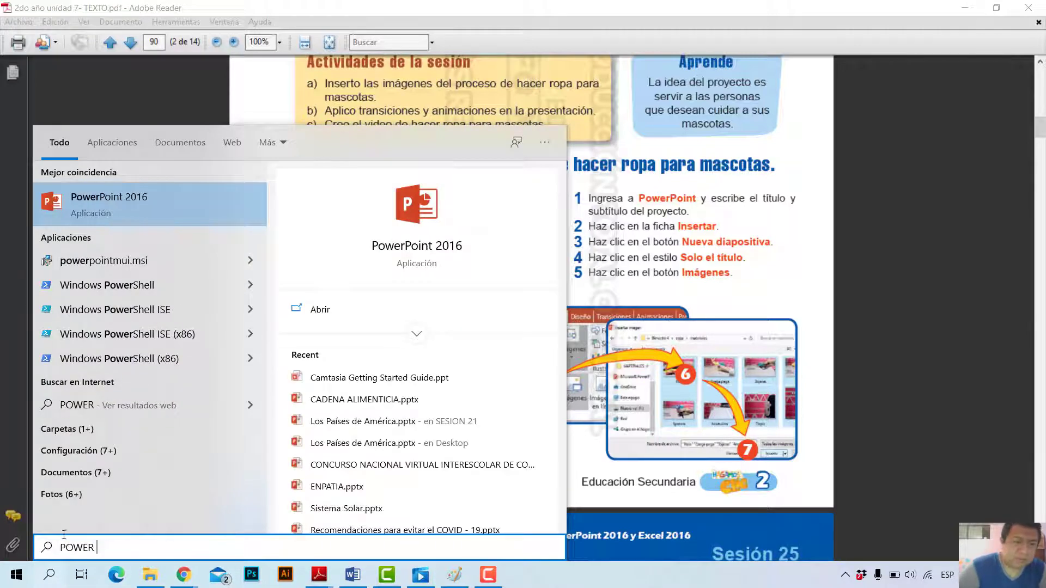
left_click(108, 200)
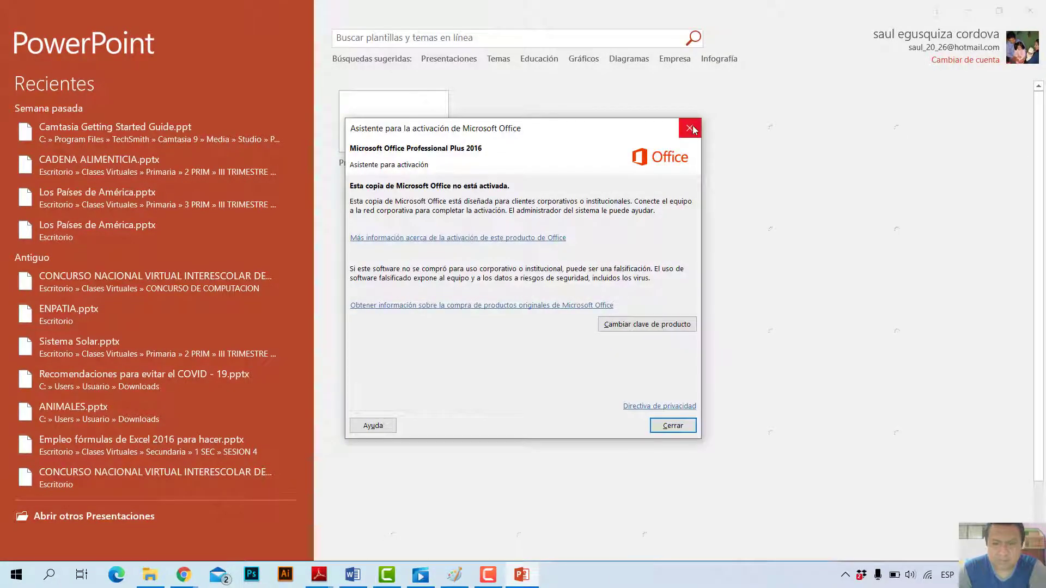
left_click(688, 127)
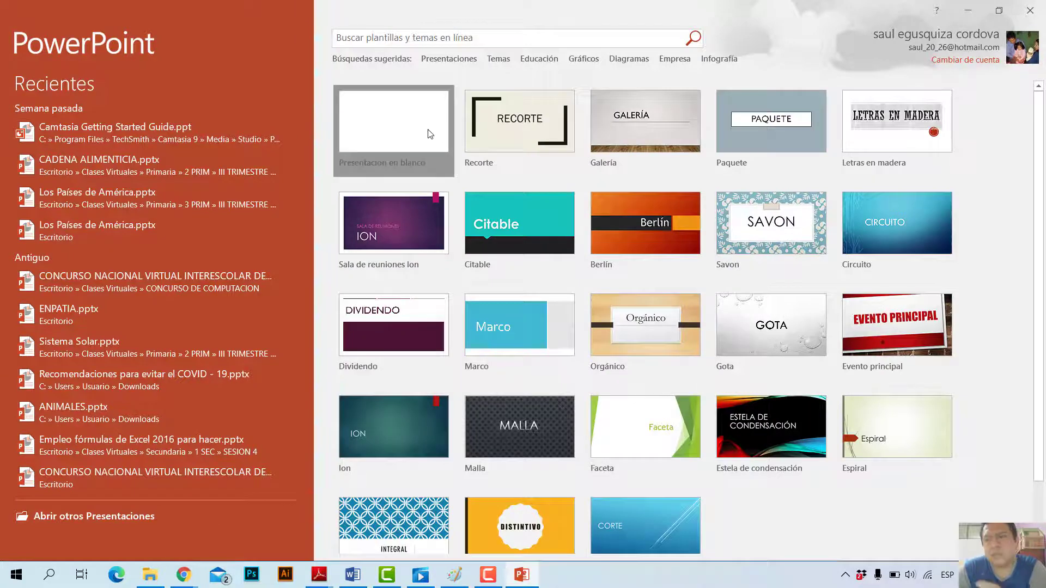
left_click(431, 134)
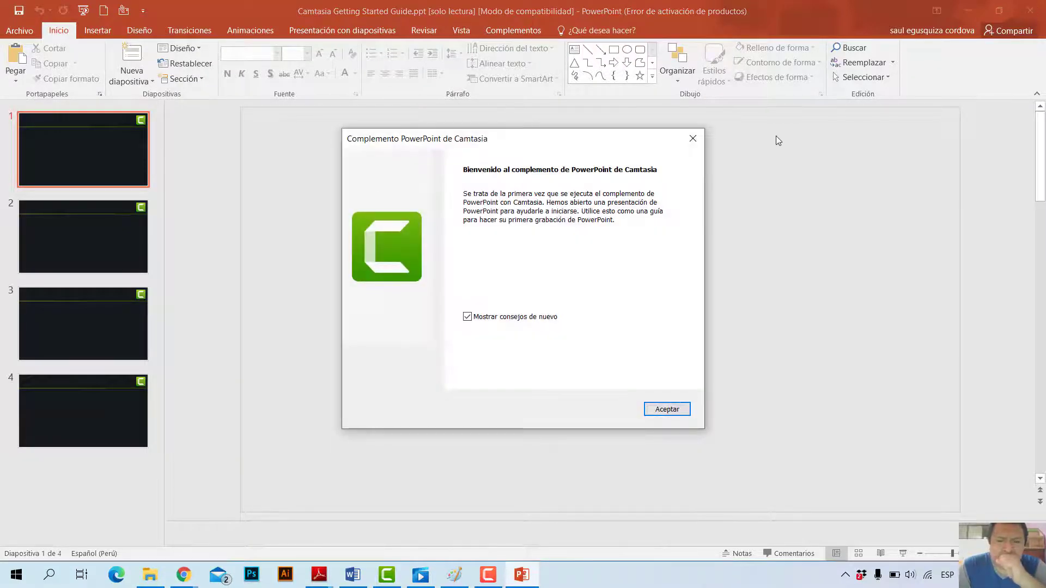
left_click(690, 134)
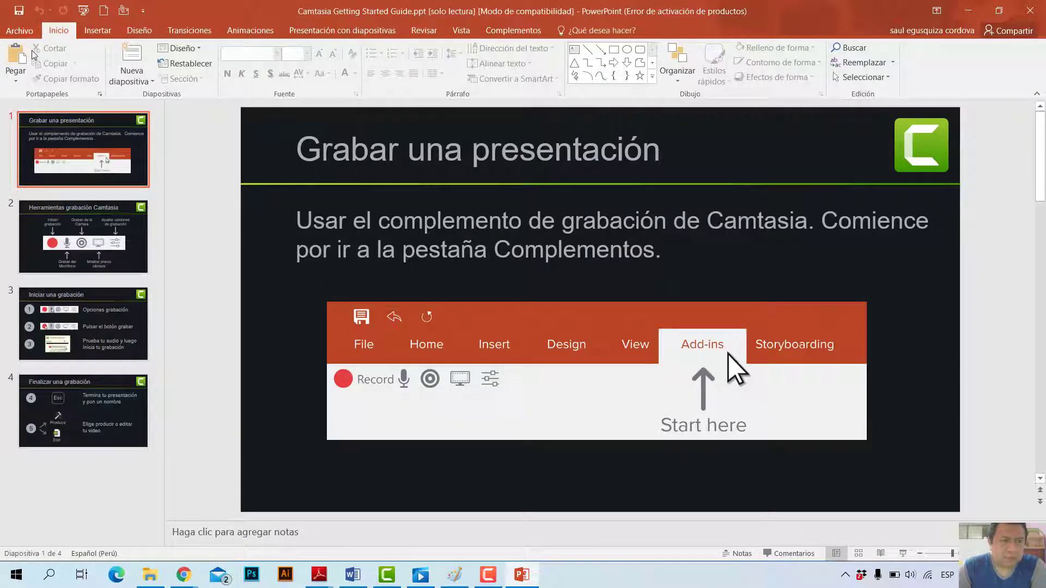
left_click(17, 31)
Create a new blank presentation and close the Camtasia Getting Started Guide.
left_click(18, 81)
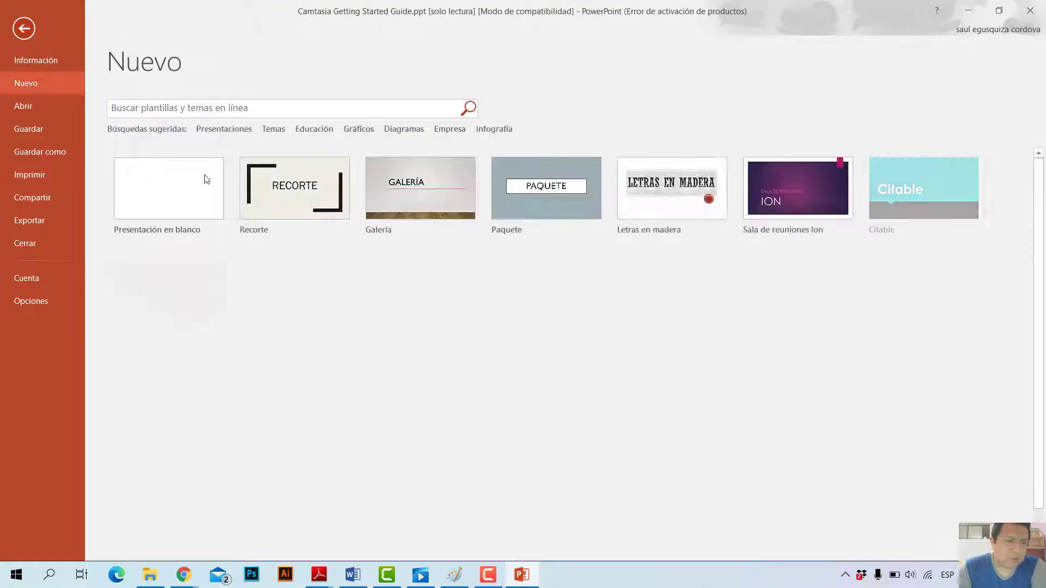
key("Escape")
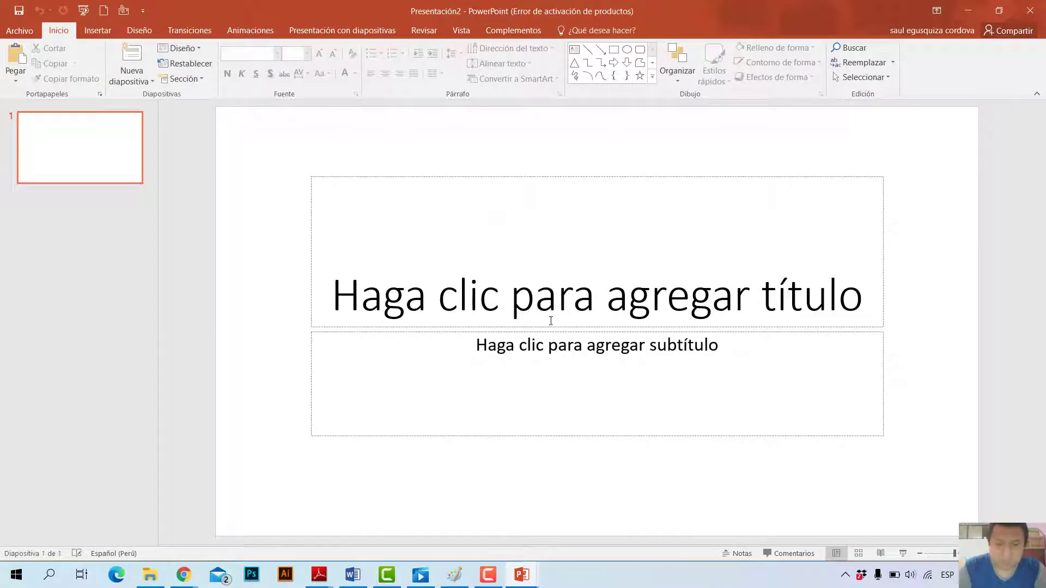
left_click(501, 306)
mouse_move(521, 574)
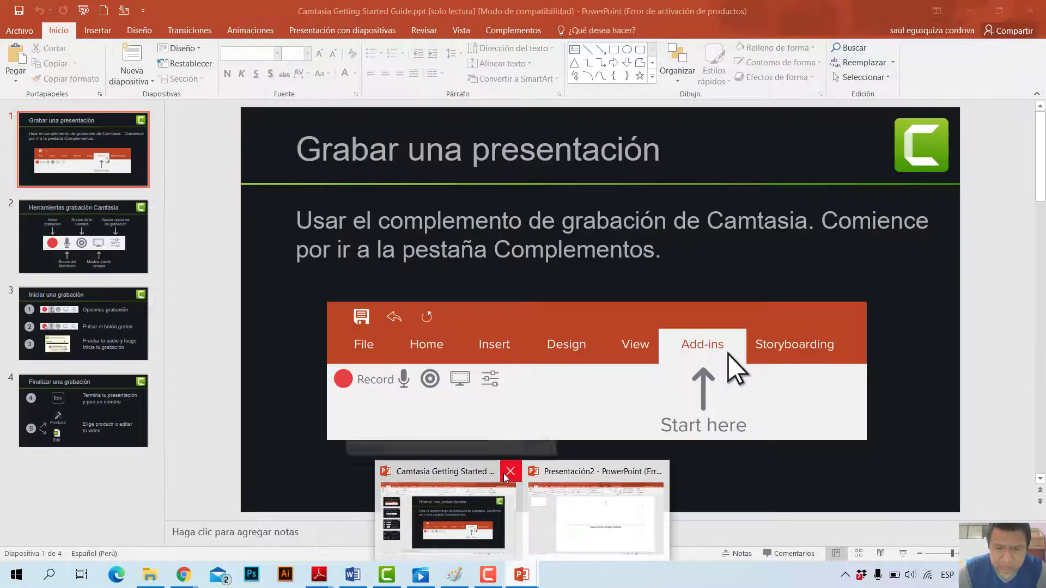
left_click(506, 474)
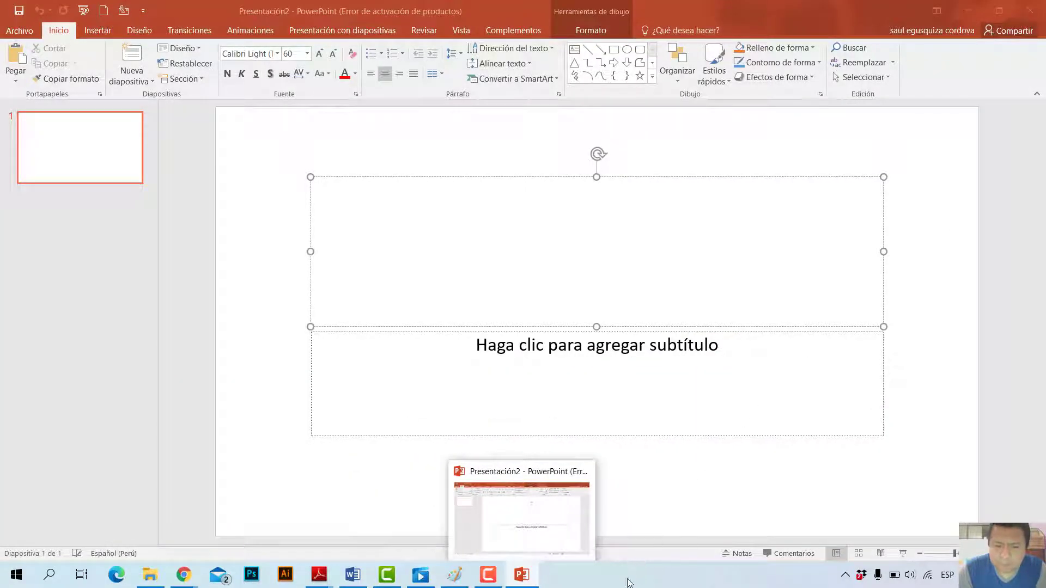
mouse_move(318, 575)
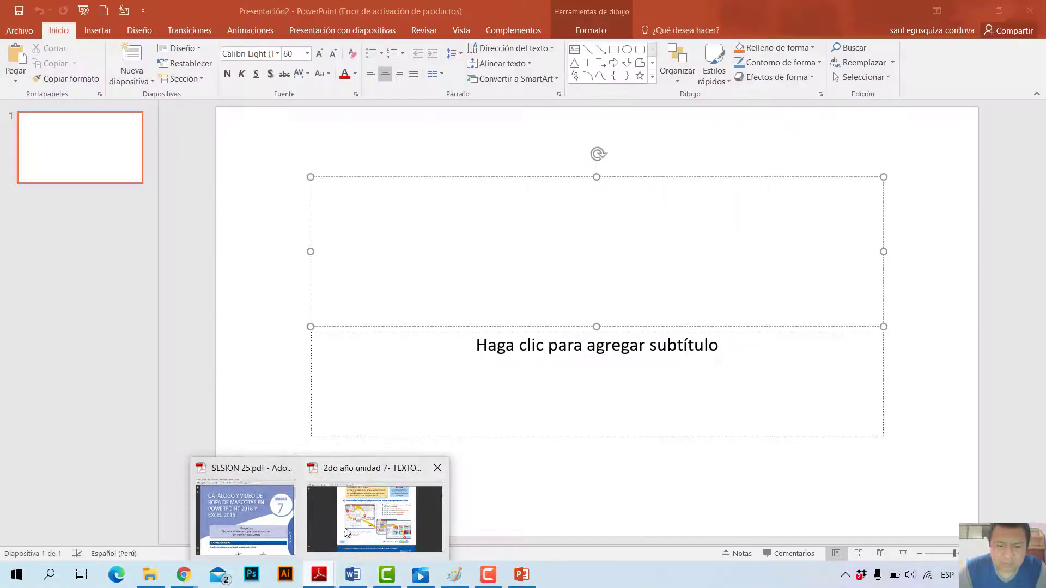
Check the worksheet PDF, then return to the new Presentación2.
left_click(374, 502)
scroll(374, 503, "up", 3)
scroll(414, 300, "up", 3)
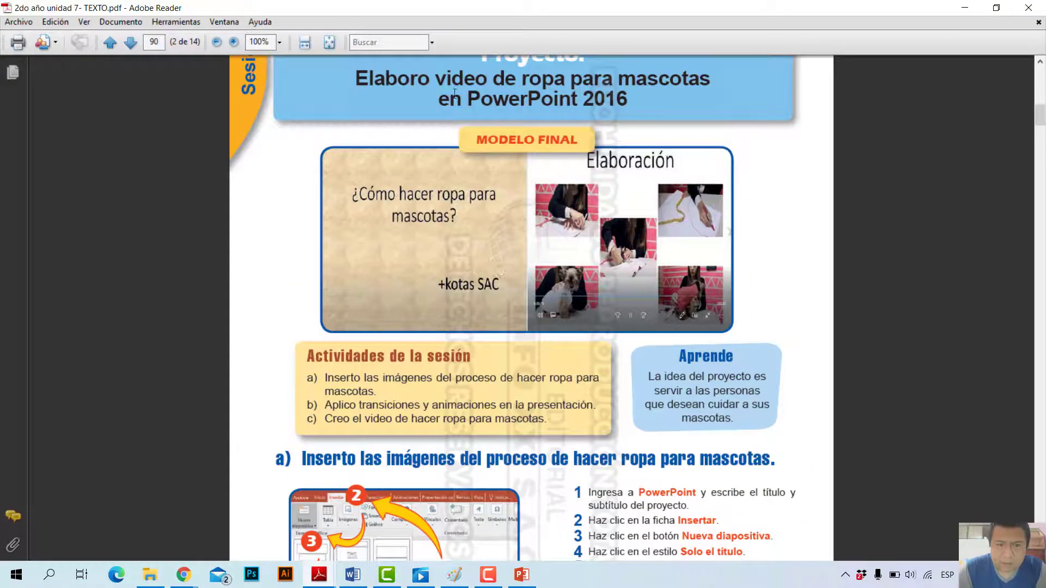
scroll(449, 232, "down", 3)
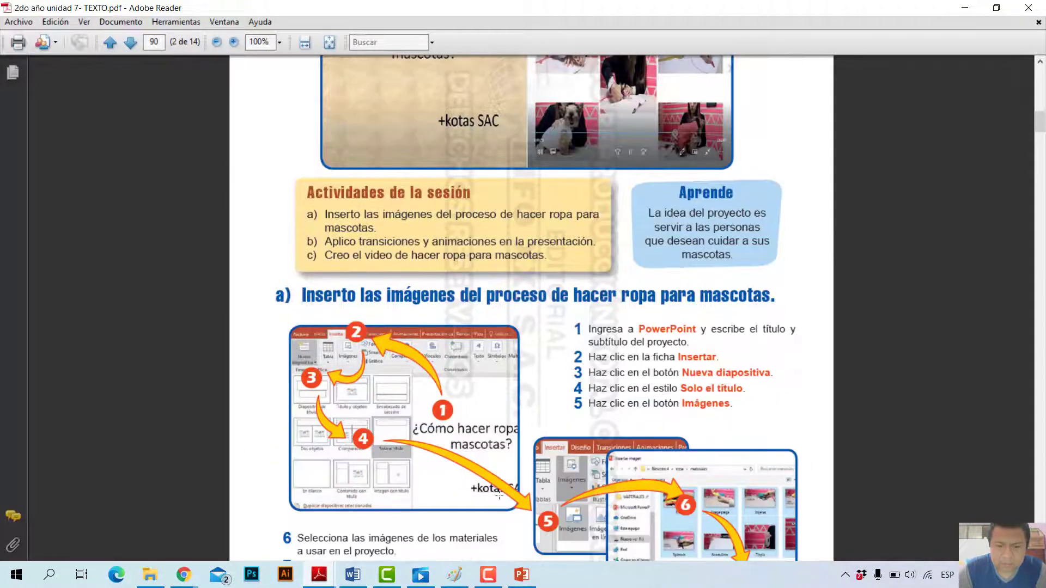
left_click(521, 574)
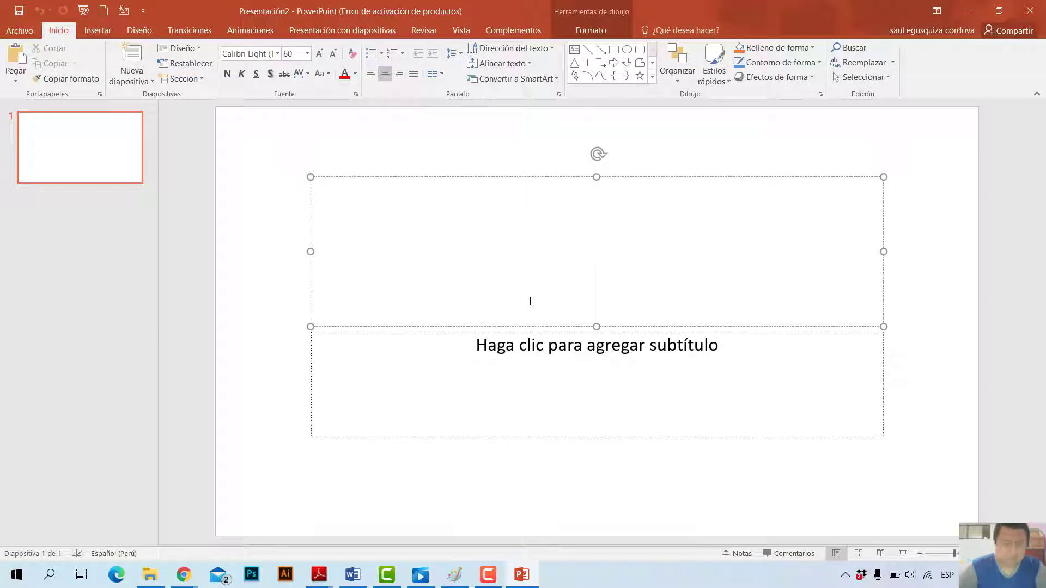
Type the slide title '¿Cómo hacer ropa para mascotas?'.
type("¿?")
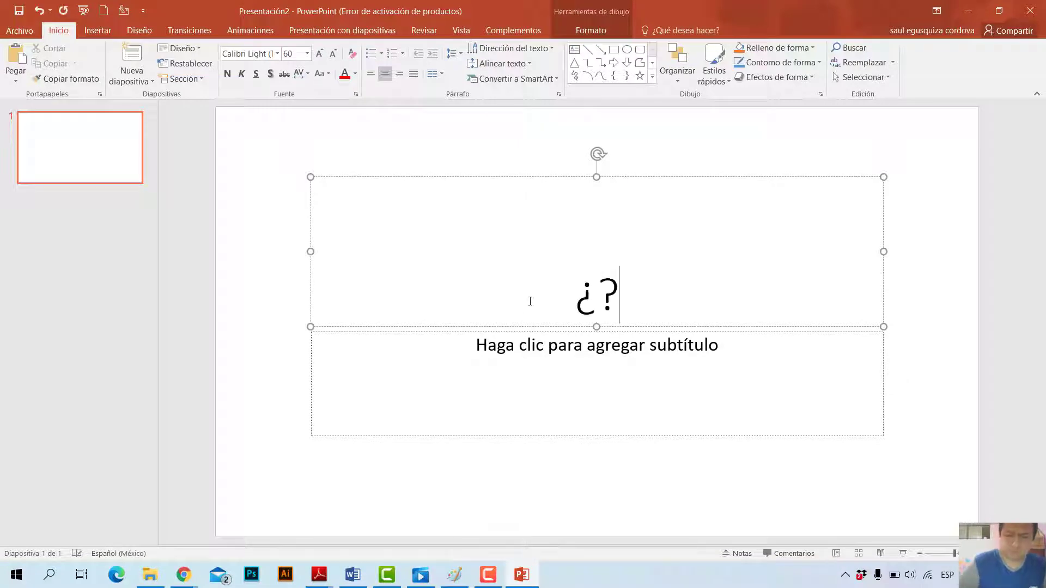
key("Left")
type("C")
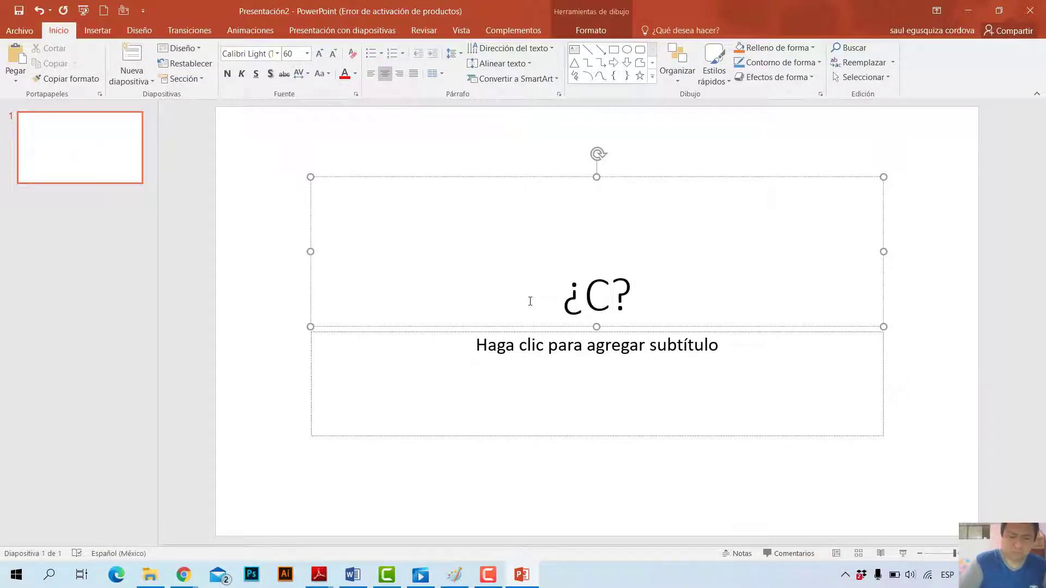
type("omo acer")
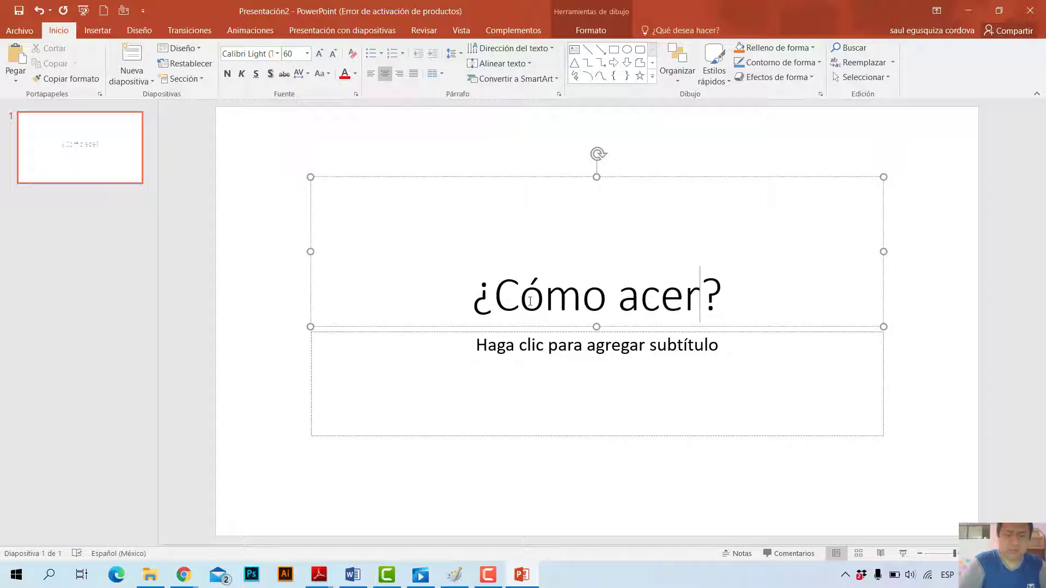
key("BackSpace")
key("BackSpace")
key("BackSpace")
type("e")
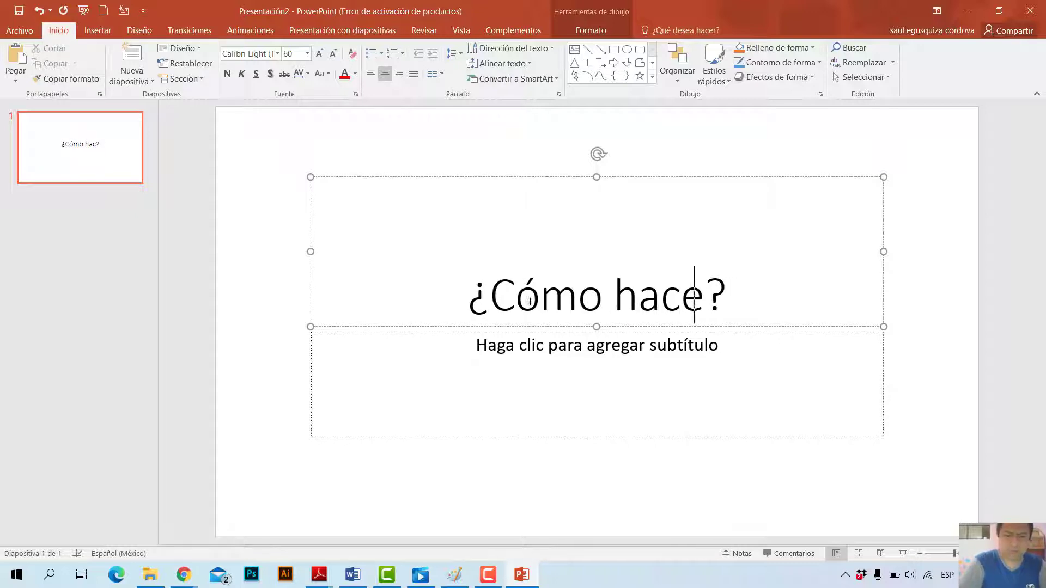
type("r ro")
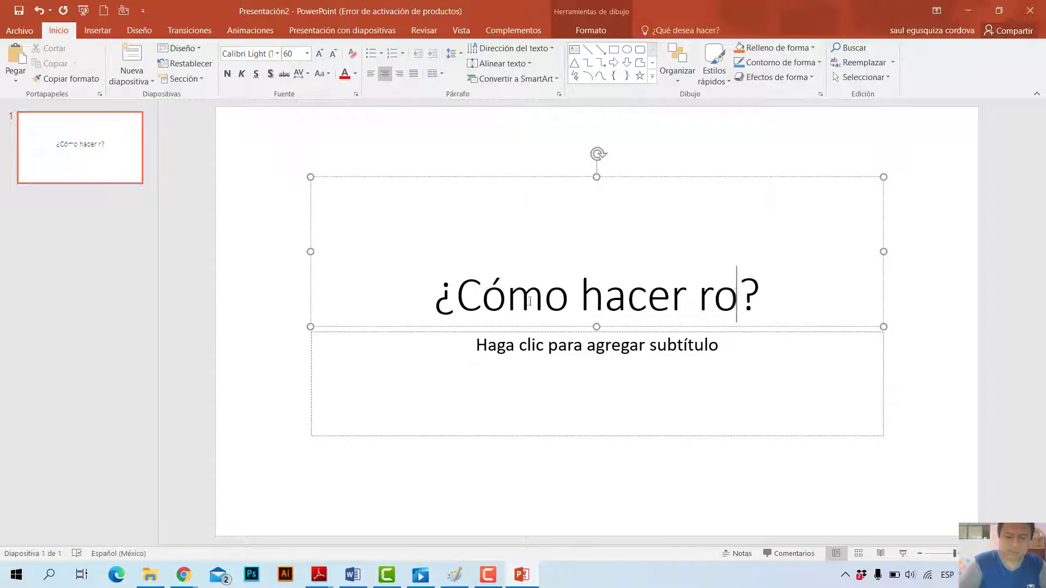
type("pa para ")
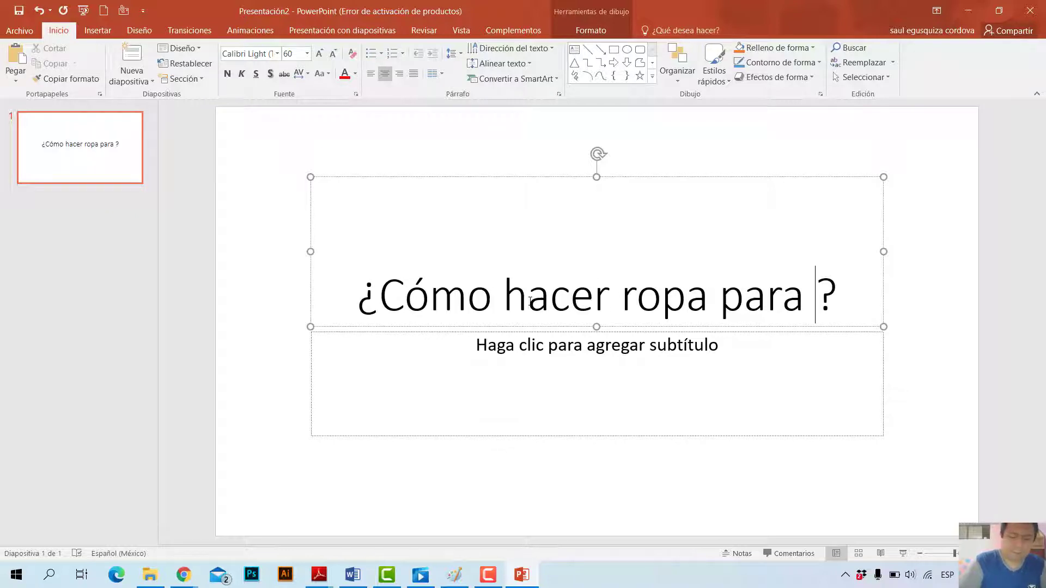
type("mascotas")
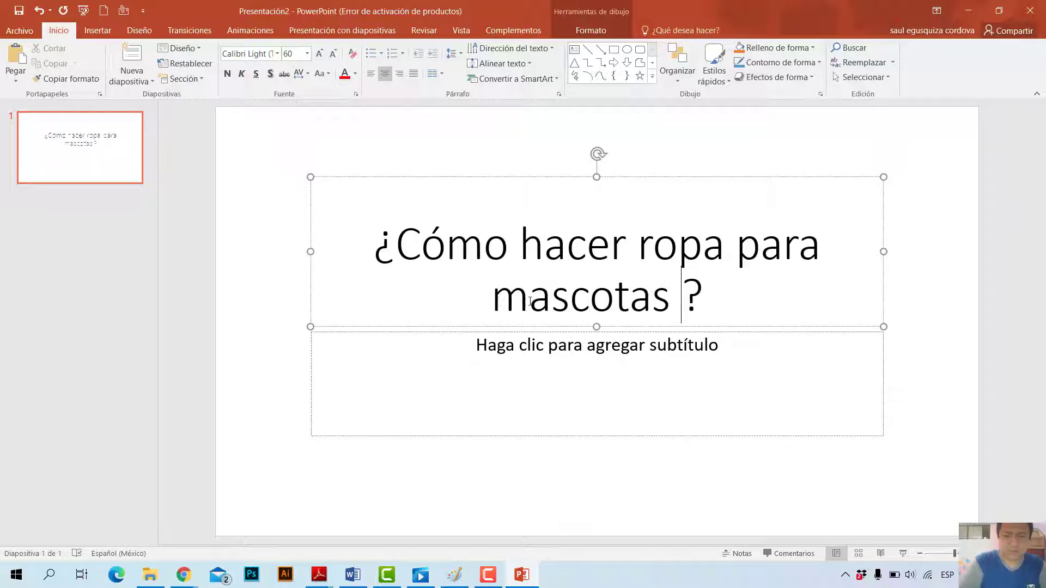
key("BackSpace")
Add the subtitle '+Kotas SAC' and right-align it.
left_click(617, 382)
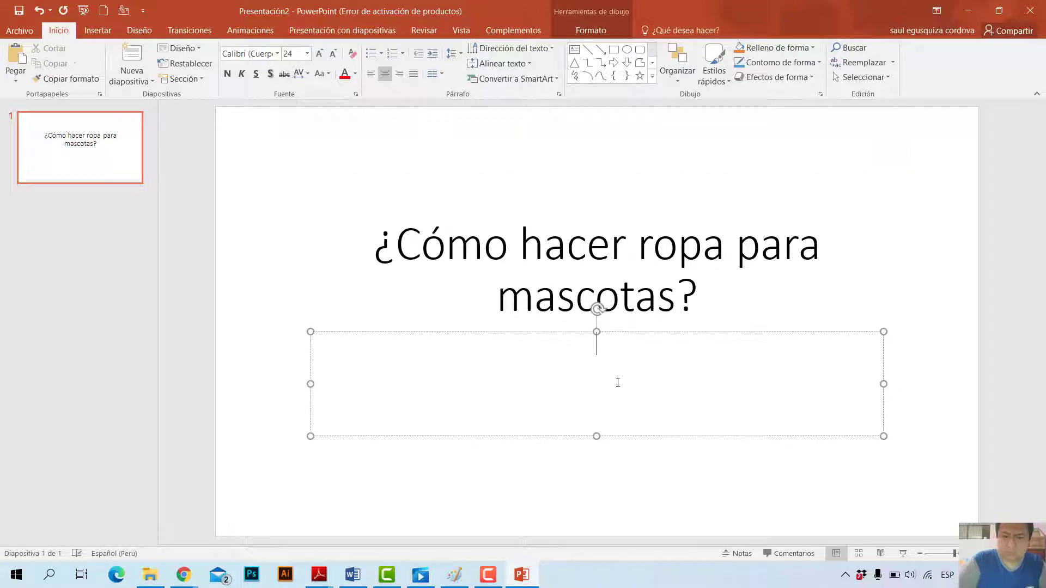
type("K")
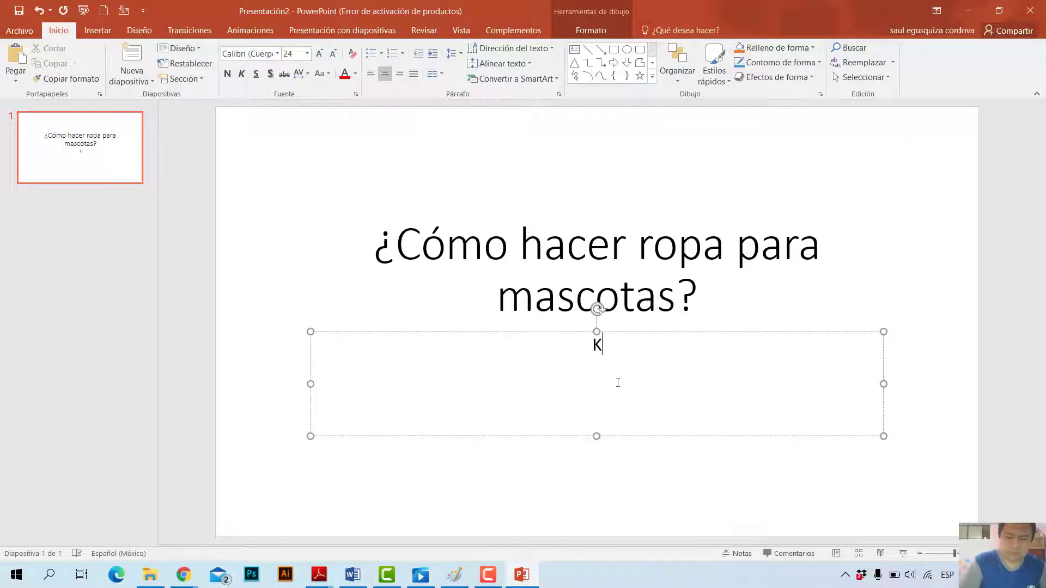
key("BackSpace")
type("+")
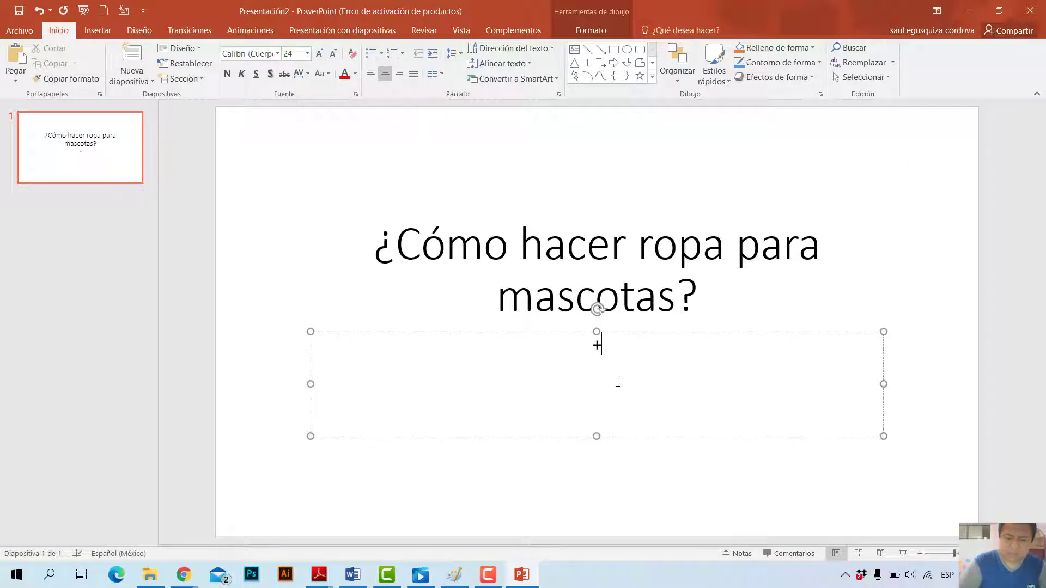
type("k")
key("BackSpace")
type("Ko")
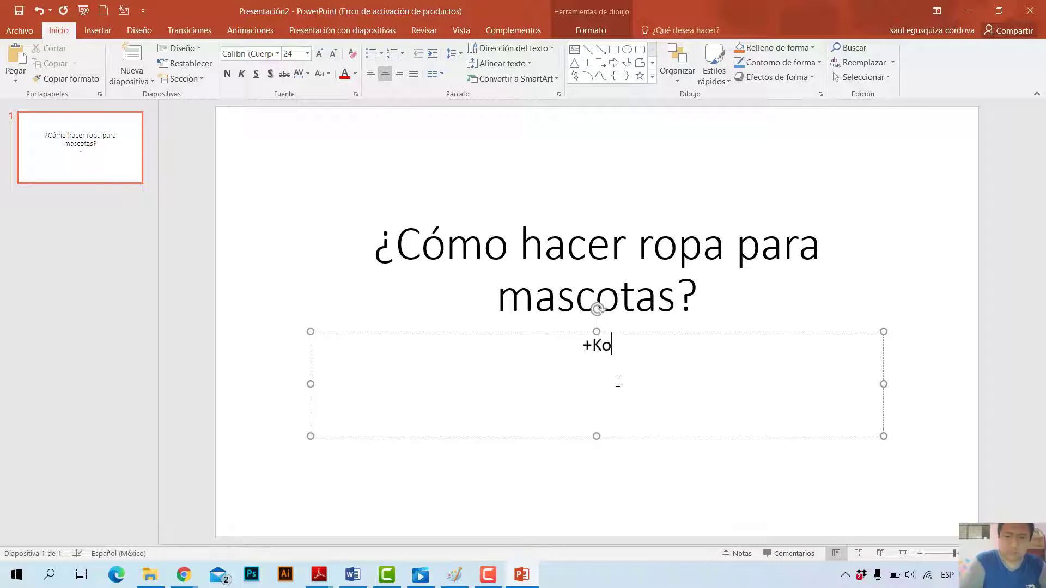
type("ta")
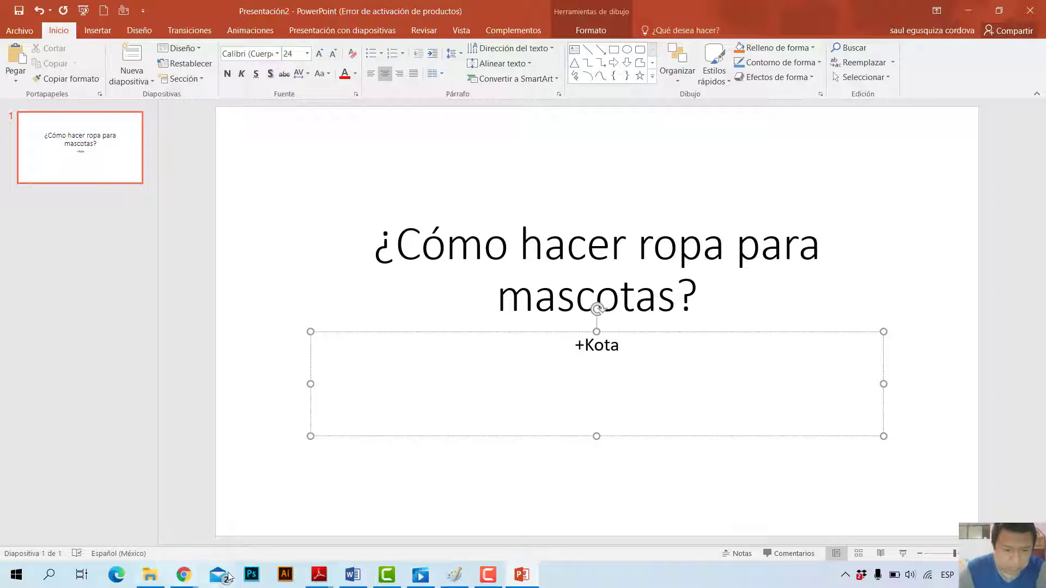
left_click(375, 551)
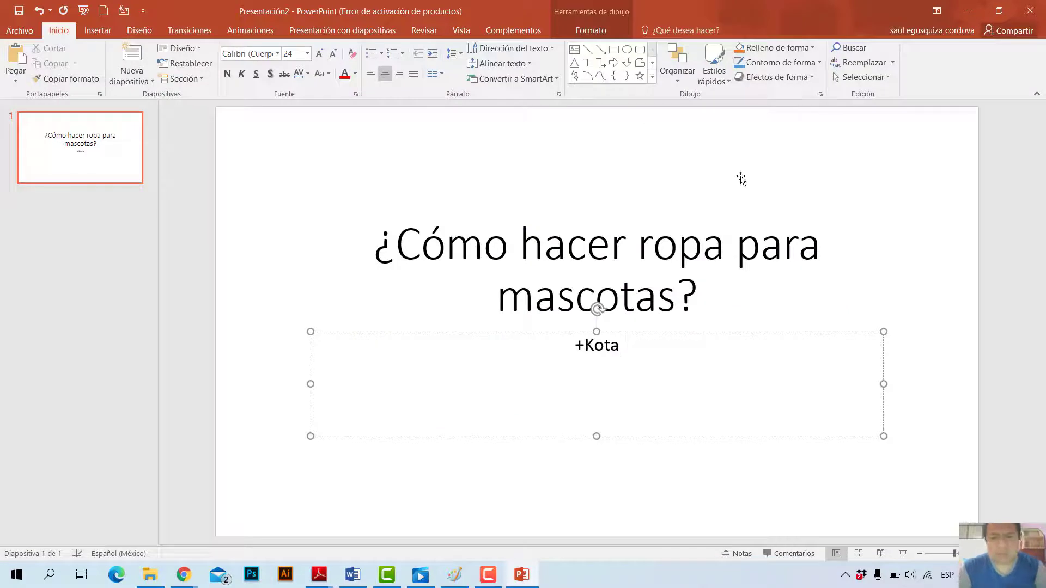
type("s ")
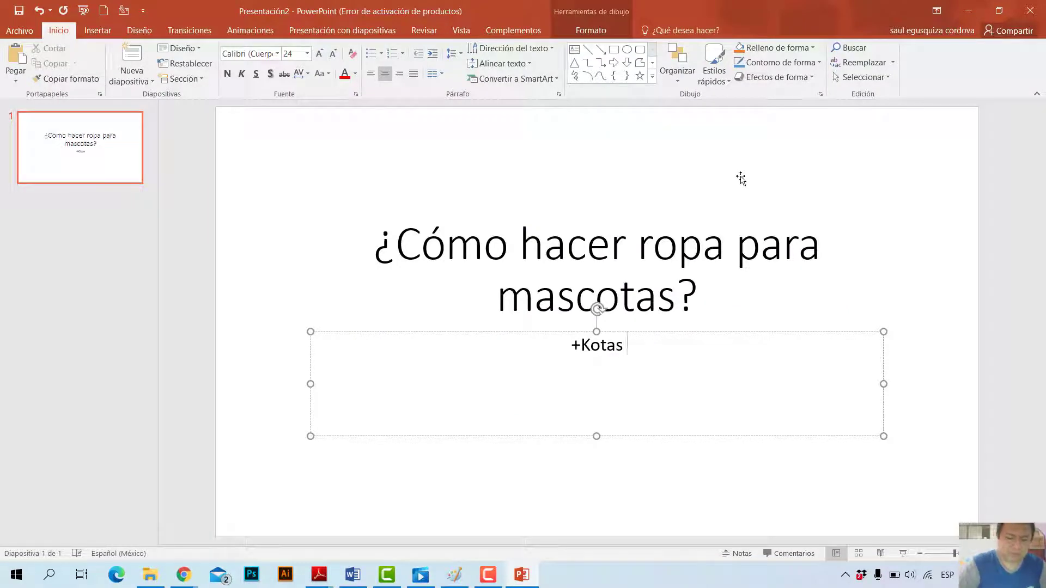
type("SAC")
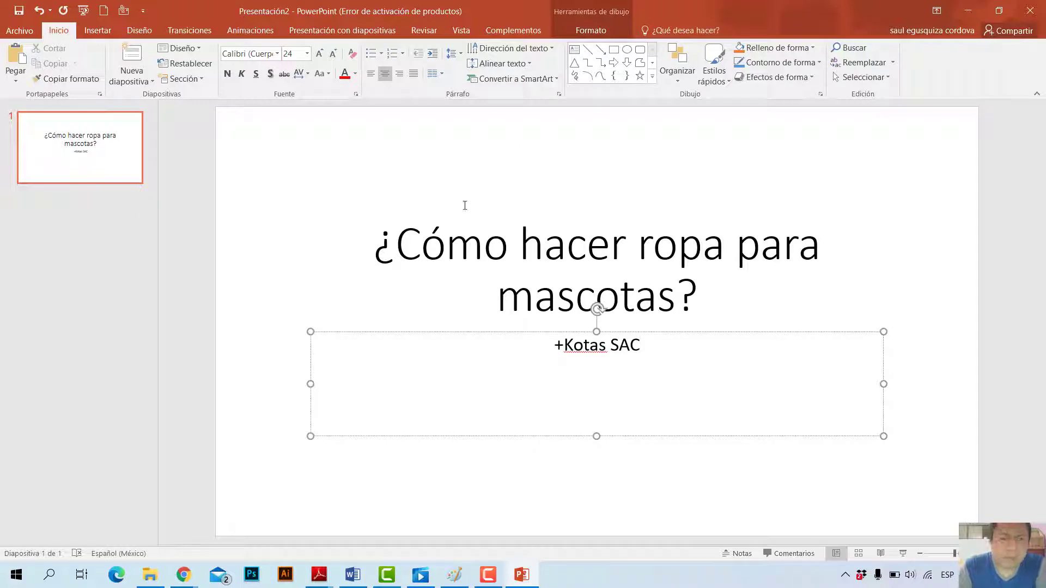
left_click(399, 75)
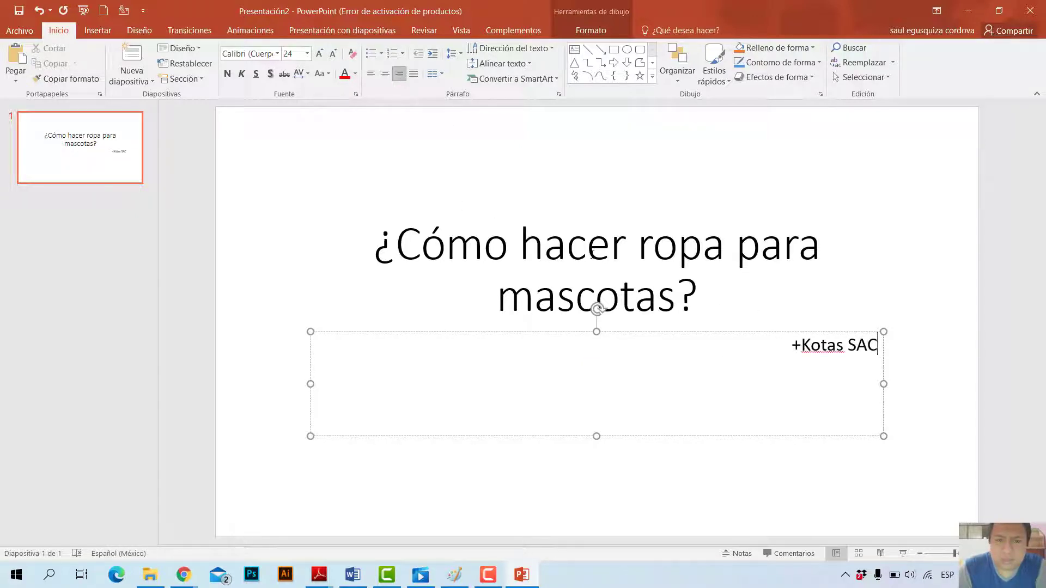
left_click(590, 251)
left_click(833, 365)
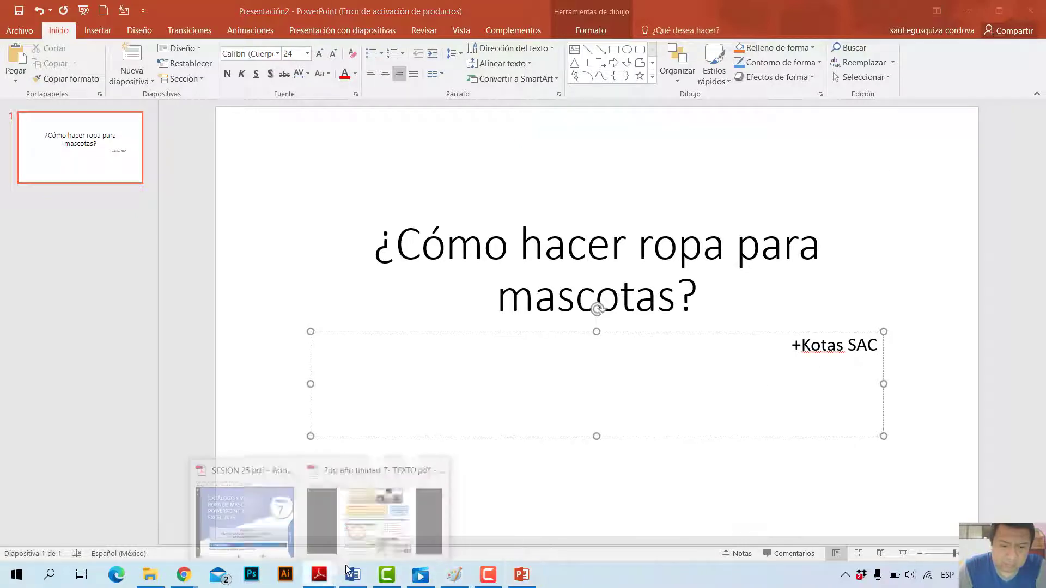
mouse_move(319, 575)
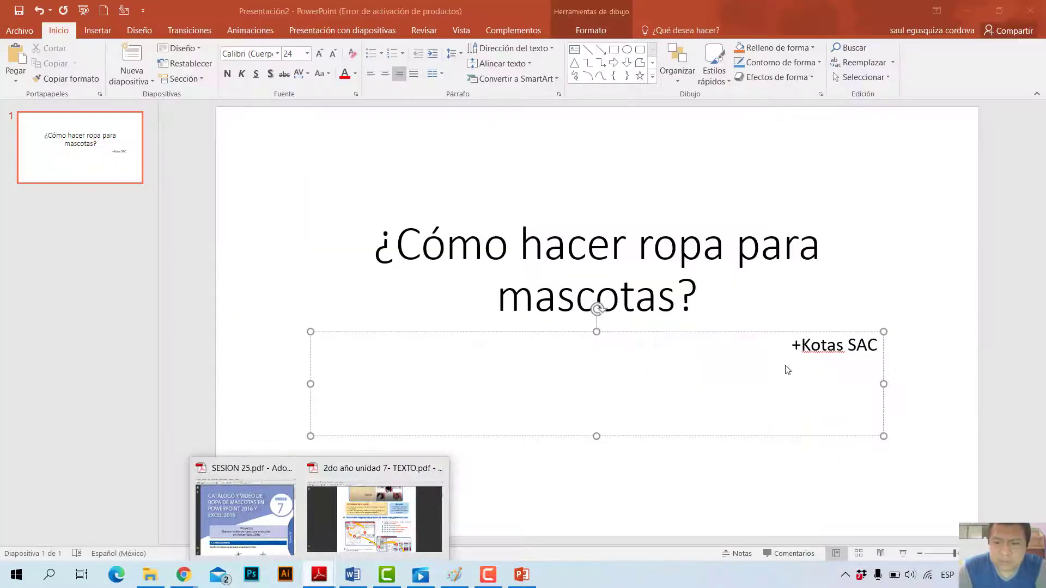
Make the +Kotas SAC subtitle and the title text bold.
left_click_drag(789, 345, 892, 334)
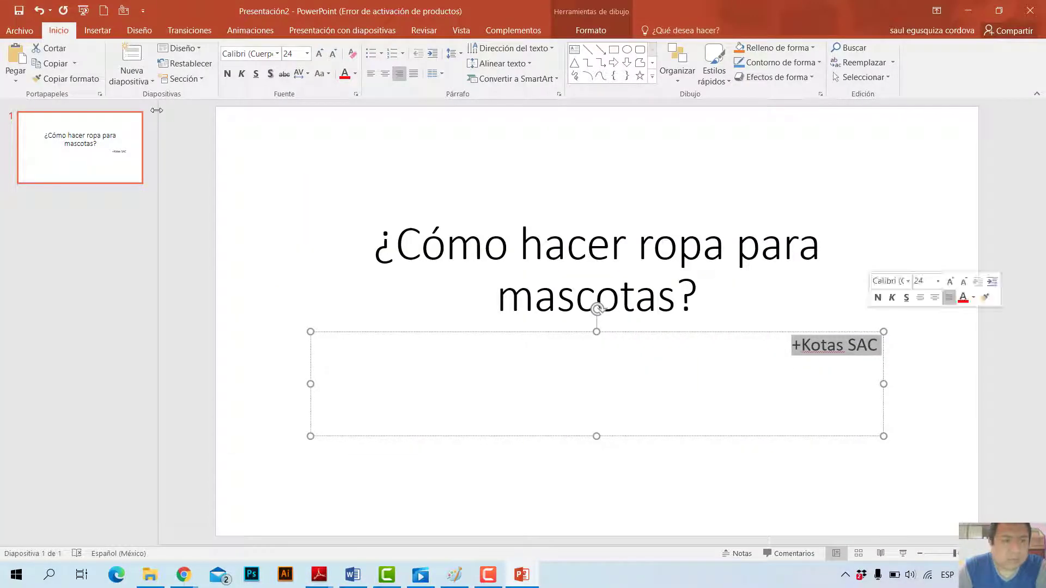
left_click(227, 73)
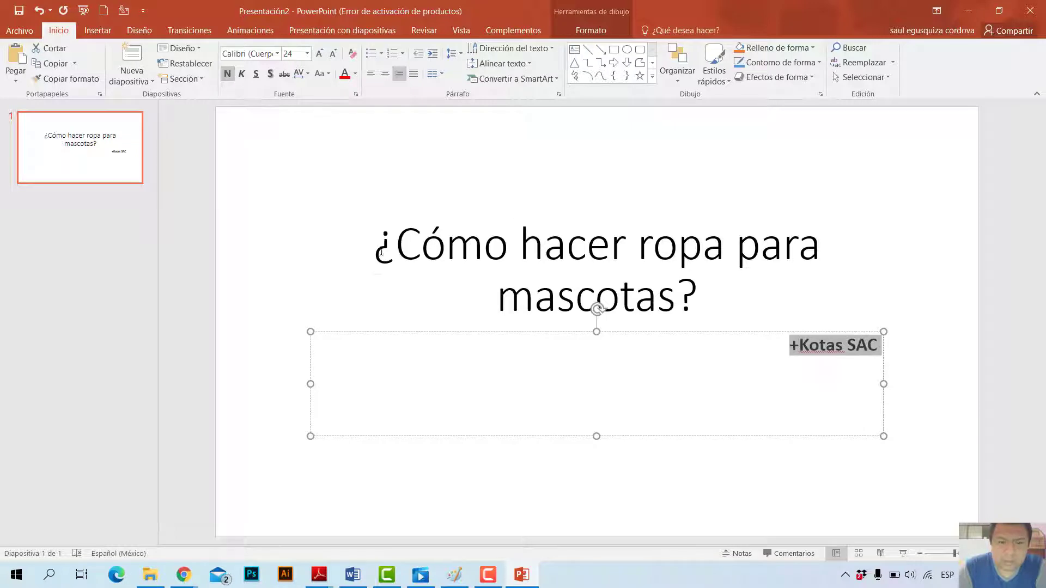
left_click_drag(381, 252, 704, 304)
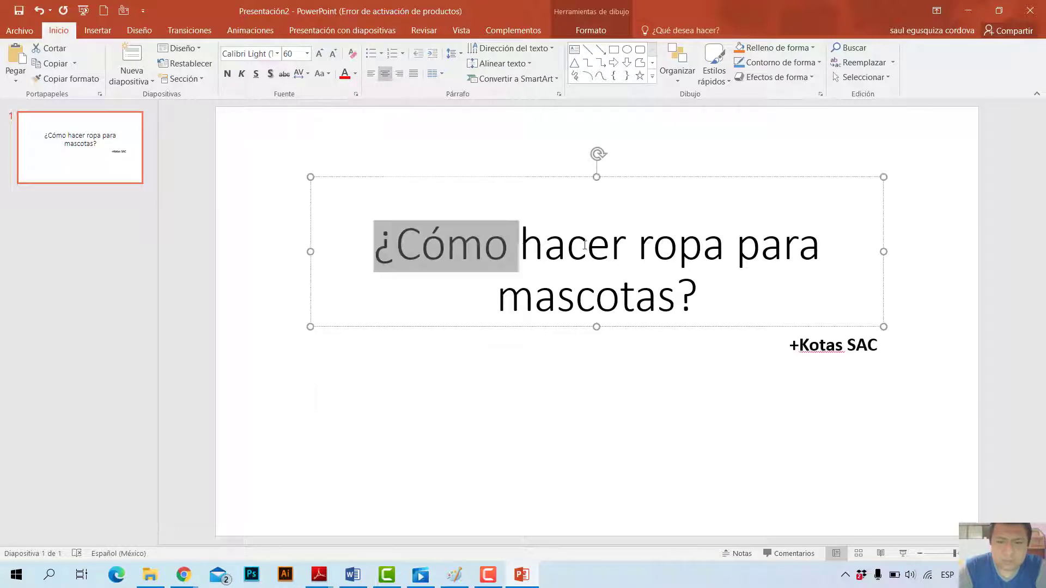
left_click(233, 75)
Narrow the subtitle box and move it lower toward the slide's bottom-right.
left_click(625, 366)
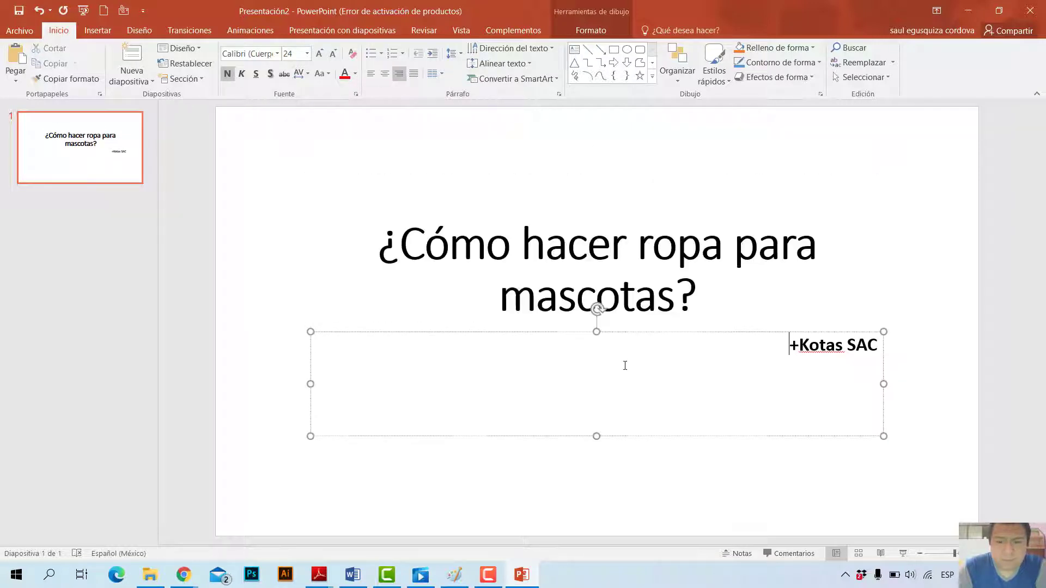
left_click(897, 314)
left_click(873, 345)
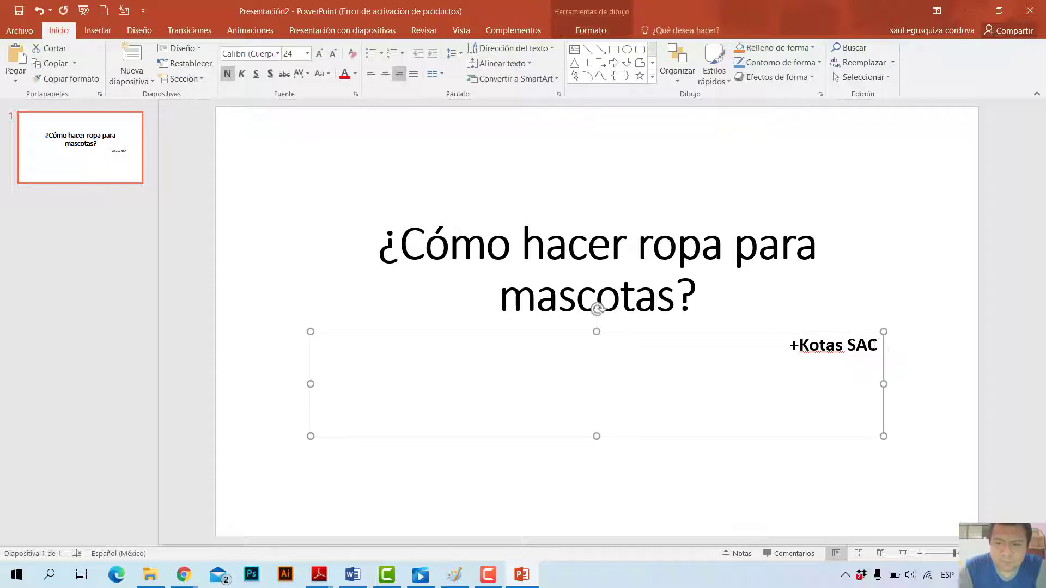
mouse_move(882, 385)
left_mouse_down()
mouse_move(822, 394)
mouse_move(815, 384)
left_mouse_up()
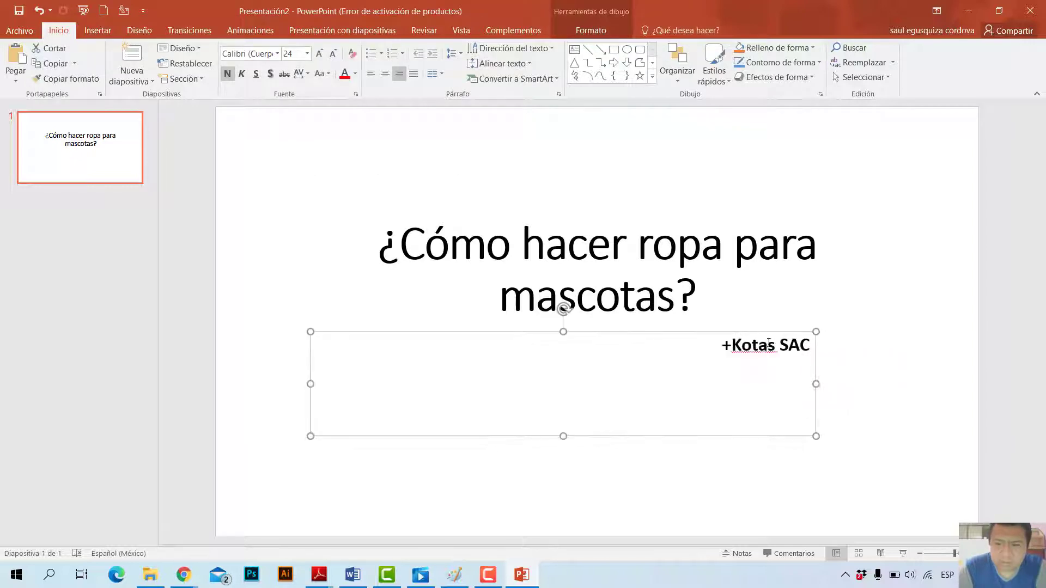
left_click_drag(770, 334, 804, 390)
left_click(884, 326)
left_click(904, 213)
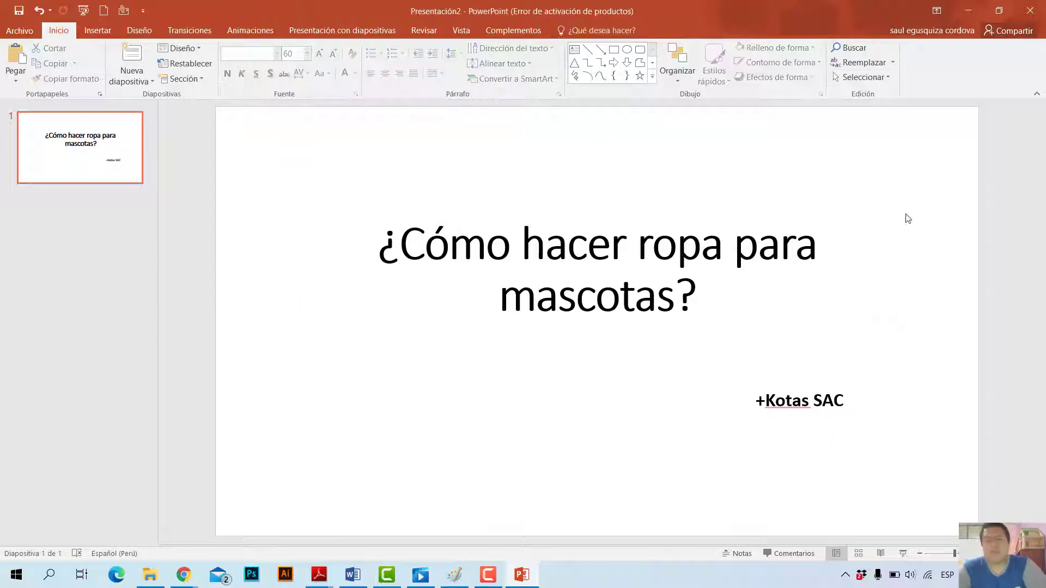
left_click(105, 133)
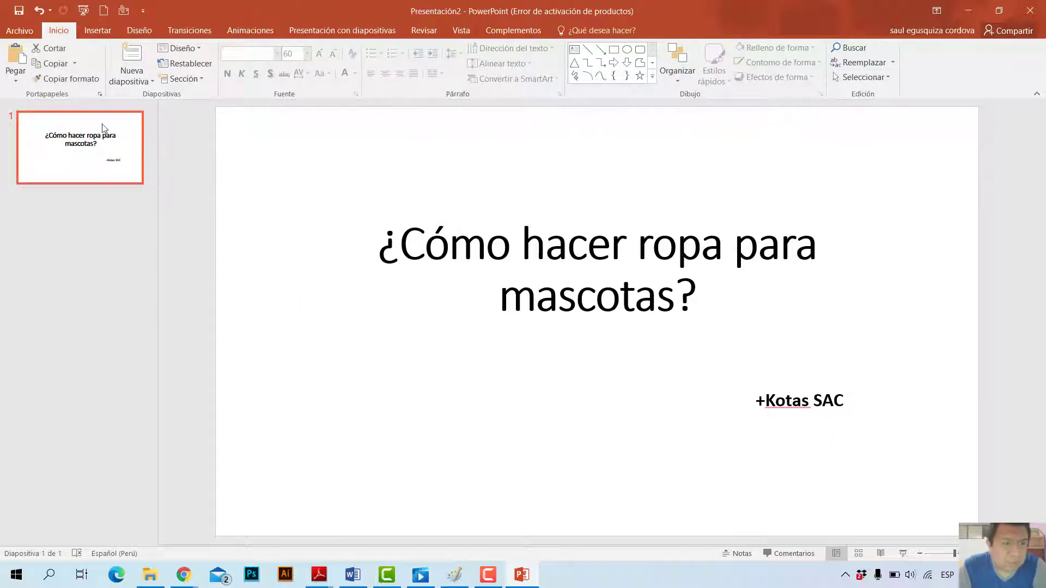
Add a 'Solo el título' second slide, then bring the worksheet PDF back up in Adobe Reader.
left_click(140, 74)
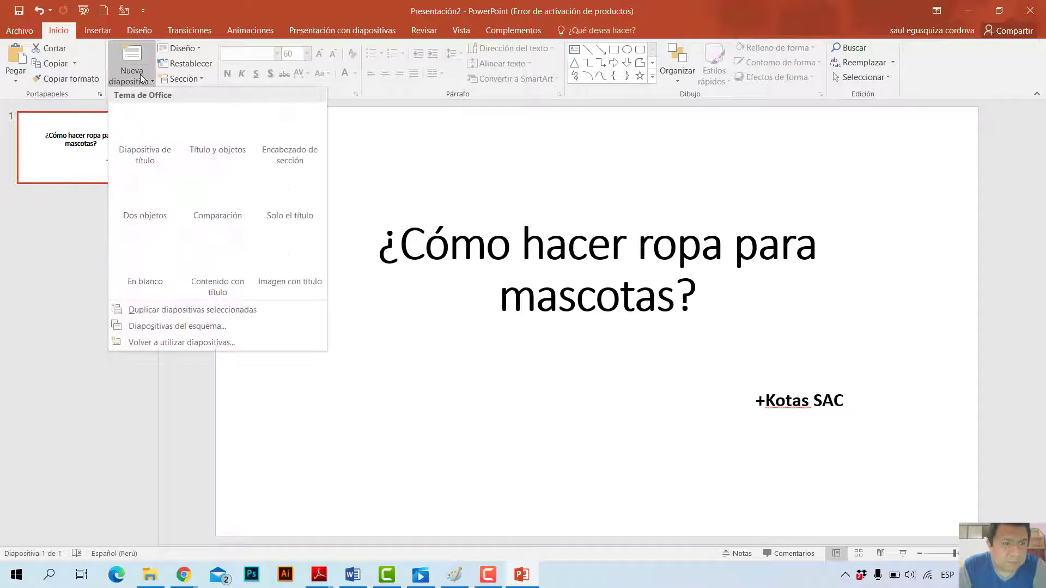
left_click(279, 216)
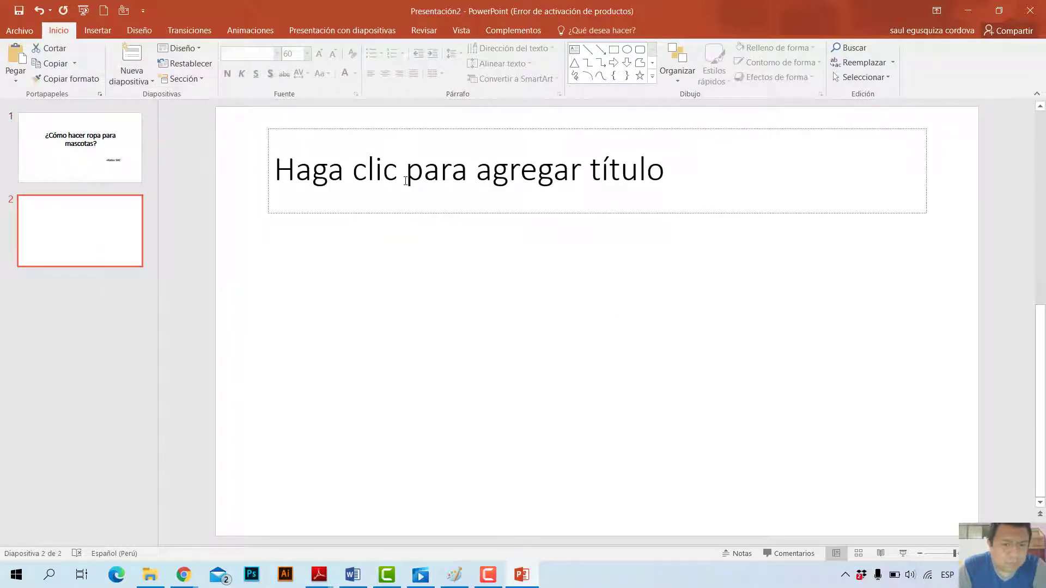
left_click(448, 167)
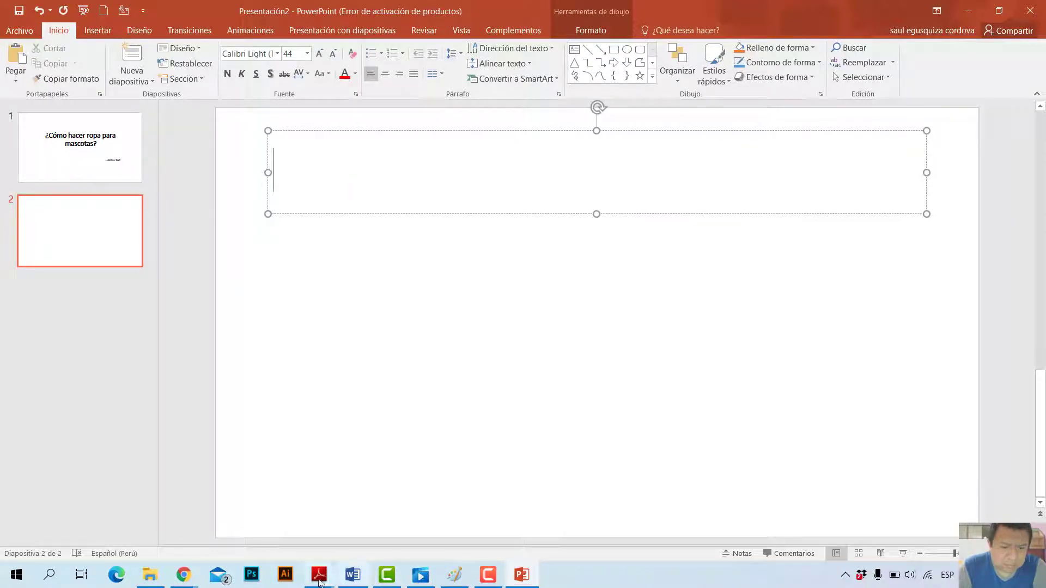
left_click(381, 509)
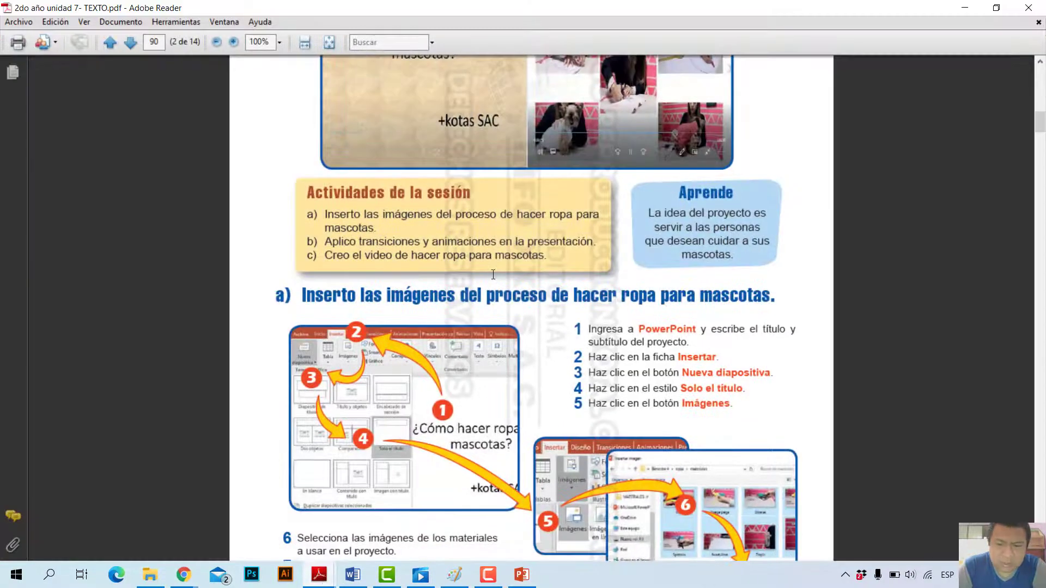
Scroll the worksheet to page 91's 'b) Aplico transiciones' section, then minimize Adobe Reader.
scroll(487, 241, "down", 3)
scroll(489, 241, "down", 5)
scroll(488, 241, "down", 5)
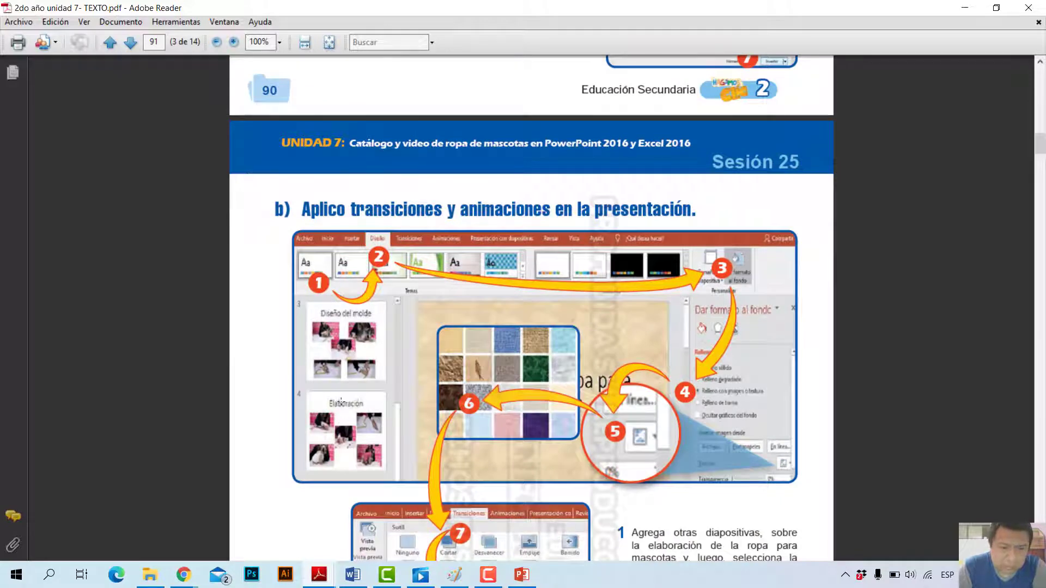
left_click(961, 9)
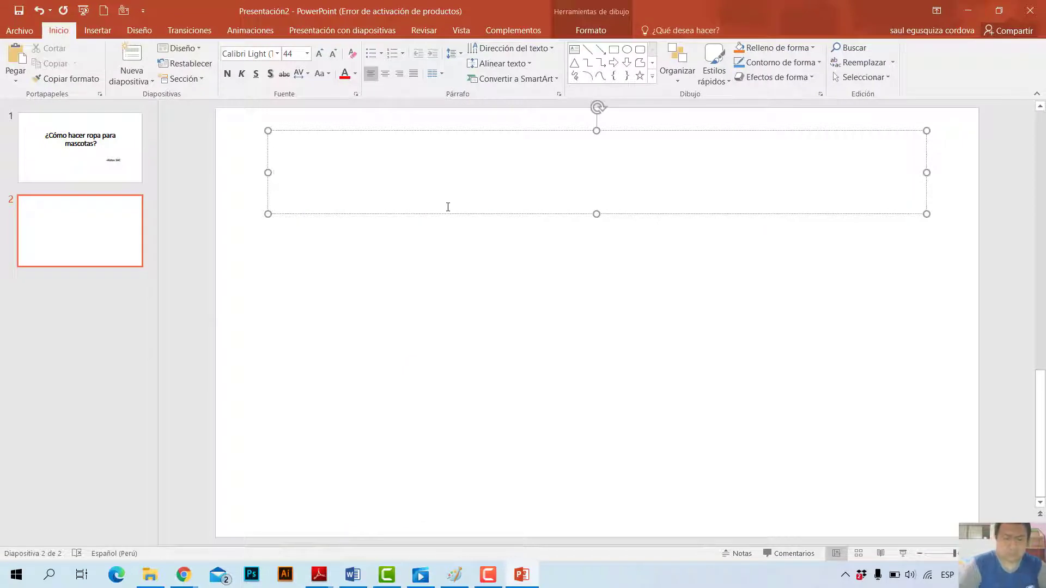
Erase the misspelled 'DIEÑO DE MOLDE' and retype the slide 2 title as 'Diseño de molde'.
type("DIEÑO DE ")
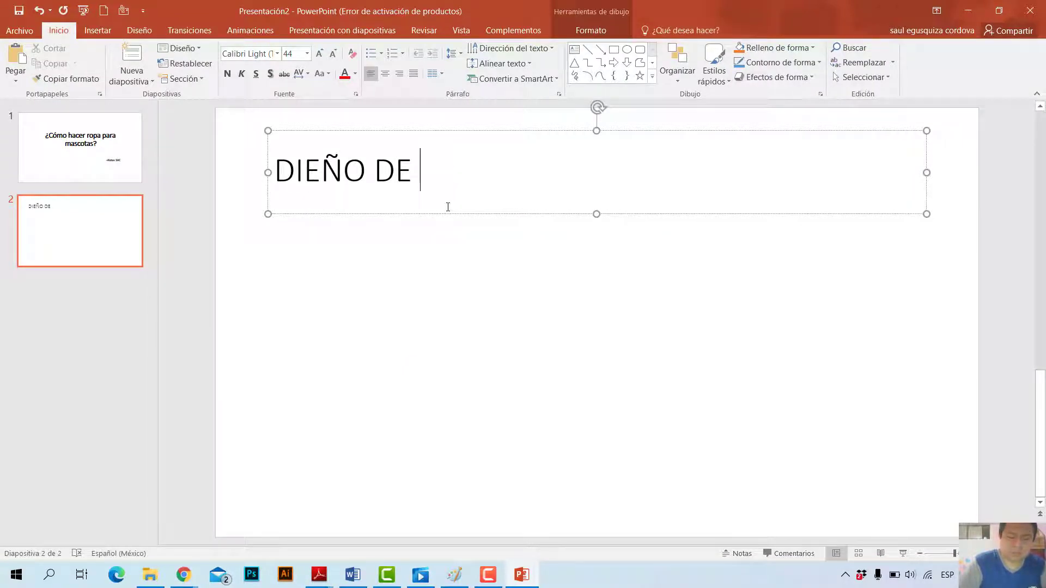
type("MOLDE")
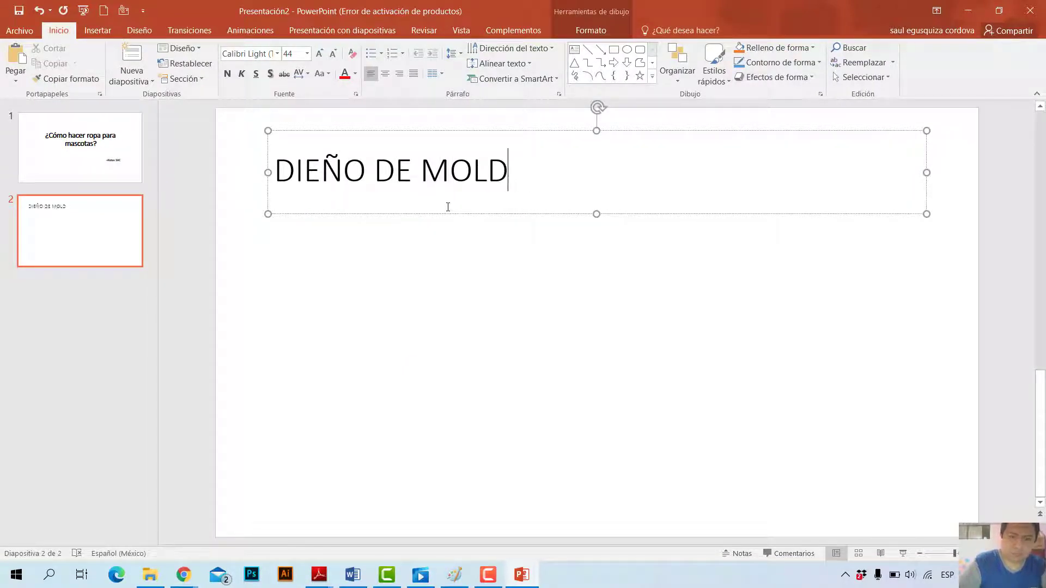
key("BackSpace")
key("BackSpace")
key("BackSpace")
key("BackSpace")
key("BackSpace")
type("Diseno")
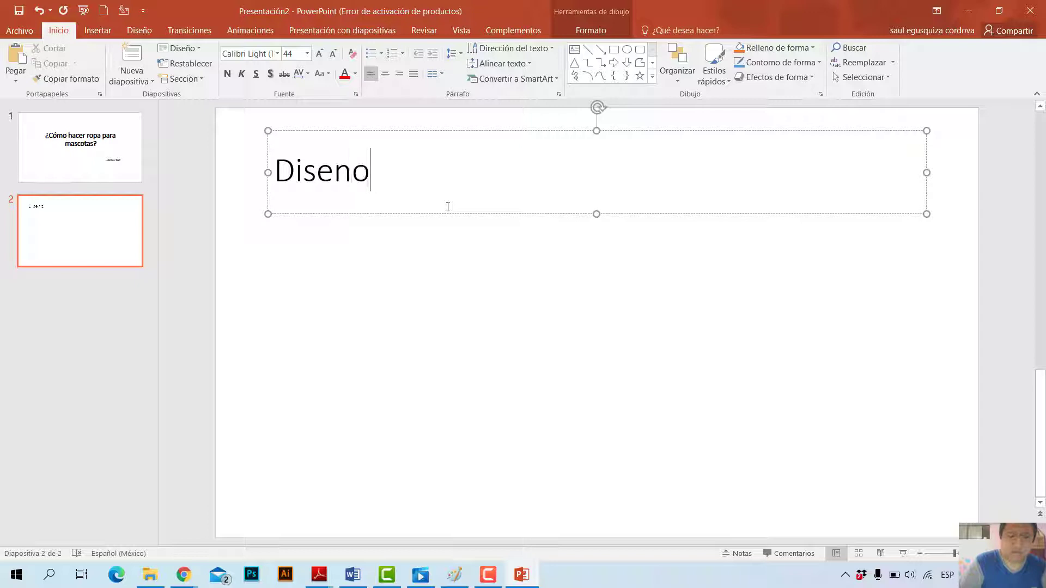
key("BackSpace")
key("BackSpace")
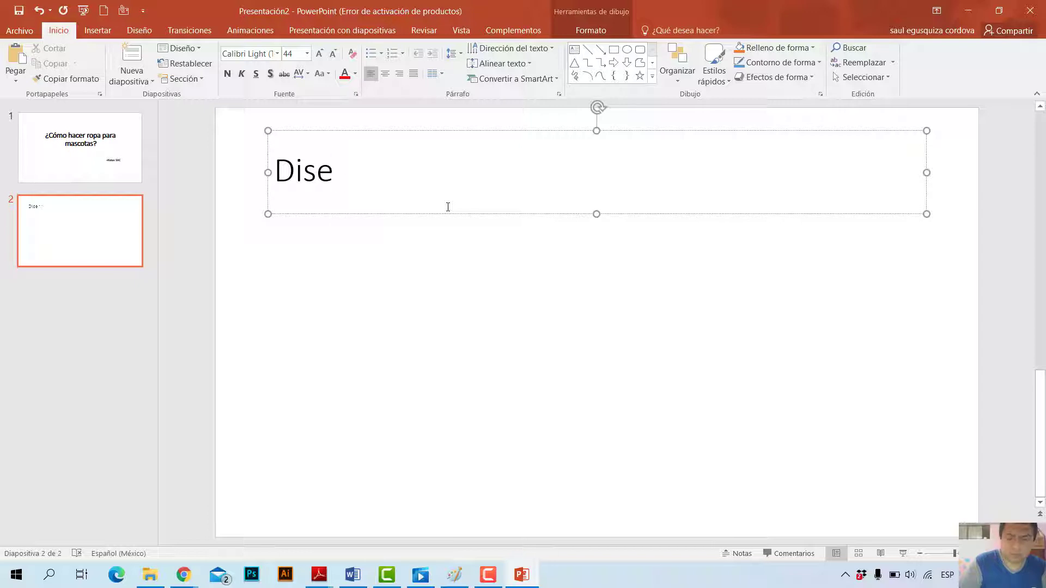
type("ño de ")
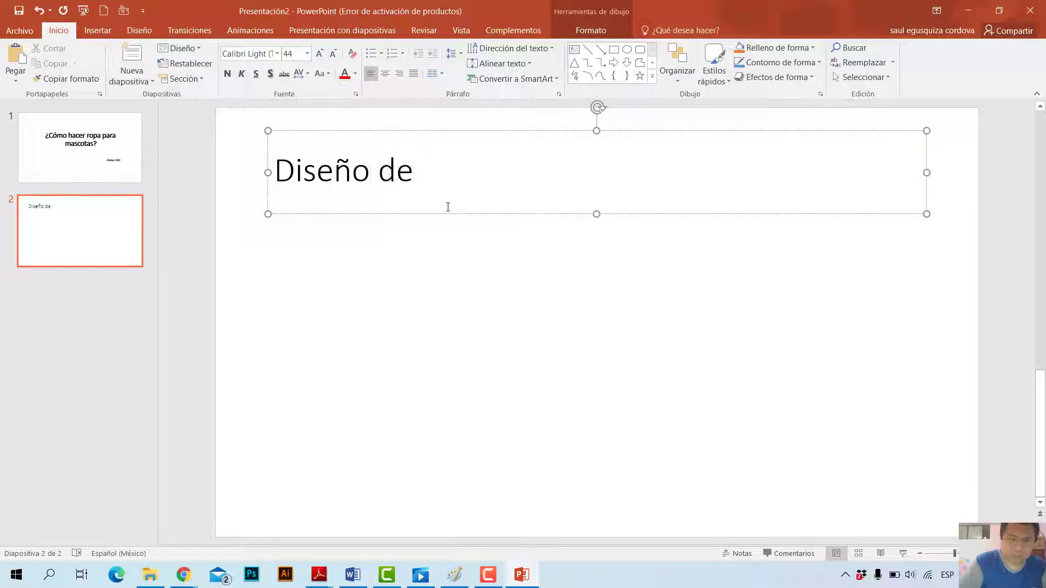
type("molde")
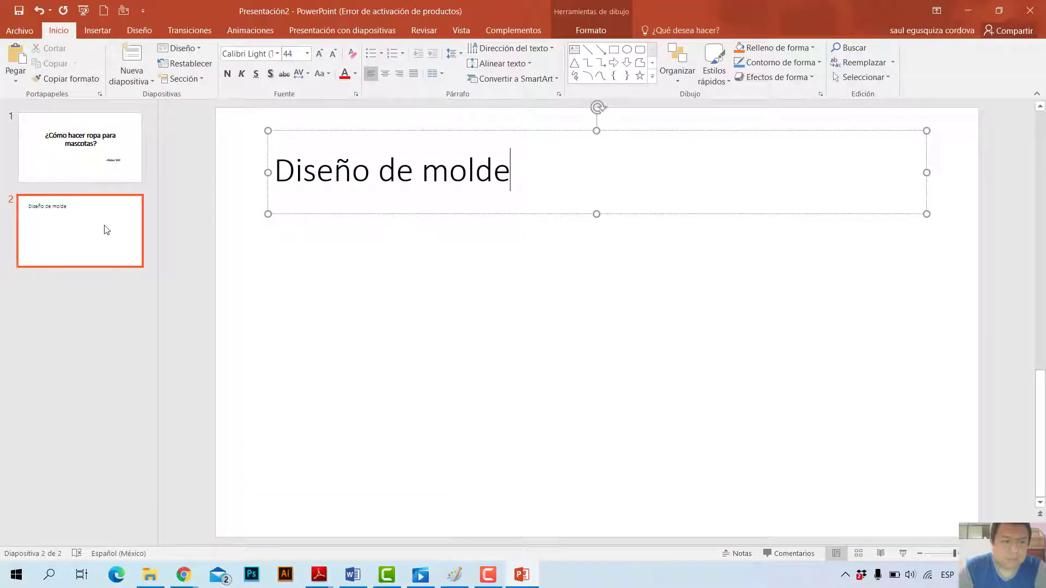
Add a title-only third slide after slide 2 and title it 'Elaboración'.
left_click(106, 230)
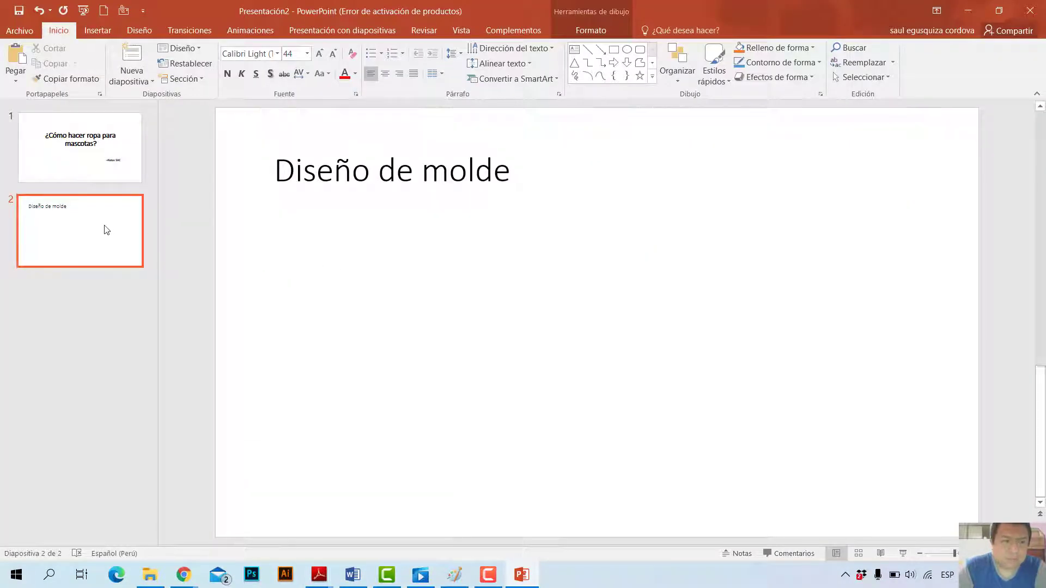
left_click(132, 82)
left_click(287, 198)
left_click(361, 192)
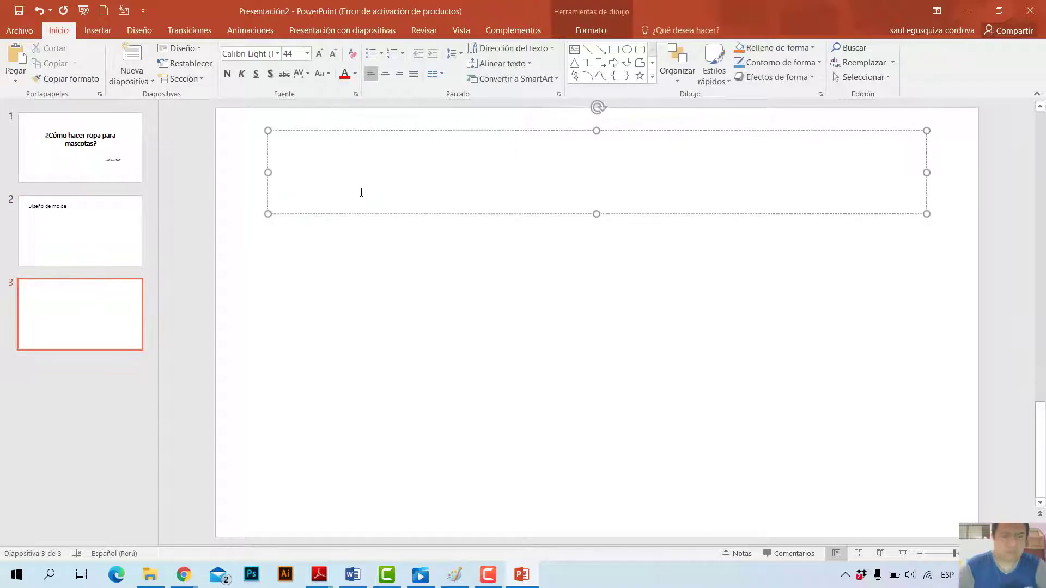
type("elabor")
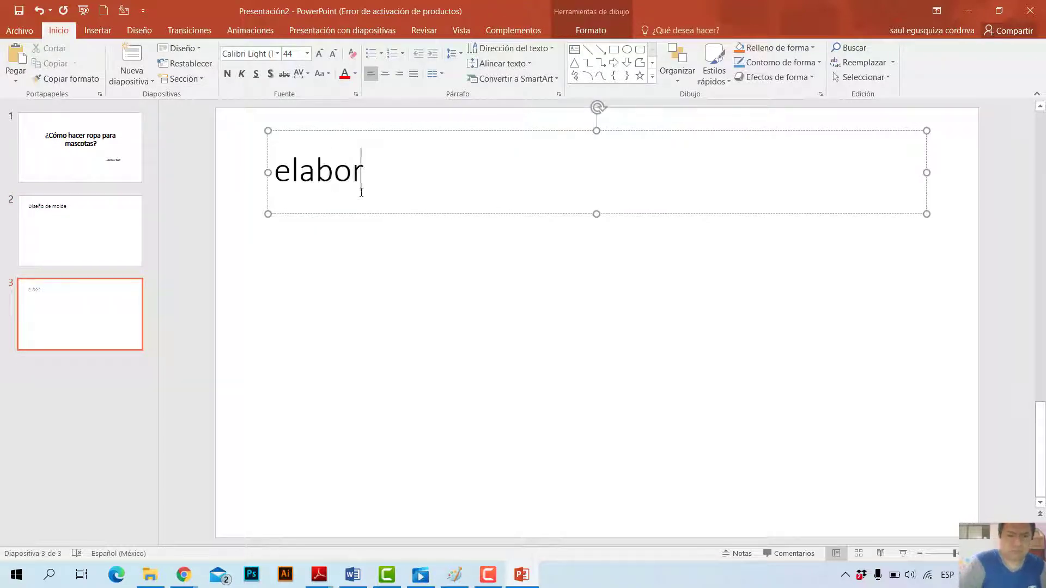
type("aci")
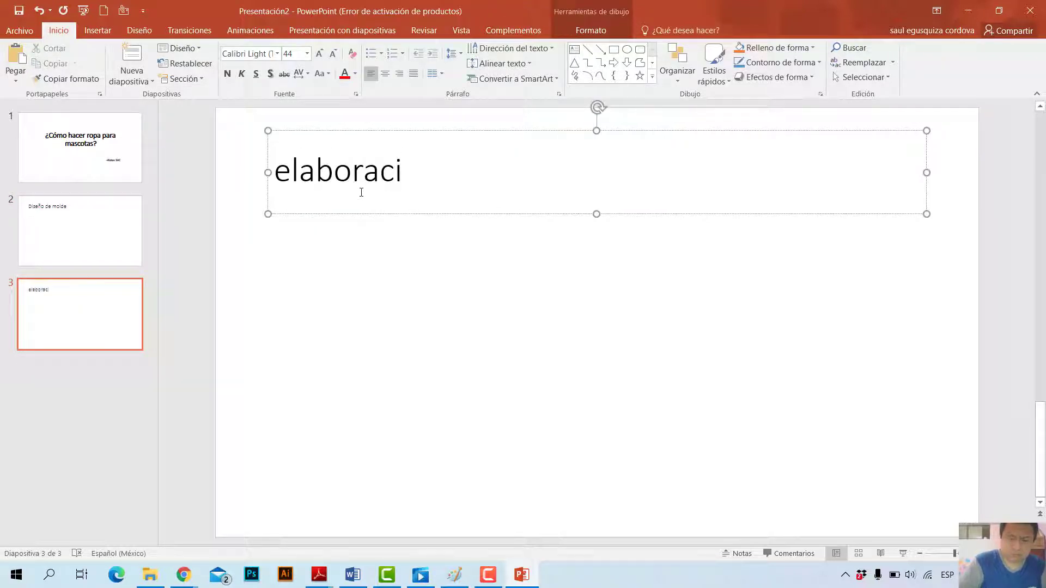
type("ón")
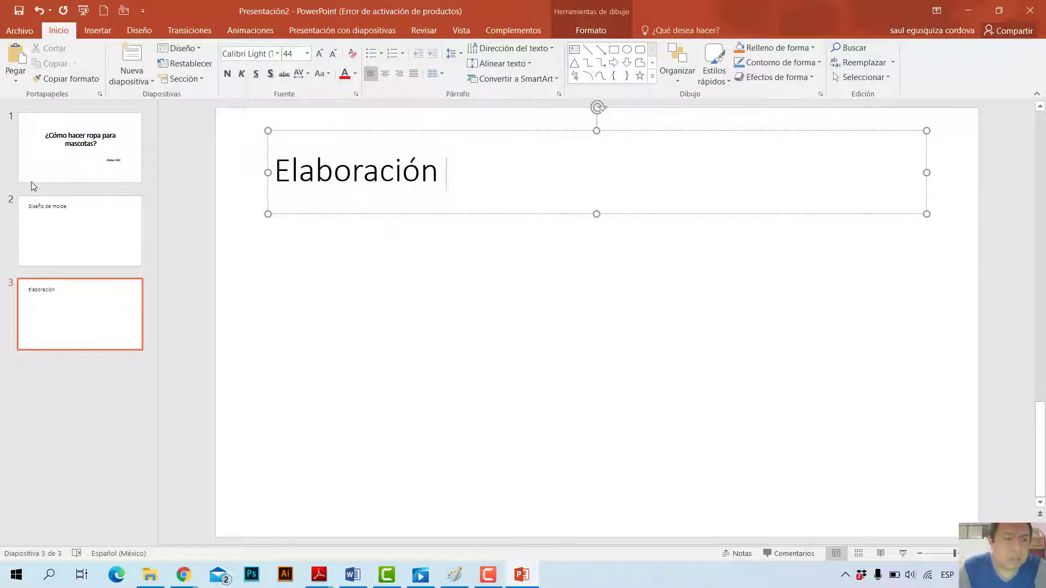
Centre and bold the 'Diseño de molde' title on slide 2.
left_click(70, 233)
left_click(362, 156)
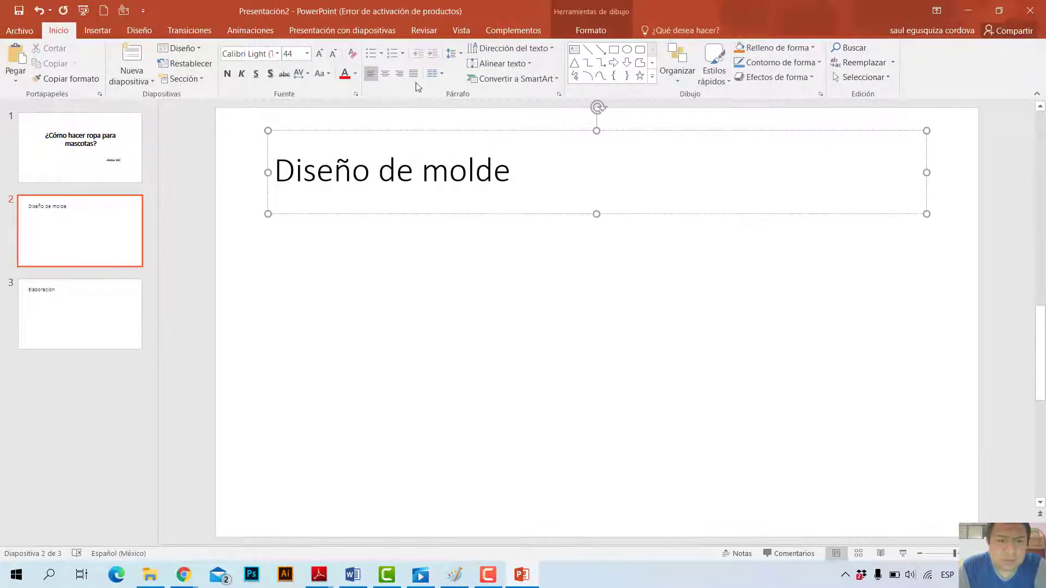
left_click(384, 73)
left_click_drag(726, 173, 467, 174)
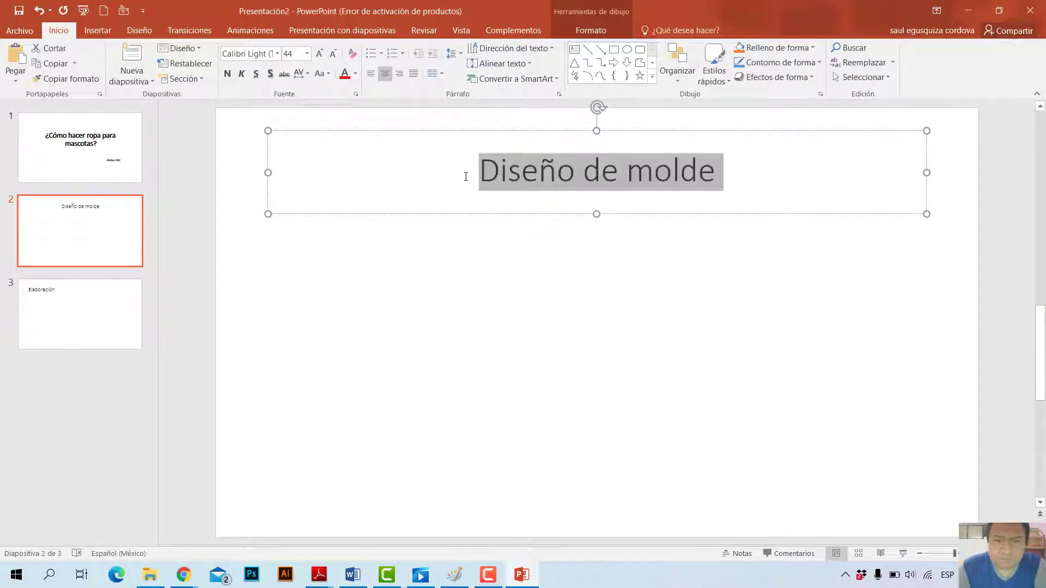
left_click(226, 74)
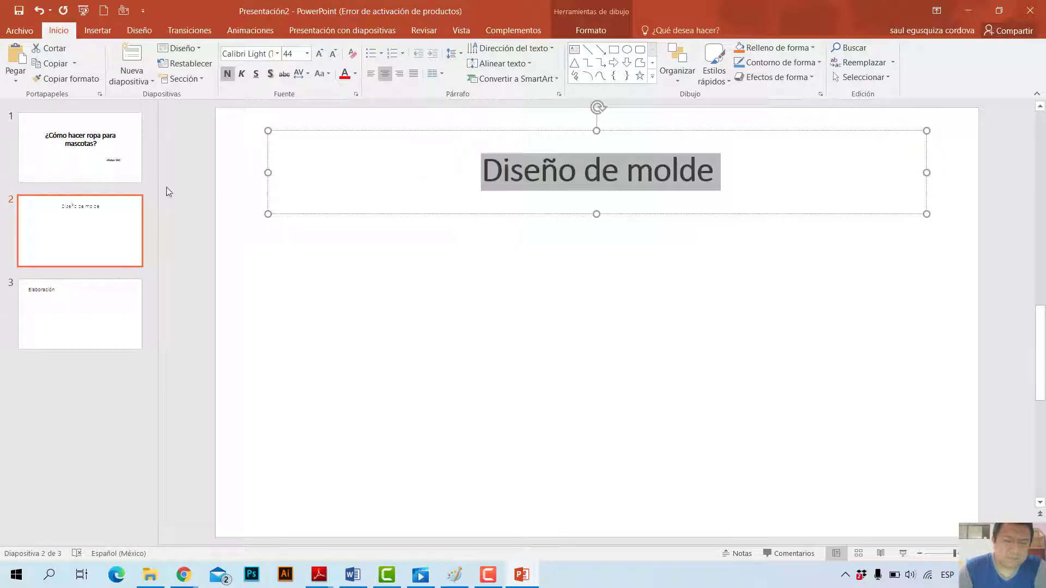
Centre and bold the 'Elaboración' title on slide 3, then return to slide 2.
left_click(86, 308)
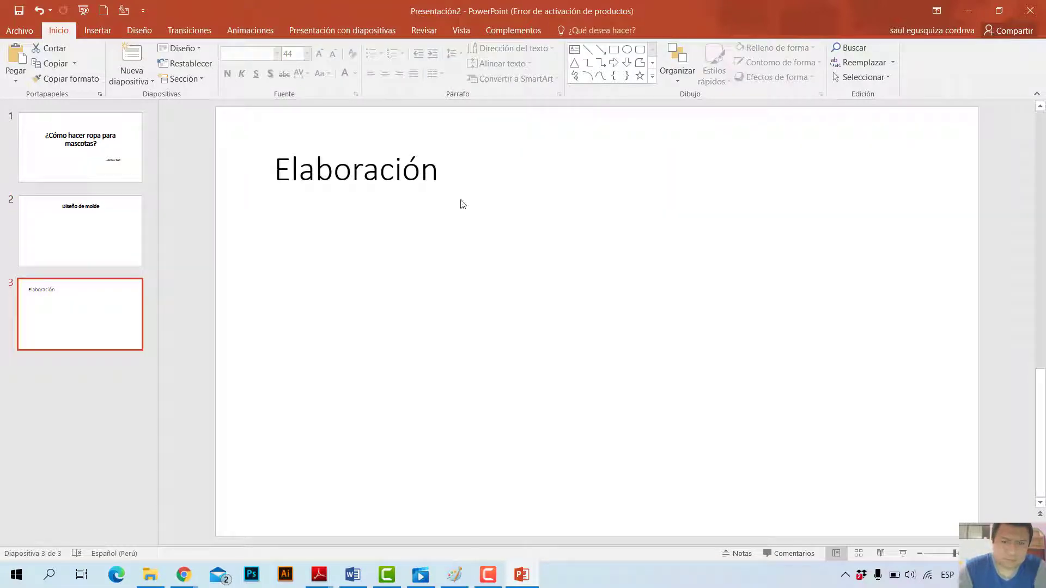
left_click(349, 168)
left_click(385, 73)
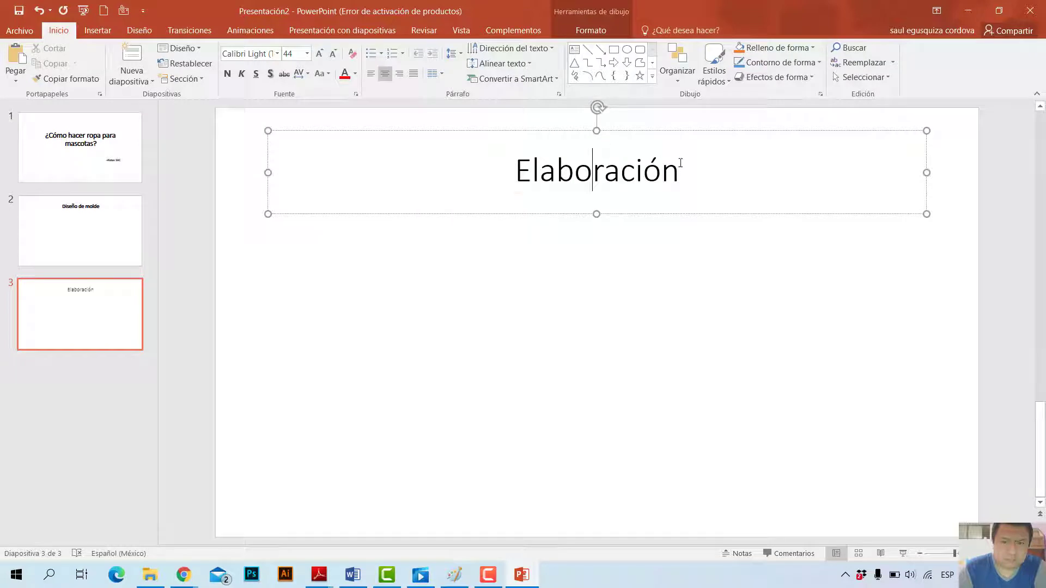
left_click_drag(680, 162, 515, 195)
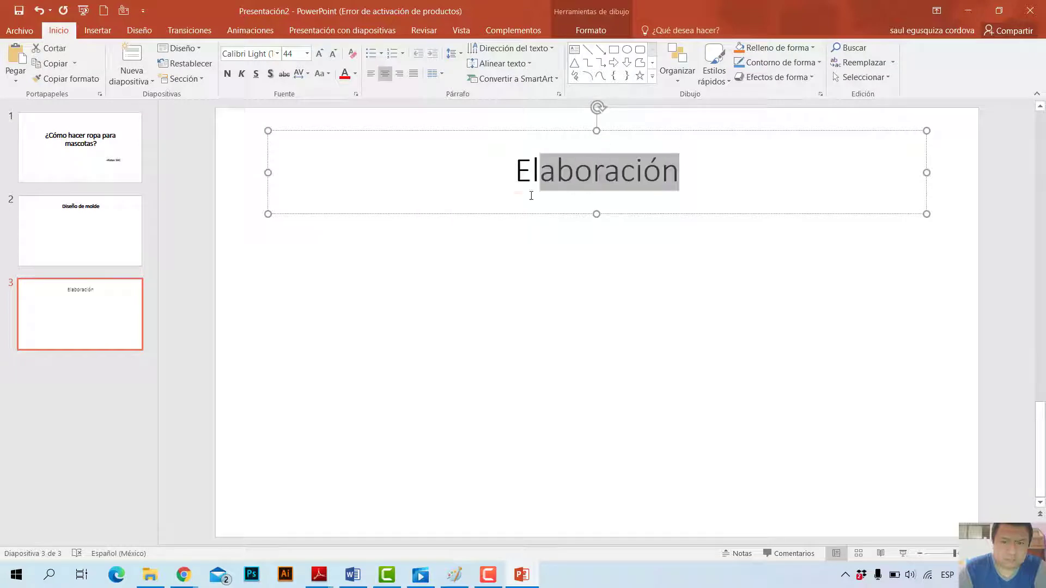
left_click(227, 74)
left_click(602, 385)
left_click(100, 218)
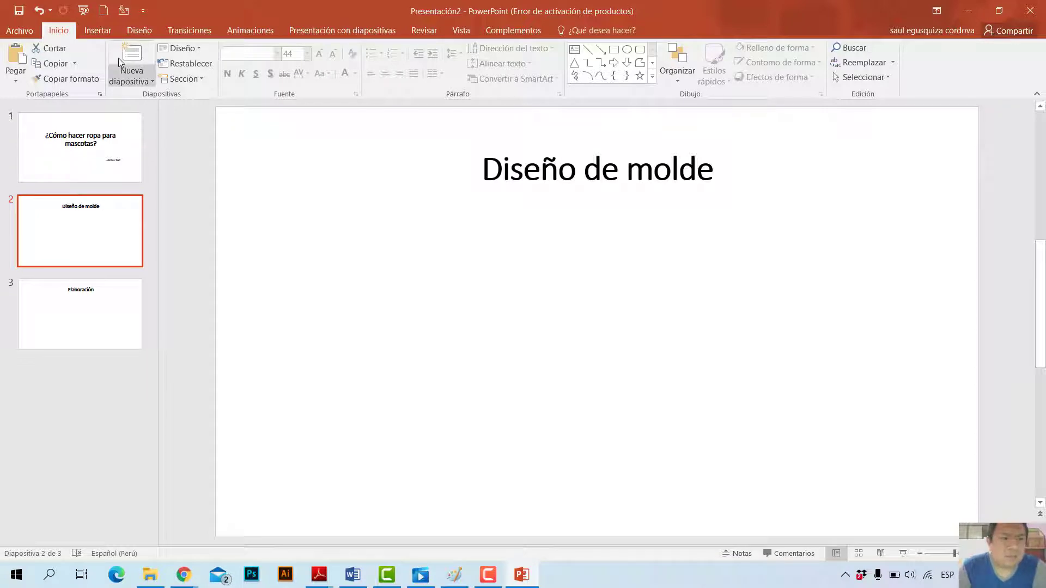
Through Insertar > Imágenes, insert 2.png, 3.png, 4.png, 5.png and 6.png from the ROPA DE MASCOTAS folder together.
left_click(104, 30)
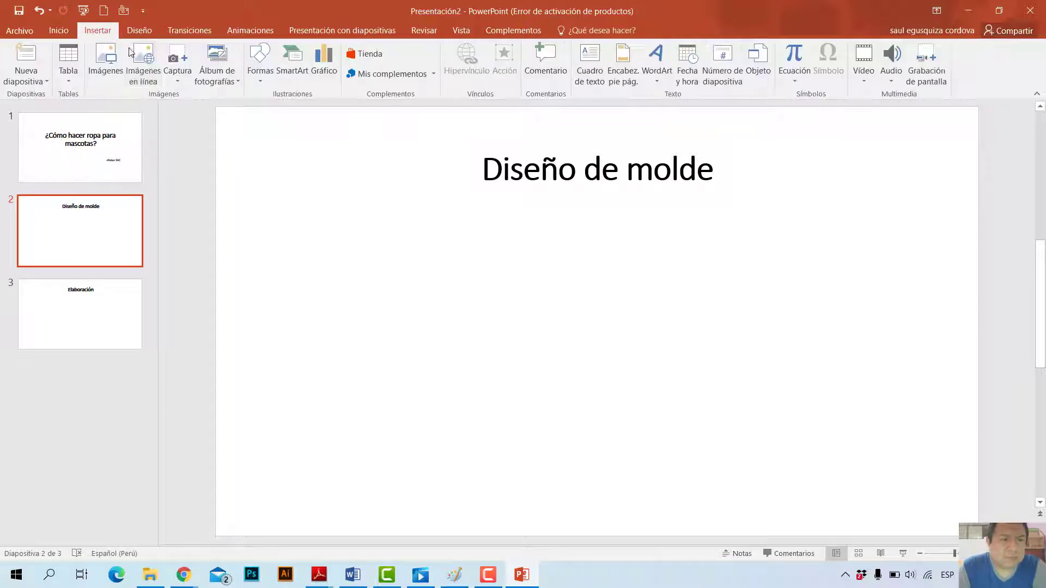
left_click(105, 73)
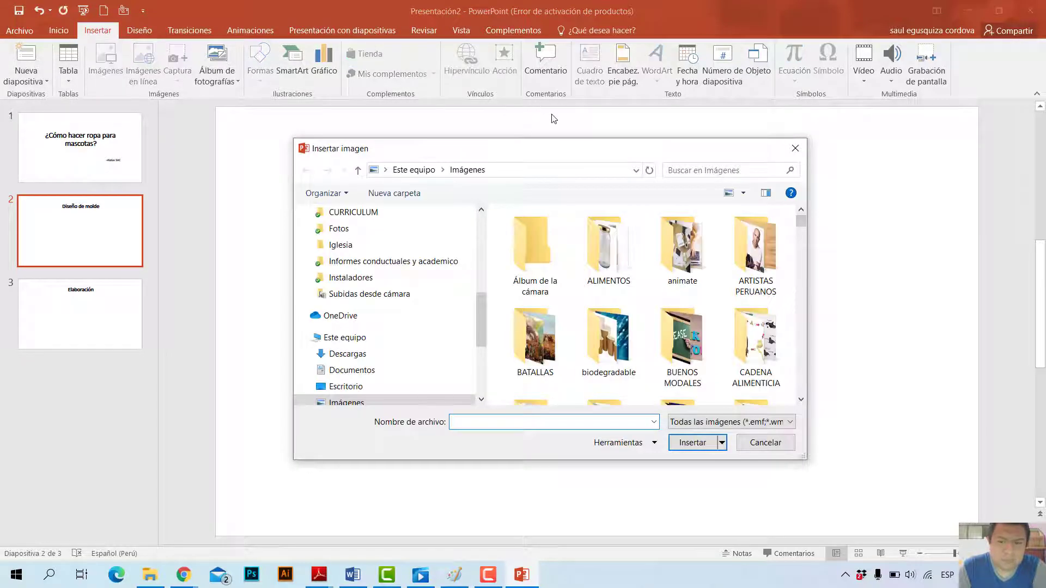
left_click(673, 251)
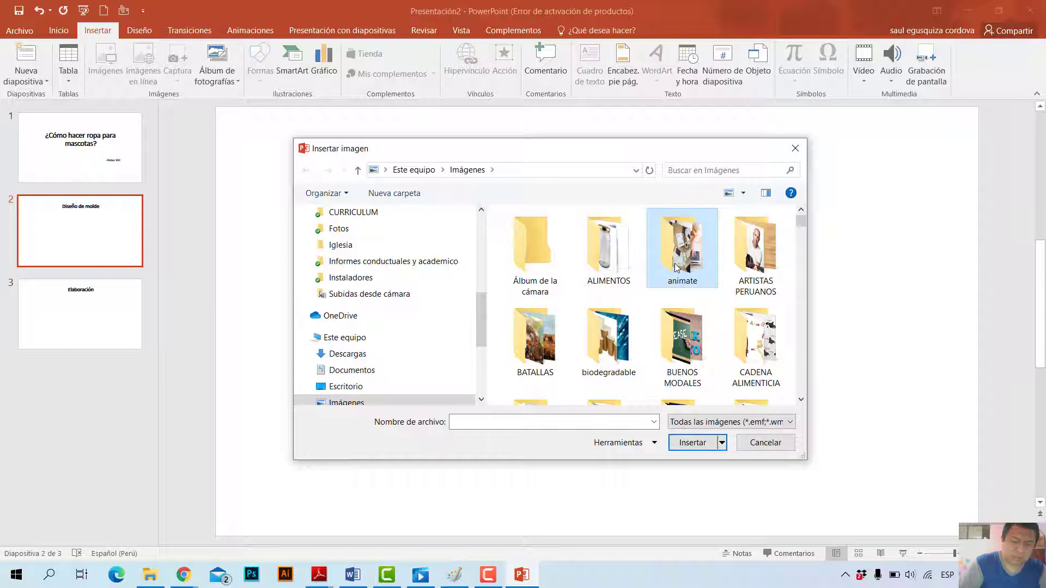
scroll(675, 267, "down", 5)
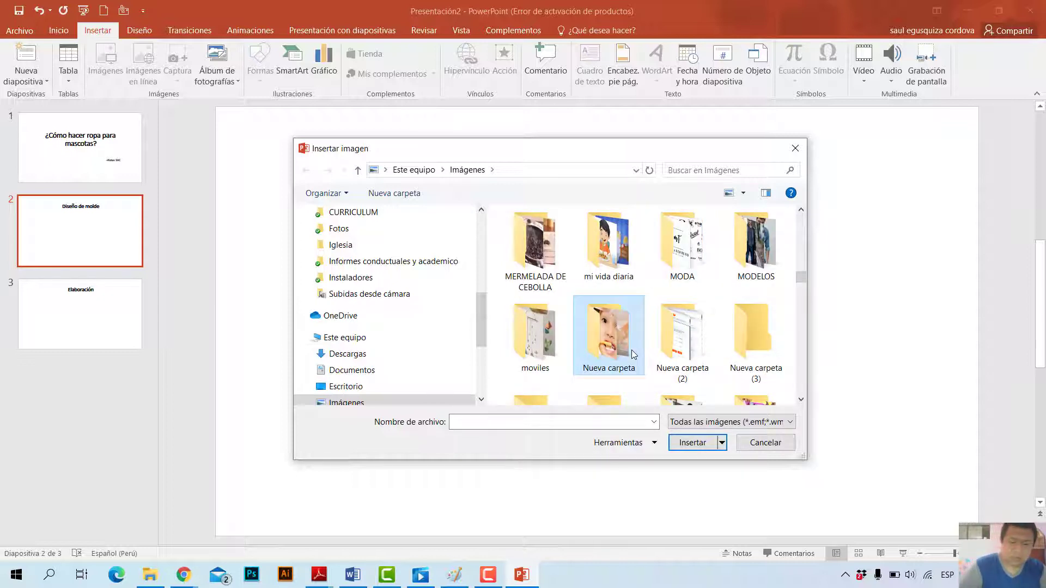
scroll(633, 355, "down", 3)
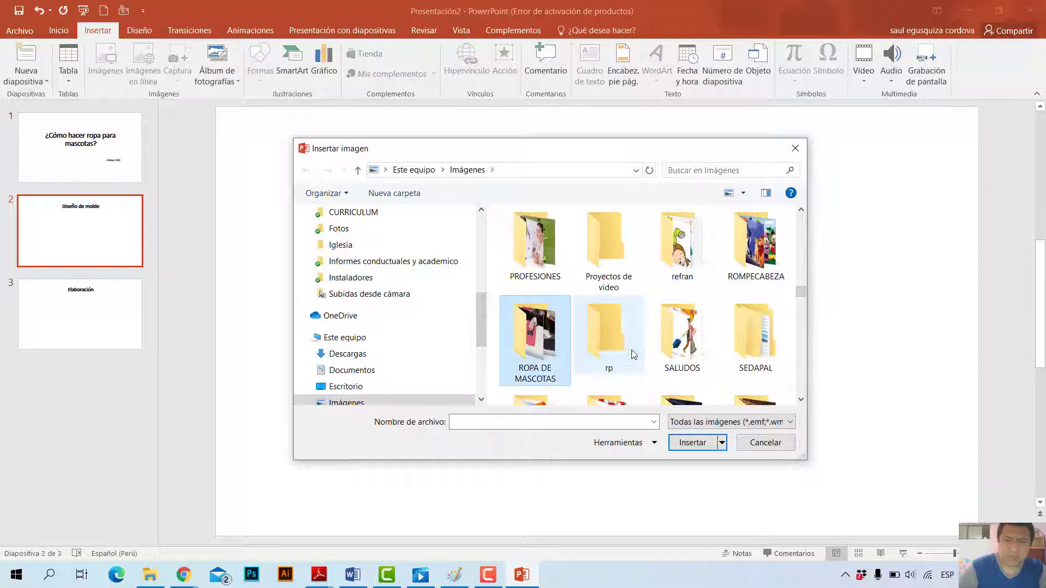
double_click(556, 355)
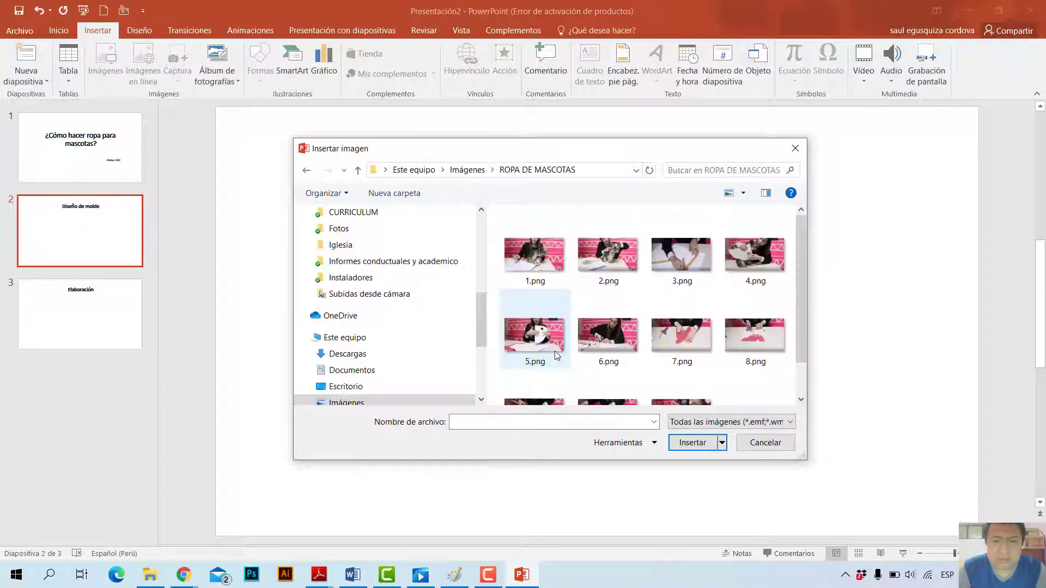
left_click(602, 271)
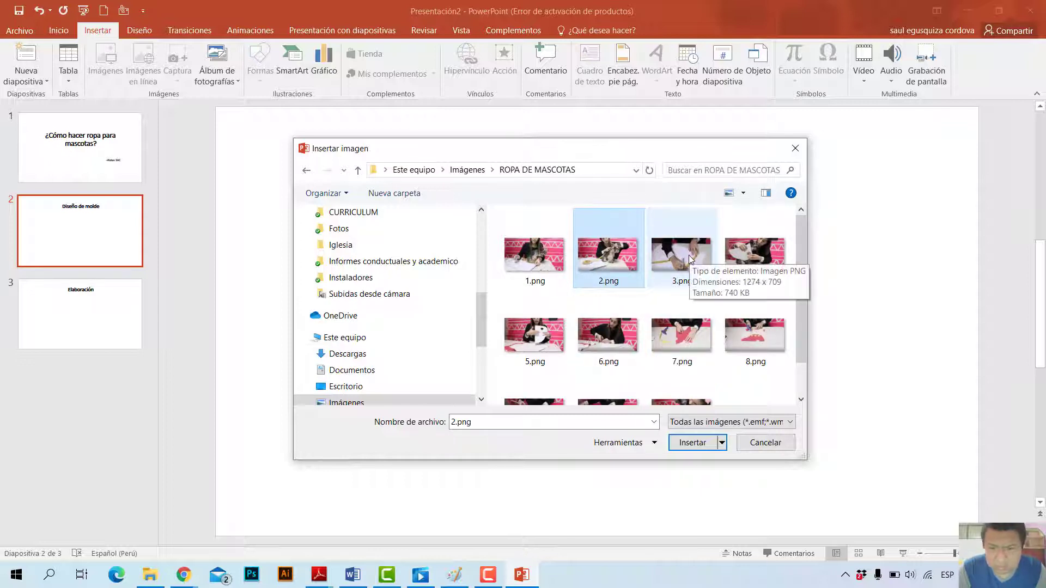
left_click(690, 259, "ctrl")
left_click(749, 260, "ctrl")
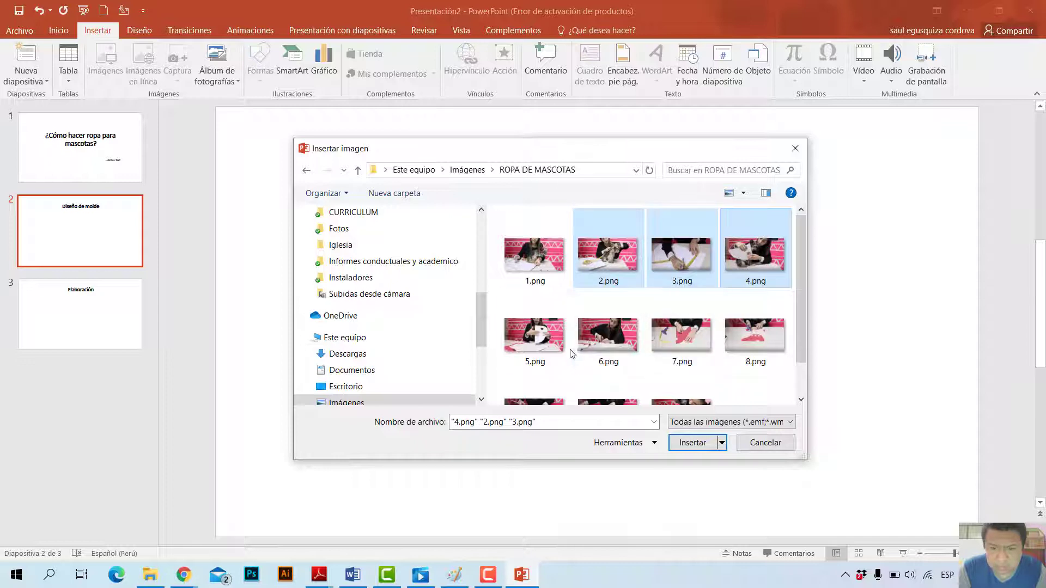
left_click(541, 342, "ctrl")
left_click(594, 343, "ctrl")
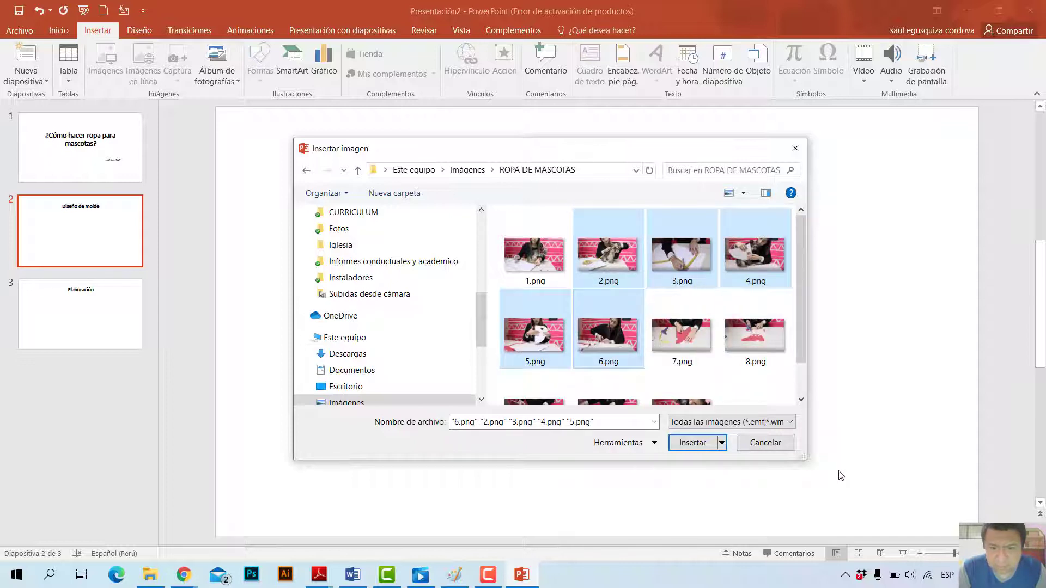
left_click(704, 440)
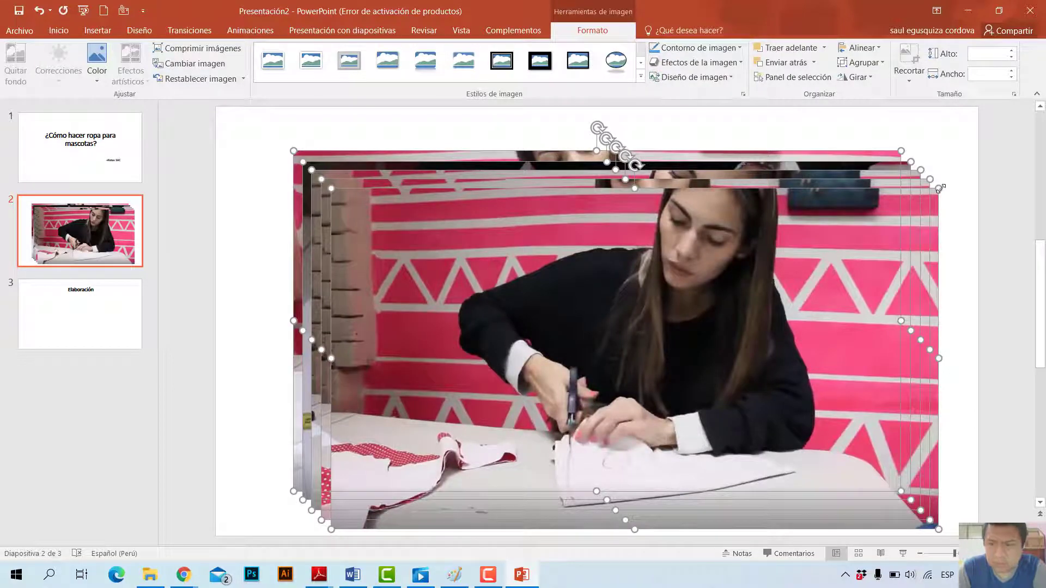
Shrink the stacked Diseño de molde pictures from a corner handle, undoing one change.
left_click_drag(939, 188, 670, 377)
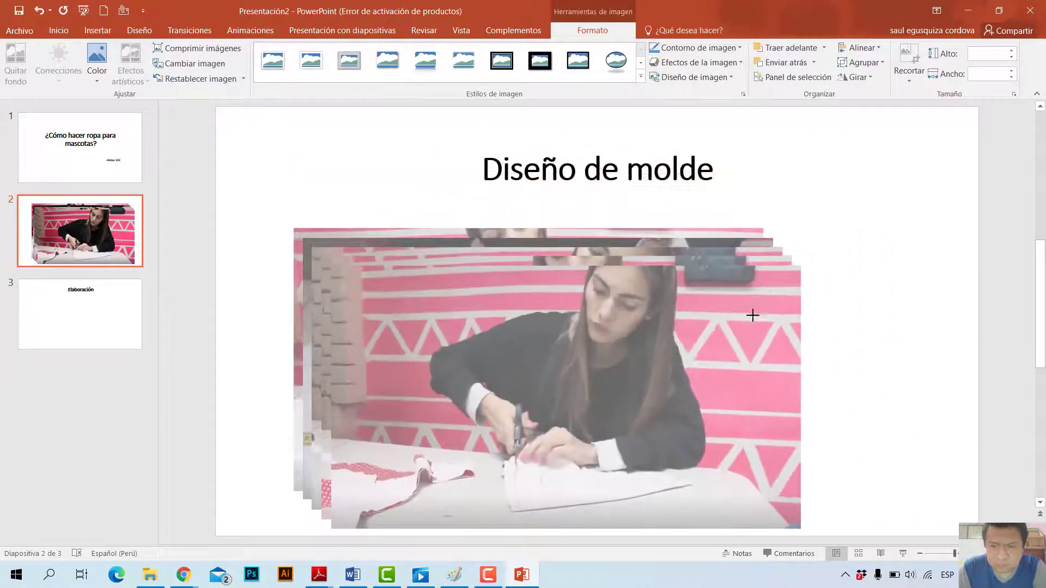
left_click_drag(670, 378, 526, 382)
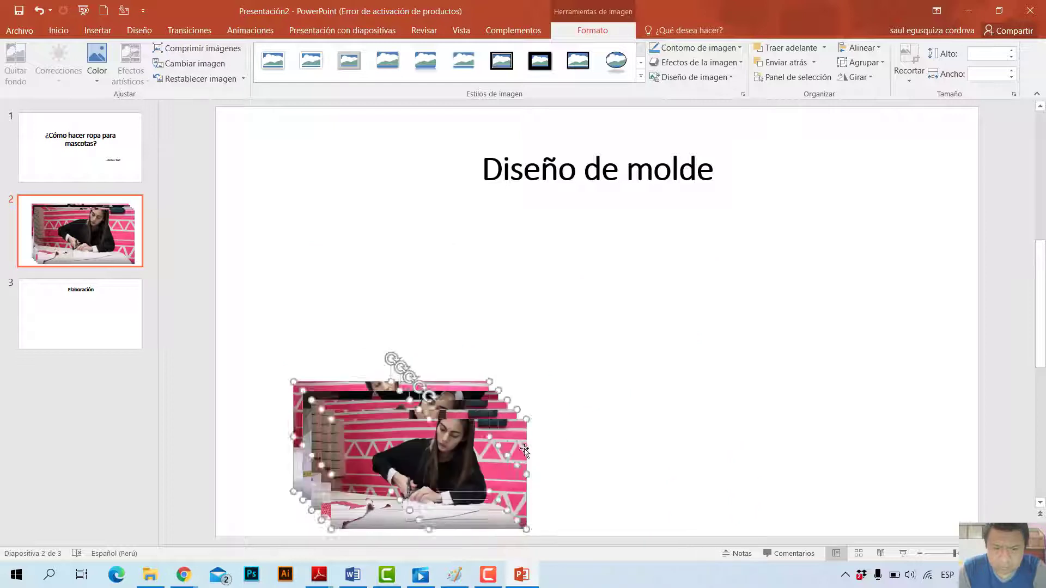
key("Escape")
key("ctrl+z")
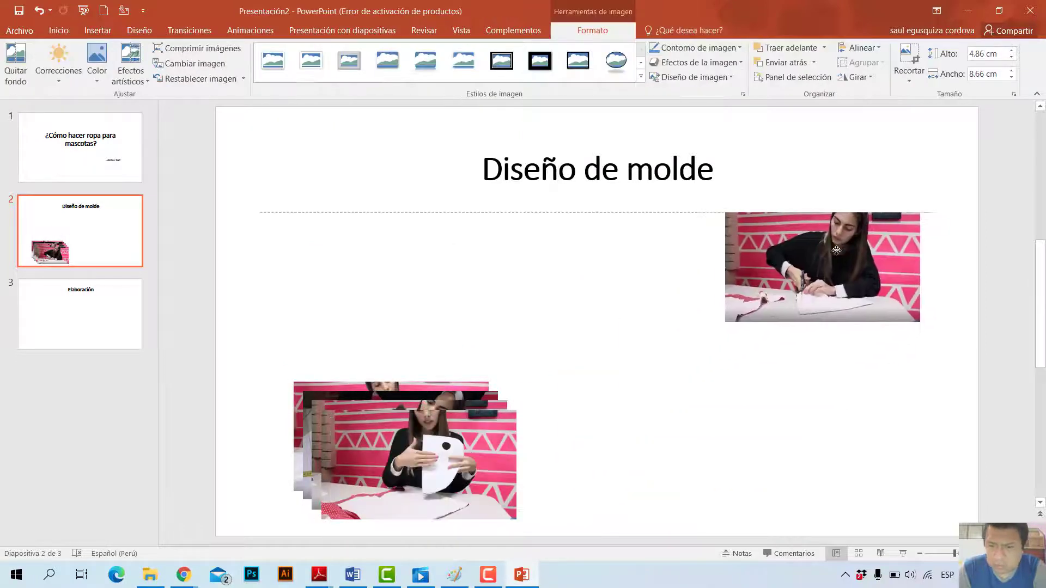
Spread the pictures to the lower right, lower left, upper left and centre of the slide.
left_click_drag(433, 457, 837, 451)
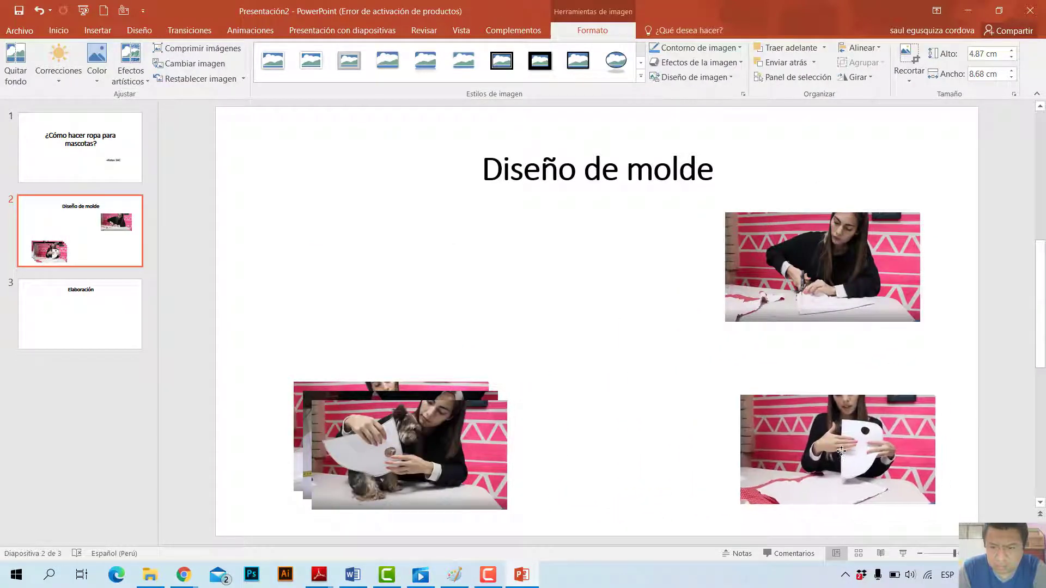
mouse_move(403, 441)
left_mouse_down()
mouse_move(393, 474)
mouse_move(359, 425)
left_mouse_up()
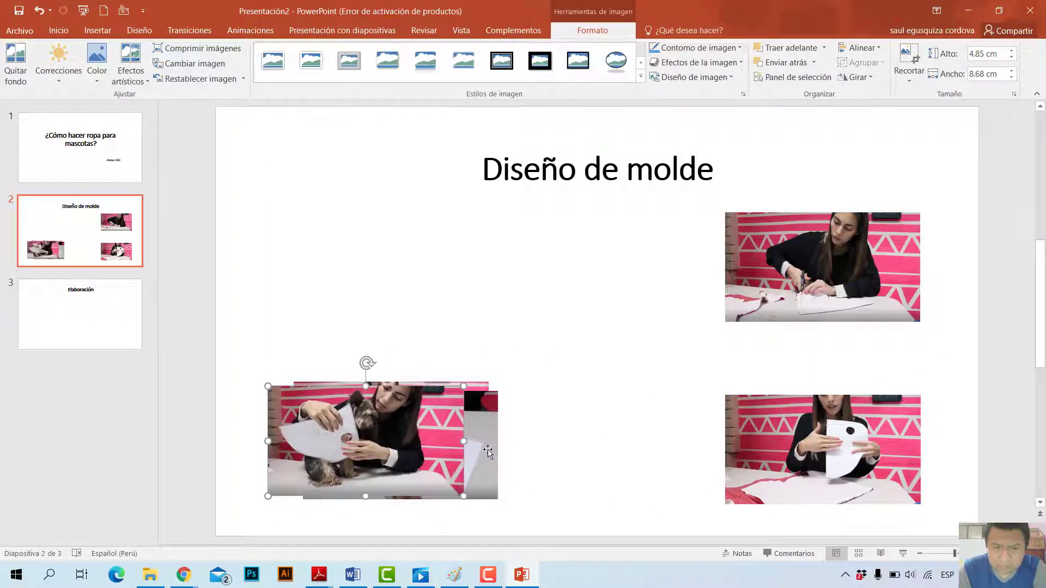
mouse_move(469, 436)
left_mouse_down()
mouse_move(498, 278)
mouse_move(435, 237)
left_mouse_up()
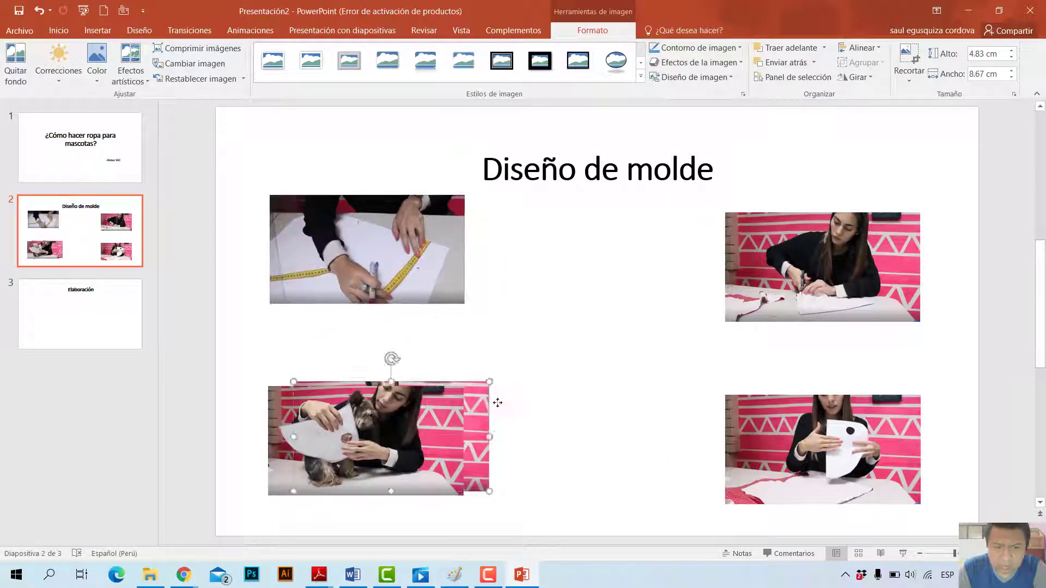
mouse_move(474, 399)
left_mouse_down()
mouse_move(712, 319)
mouse_move(684, 316)
left_mouse_up()
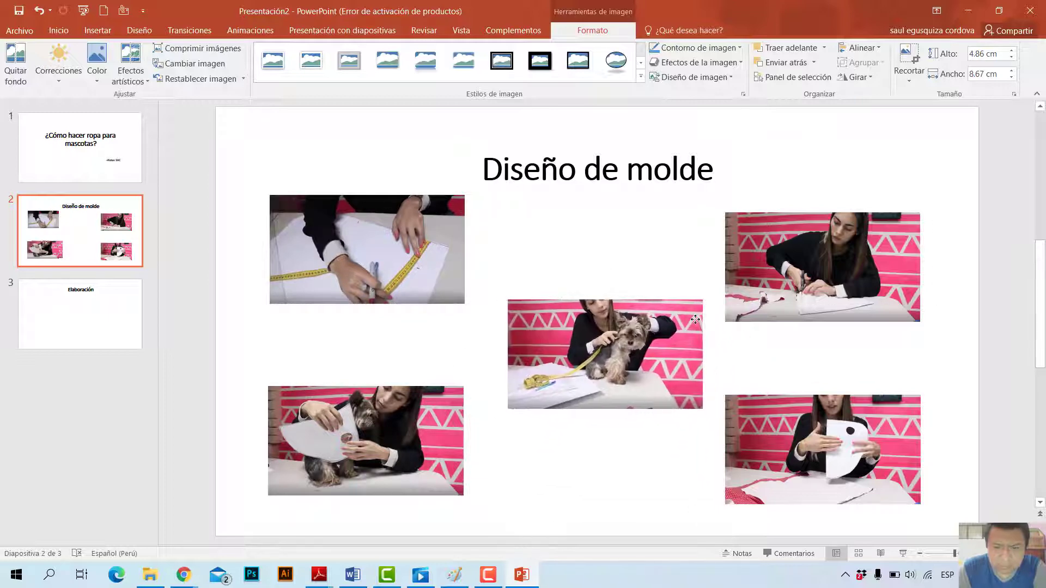
left_click(751, 345)
Nudge the pictures into an aligned five-point layout, then show the Elaboración slide.
left_click_drag(858, 261, 858, 250)
left_click_drag(317, 266, 320, 278)
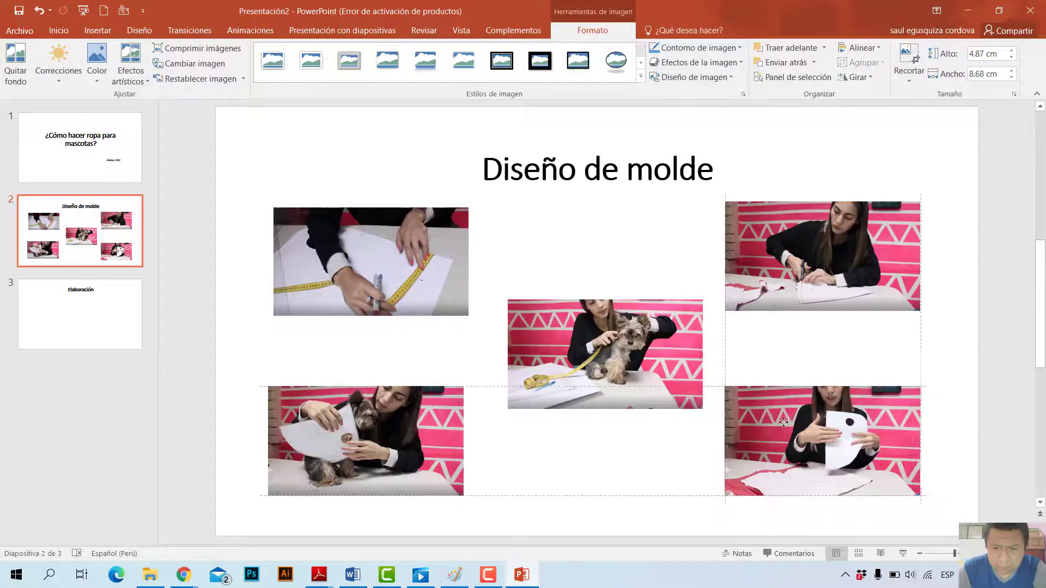
left_click_drag(791, 432, 792, 423)
left_click(766, 358)
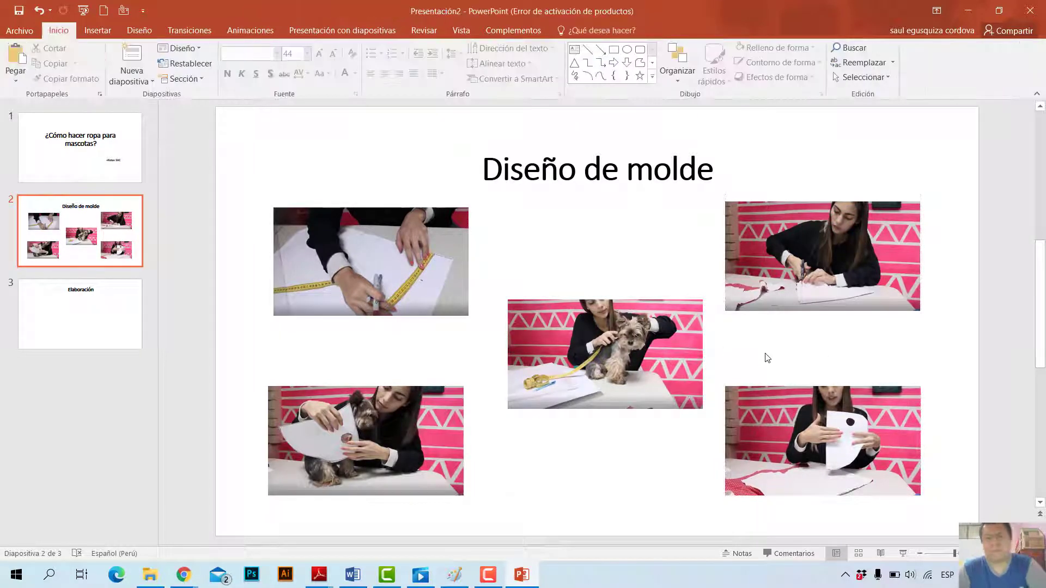
left_click_drag(632, 378, 624, 372)
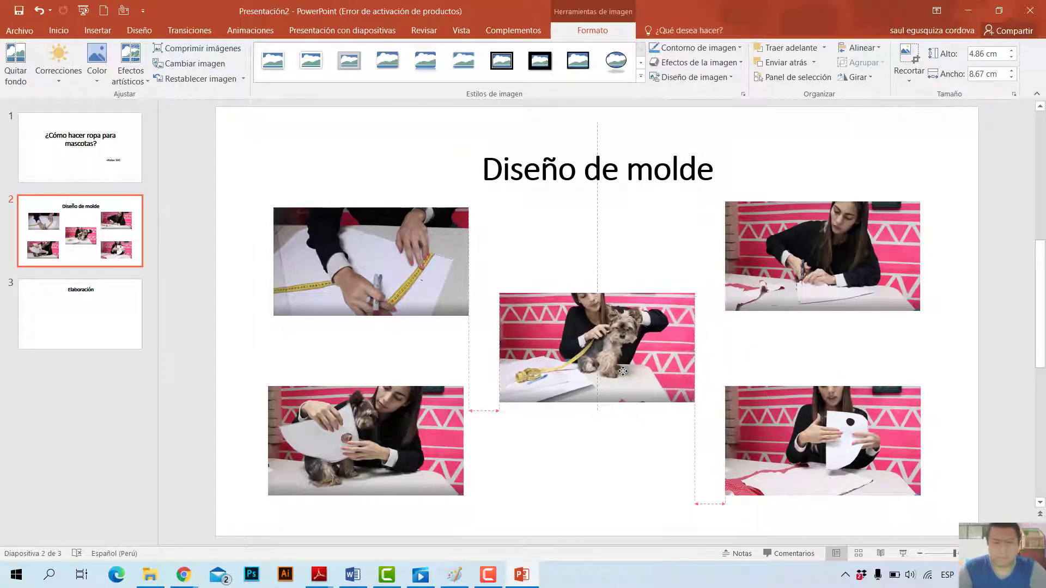
left_click(614, 452)
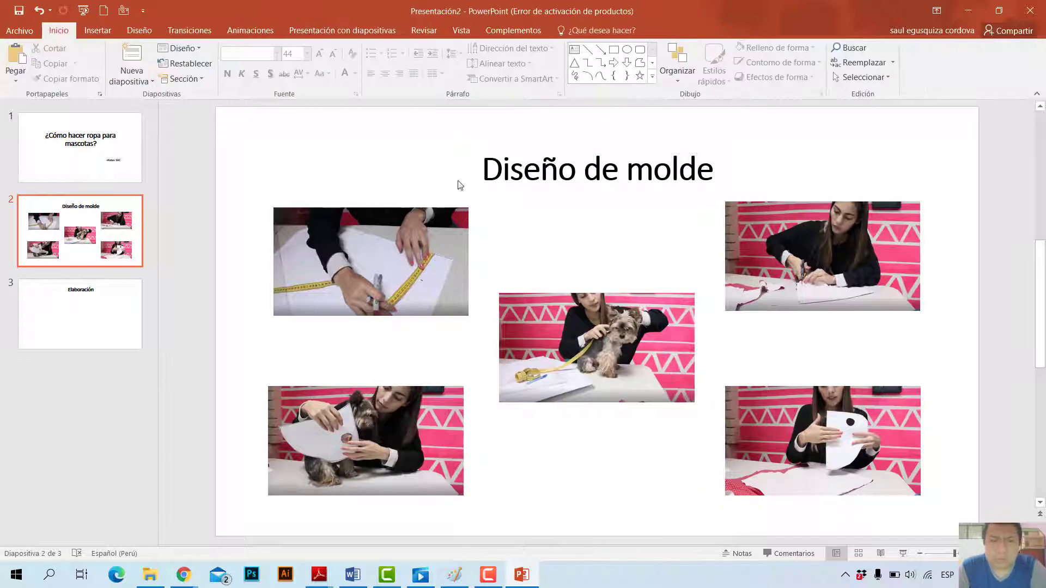
left_click(595, 294)
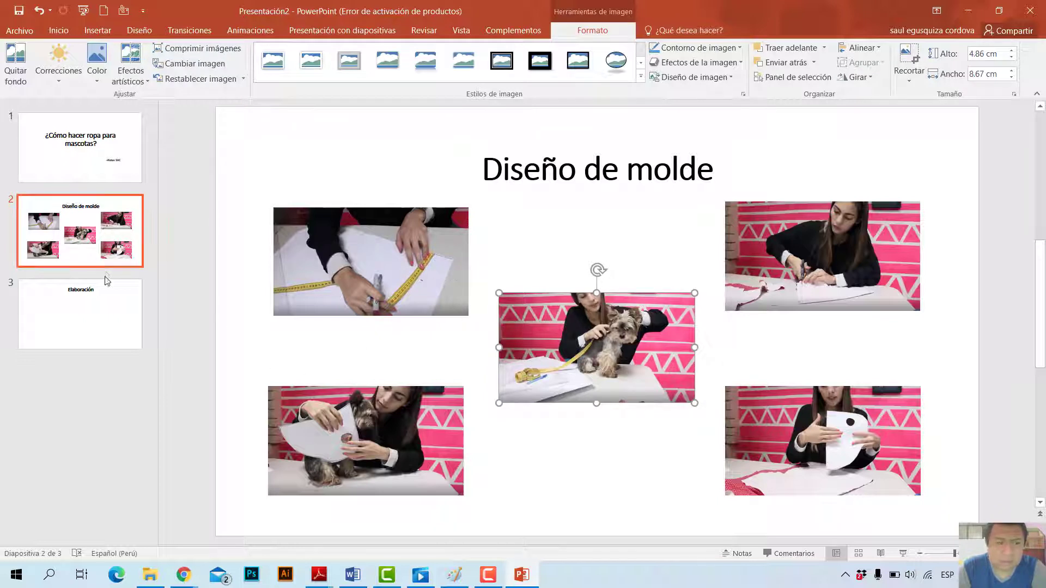
left_click(99, 311)
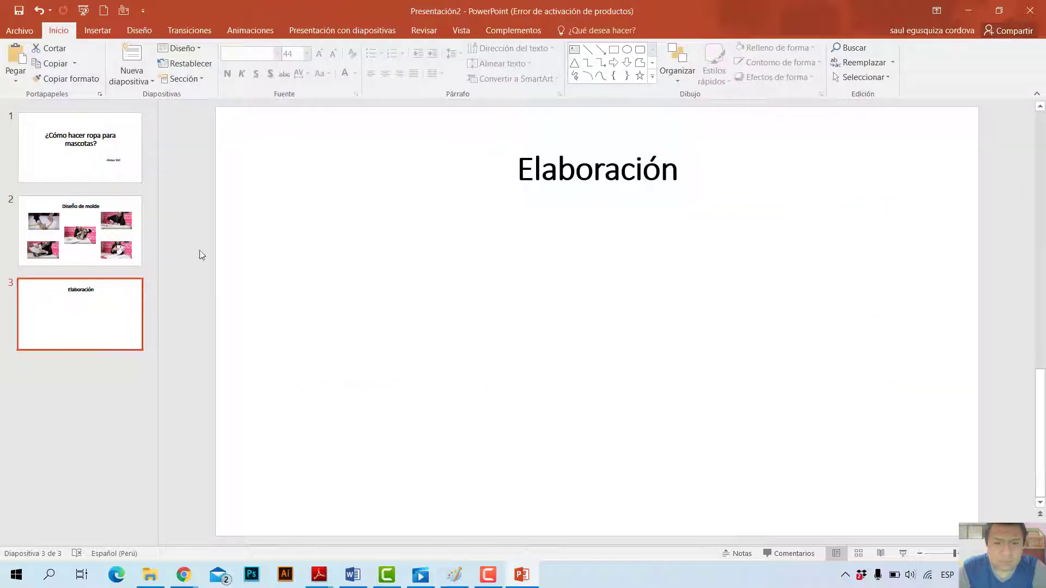
Through Insertar > Imágenes, insert 7.png, 8.png, 9.png, 10.png and 11.png from ROPA DE MASCOTAS together.
left_click(89, 32)
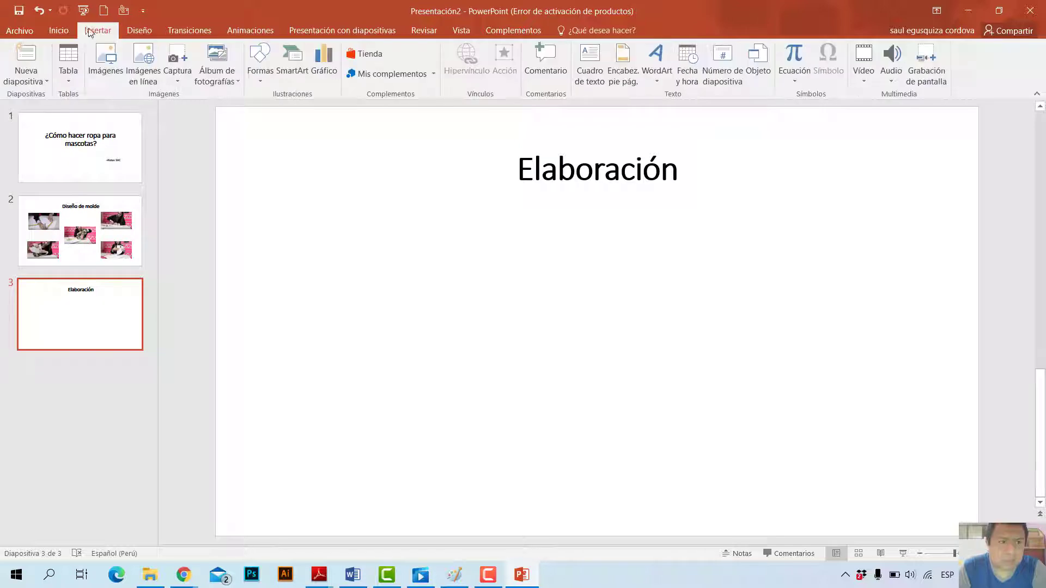
left_click(106, 61)
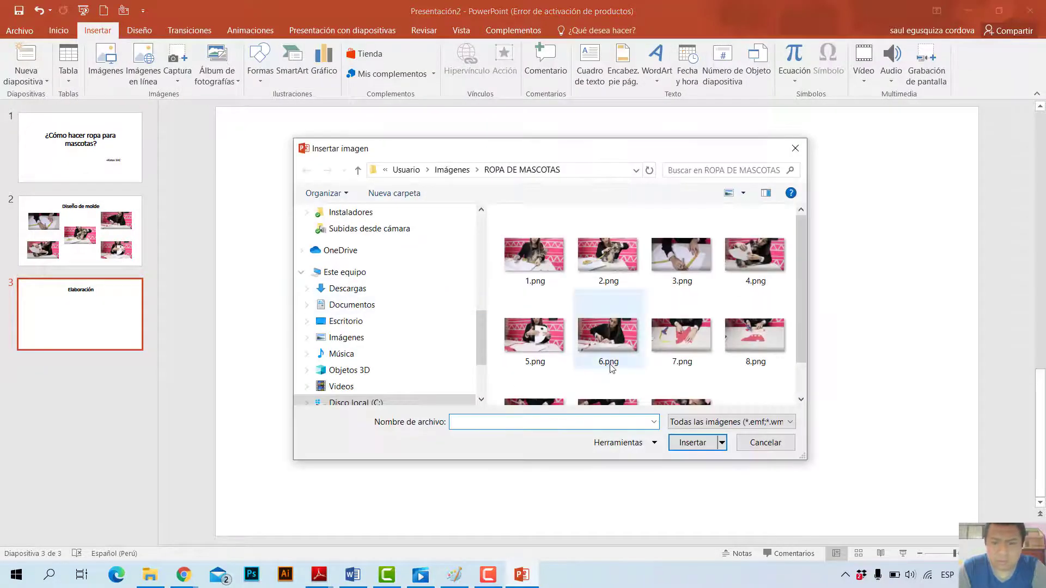
scroll(633, 372, "down", 1)
left_click(711, 294)
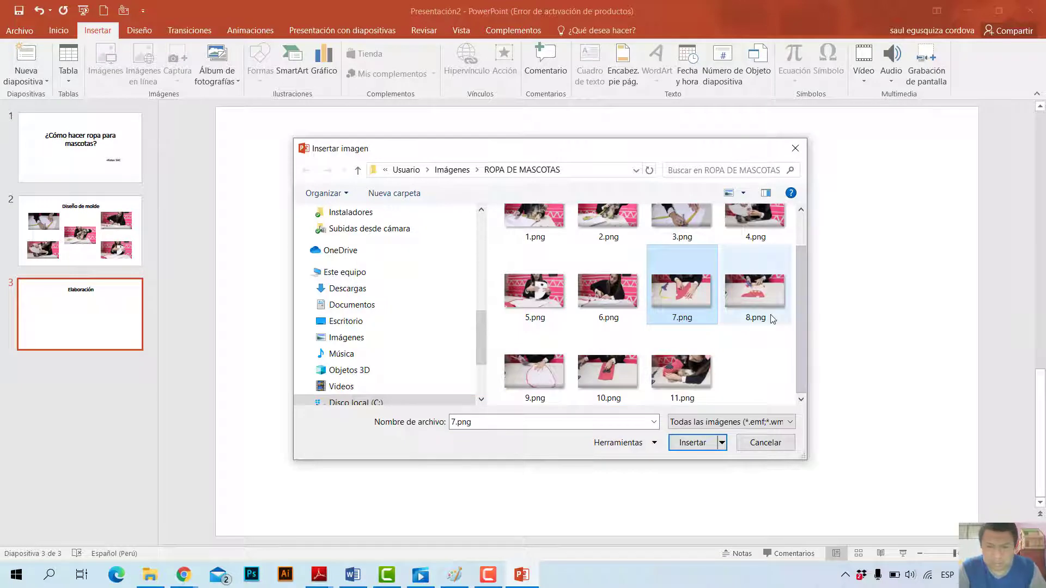
left_click(750, 307, "ctrl")
left_click(534, 373, "ctrl")
left_click(607, 373, "ctrl")
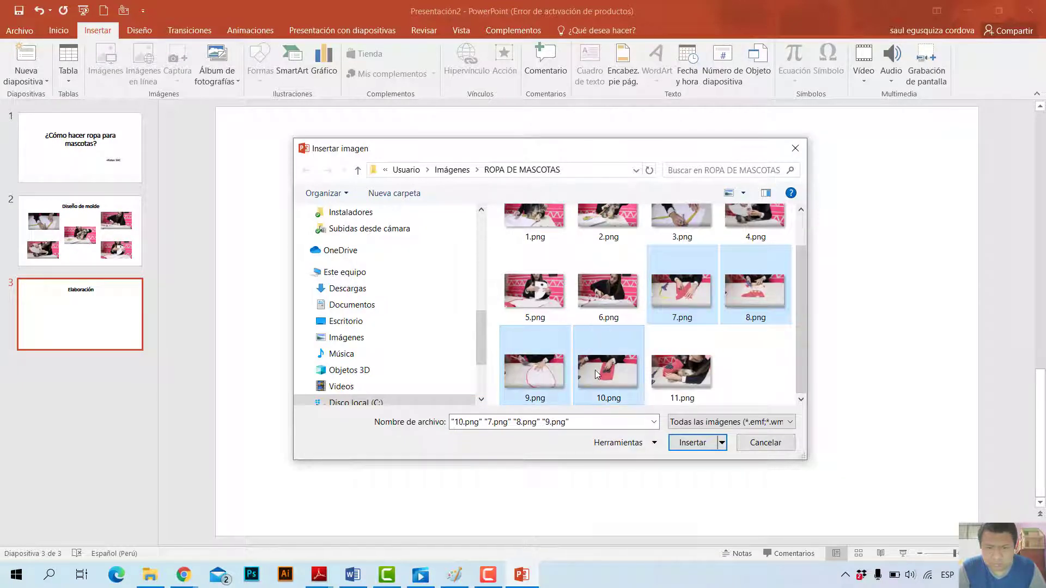
left_click(685, 379, "ctrl")
left_click(692, 443)
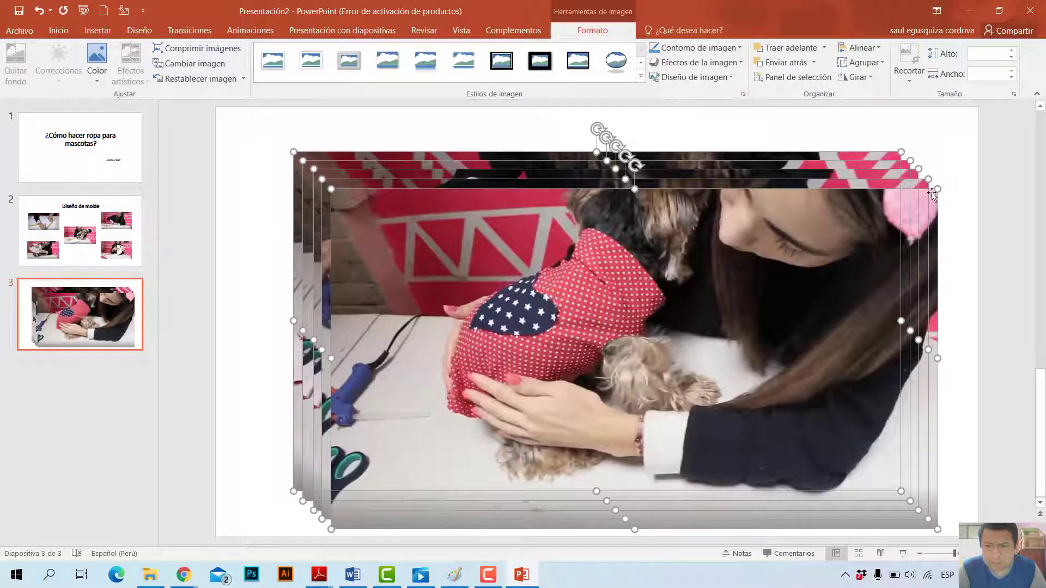
Select all five stacked pictures and resize them to about 5.17 × 9.21 cm.
mouse_move(936, 190)
left_mouse_down()
mouse_move(669, 351)
mouse_move(632, 332)
mouse_move(834, 239)
mouse_move(632, 343)
left_mouse_up()
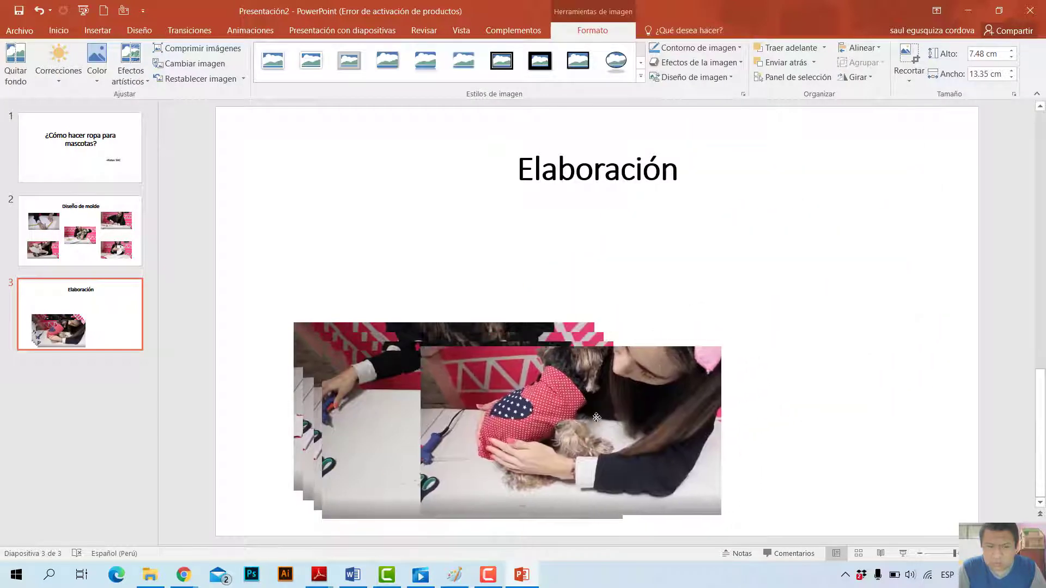
left_click_drag(281, 272, 767, 567)
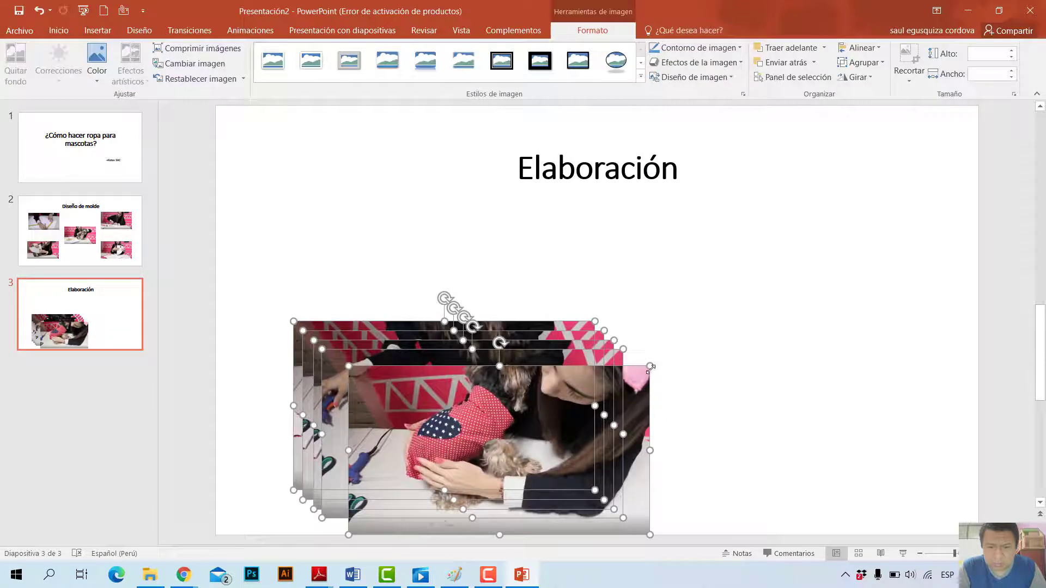
left_click_drag(650, 368, 611, 383)
mouse_move(553, 404)
left_mouse_down()
mouse_move(569, 419)
mouse_move(916, 233)
left_mouse_up()
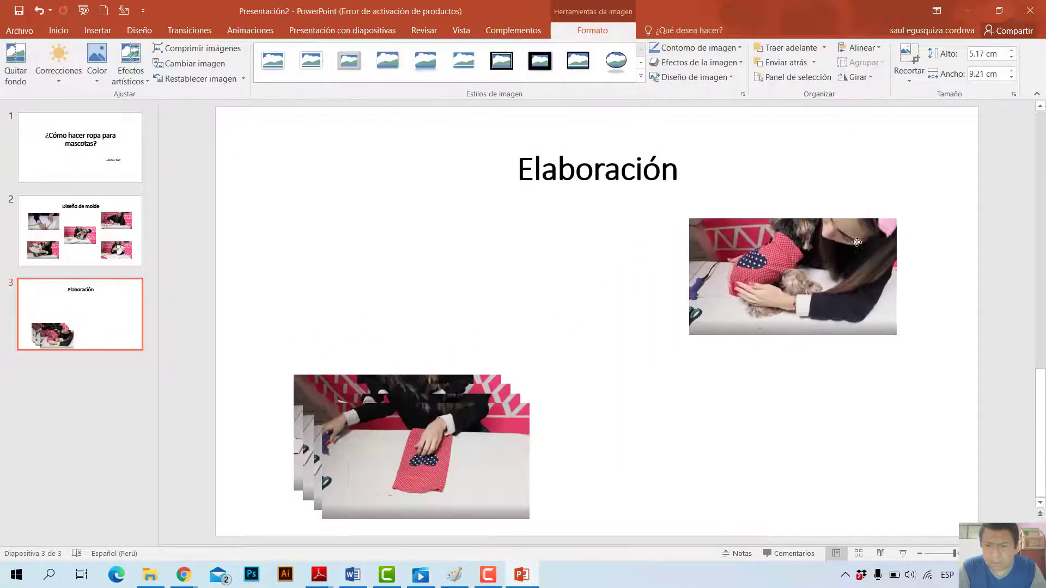
Place the pictures at the corners and centre of the Elaboración slide, dog picture in the middle.
left_click_drag(580, 453, 980, 434)
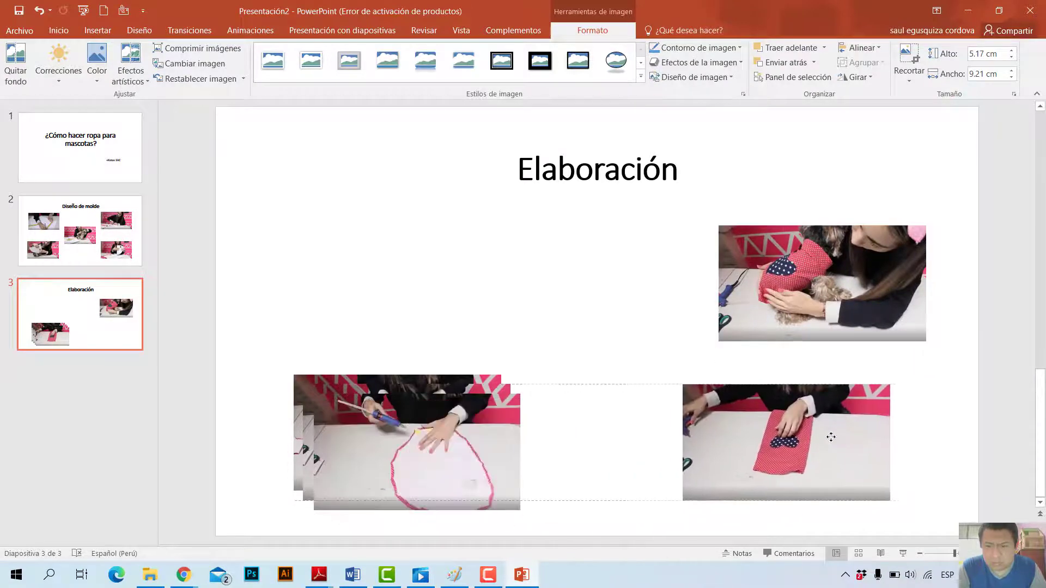
left_click(461, 465)
left_click_drag(462, 466, 401, 300)
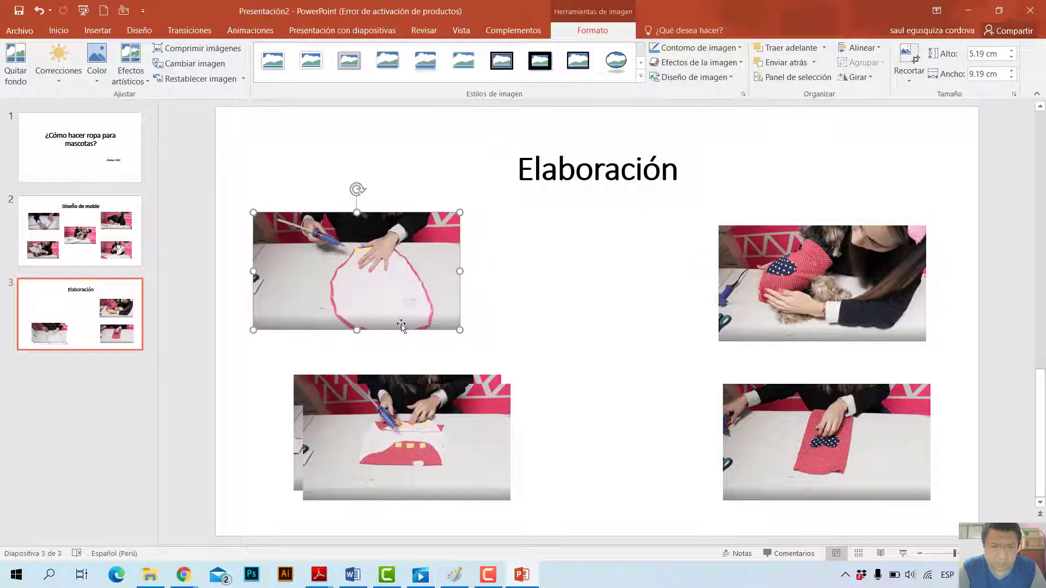
left_click_drag(414, 417, 612, 339)
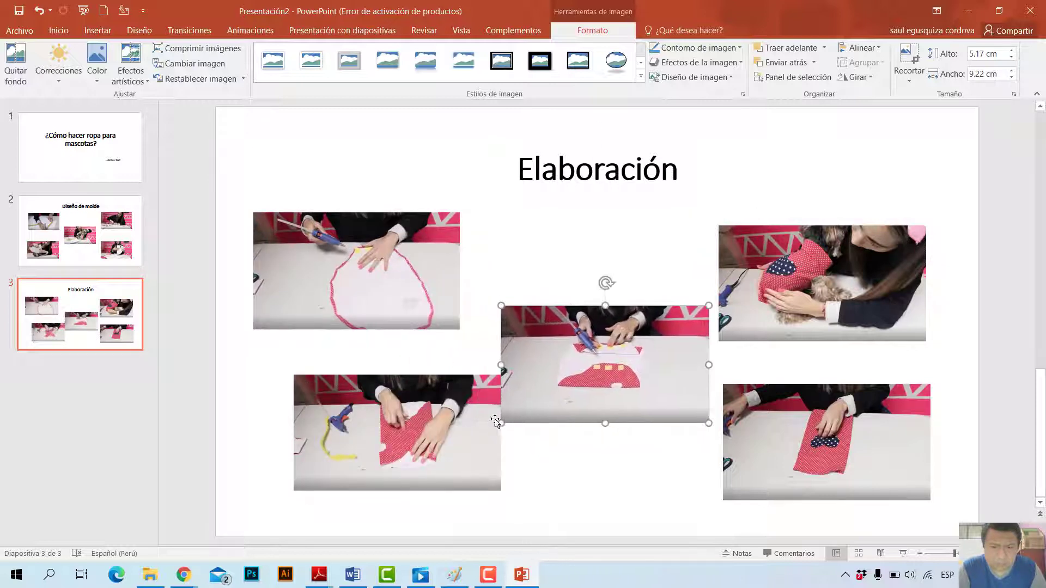
left_click_drag(469, 436, 426, 453)
left_click_drag(817, 321, 641, 496)
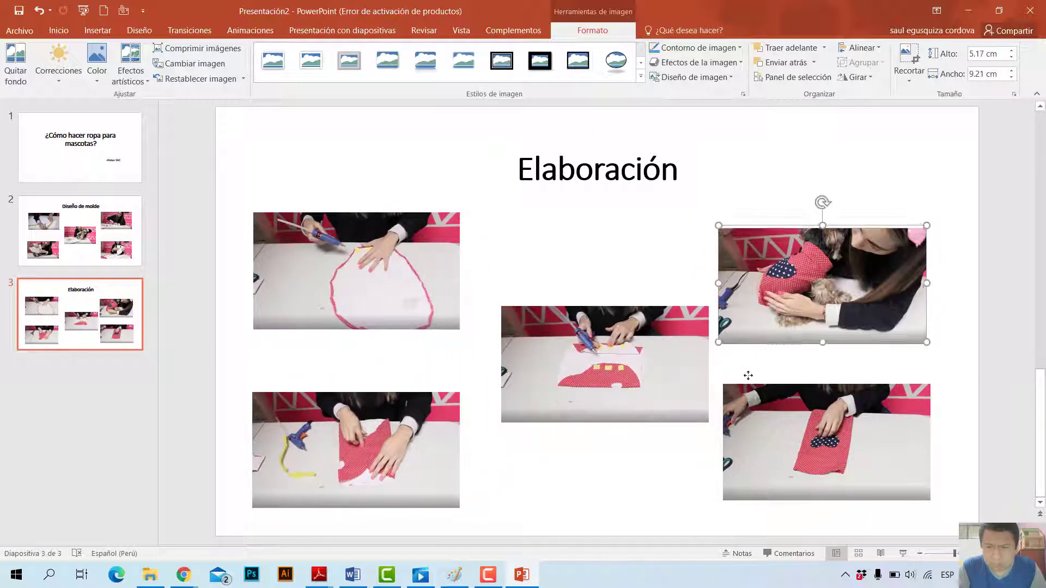
left_click_drag(565, 338, 792, 227)
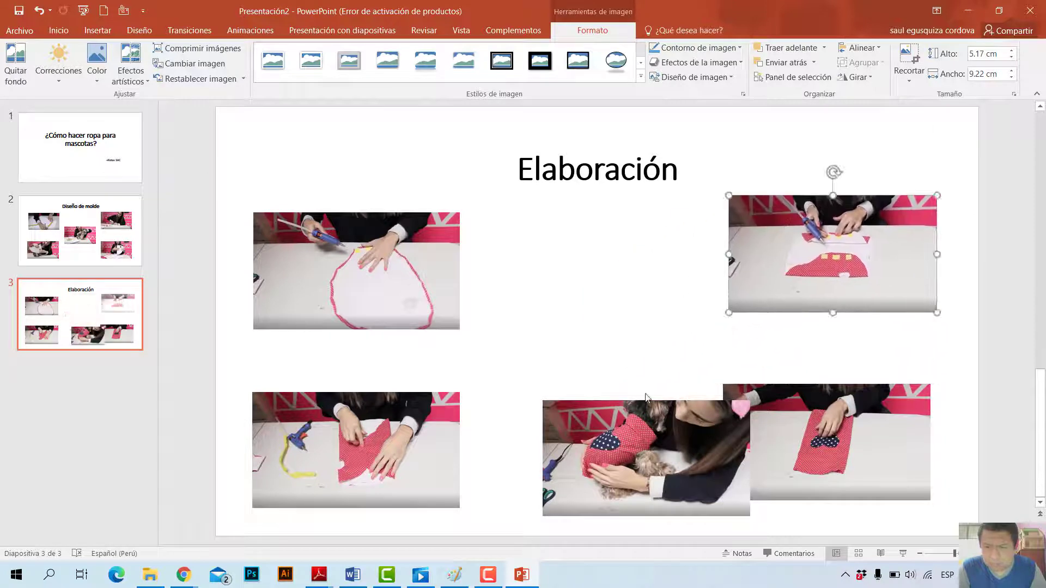
left_click_drag(626, 427, 574, 339)
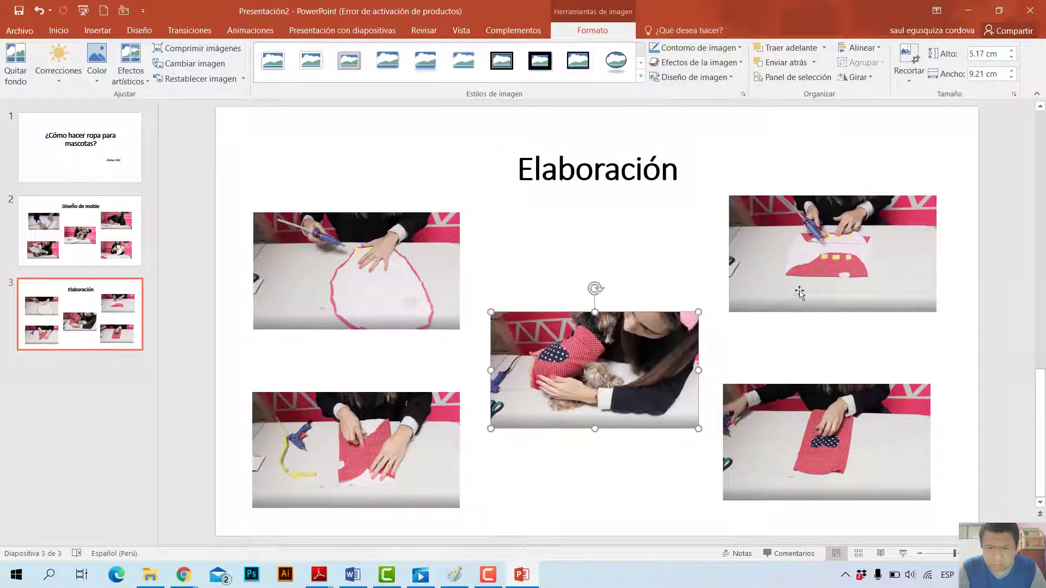
Nudge the top-right, bottom-right and centre pictures into alignment.
left_click_drag(804, 286, 805, 294)
left_click_drag(805, 425, 811, 429)
left_click(833, 366)
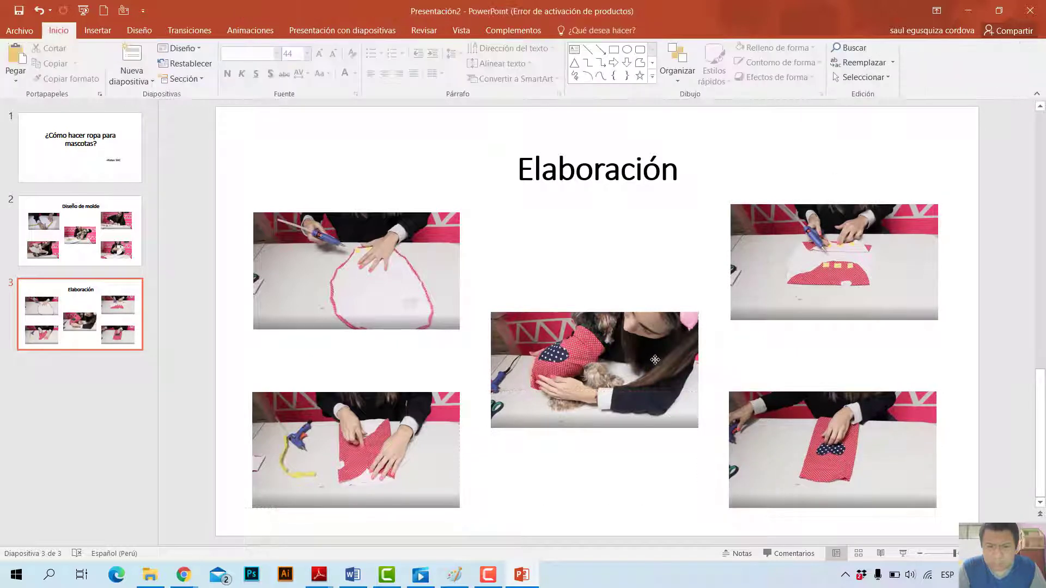
mouse_move(645, 359)
left_mouse_down()
mouse_move(658, 359)
mouse_move(647, 347)
left_mouse_up()
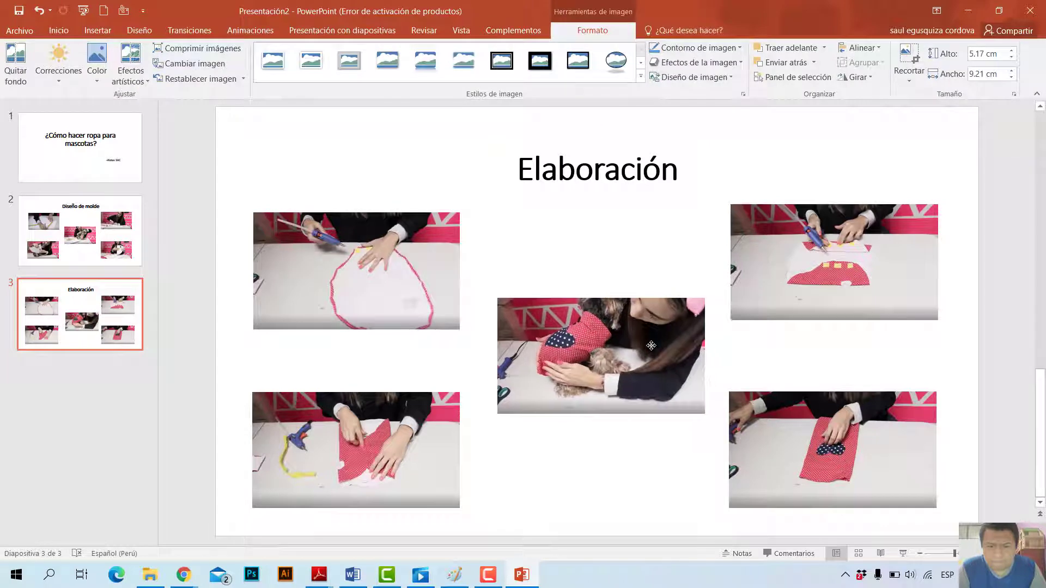
left_click(700, 250)
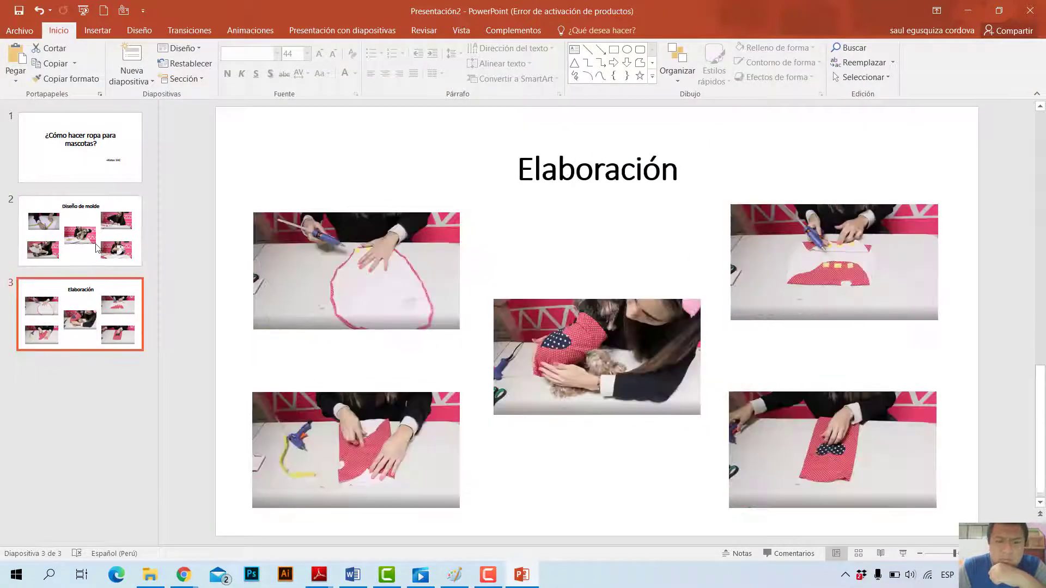
Compare the Elaboración layout with the Diseño de molde and title slides, ending on Elaboración.
left_click(66, 262)
left_click(112, 316)
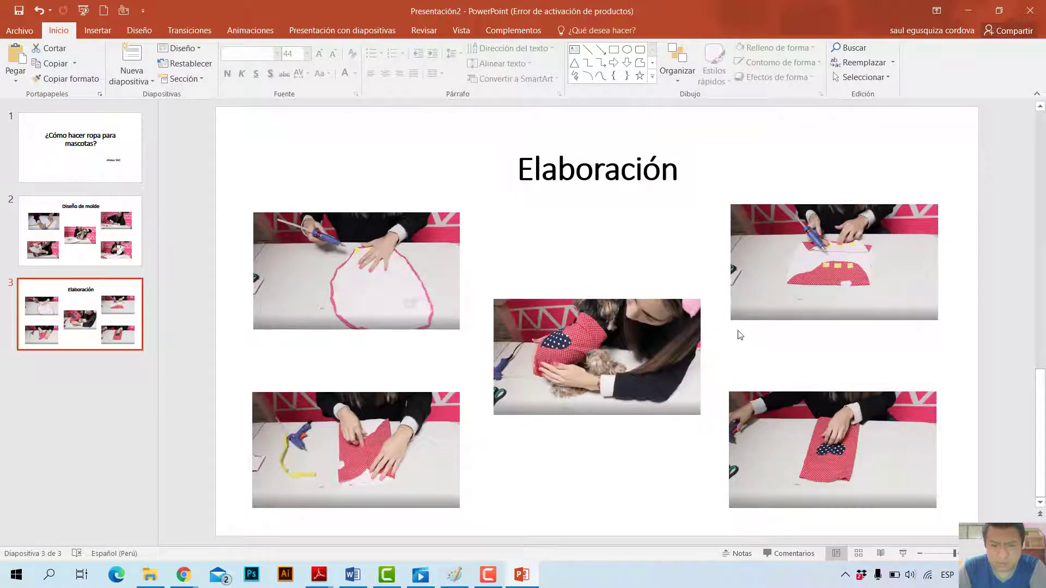
key("Up")
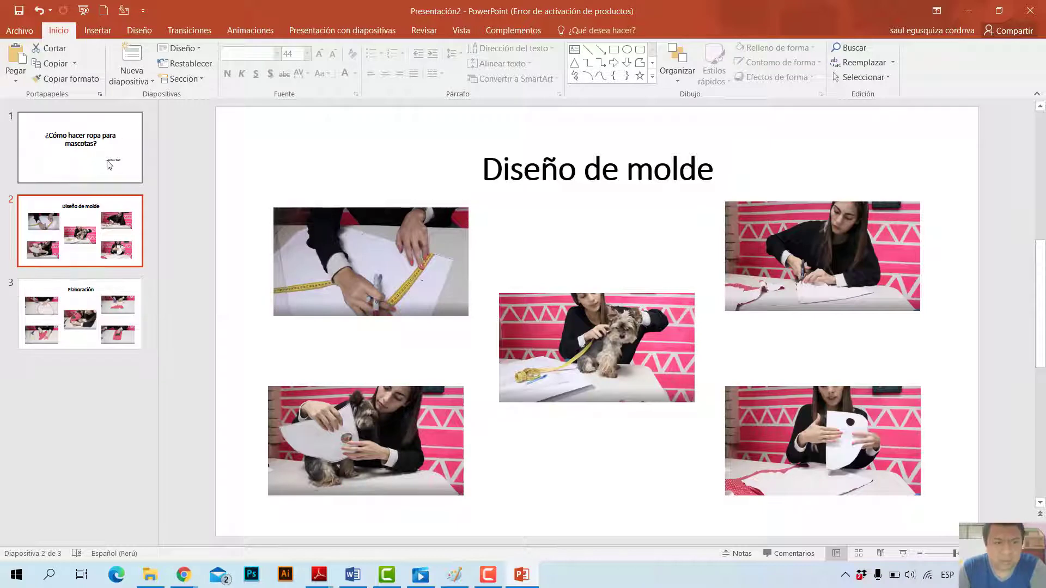
left_click(80, 147)
left_click(80, 231)
left_click(130, 285)
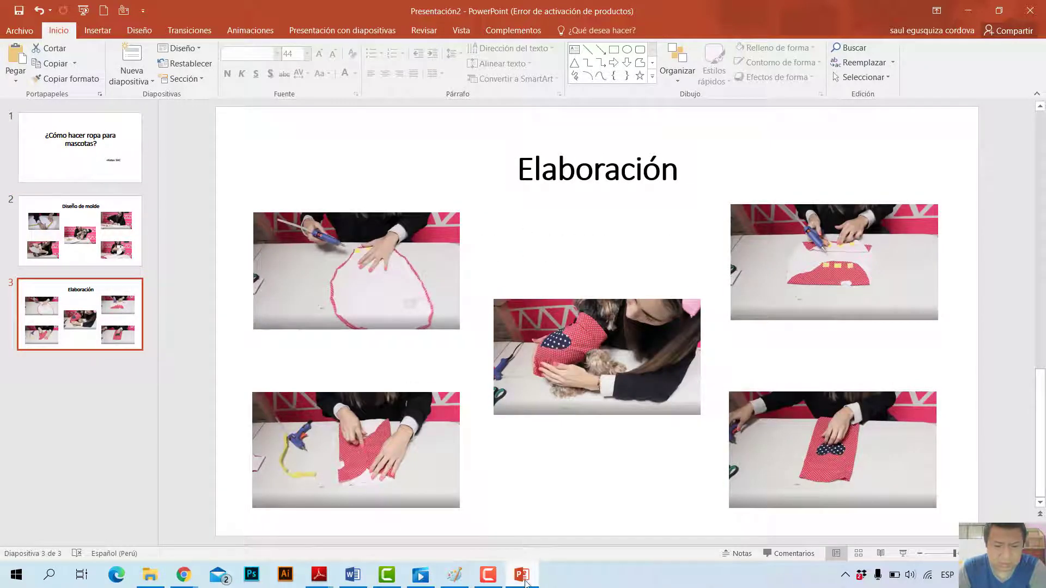
mouse_move(319, 575)
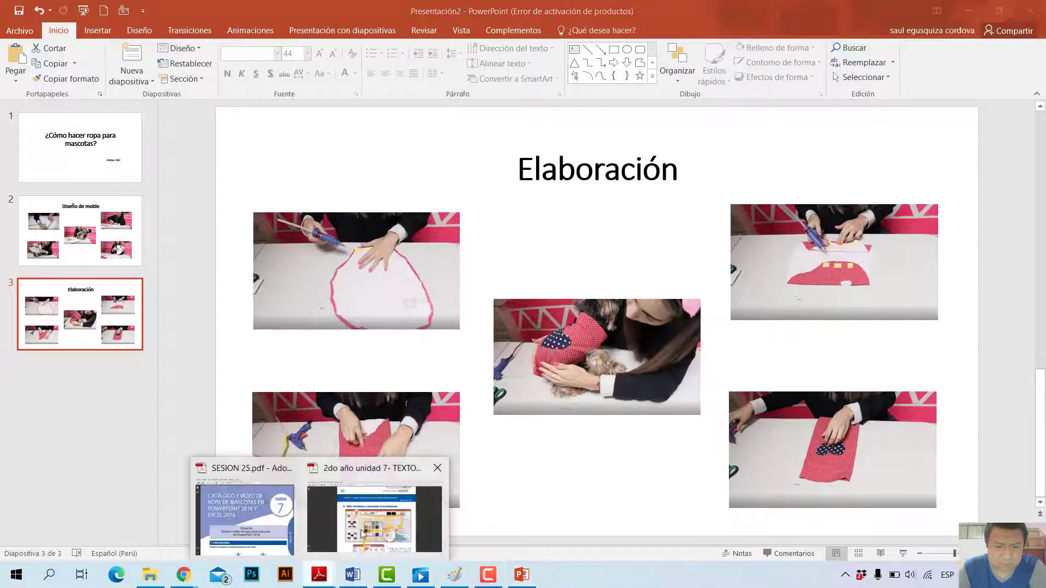
Reopen the unit 7 worksheet PDF and scroll through page 91's Sesión 25 transitions and animations steps.
left_click(370, 506)
scroll(420, 405, "down", 1)
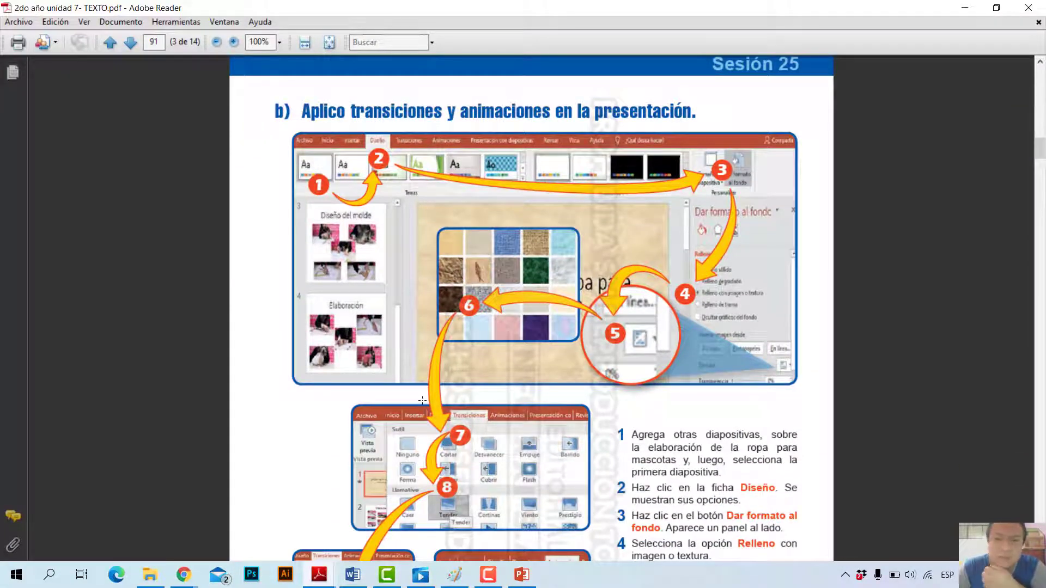
scroll(509, 358, "down", 1)
scroll(508, 358, "down", 1)
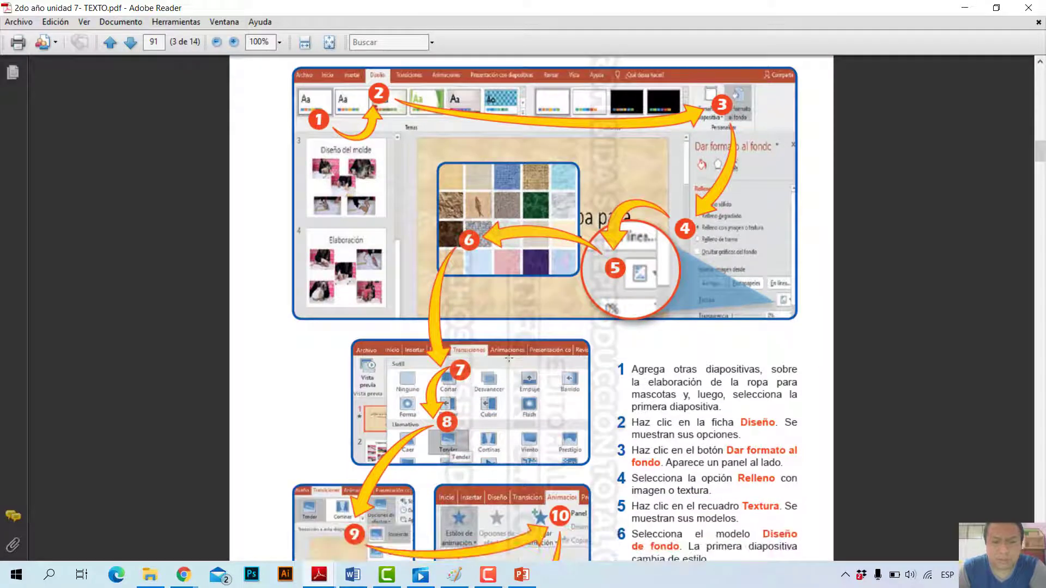
scroll(599, 408, "down", 3)
scroll(762, 491, "down", 2)
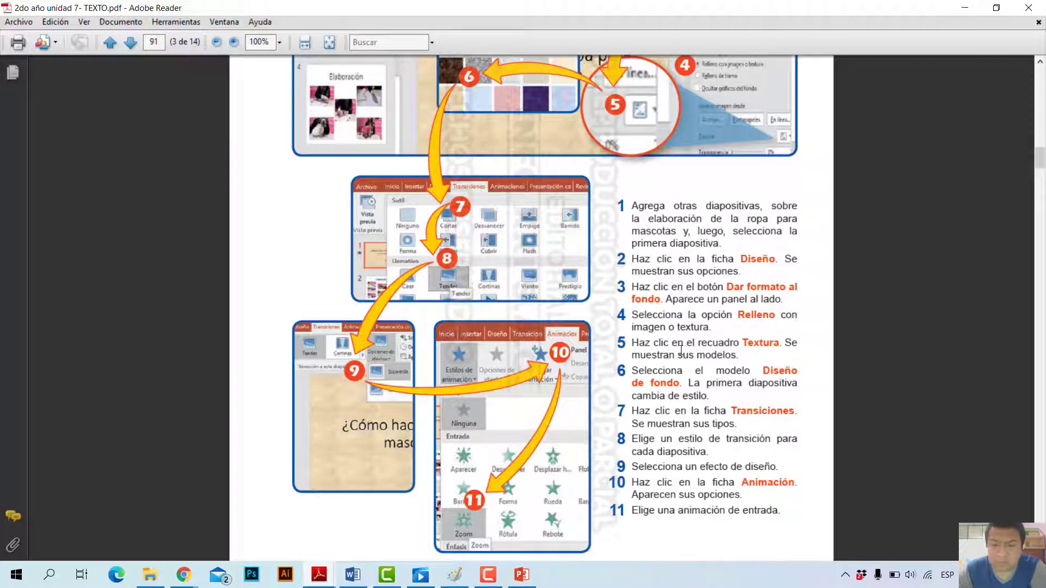
scroll(681, 350, "up", 1)
scroll(664, 327, "up", 5)
scroll(629, 274, "up", 3)
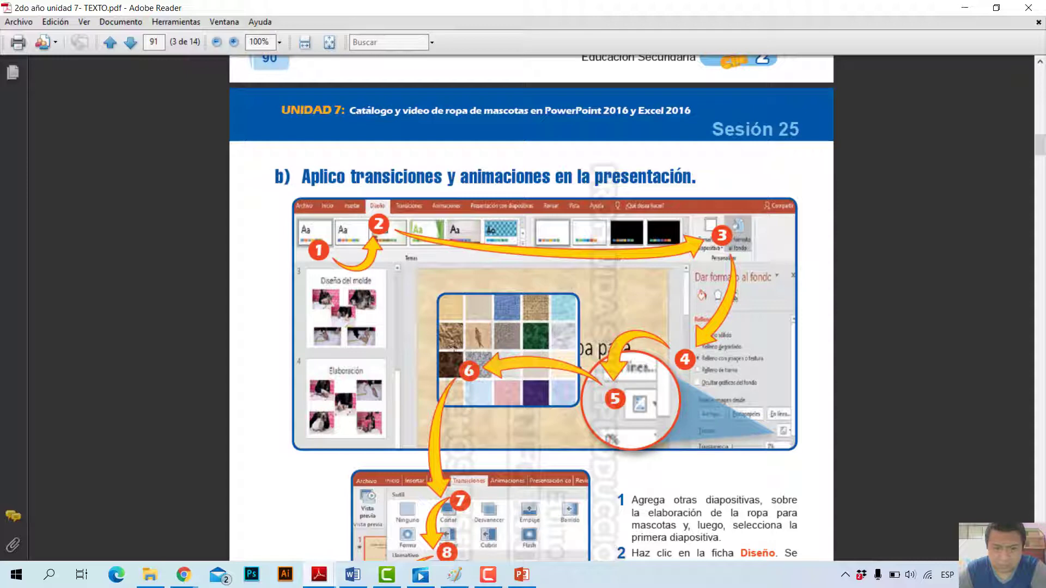
scroll(664, 310, "down", 5)
scroll(664, 310, "down", 7)
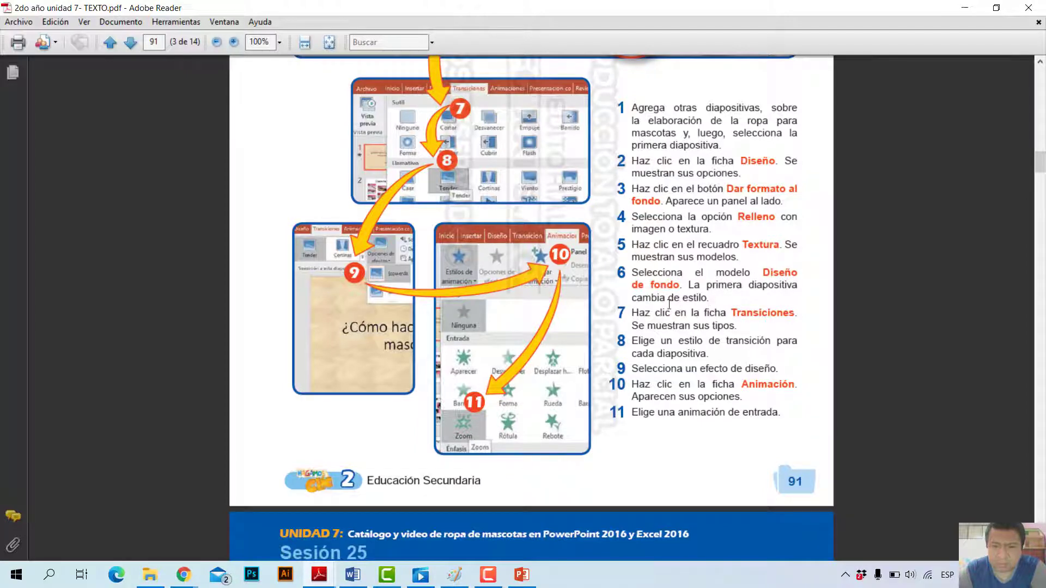
scroll(695, 302, "up", 2)
scroll(695, 302, "up", 6)
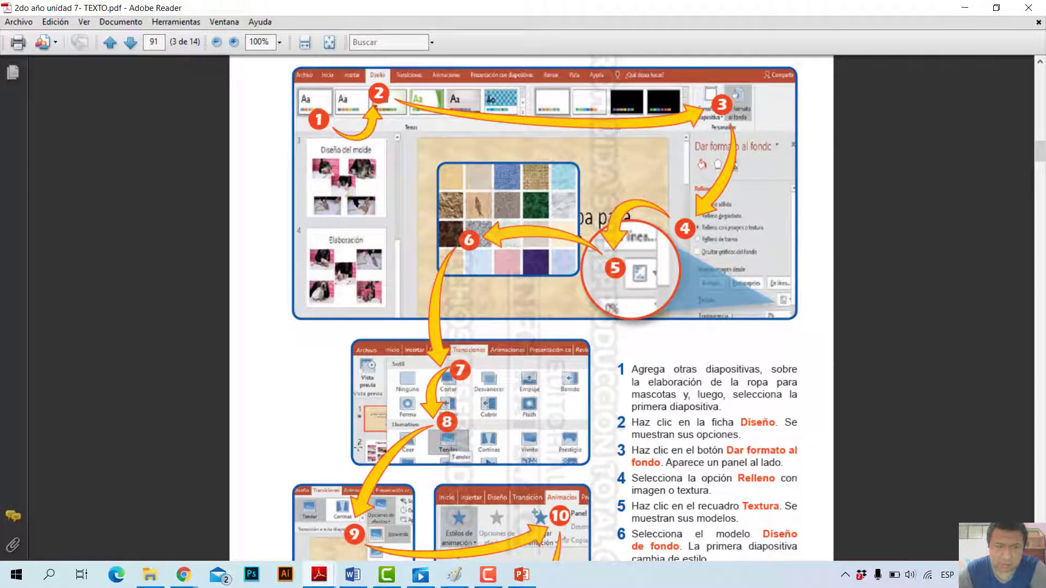
scroll(387, 338, "down", 4)
scroll(394, 324, "up", 1)
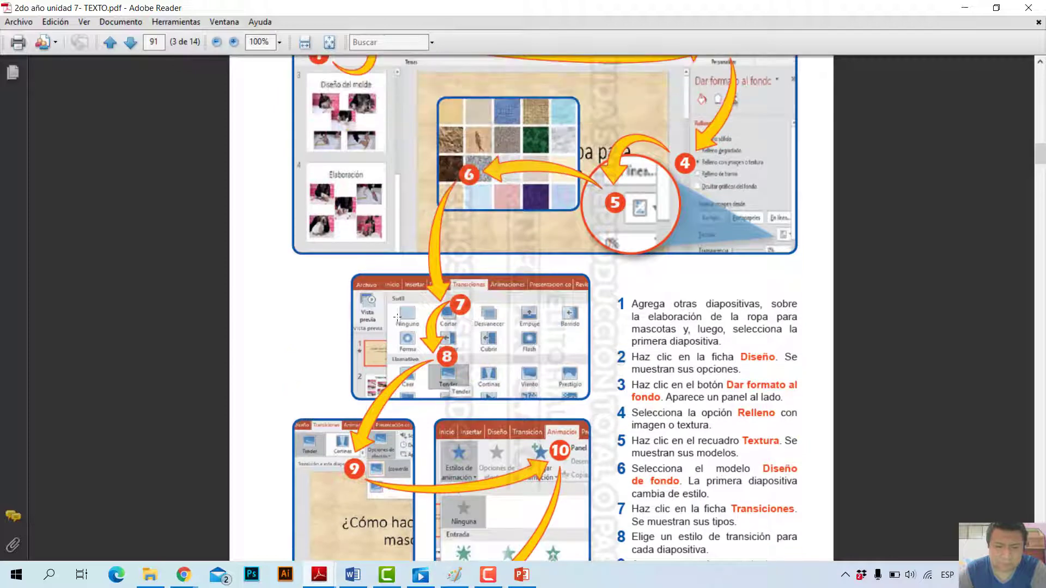
scroll(396, 318, "up", 2)
scroll(399, 313, "up", 2)
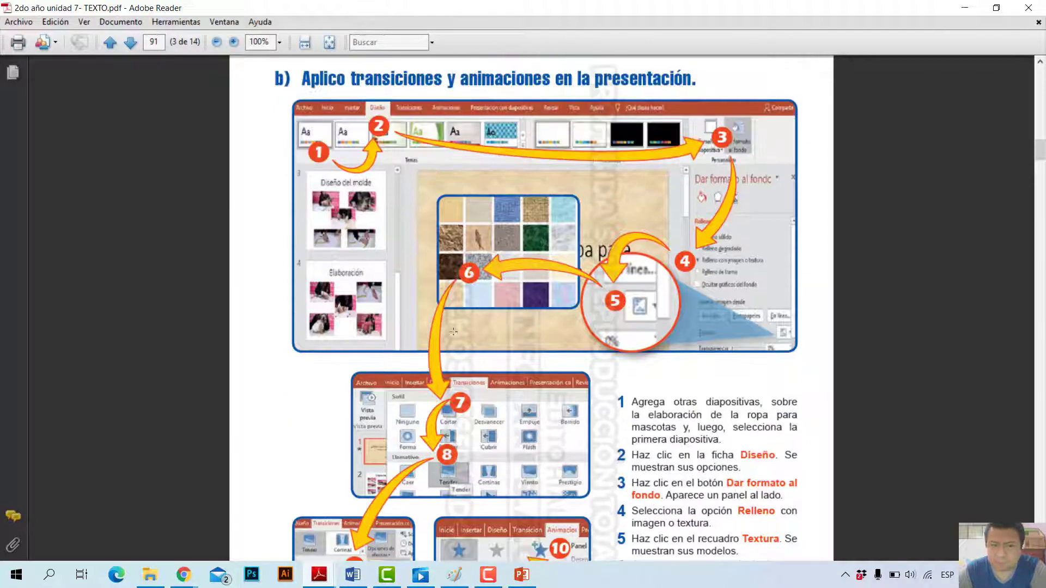
scroll(457, 370, "down", 9)
scroll(490, 517, "down", 2)
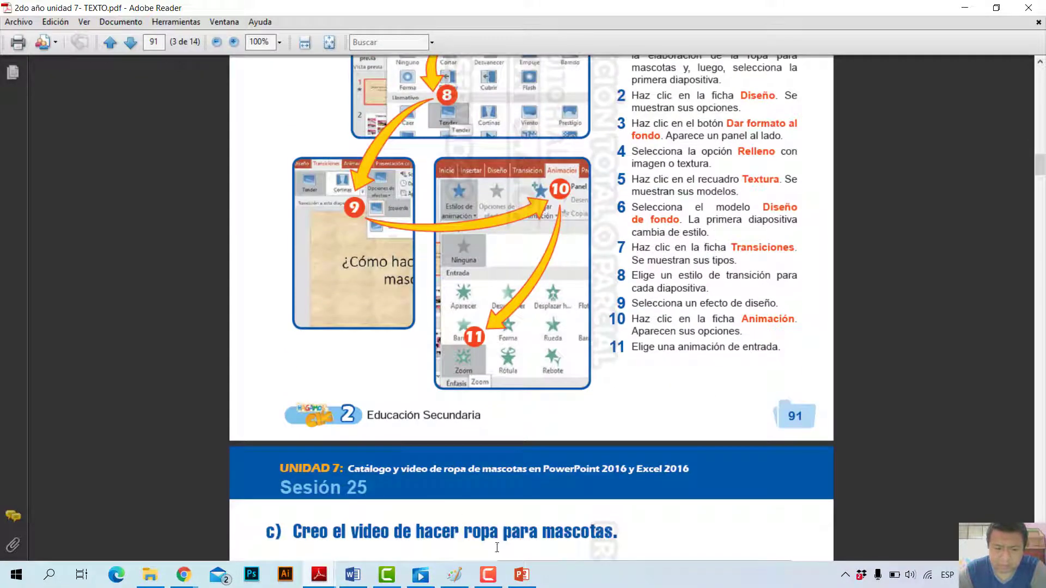
Give the title slide a picture-or-texture fill background, then bring the worksheet PDF forward.
left_click(522, 575)
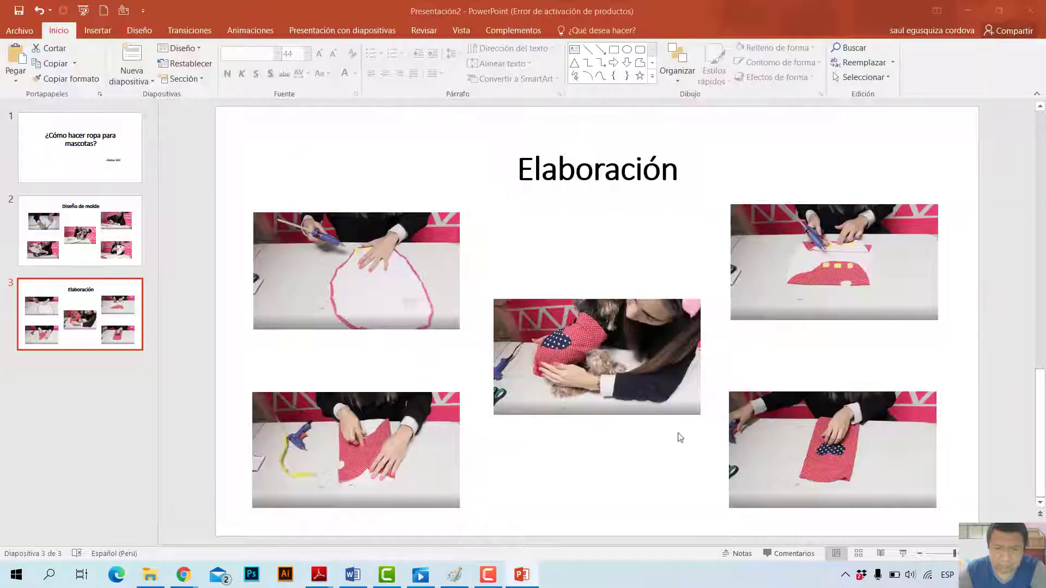
left_click(133, 145)
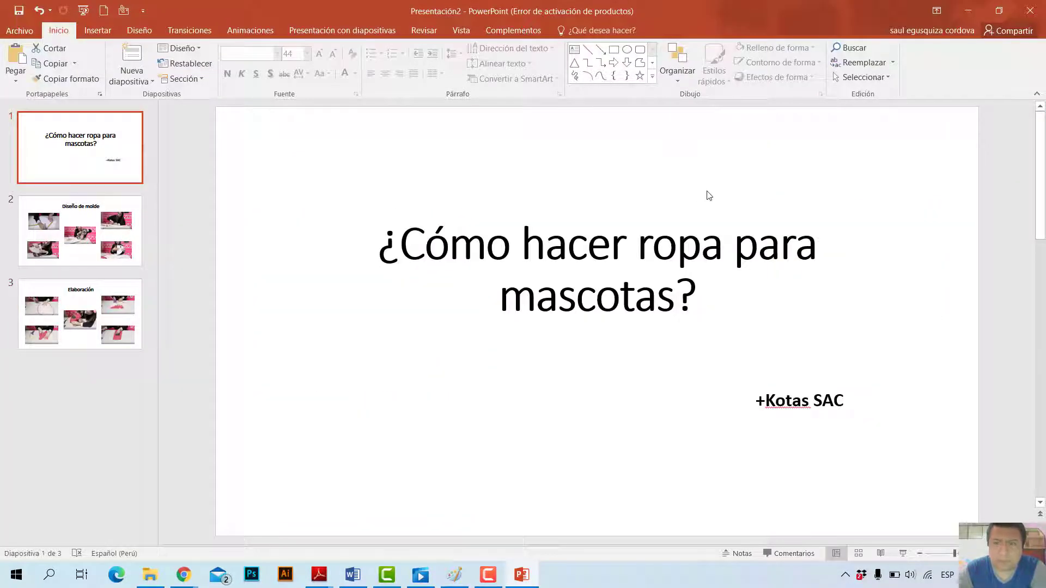
left_click(493, 131)
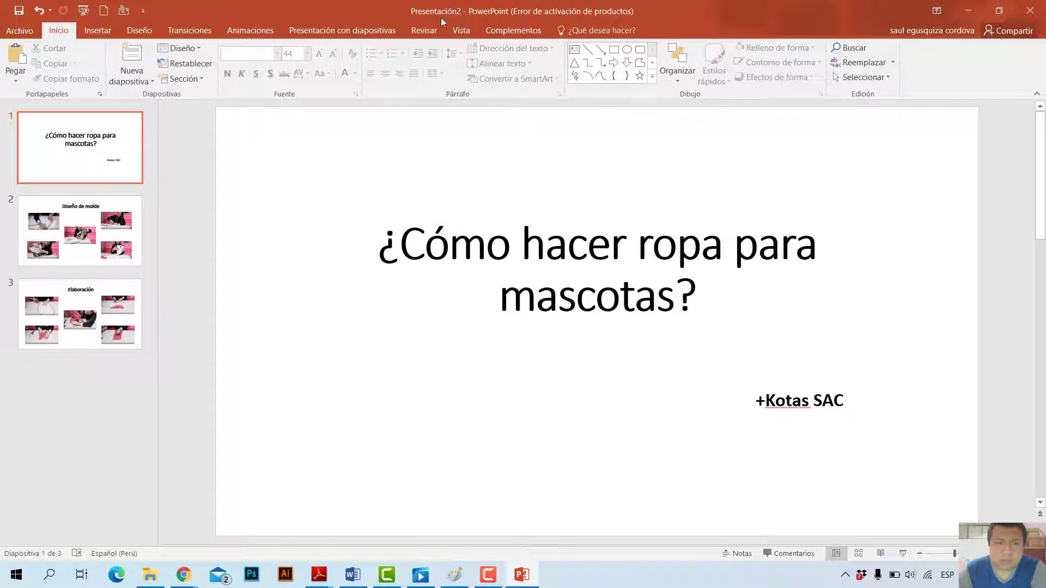
left_click(126, 28)
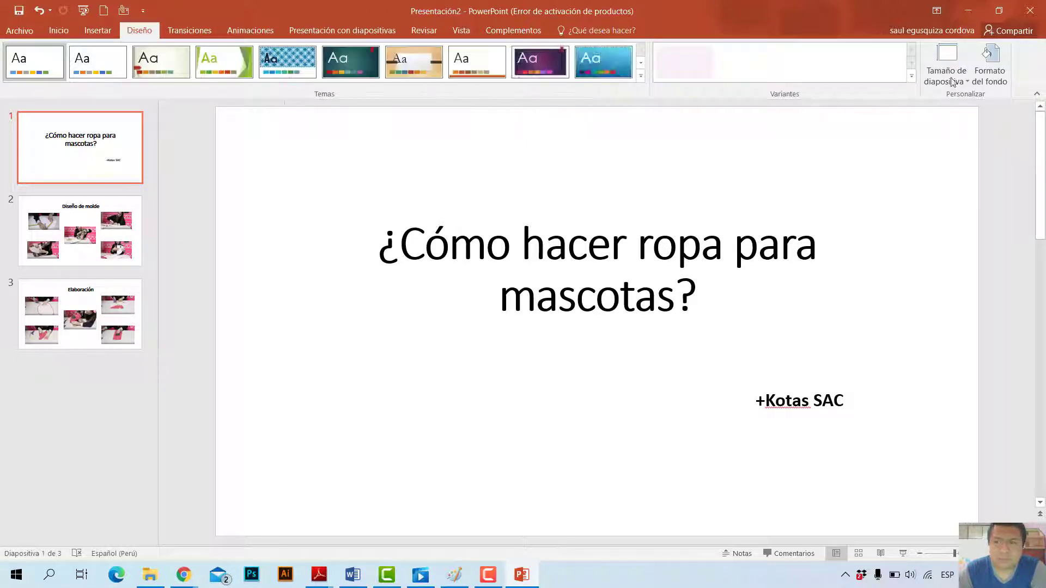
left_click(987, 82)
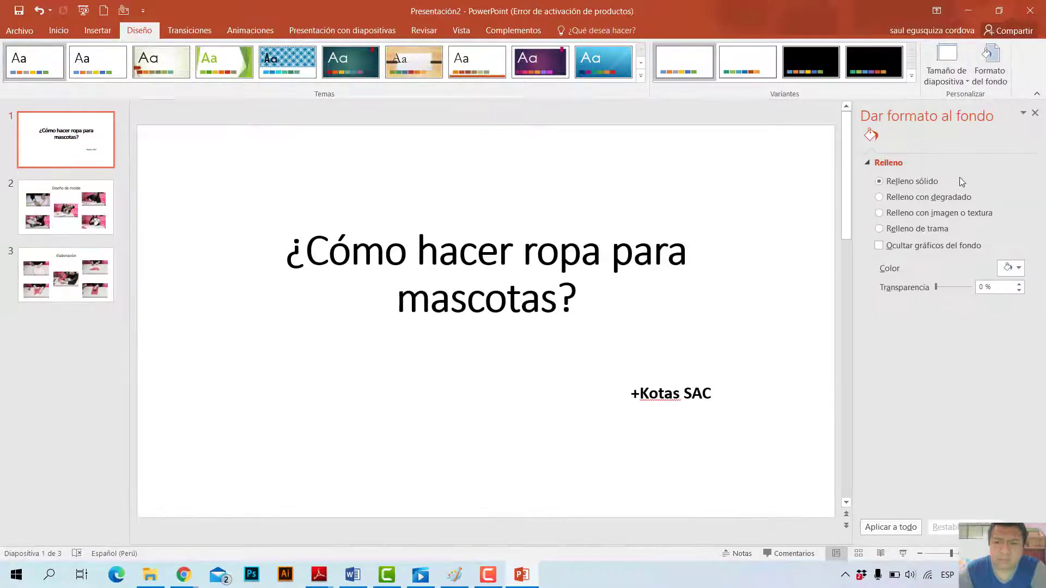
left_click(879, 213)
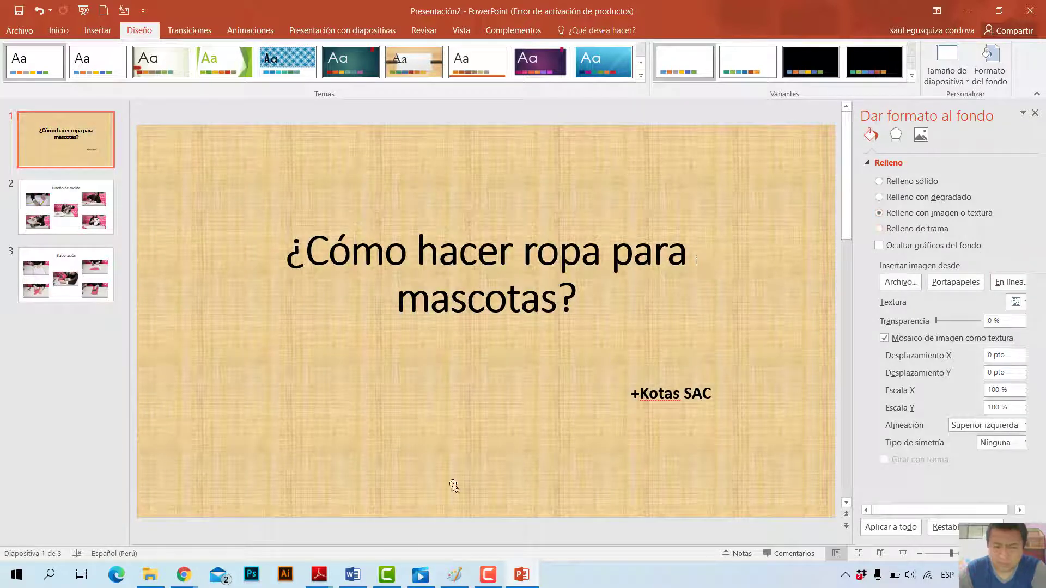
left_click(321, 573)
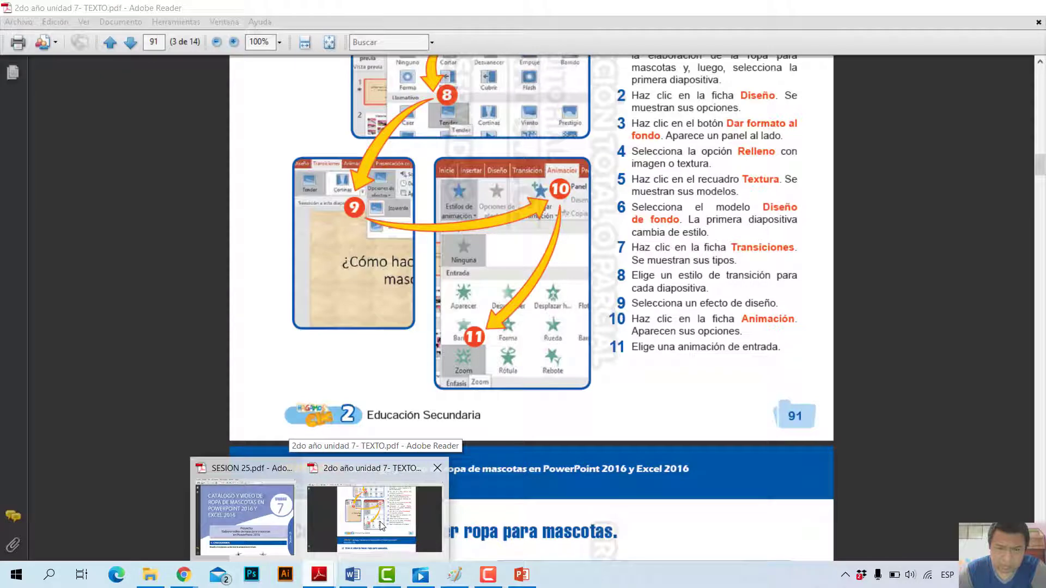
Scroll up through page 91 of the worksheet PDF to read the background-texture steps.
left_click(380, 521)
scroll(476, 339, "up", 5)
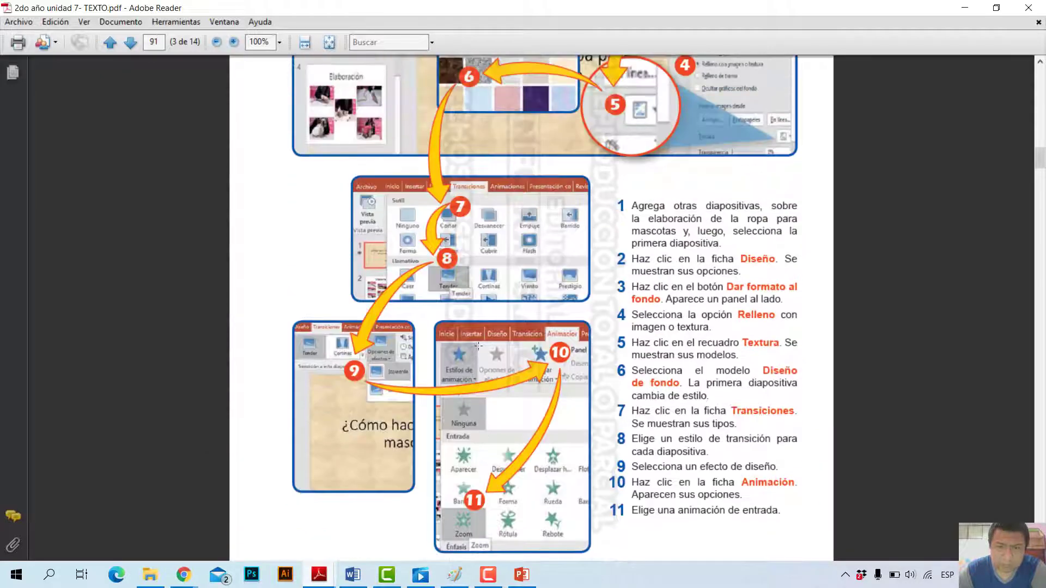
scroll(476, 339, "up", 1)
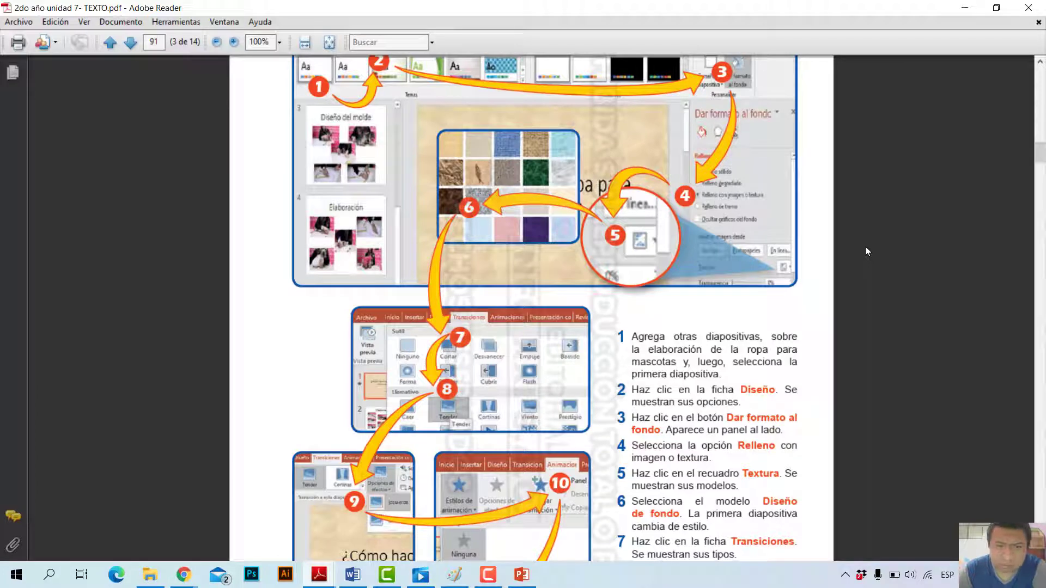
Replace the title slide's woven fill with the light parchment texture.
left_click(964, 7)
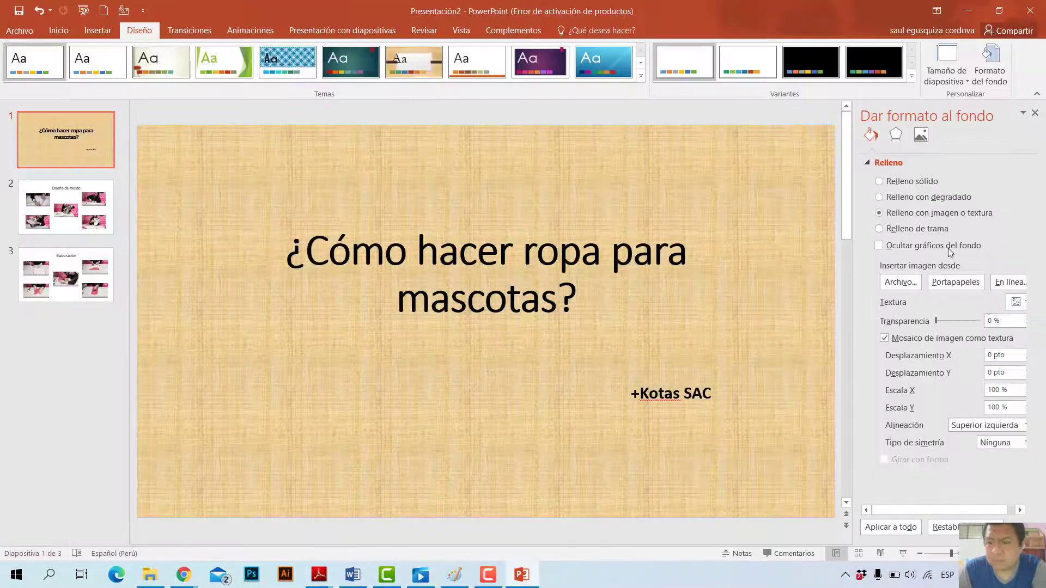
left_click(1021, 308)
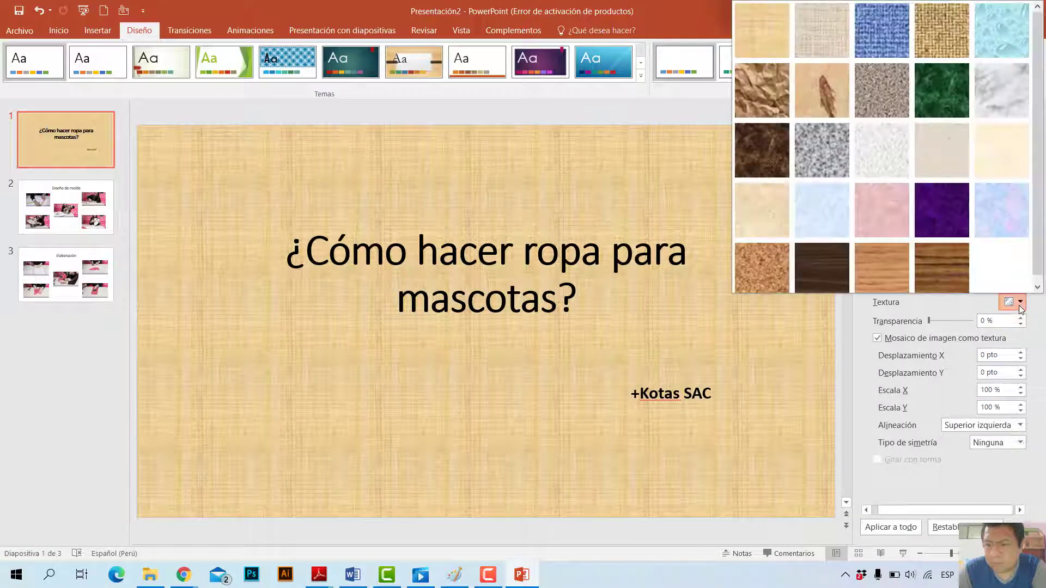
left_click(766, 218)
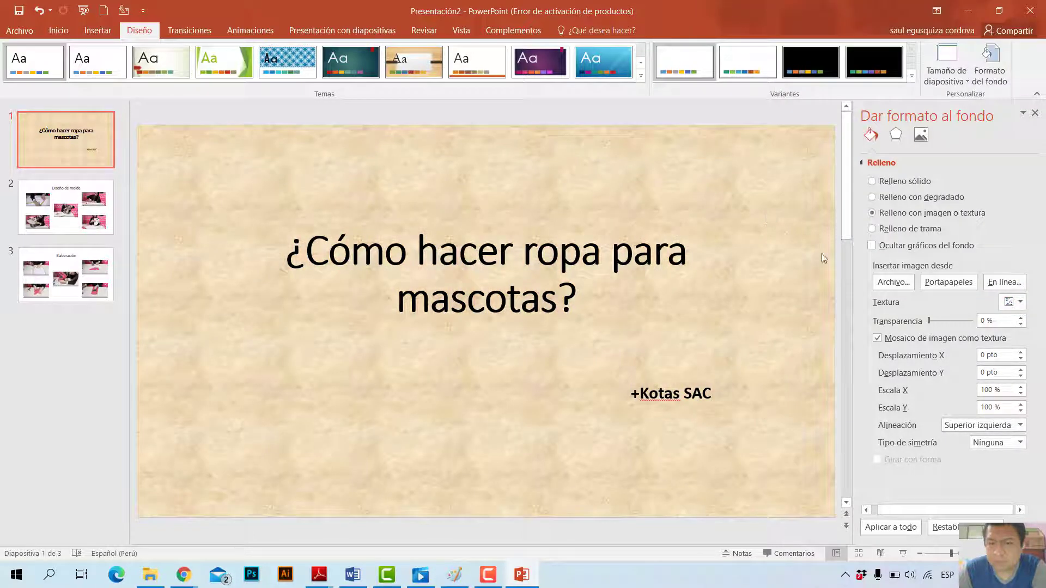
left_click(1016, 302)
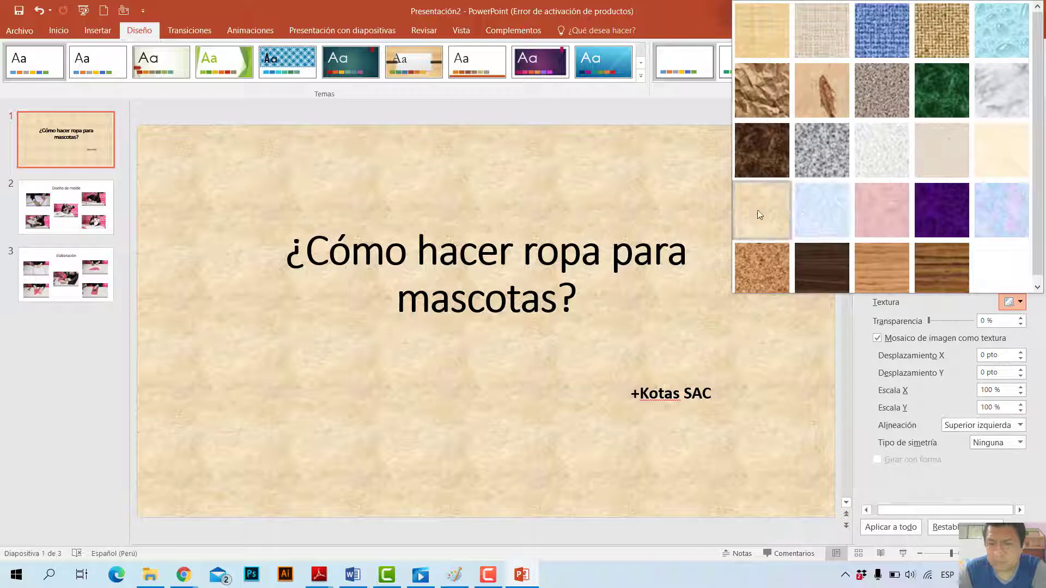
left_click(1019, 308)
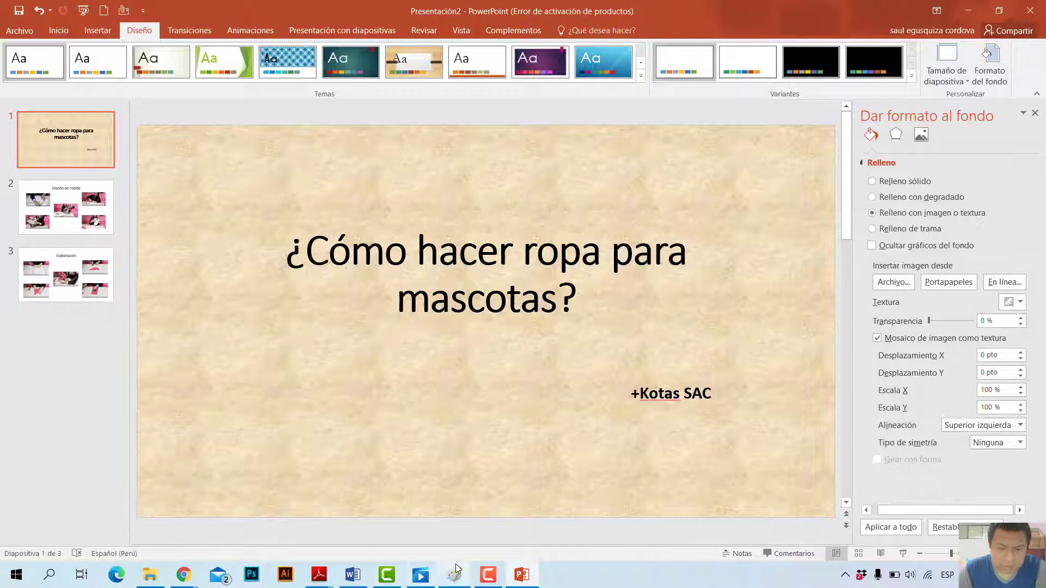
mouse_move(319, 576)
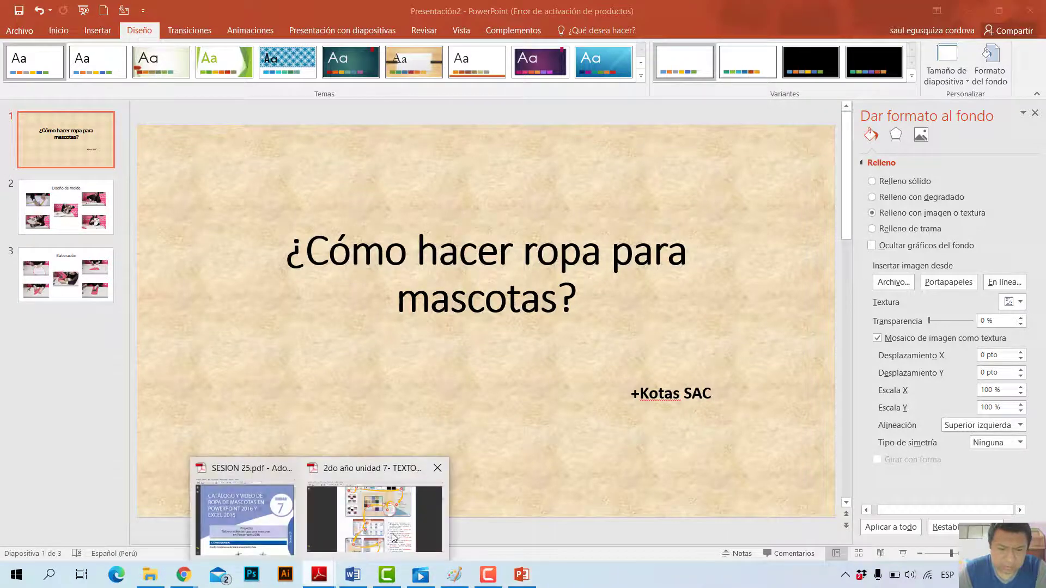
Scroll through pages 91–92 of the worksheet PDF, then minimize Adobe Reader.
left_click(374, 518)
scroll(553, 249, "down", 3)
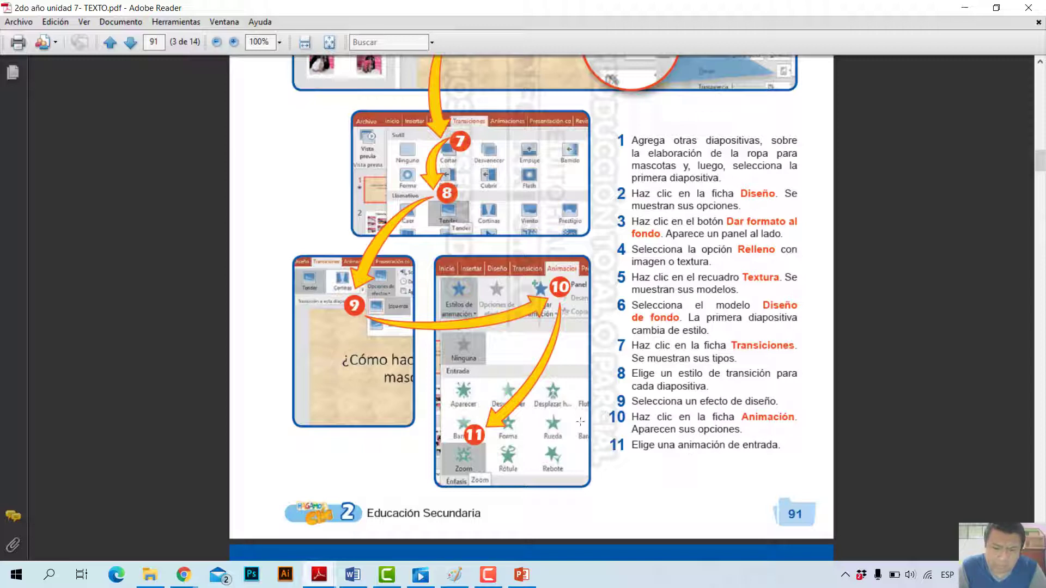
scroll(463, 352, "down", 4)
scroll(447, 305, "down", 1)
scroll(430, 250, "down", 4)
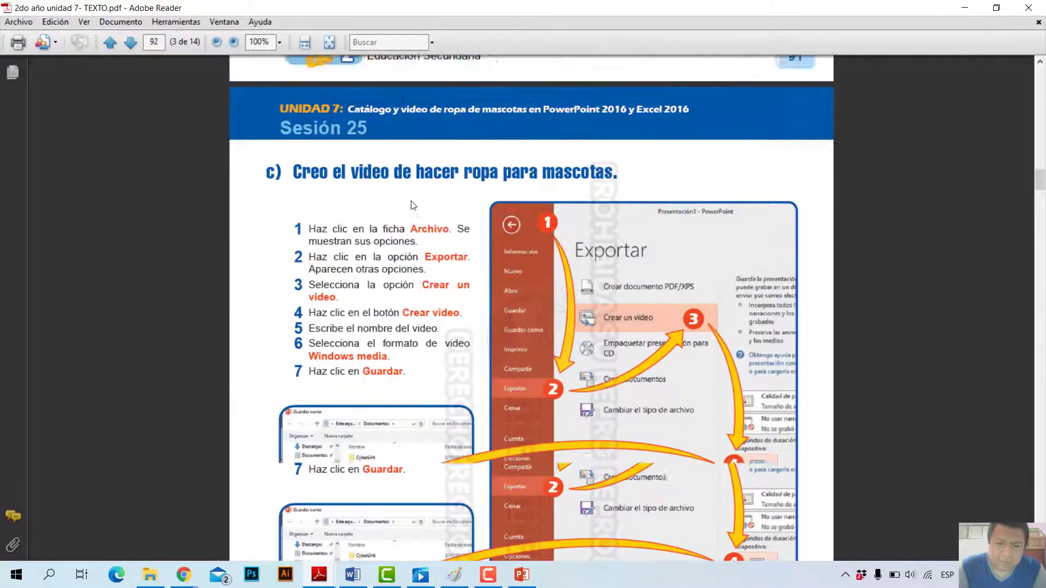
scroll(411, 200, "down", 2)
scroll(407, 206, "up", 4)
scroll(403, 212, "up", 4)
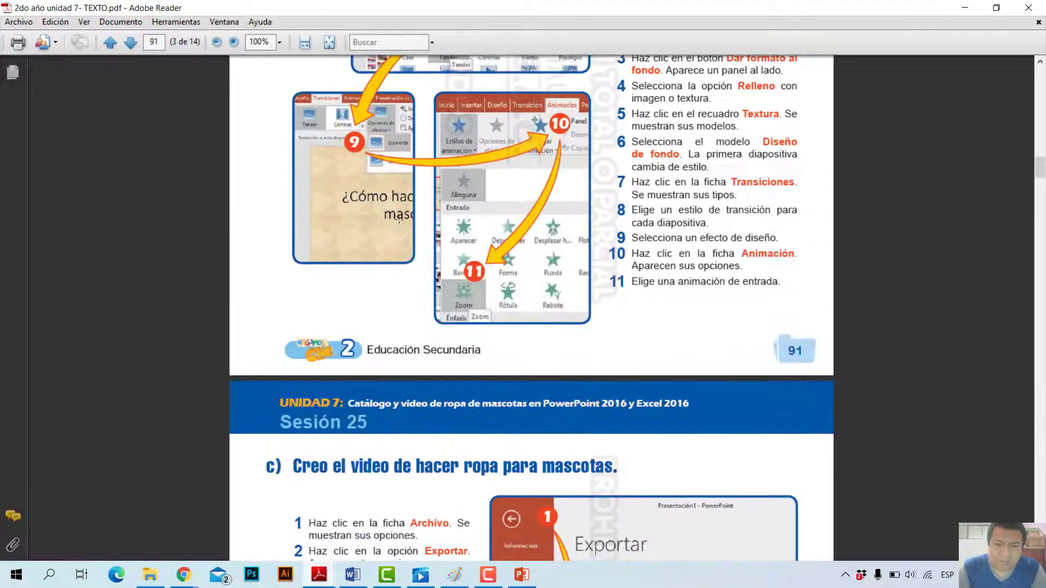
scroll(399, 219, "up", 1)
scroll(401, 212, "up", 3)
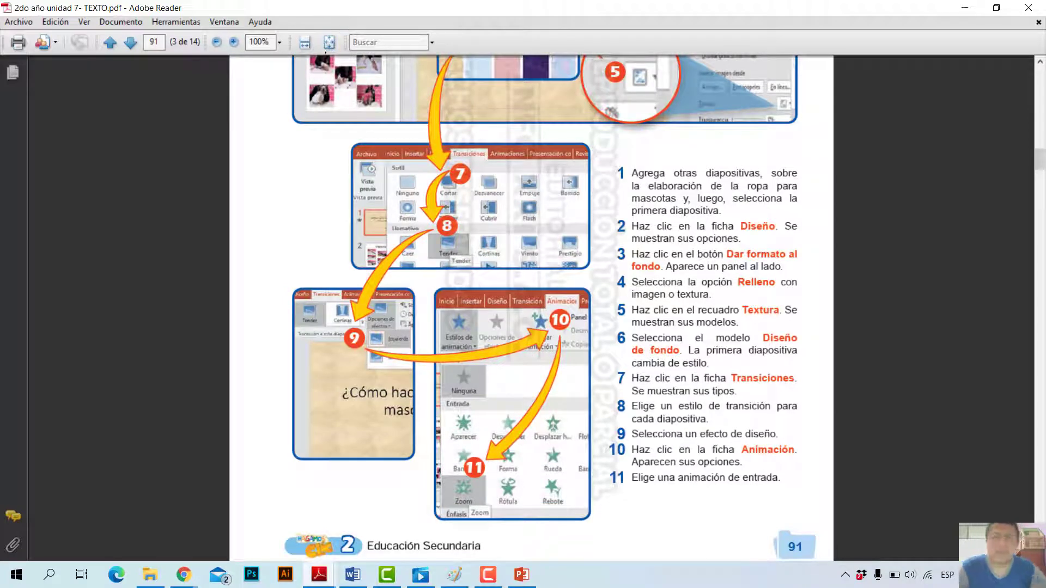
left_click(956, 11)
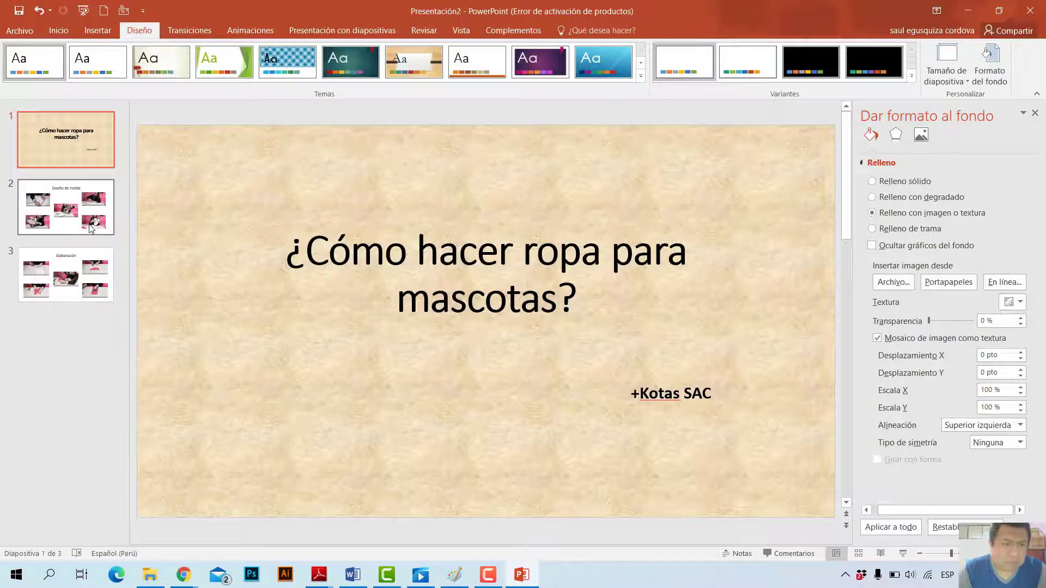
Browse the slides back to the title slide and show the Transiciones options.
left_click(82, 267)
key("Up")
key("Up")
key("Down")
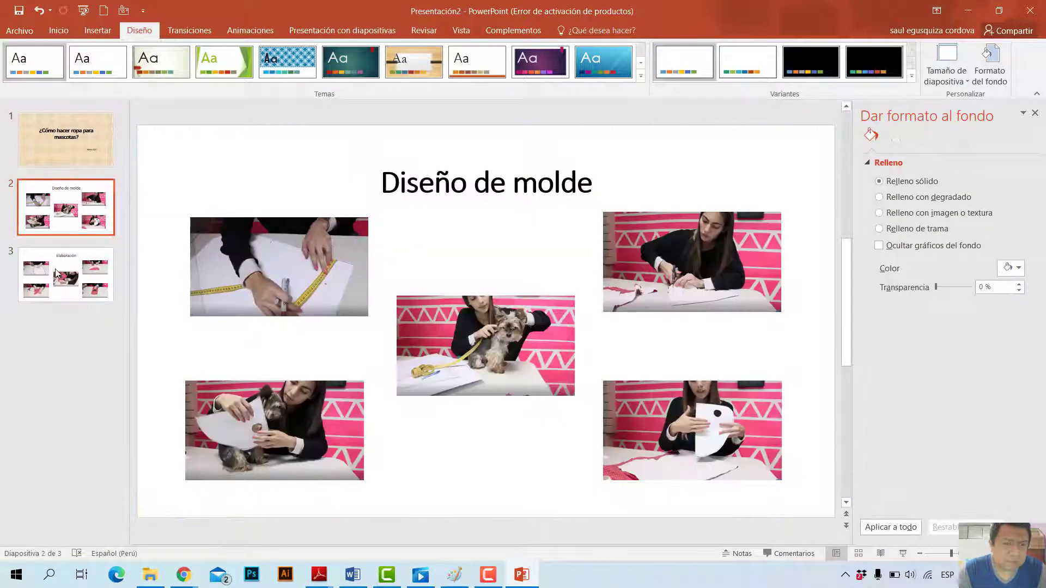
key("Down")
left_click(82, 119)
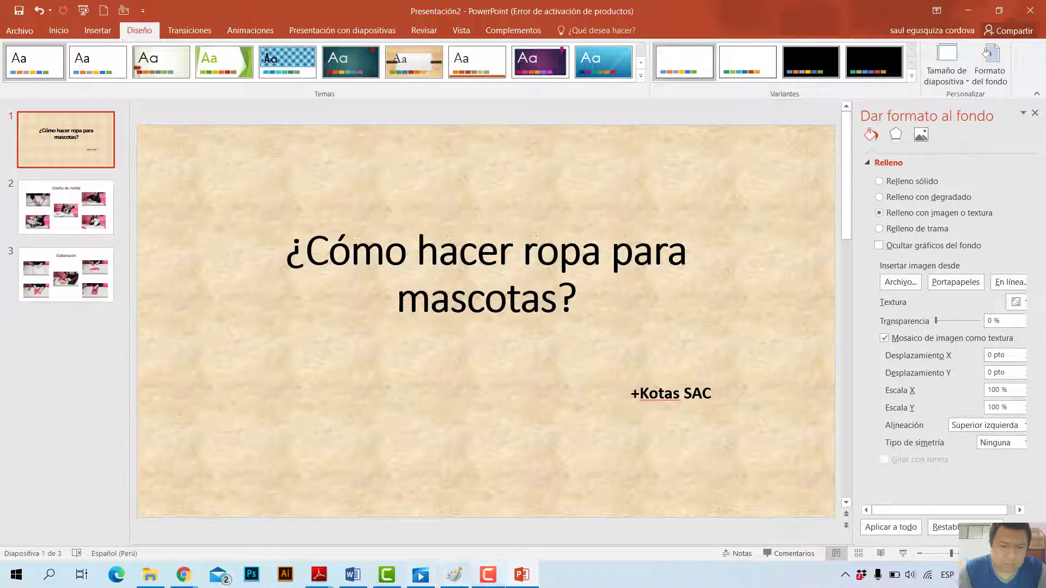
left_click(173, 27)
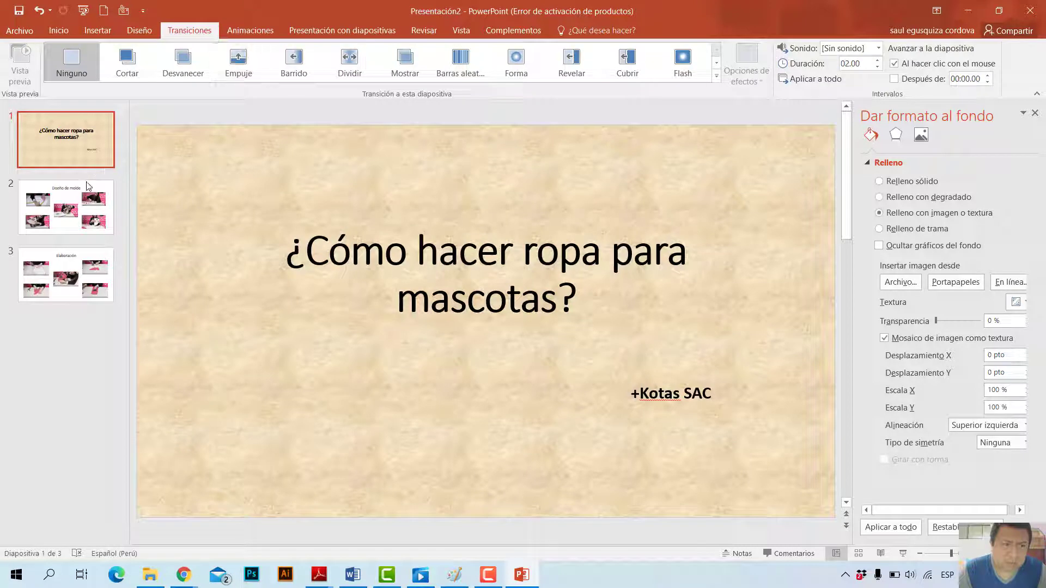
Apply Empuje to slide 1, Mostrar to slide 2 and Dividir to slide 3.
left_click(241, 67)
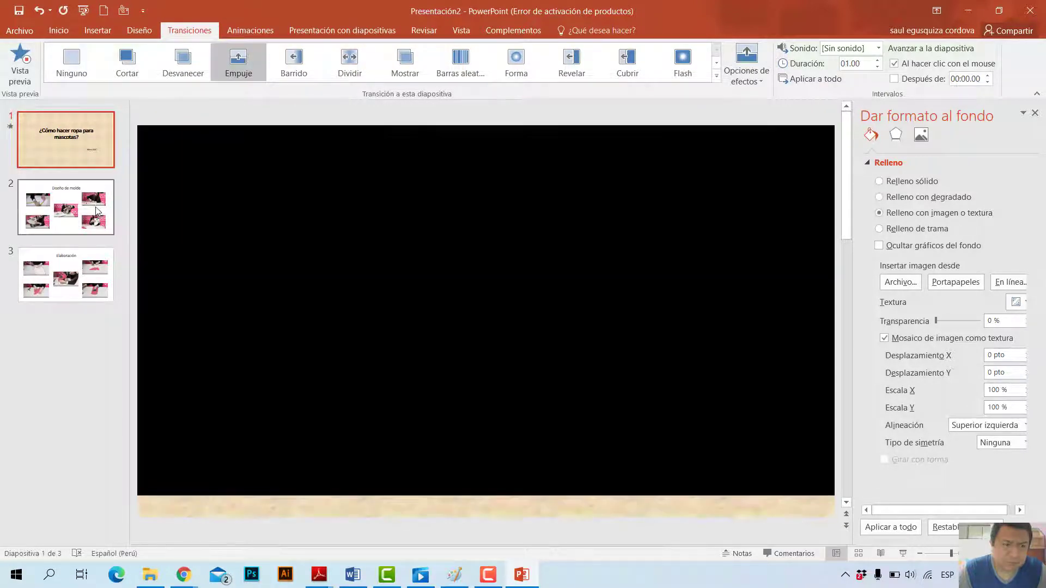
key("Page_Down")
left_click(405, 62)
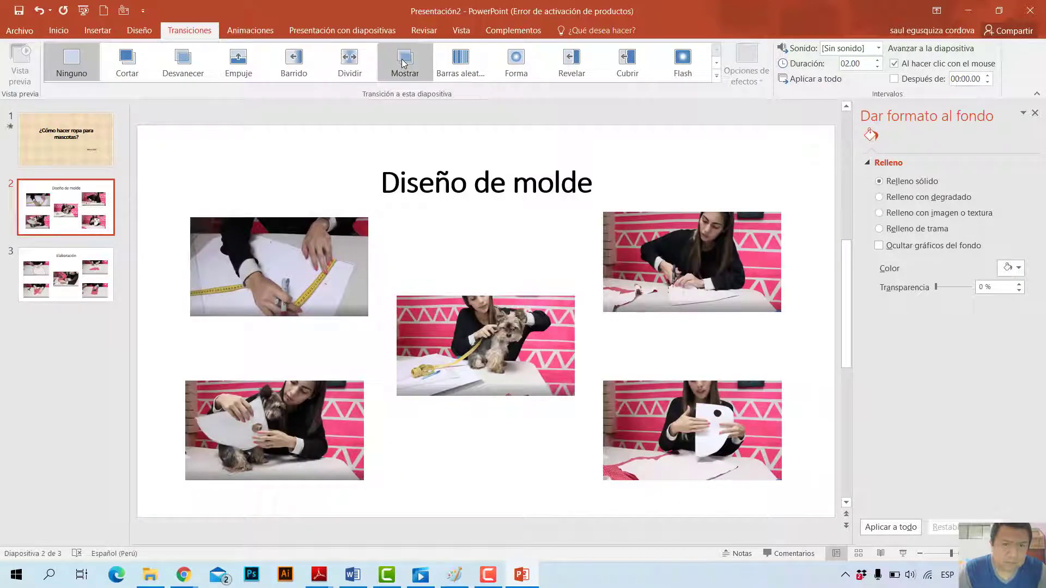
left_click(83, 261)
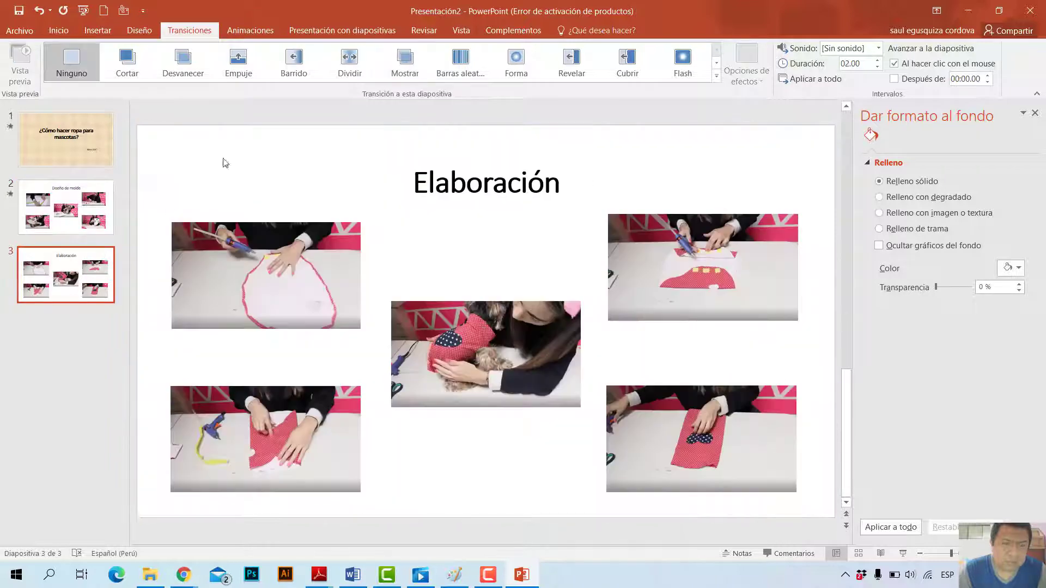
left_click(351, 79)
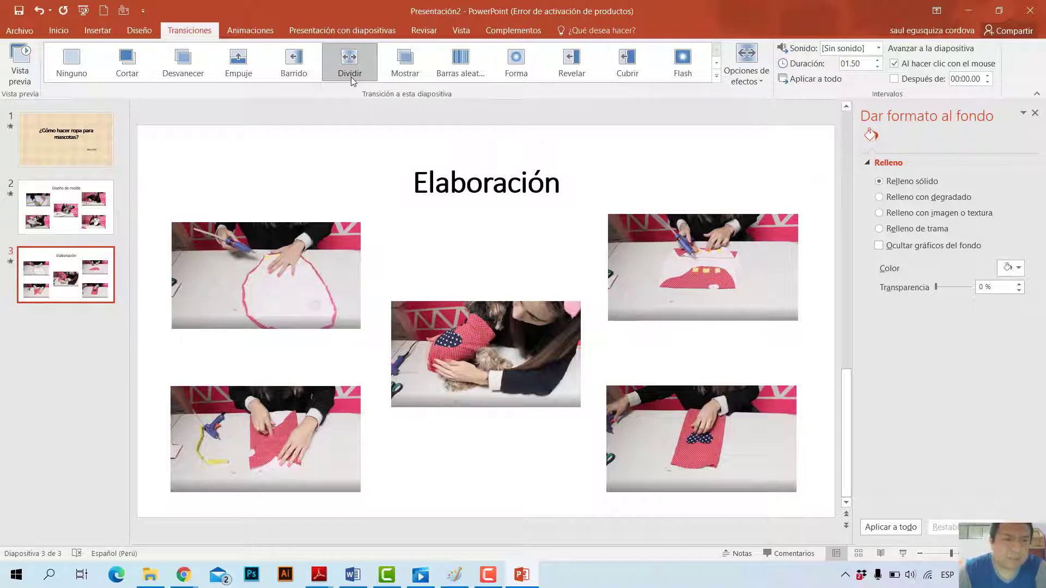
Check each slide's transition, then return to the title slide under Animaciones.
left_click(65, 139)
left_click(66, 207)
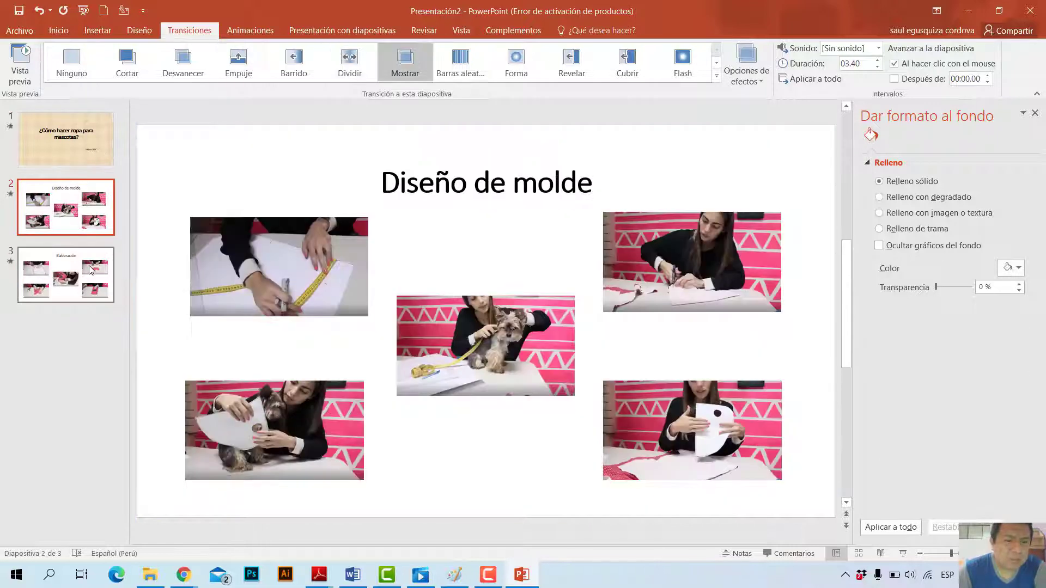
left_click(90, 270)
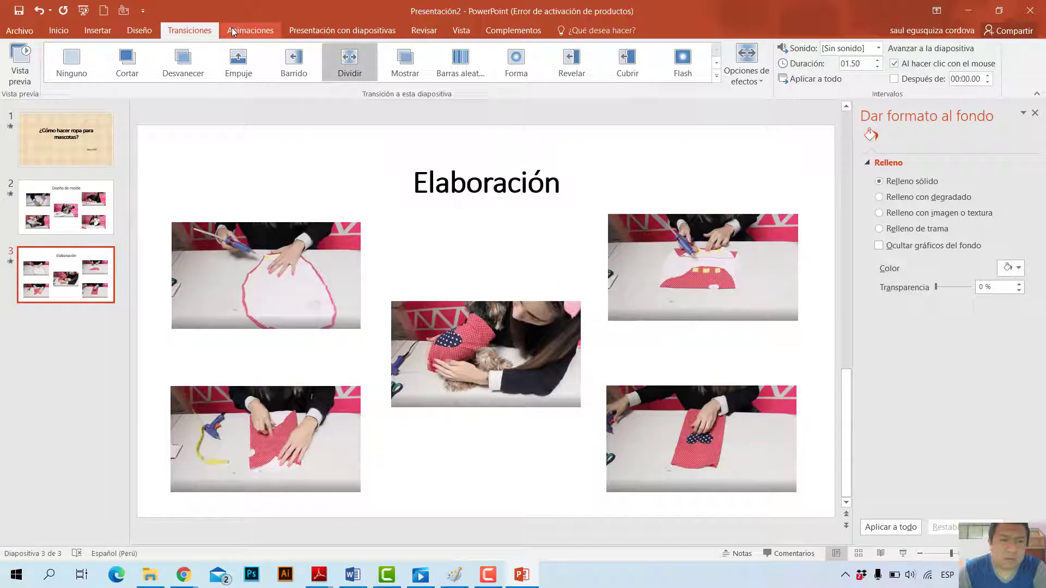
left_click(232, 28)
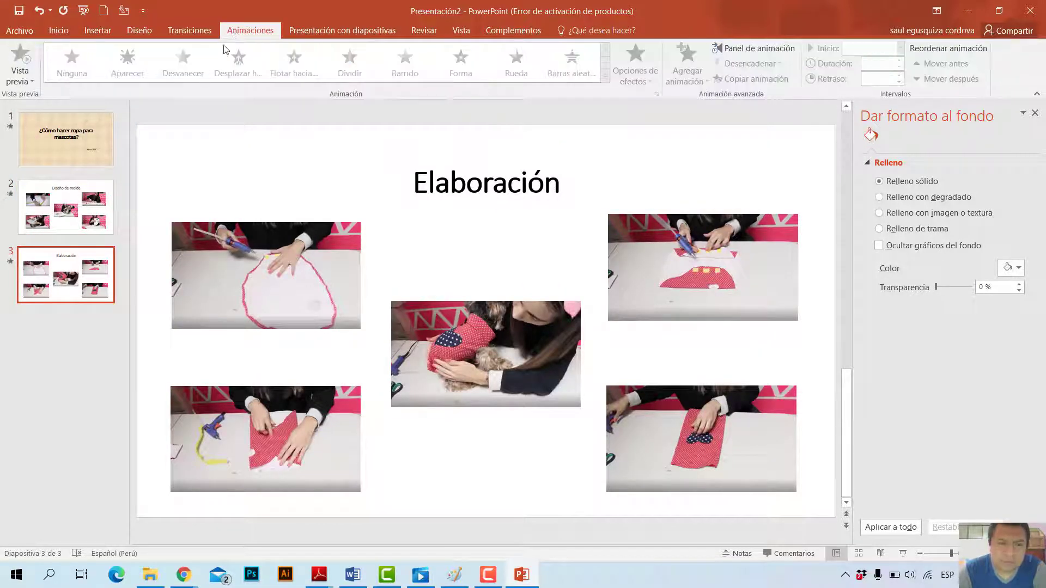
left_click(61, 119)
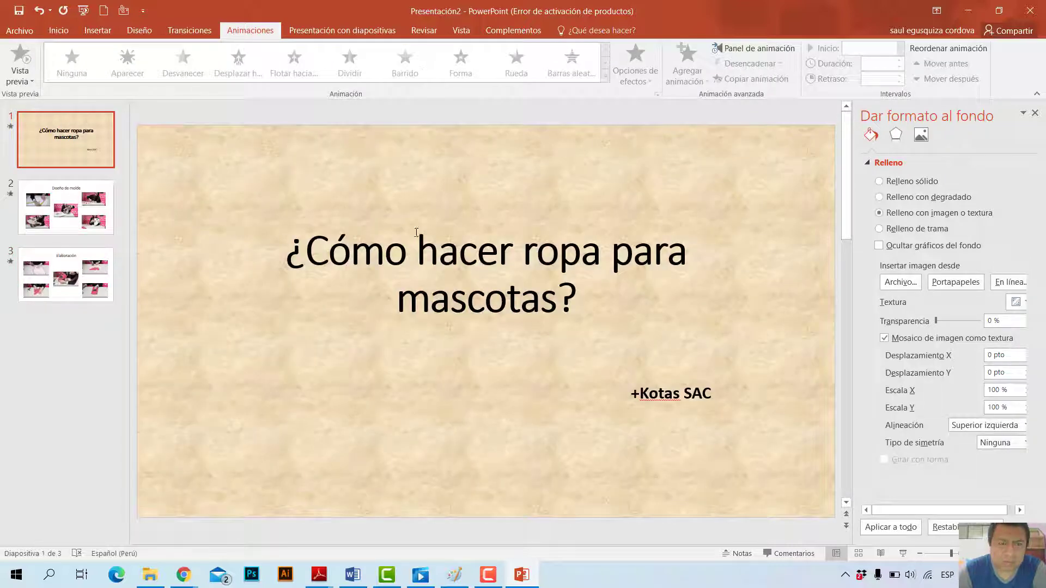
Give the title text a Rebote entrance animation.
left_click(497, 253)
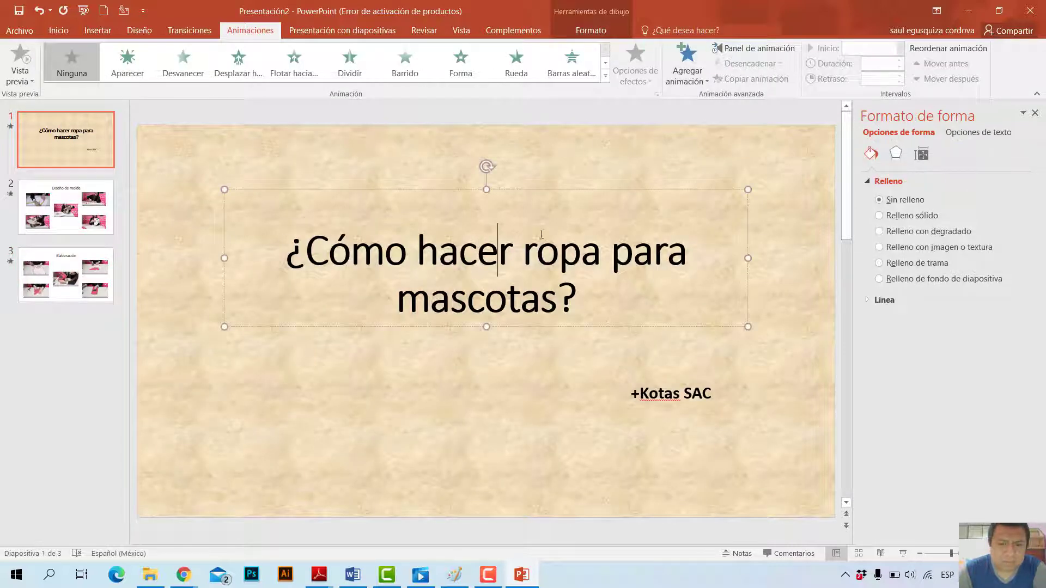
left_click(605, 77)
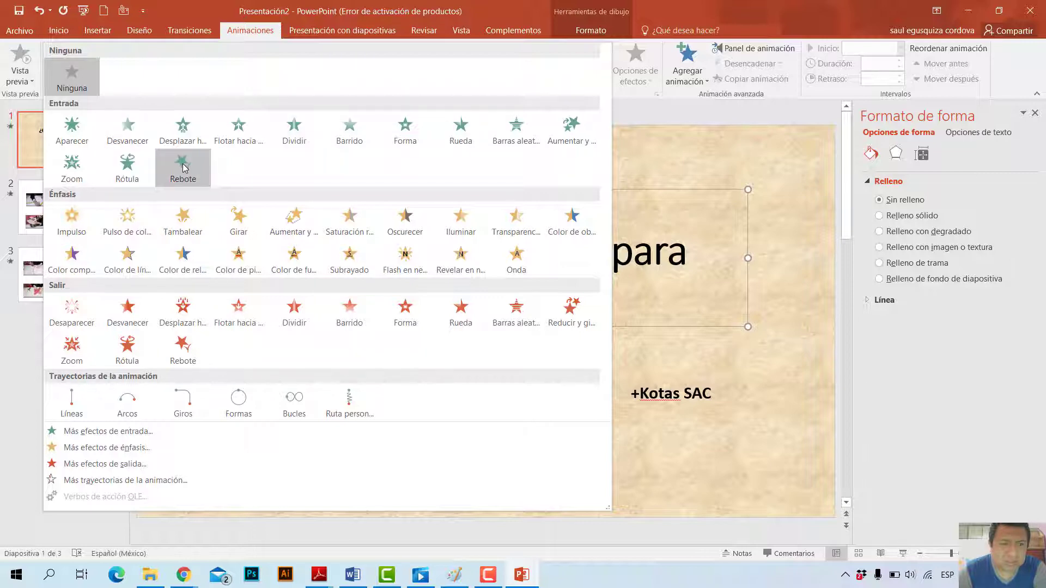
left_click(183, 167)
left_click(714, 409)
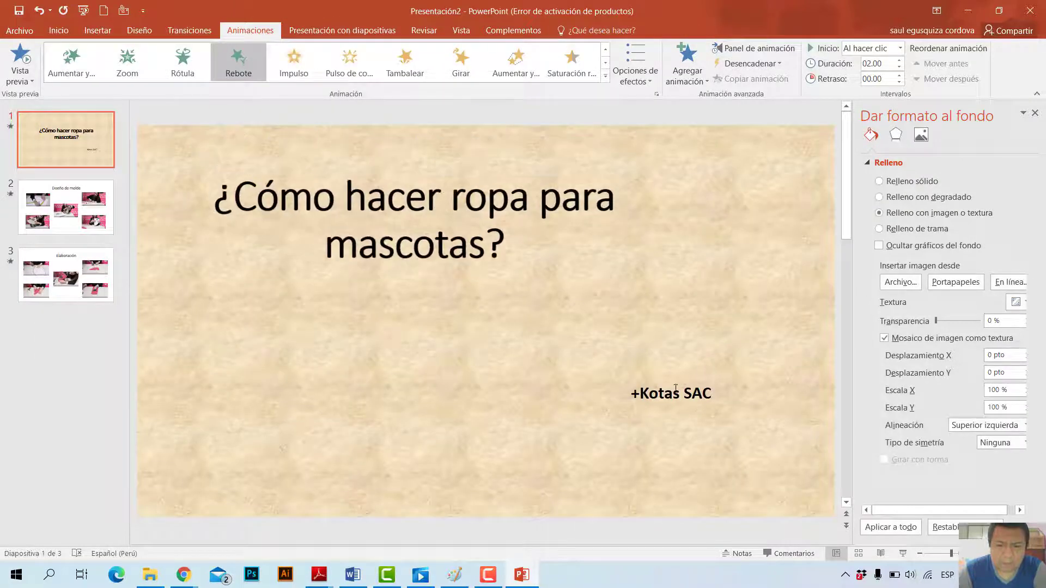
Give the +Kotas SAC text a Desplazar hacia arriba entrance and move to slide 2.
left_click(692, 392)
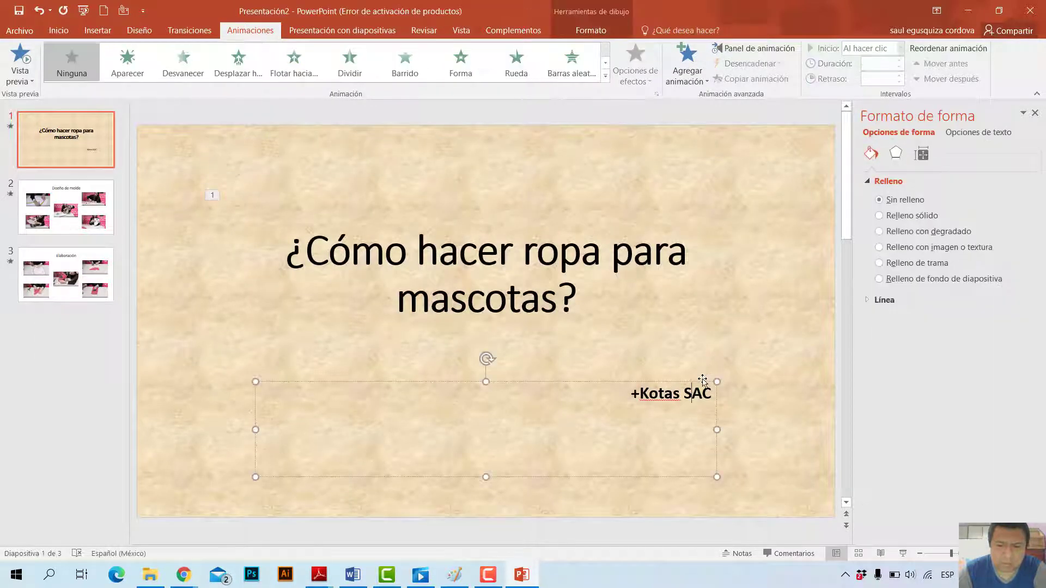
left_click(245, 66)
scroll(272, 202, "down", 1)
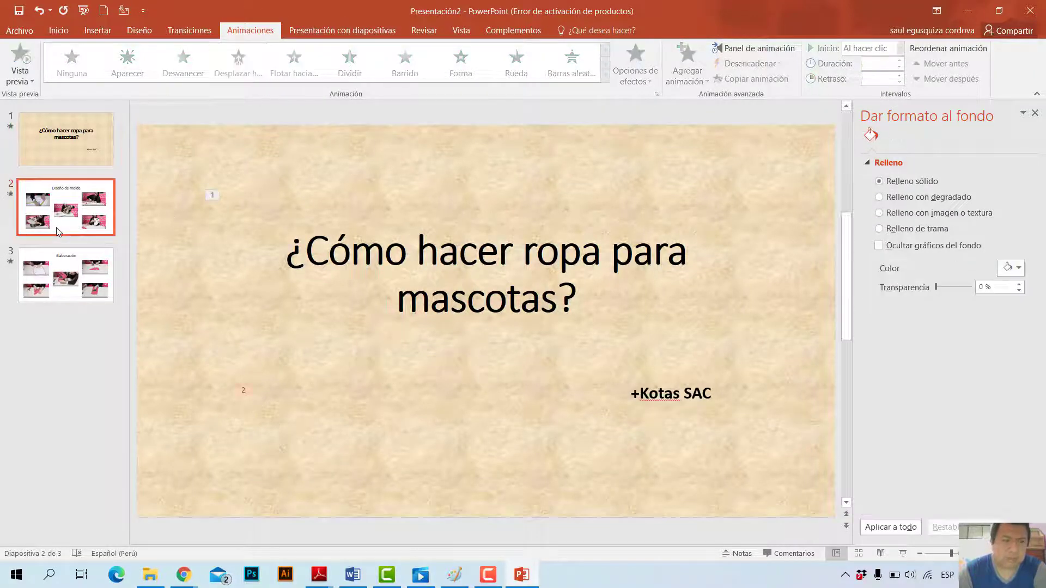
Animate the five slide-2 photos with Aparecer, Flotar hacia arriba, Forma, Barras aleatorias and Dividir entrances.
left_click(329, 224)
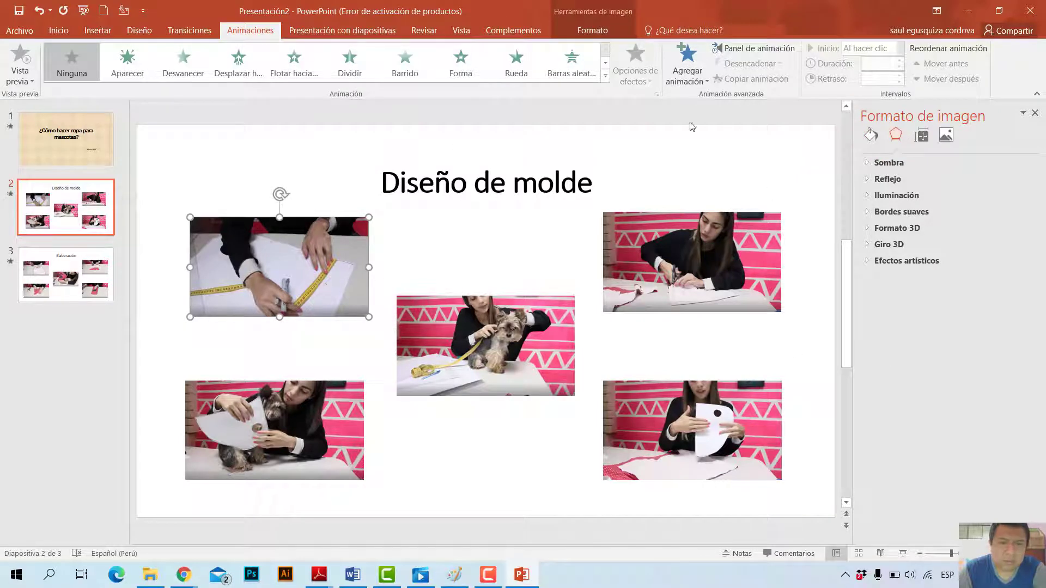
left_click(516, 61)
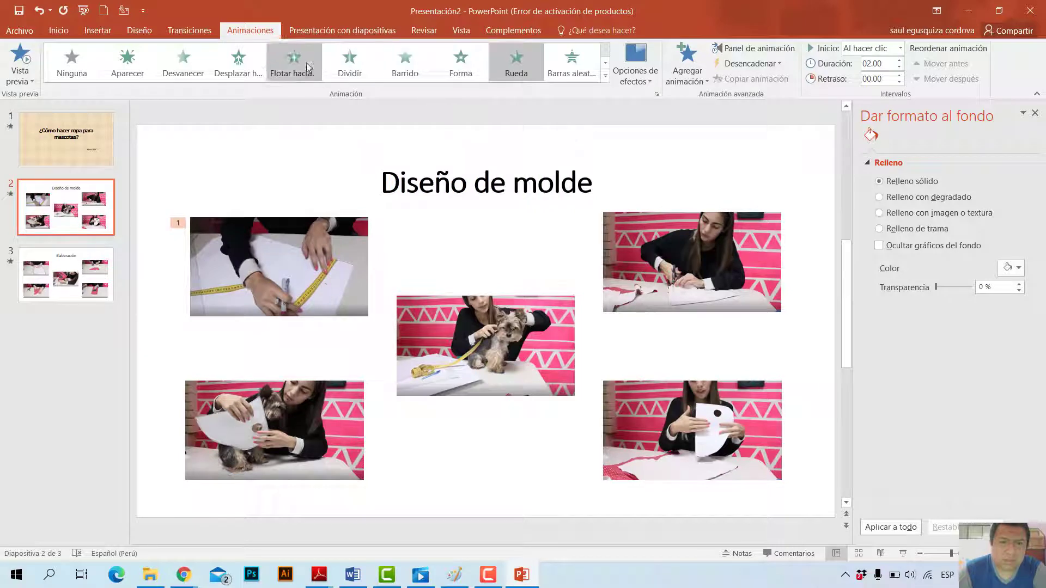
left_click(134, 70)
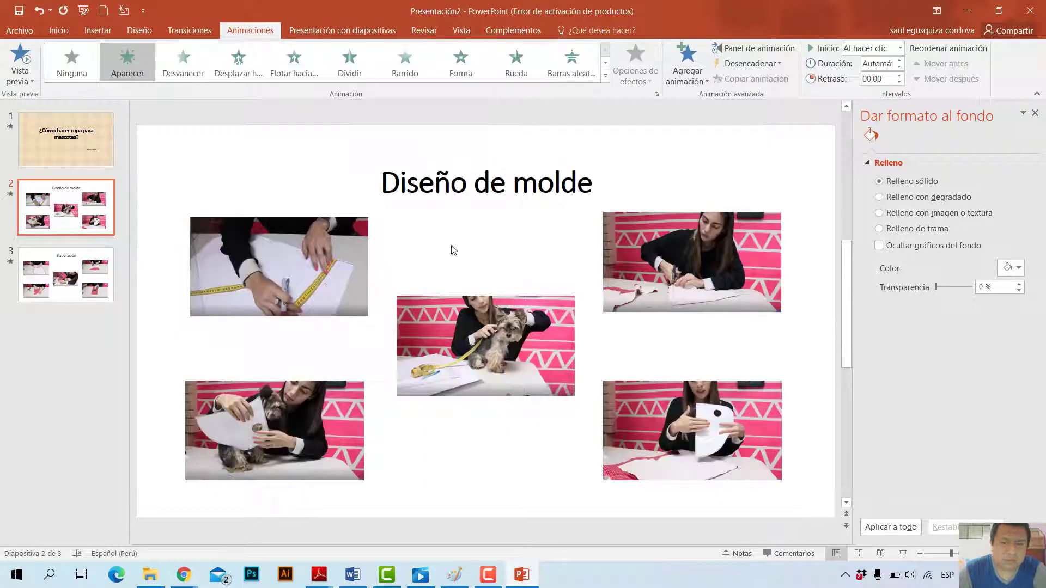
left_click(514, 322)
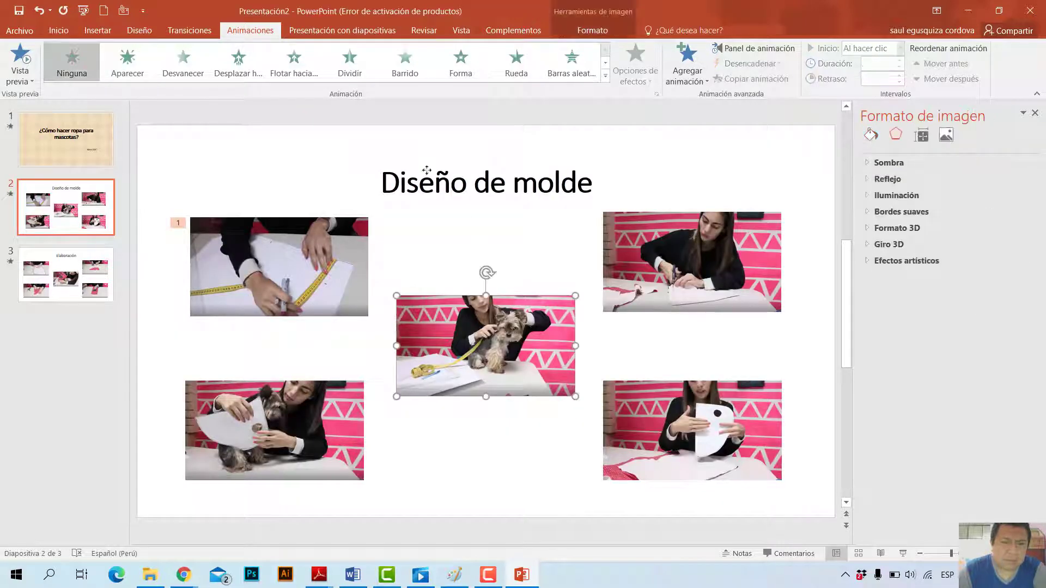
left_click(290, 77)
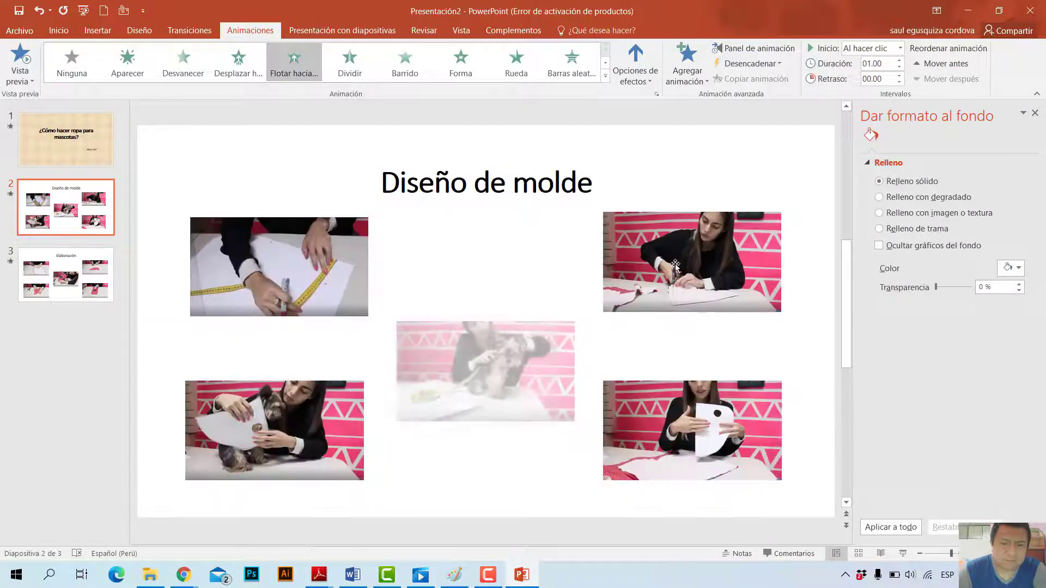
left_click(658, 228)
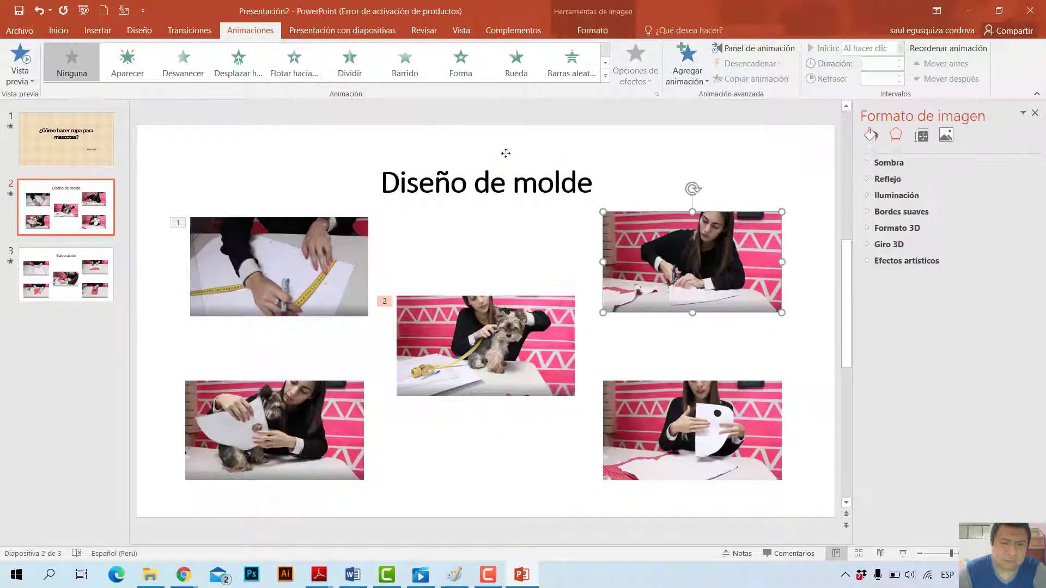
left_click(460, 65)
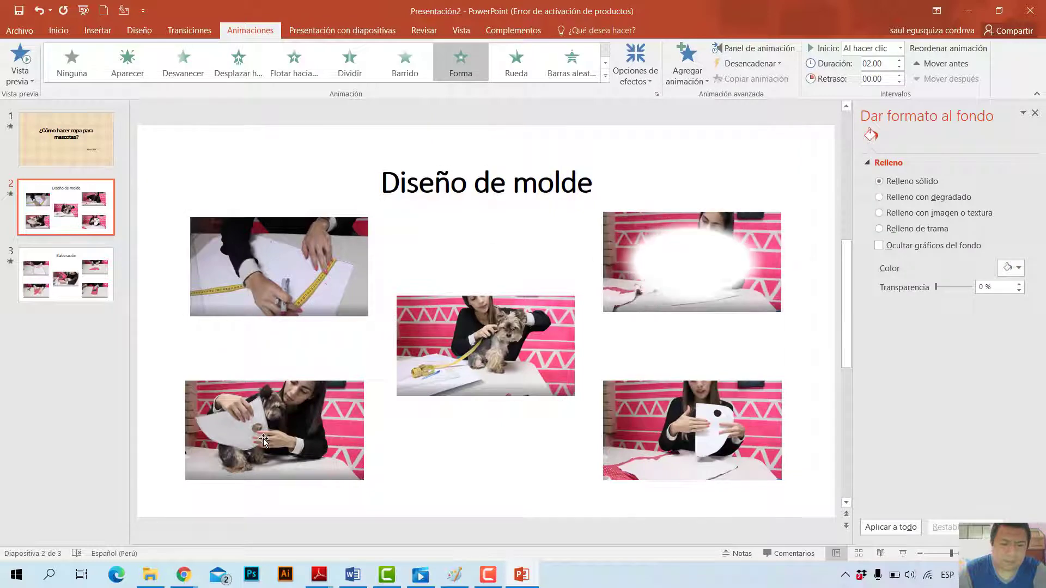
left_click(315, 413)
left_click(569, 64)
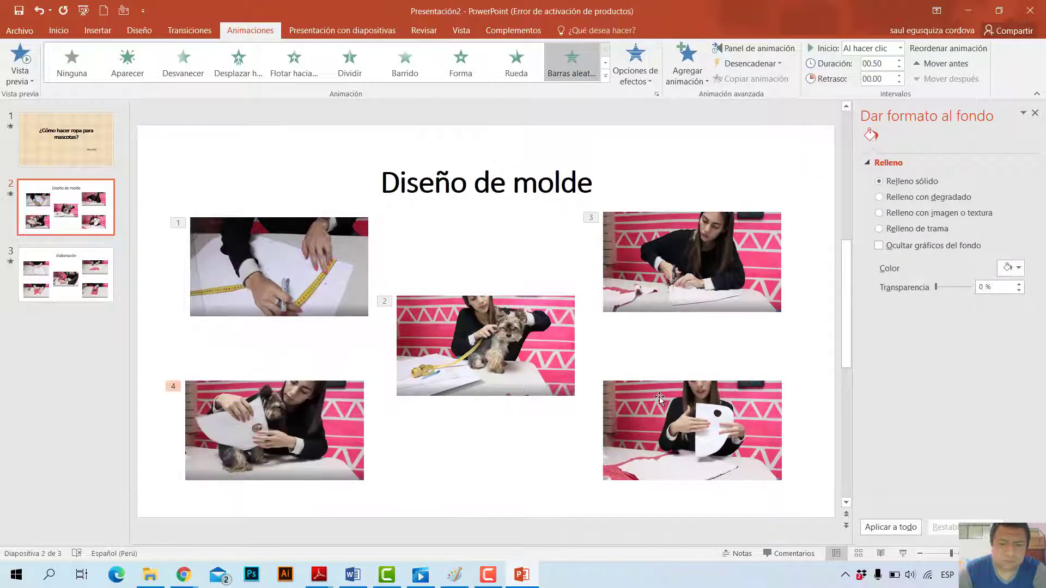
left_click(659, 396)
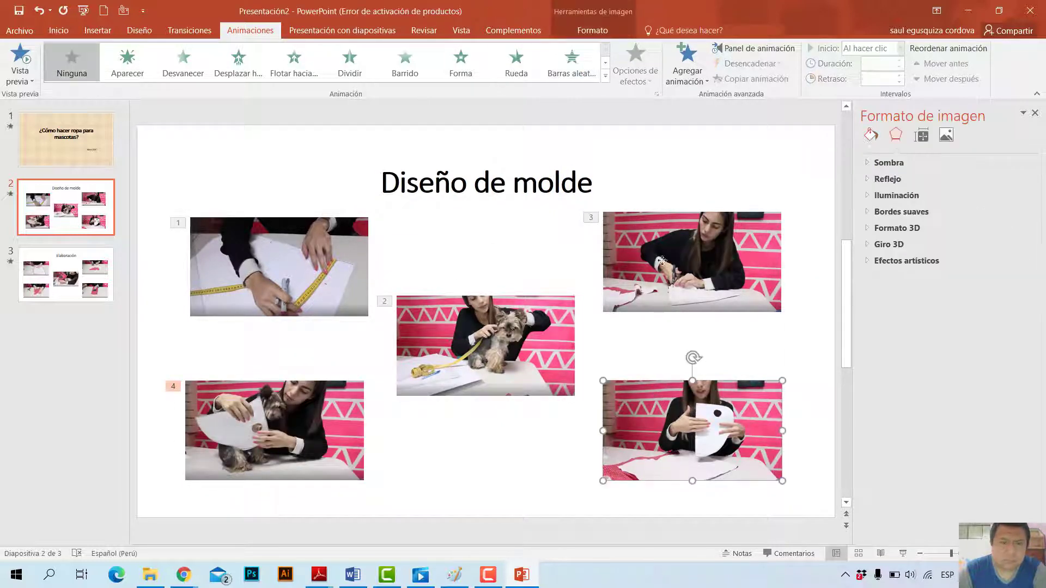
left_click(349, 62)
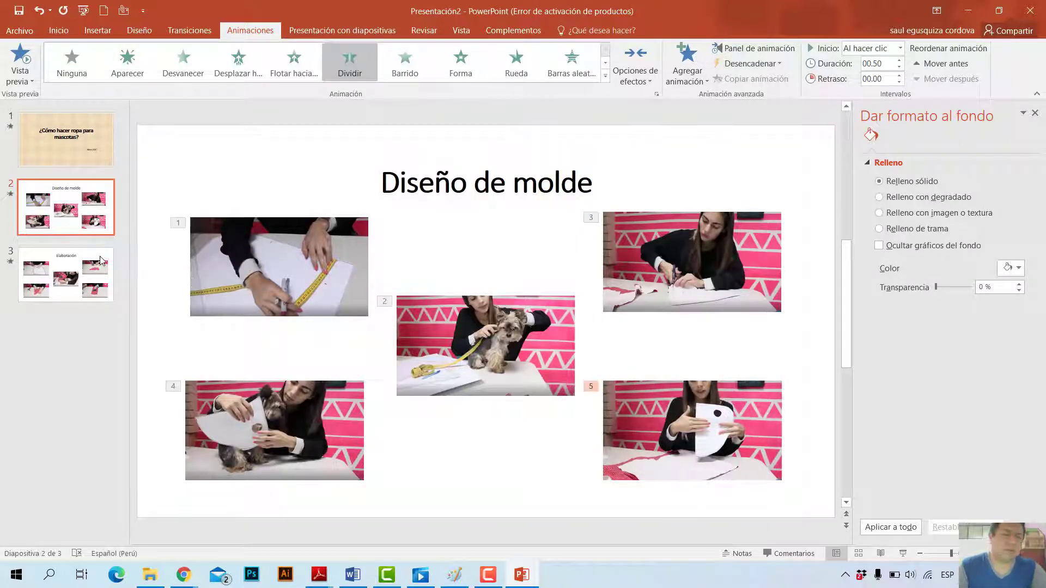
scroll(277, 245, "down", 2)
left_click(277, 245)
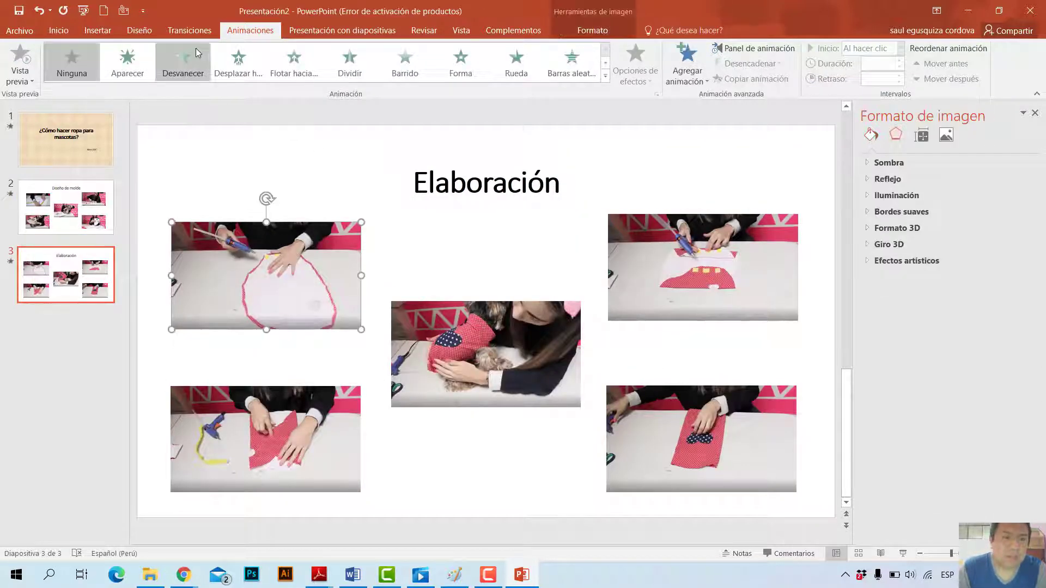
Give the top-left, centre and top-right photos Rótula, Rebote and Dividir entrances.
left_click(571, 63)
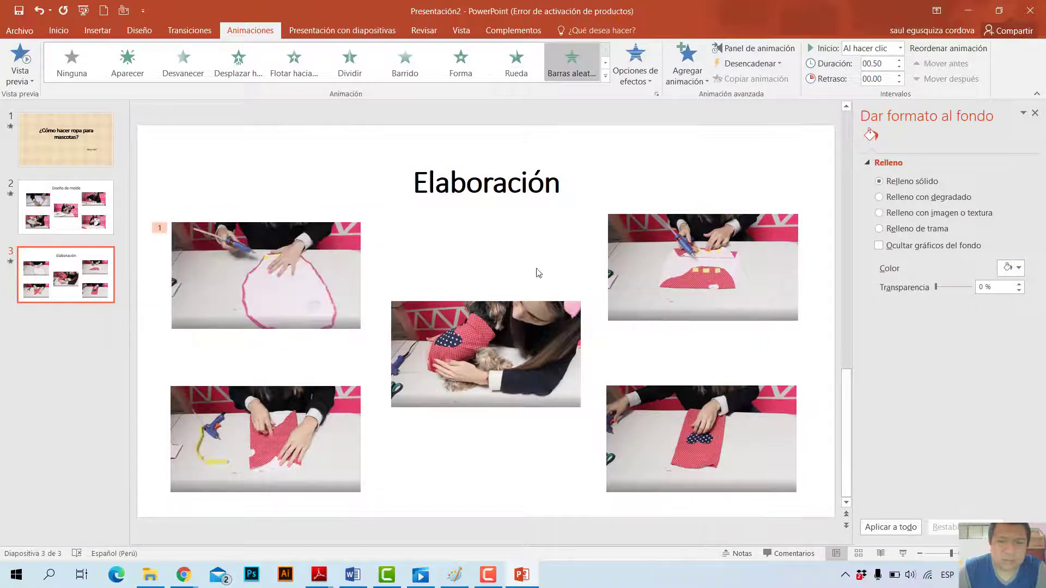
left_click(604, 76)
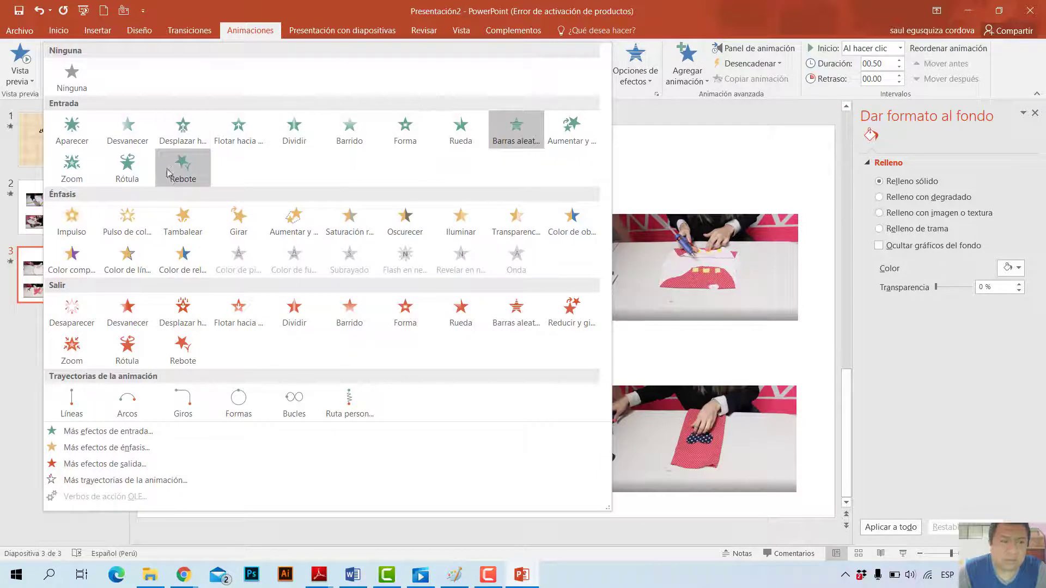
left_click(136, 172)
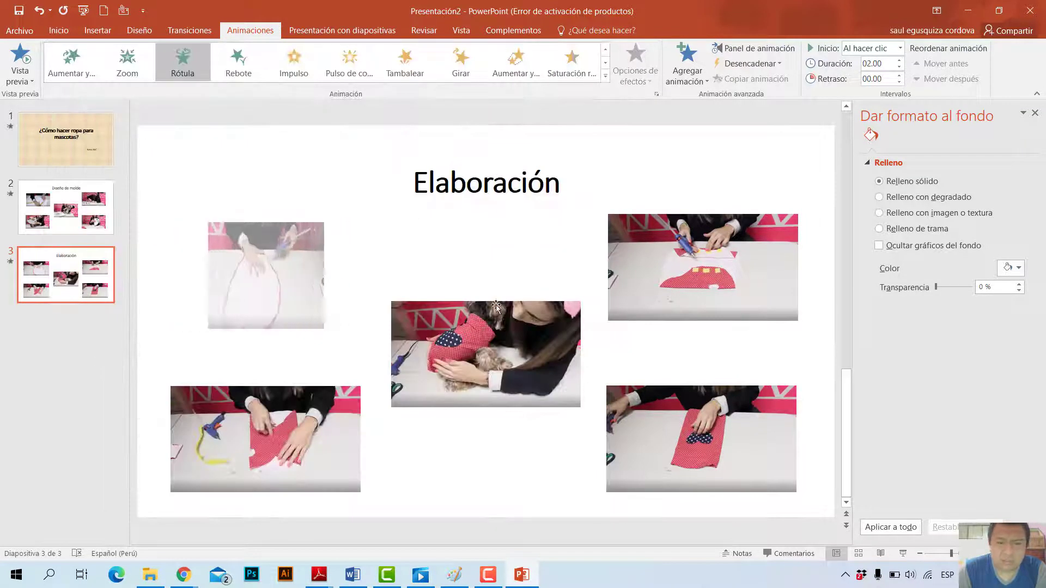
left_click(462, 319)
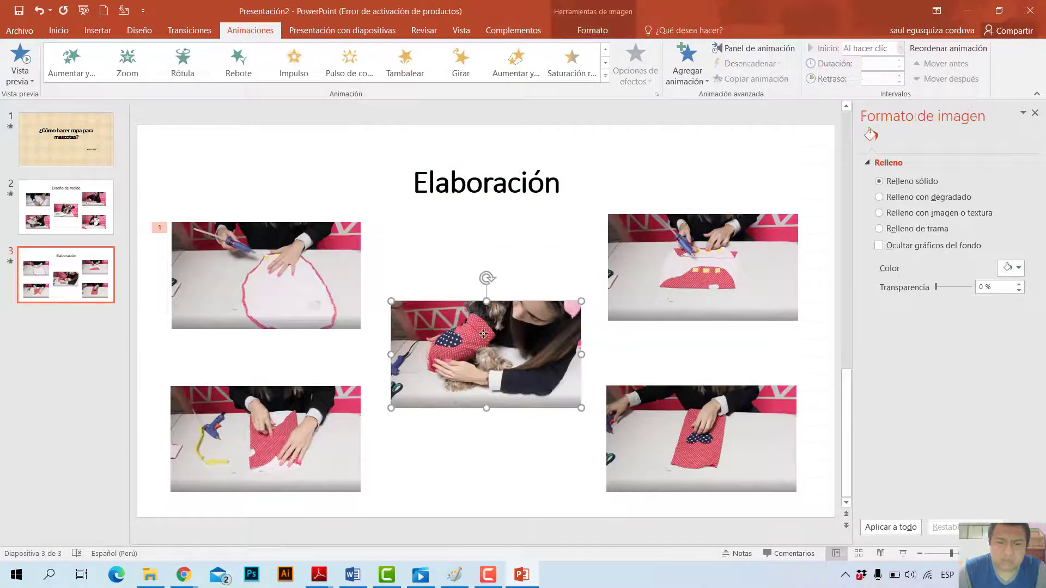
left_click(606, 77)
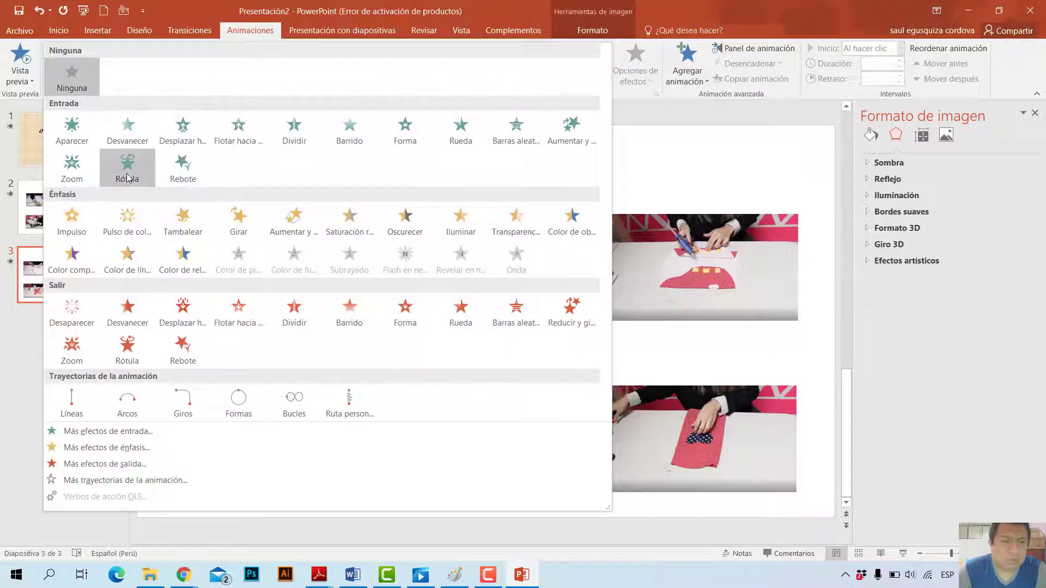
left_click(182, 169)
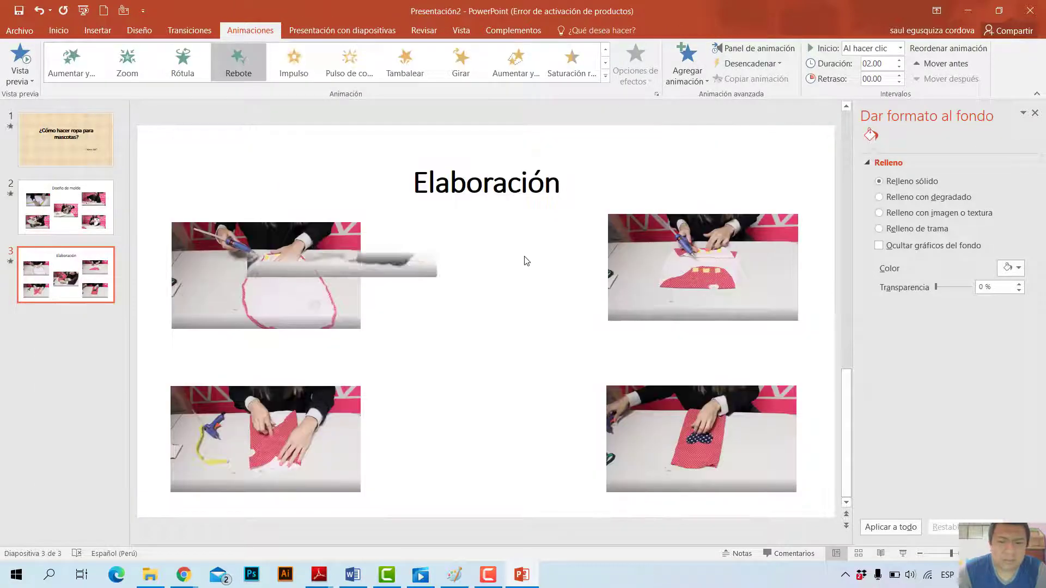
left_click(733, 287)
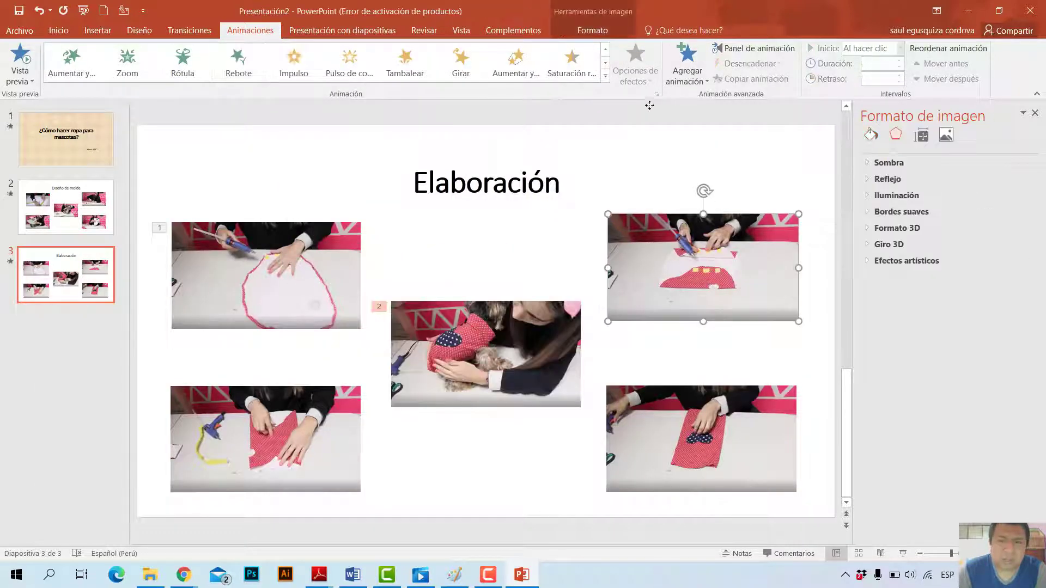
left_click(605, 77)
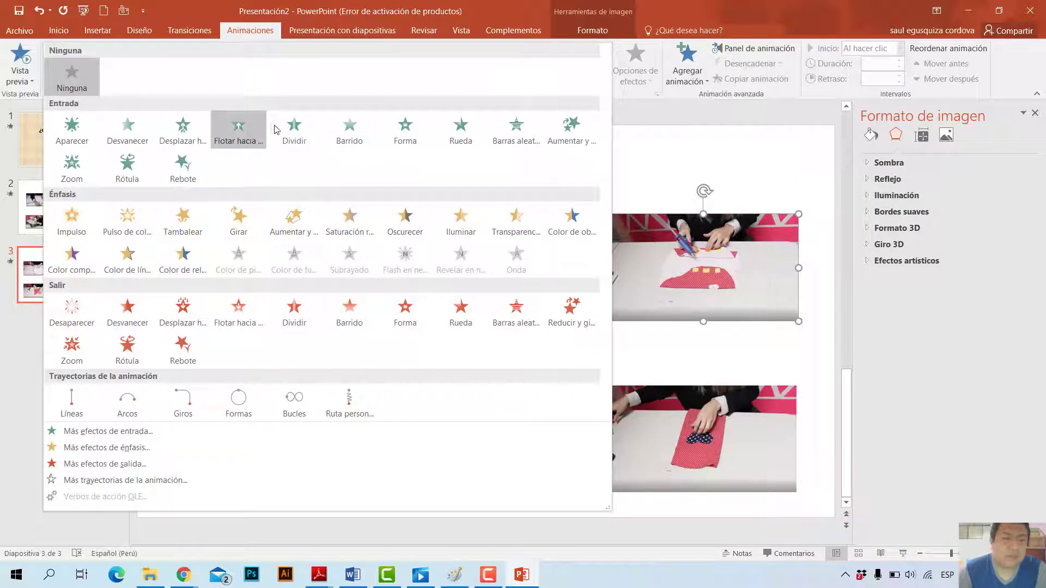
left_click(294, 131)
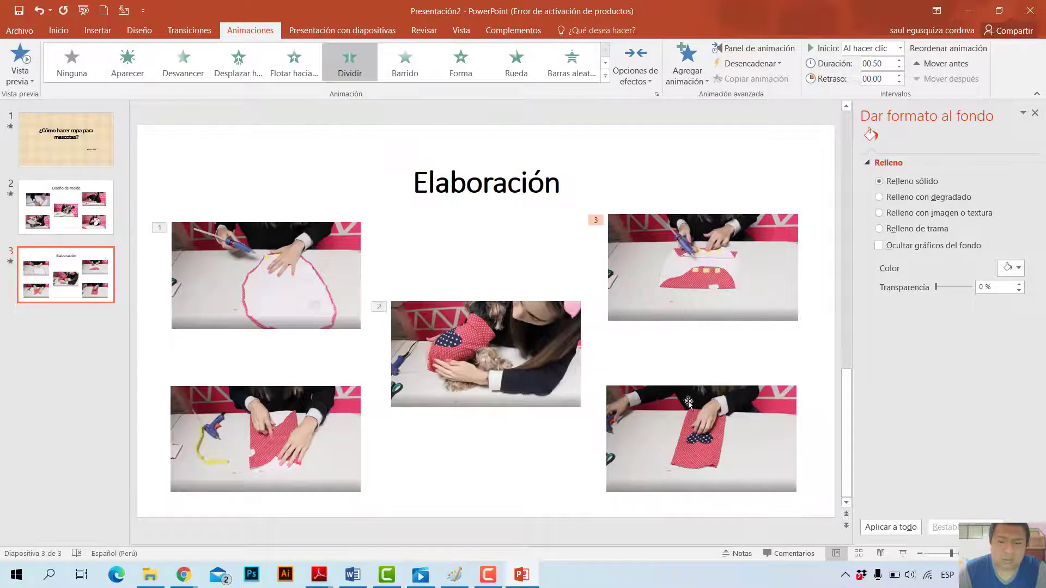
Give the bottom-right photo Aumentar y girar and the bottom-left photo Barrido, then deselect.
left_click(687, 404)
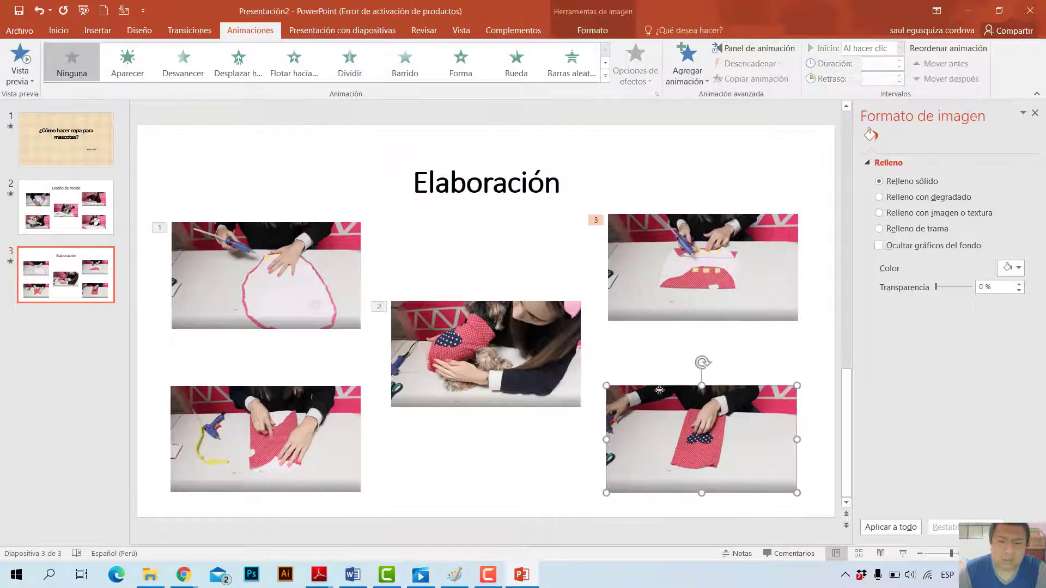
left_click(605, 76)
left_click(578, 149)
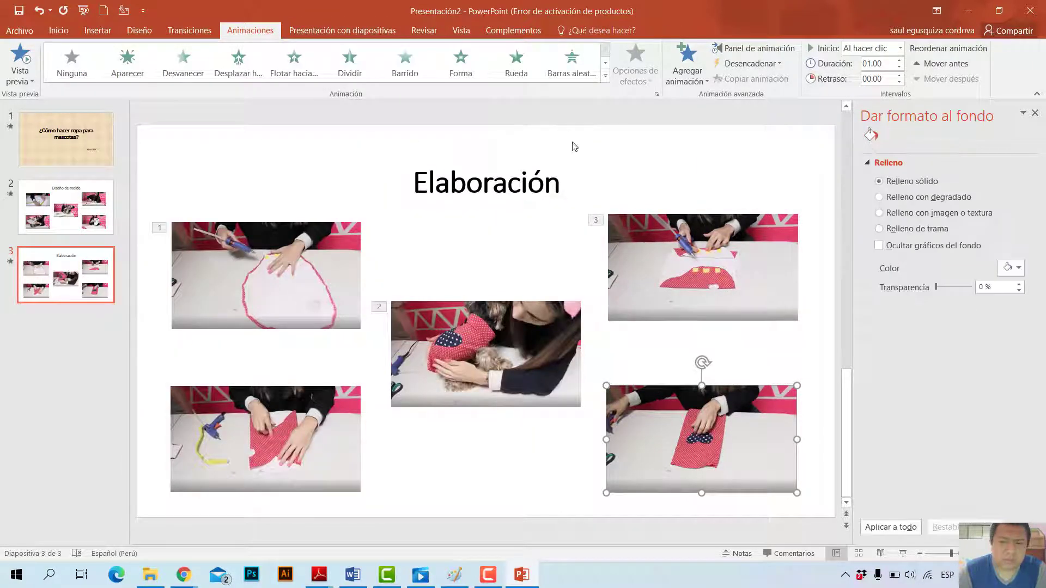
left_click(256, 436)
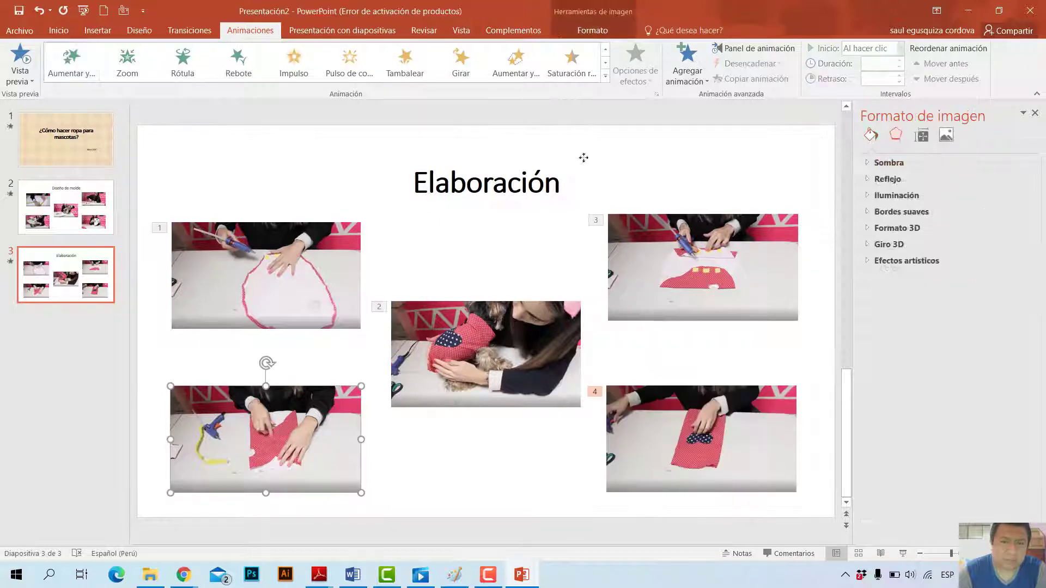
left_click(605, 77)
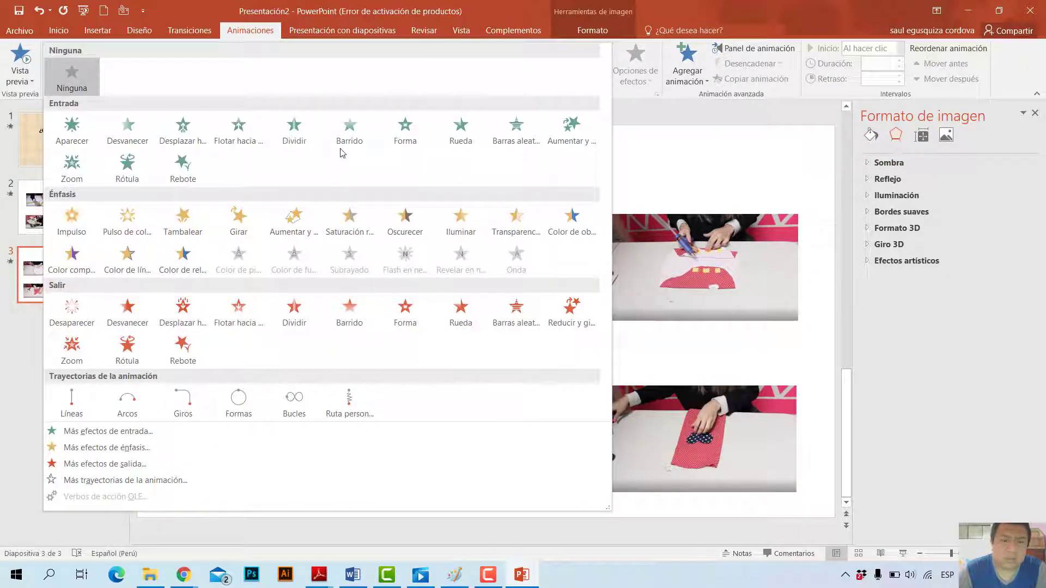
left_click(349, 131)
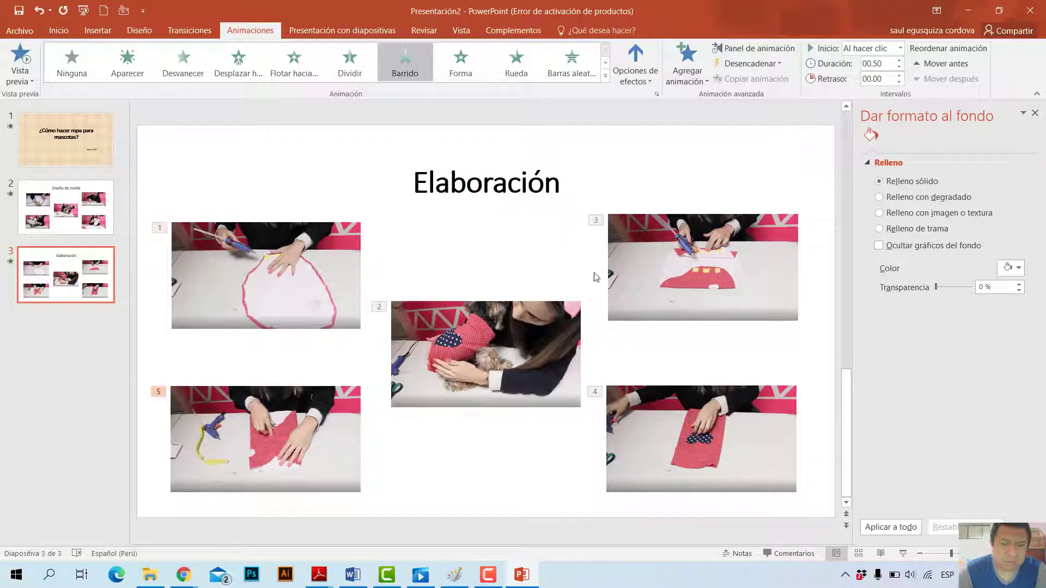
left_click(438, 460)
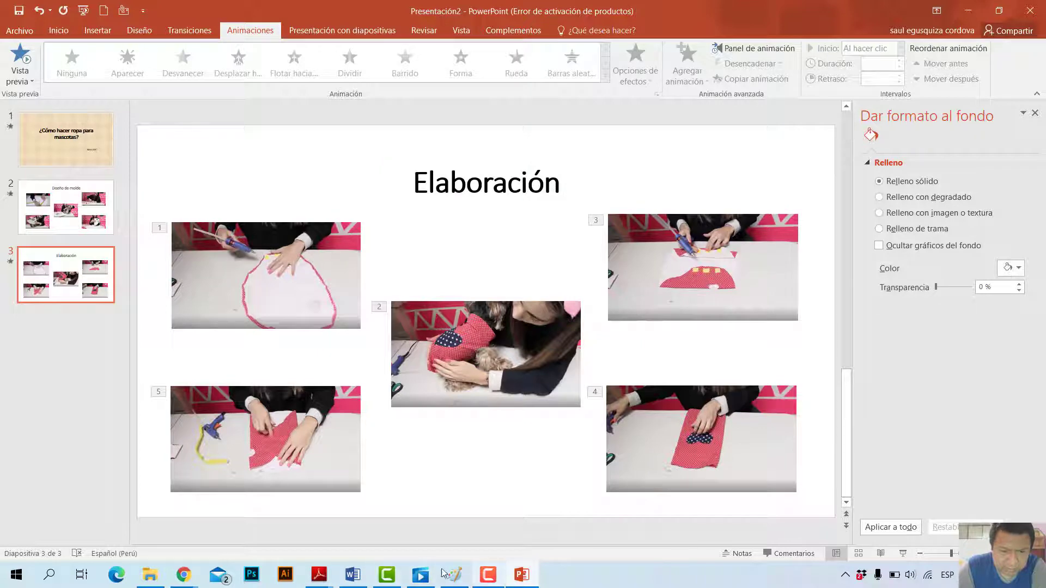
Read through page 92's video-creation steps 1–10 in the PDF, then minimize Adobe Reader.
mouse_move(318, 574)
left_click(398, 506)
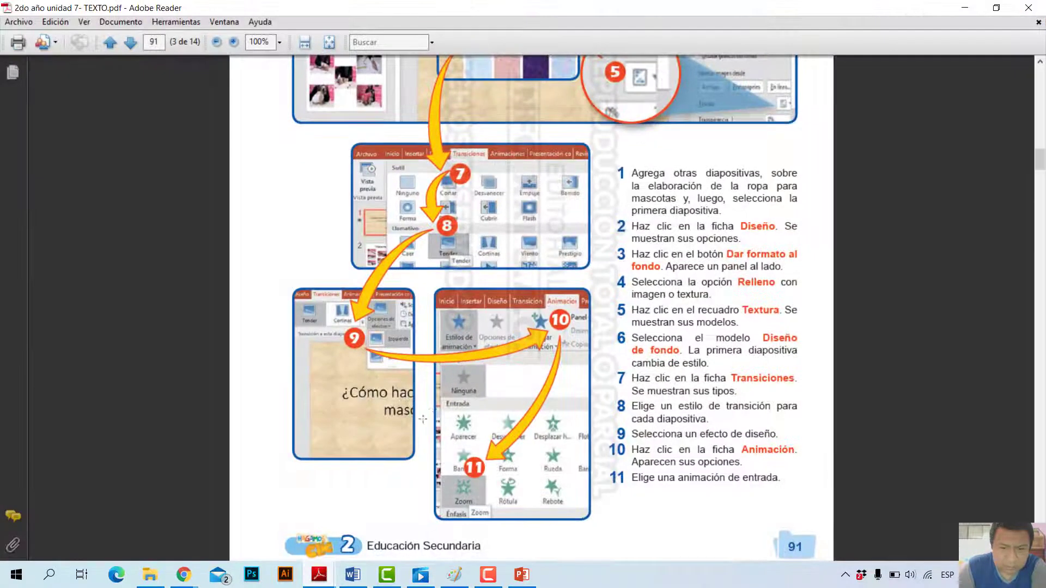
scroll(423, 419, "down", 3)
scroll(423, 419, "down", 5)
scroll(428, 413, "down", 5)
scroll(433, 408, "down", 2)
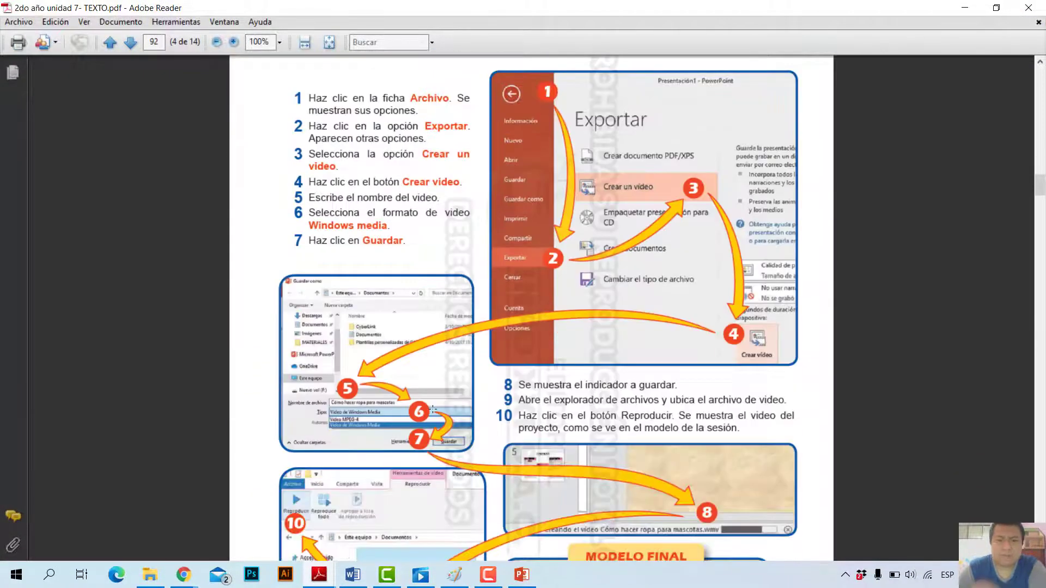
scroll(433, 409, "up", 3)
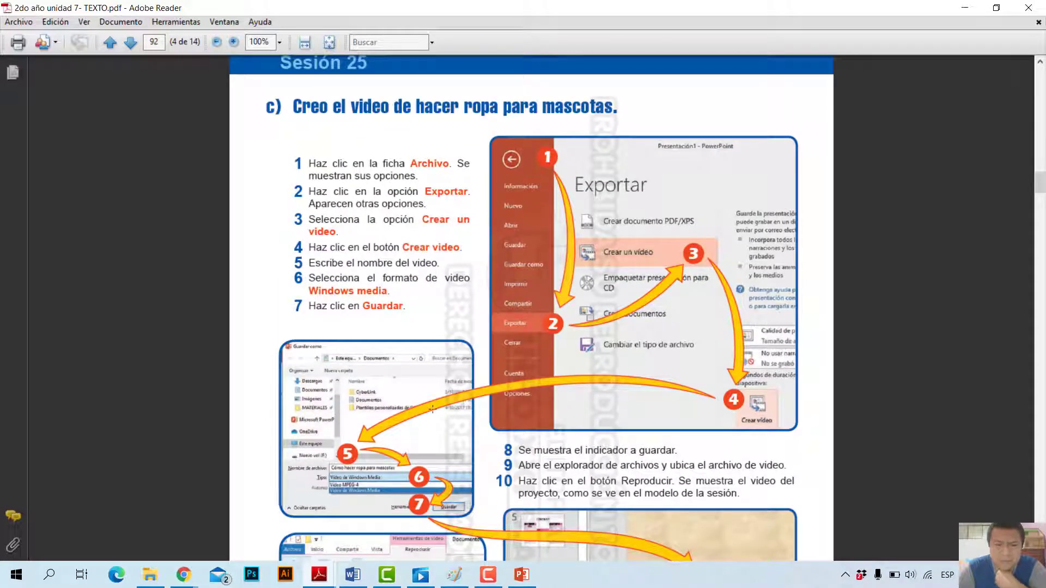
scroll(433, 408, "down", 4)
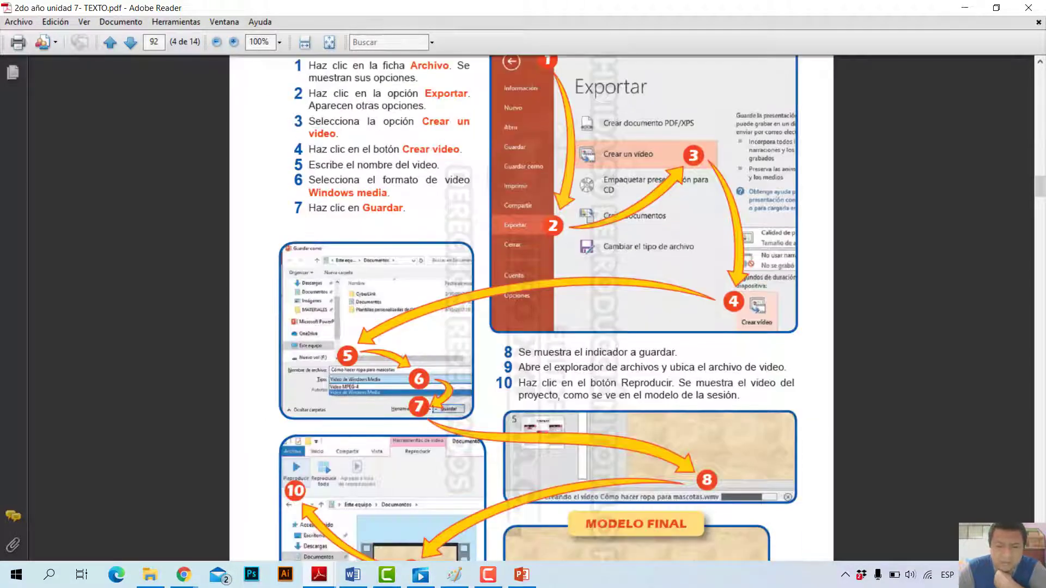
scroll(438, 384, "down", 3)
scroll(449, 399, "down", 4)
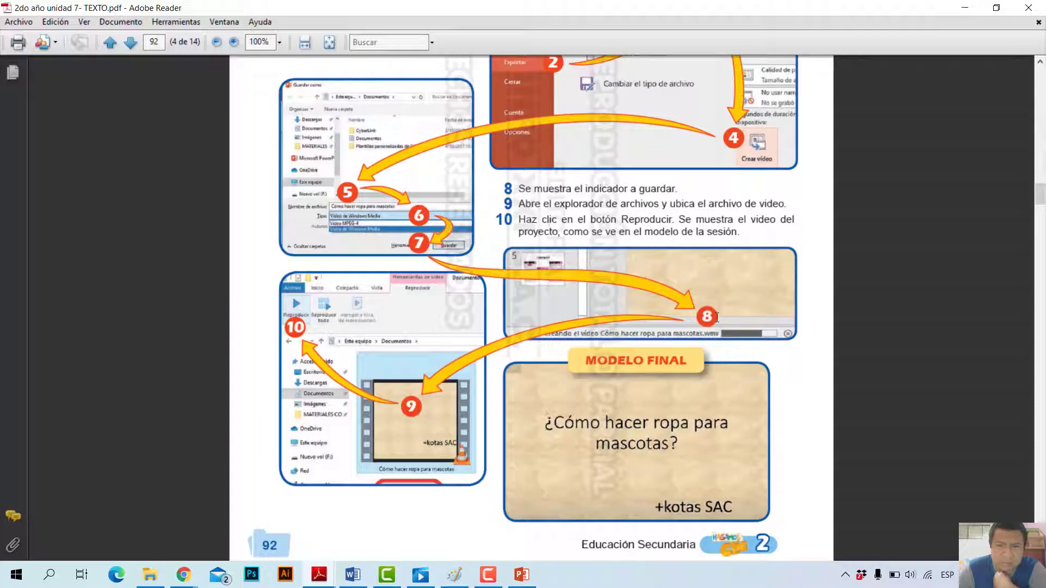
scroll(679, 318, "up", 2)
scroll(679, 319, "up", 5)
scroll(679, 321, "up", 6)
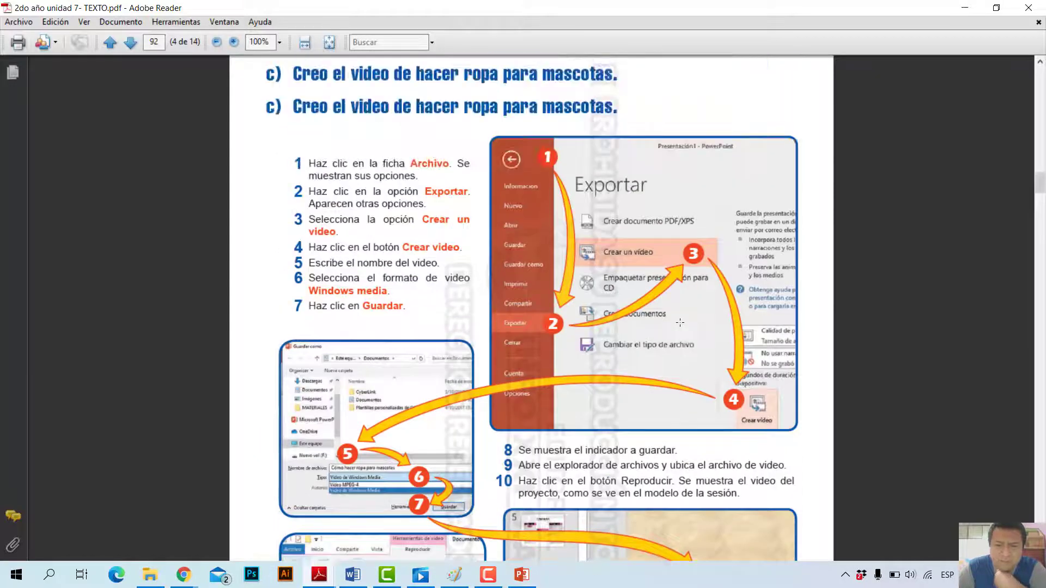
scroll(680, 323, "down", 5)
scroll(800, 363, "down", 5)
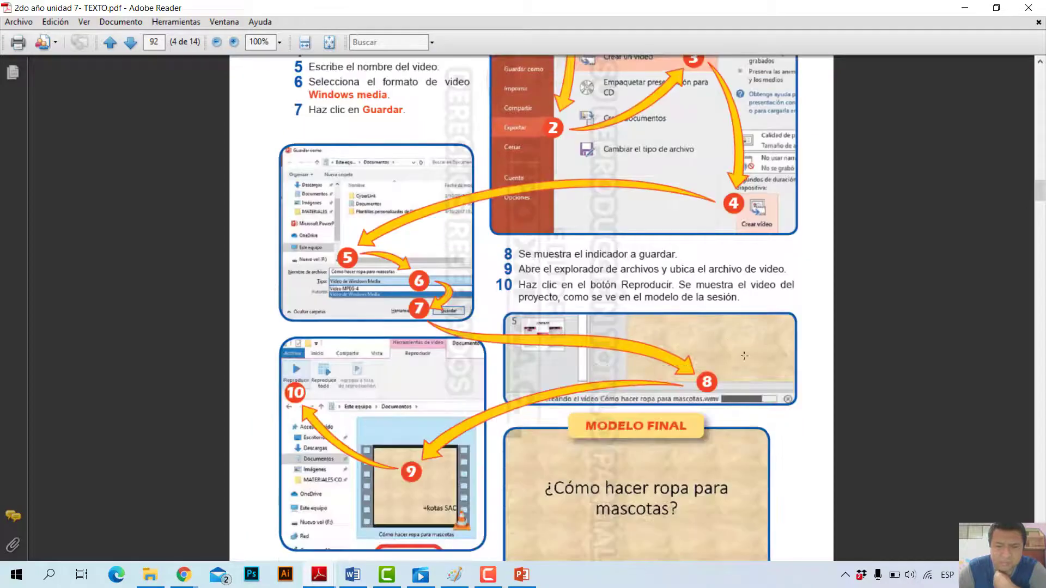
scroll(632, 373, "up", 1)
scroll(534, 349, "up", 7)
scroll(436, 325, "up", 3)
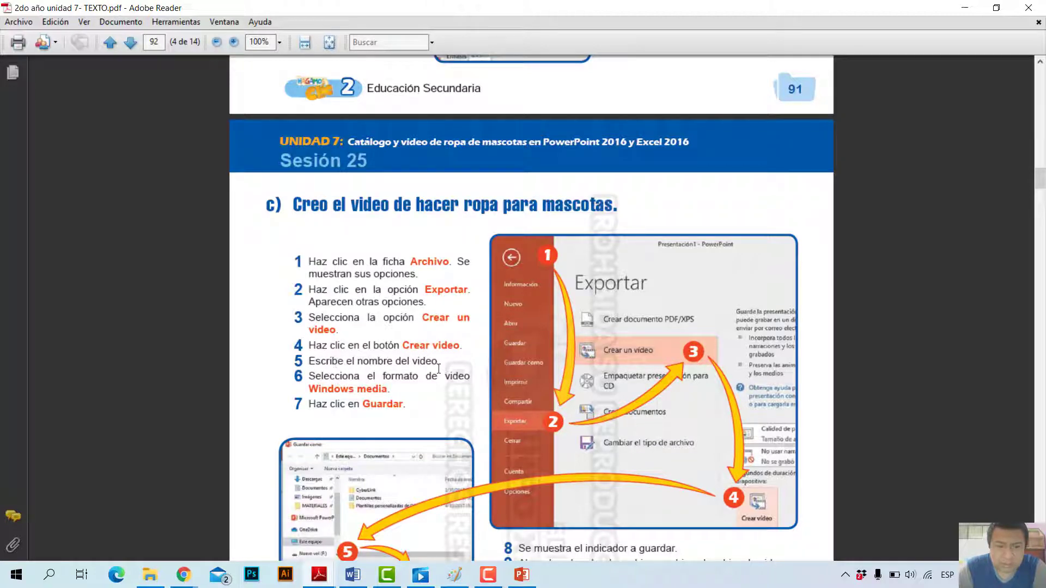
scroll(561, 387, "down", 5)
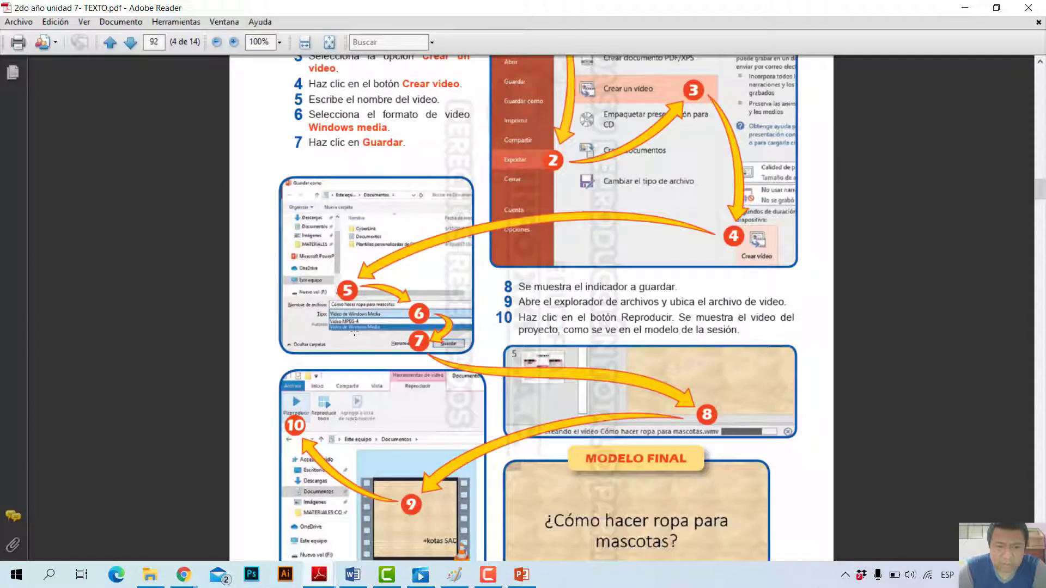
scroll(346, 315, "up", 2)
scroll(360, 294, "up", 1)
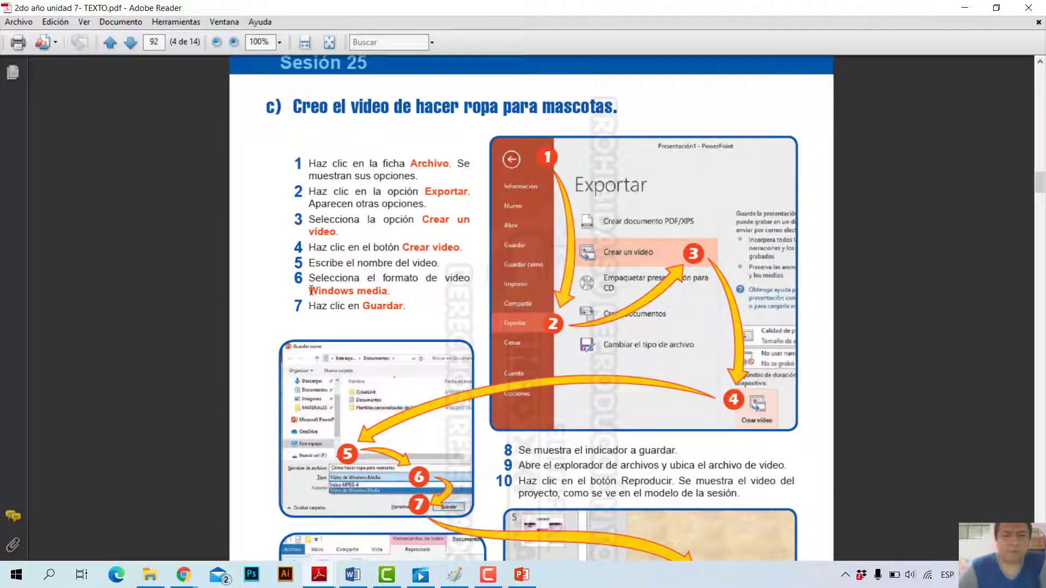
scroll(356, 308, "down", 1)
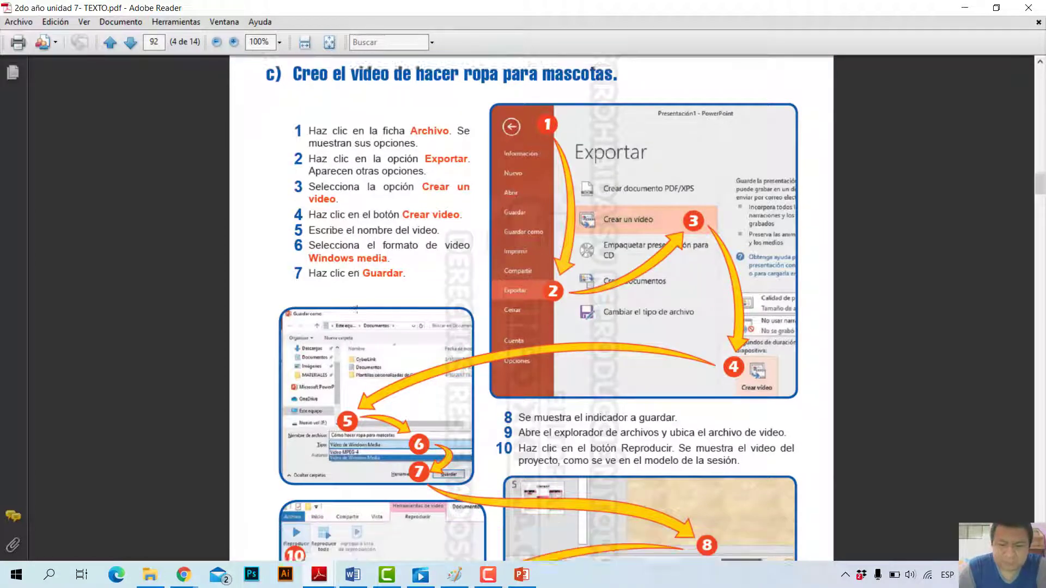
scroll(685, 235, "down", 4)
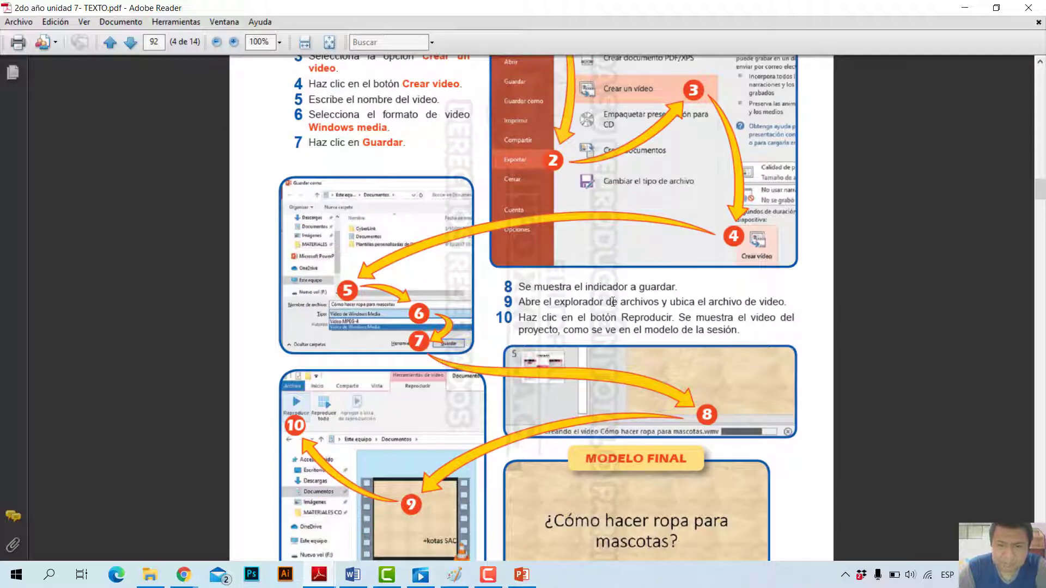
scroll(613, 301, "up", 4)
scroll(599, 343, "down", 2)
scroll(587, 384, "down", 6)
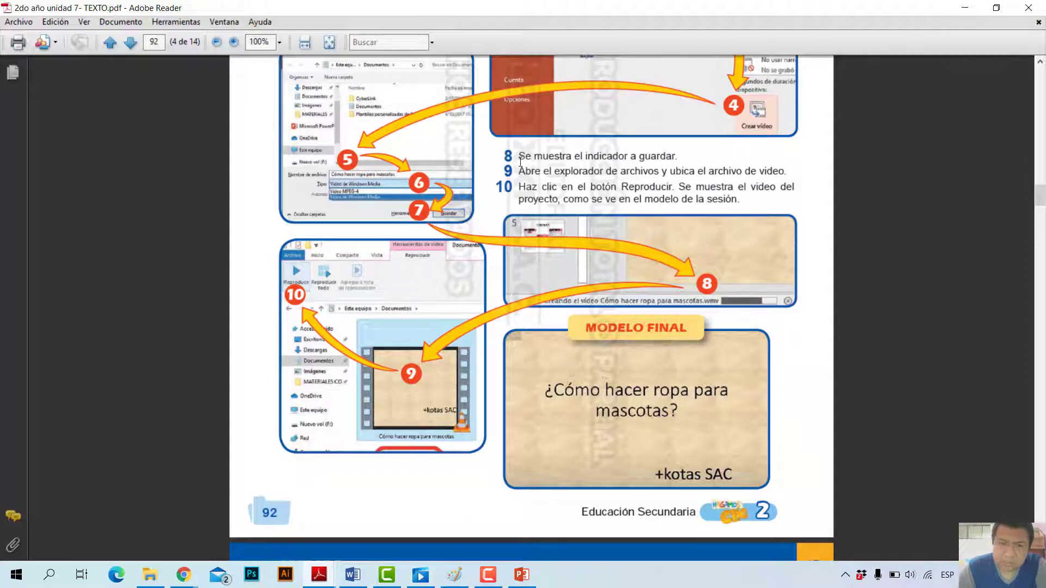
scroll(520, 160, "up", 3)
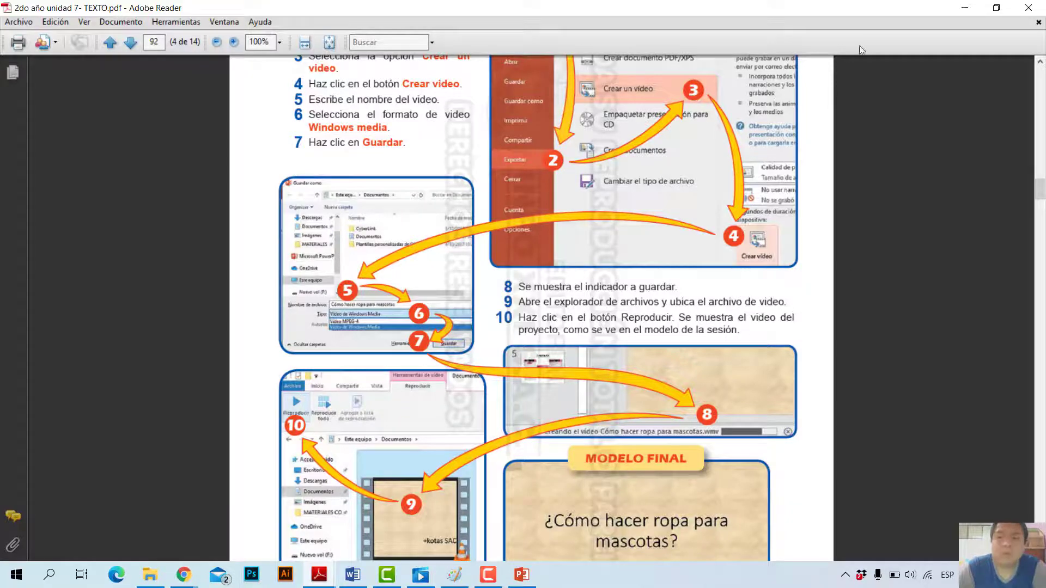
left_click(964, 8)
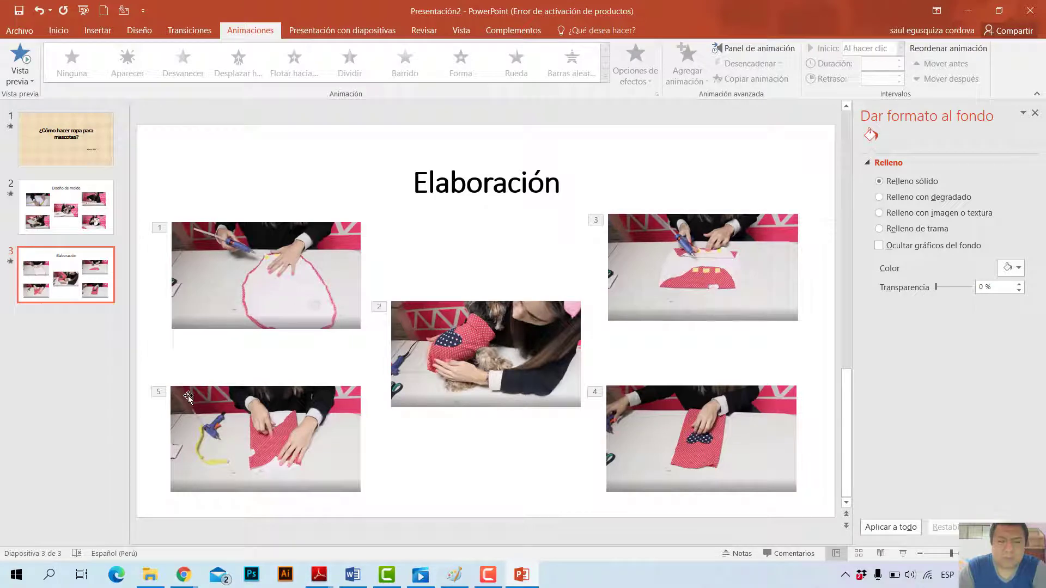
Start creating a video of the pet-clothes presentation from the File > Export options.
left_click(20, 31)
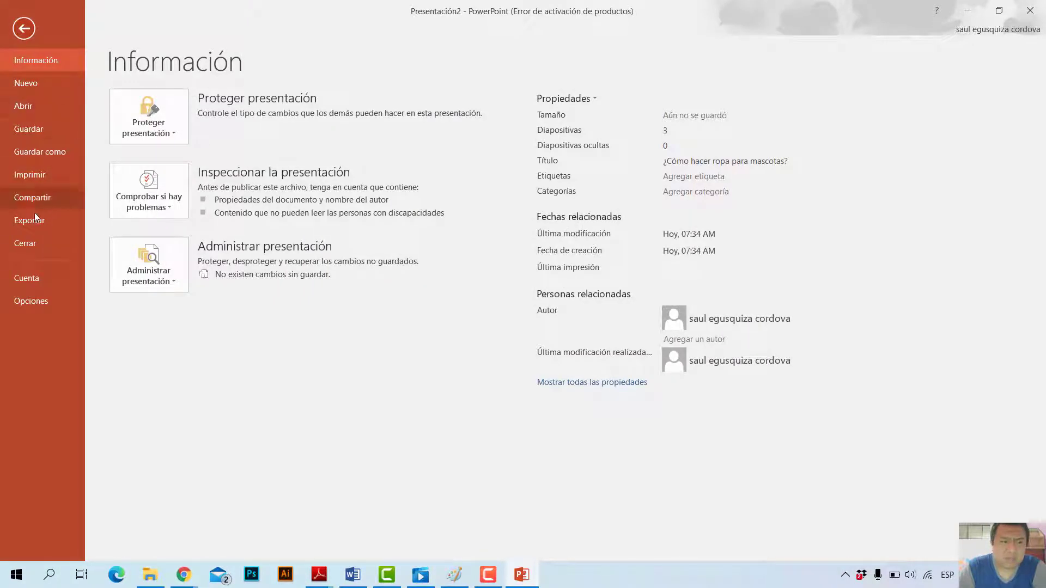
left_click(33, 220)
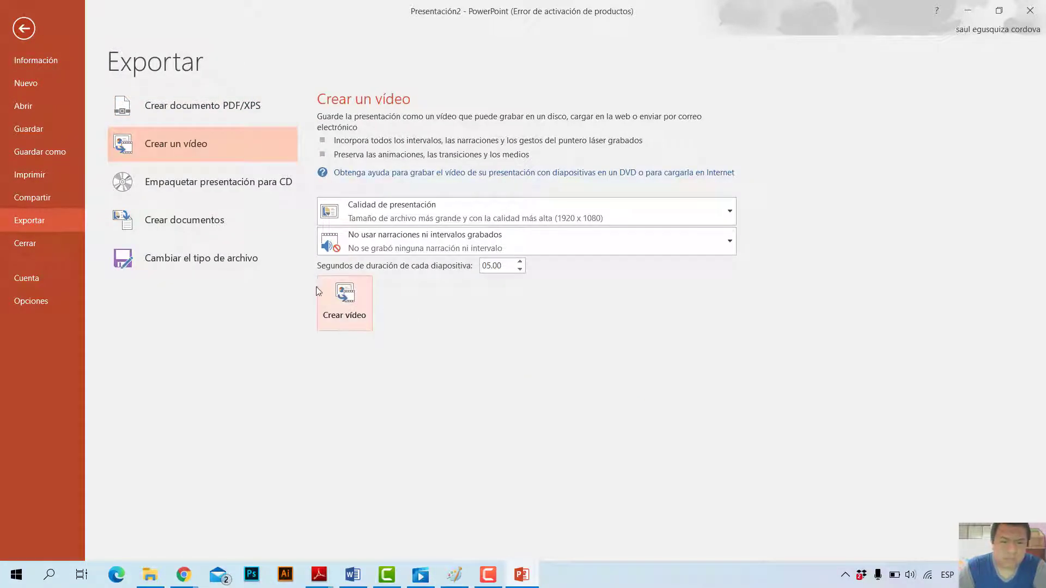
left_click(358, 312)
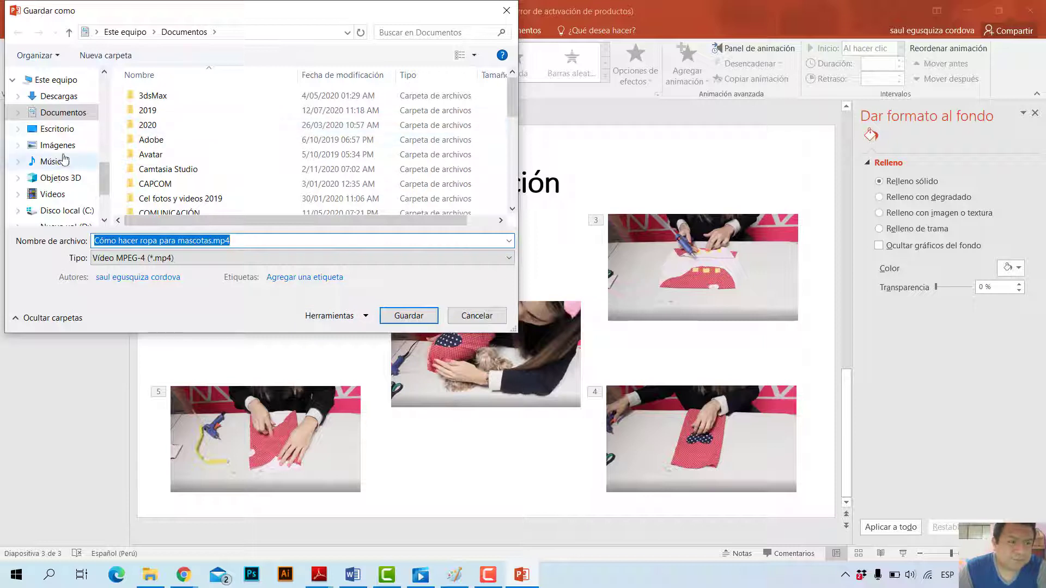
mouse_move(58, 129)
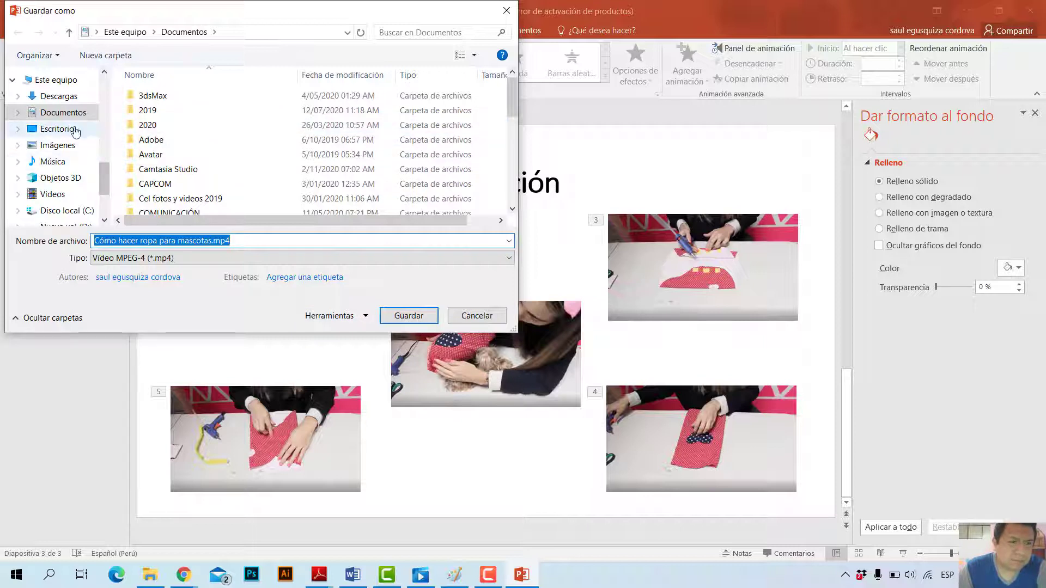
Save the video to the Desktop as Vídeo de Windows Media (*.wmv), 'Cómo hacer ropa para mascotas.wmv'.
left_click(62, 131)
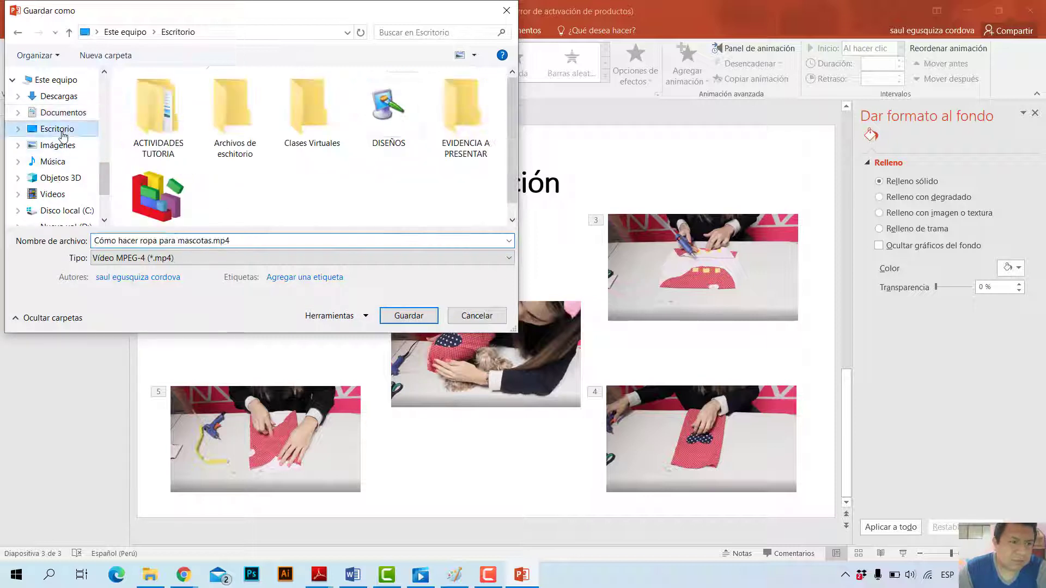
left_click(246, 260)
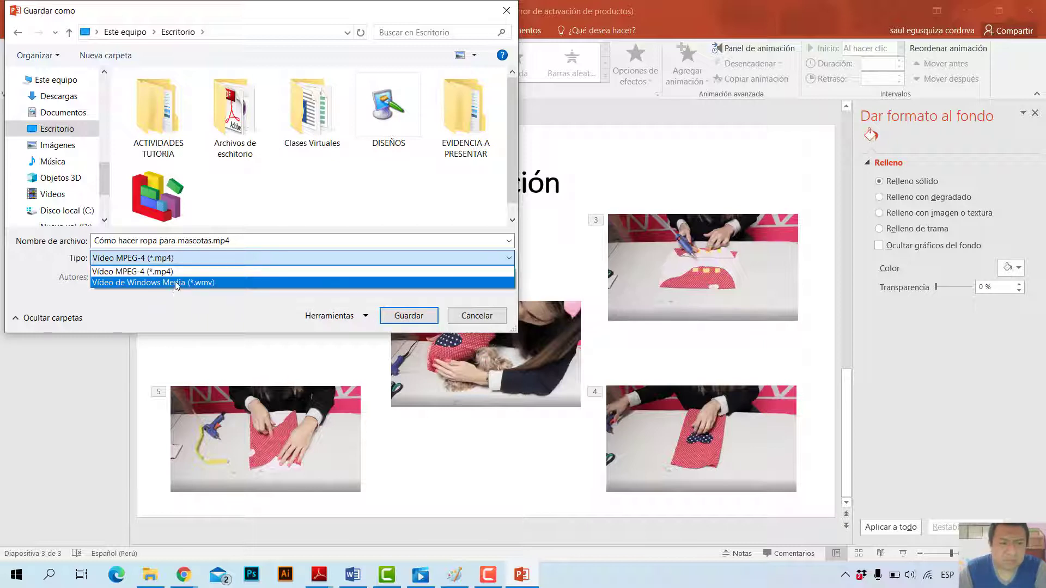
left_click(179, 282)
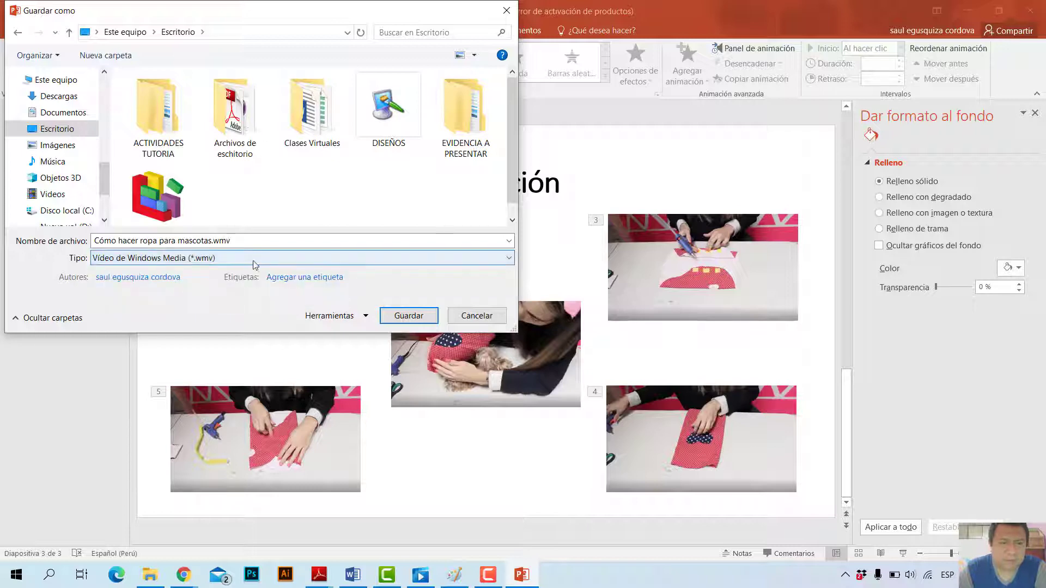
left_click(427, 320)
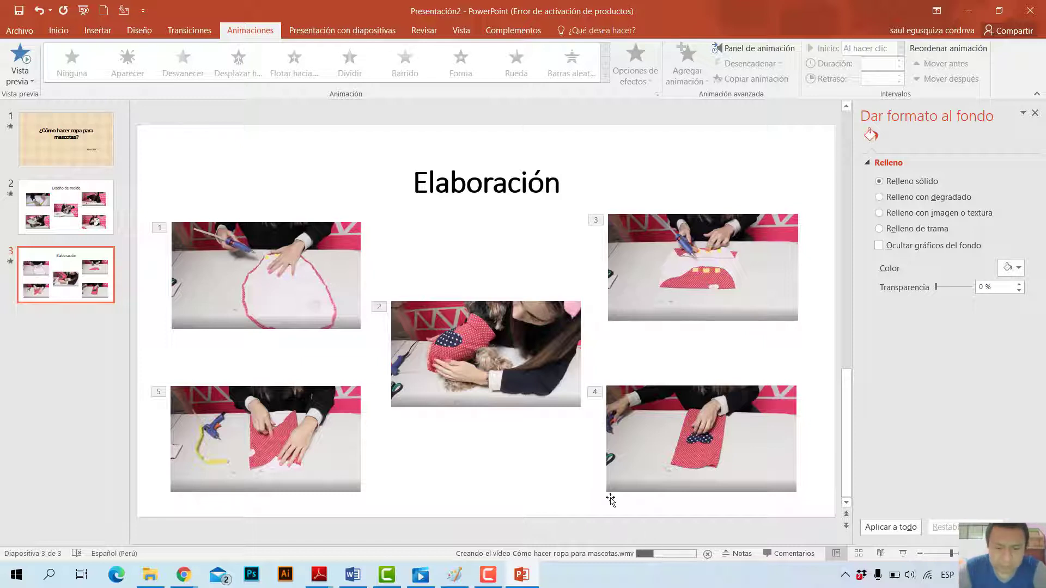
Bring the YouTube window forward and return to the 'elaboro ropa de mascota' search results.
left_click(466, 574)
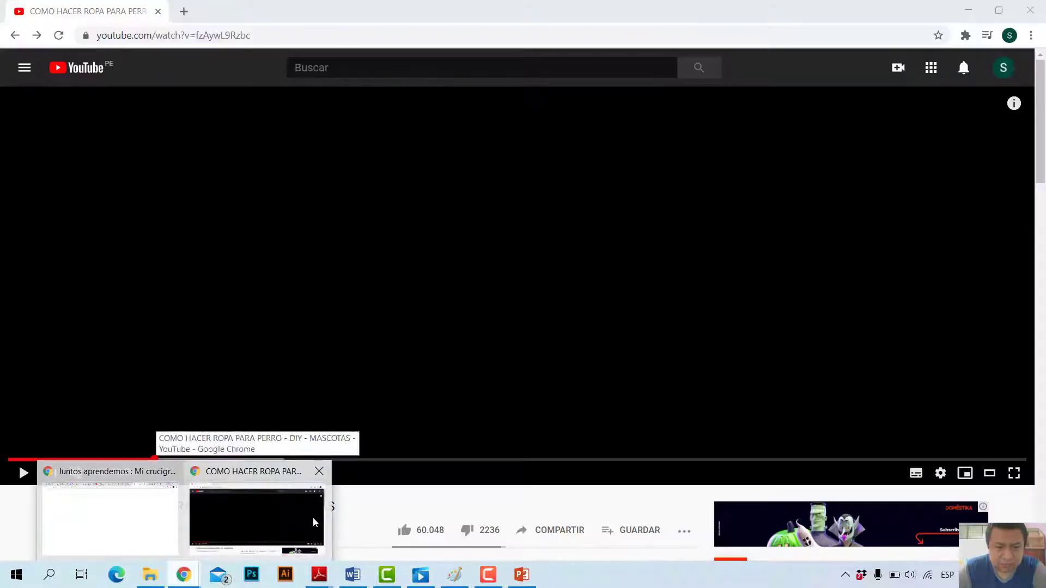
mouse_move(183, 574)
left_click(312, 517)
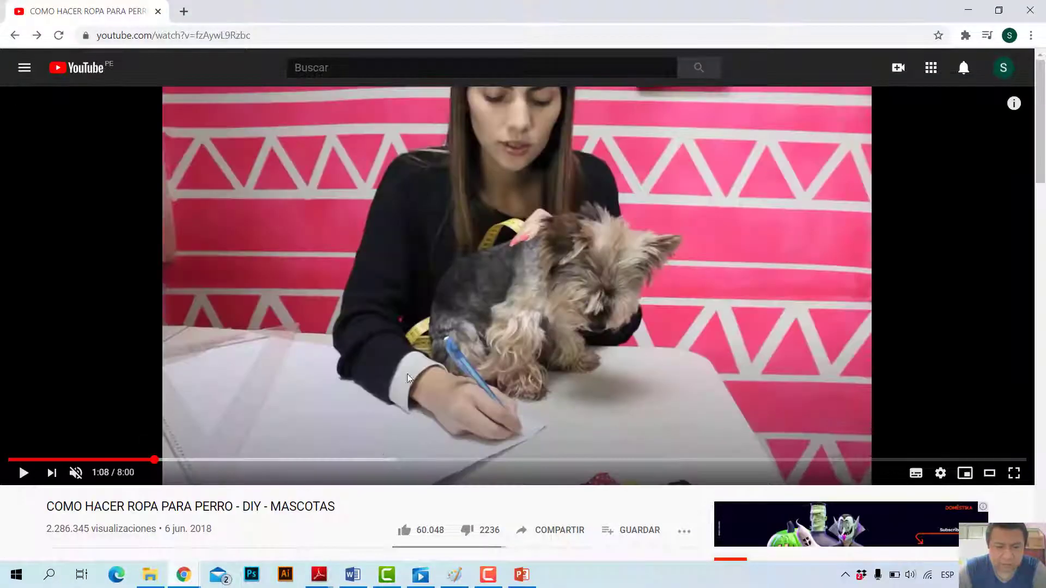
scroll(383, 315, "down", 3)
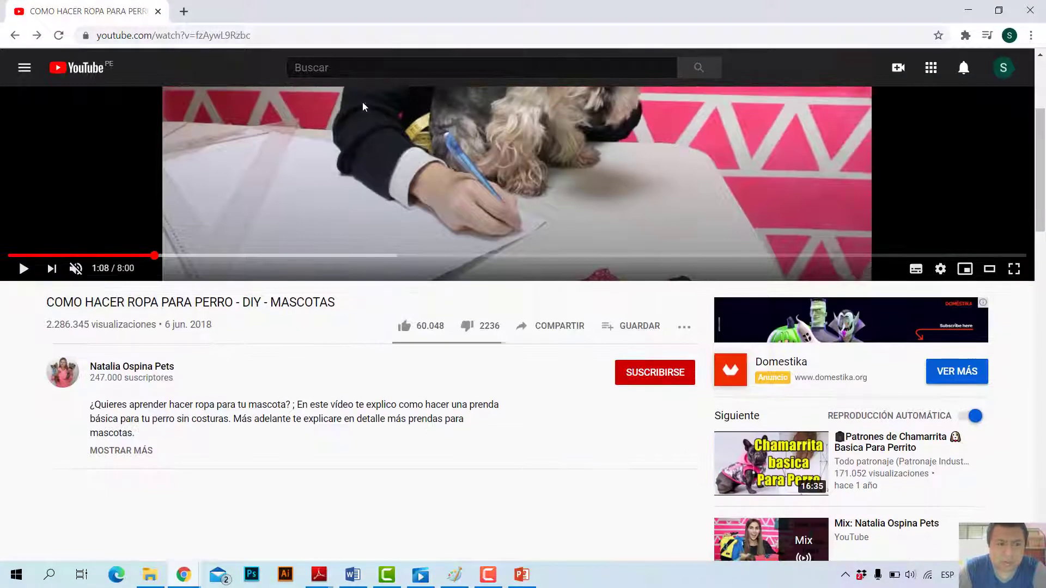
scroll(879, 289, "up", 3)
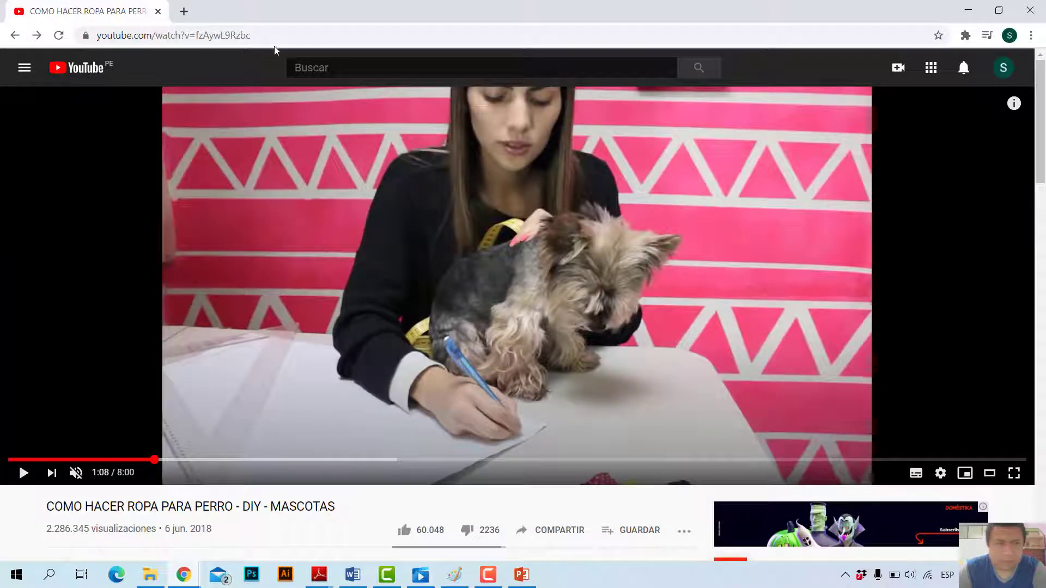
left_click(15, 35)
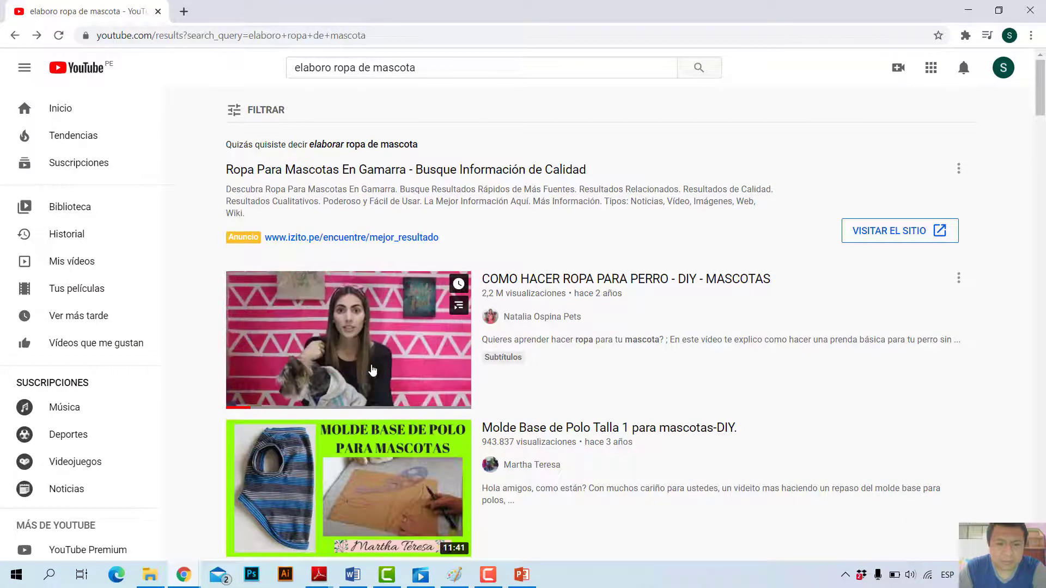
mouse_move(348, 338)
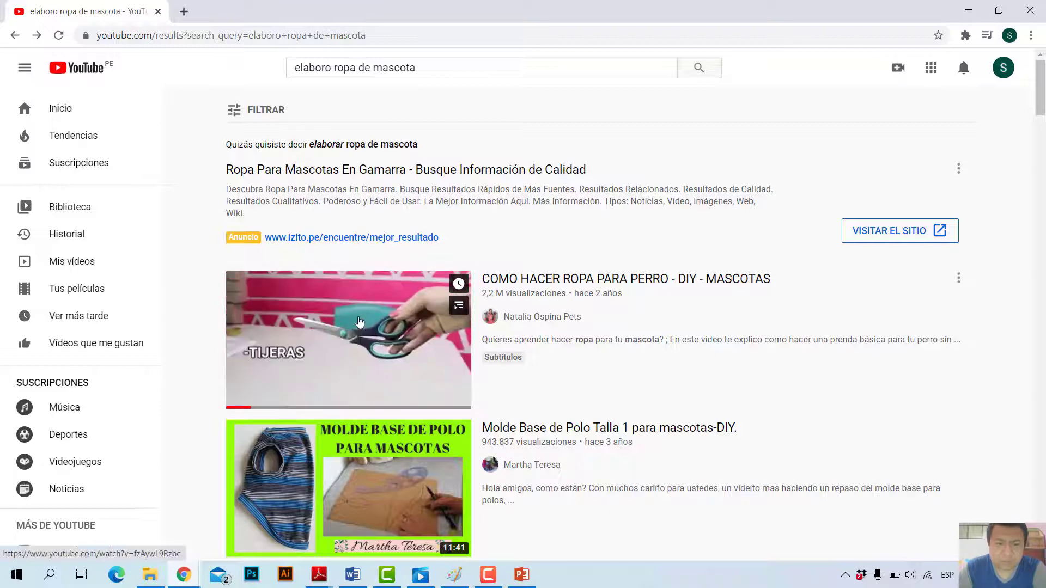
Play 'COMO HACER ROPA PARA PERRO', skip the ad and jump ahead to about 0:11.
left_click(361, 324)
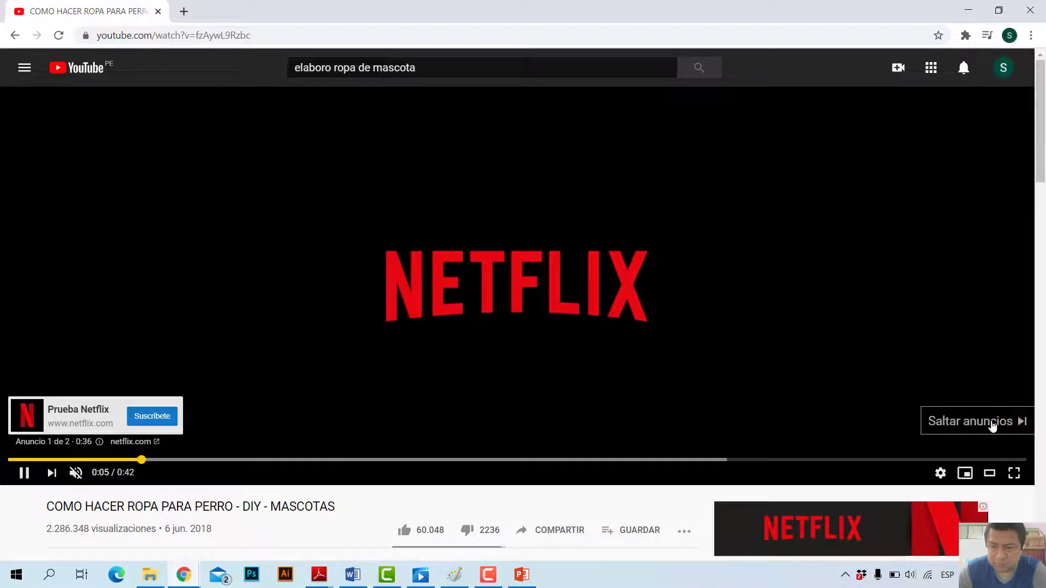
left_click(994, 428)
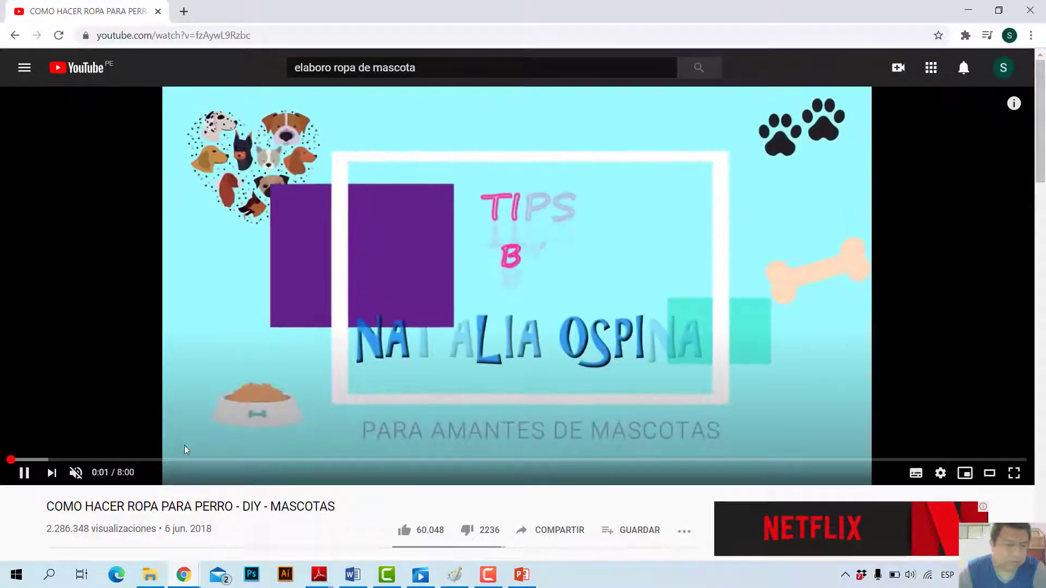
left_click(33, 461)
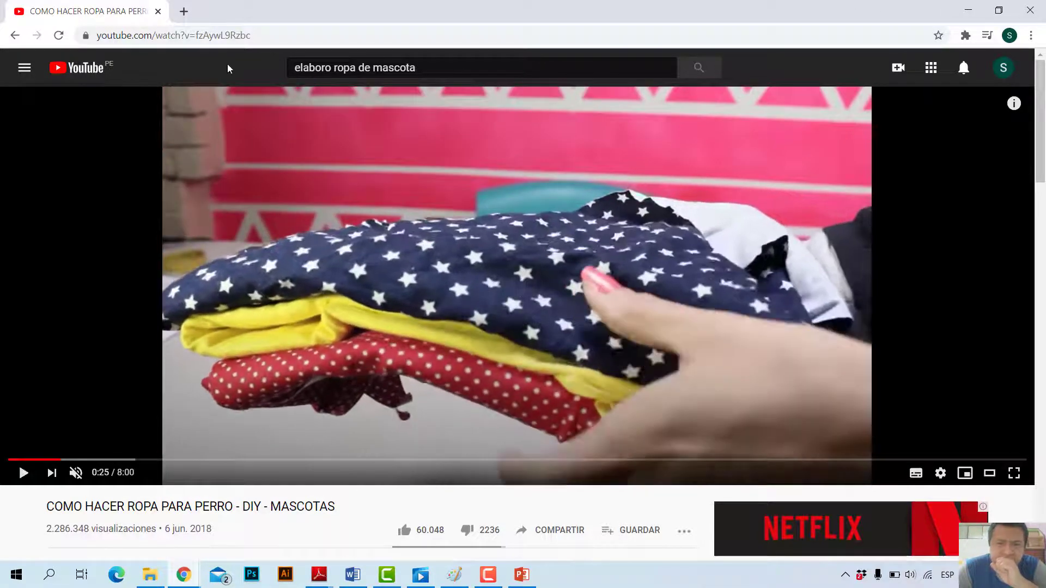
left_click(521, 574)
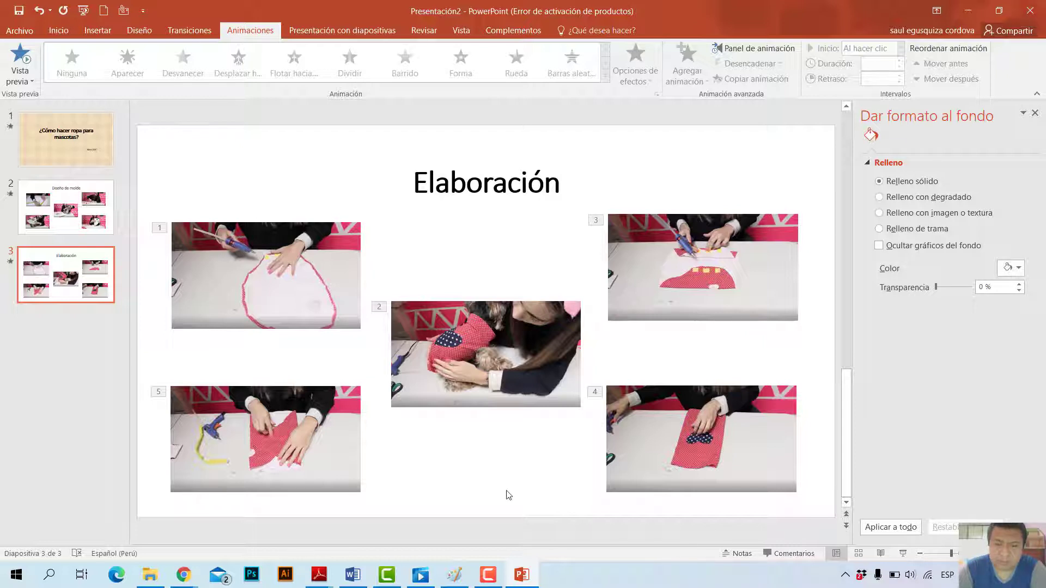
left_click(970, 10)
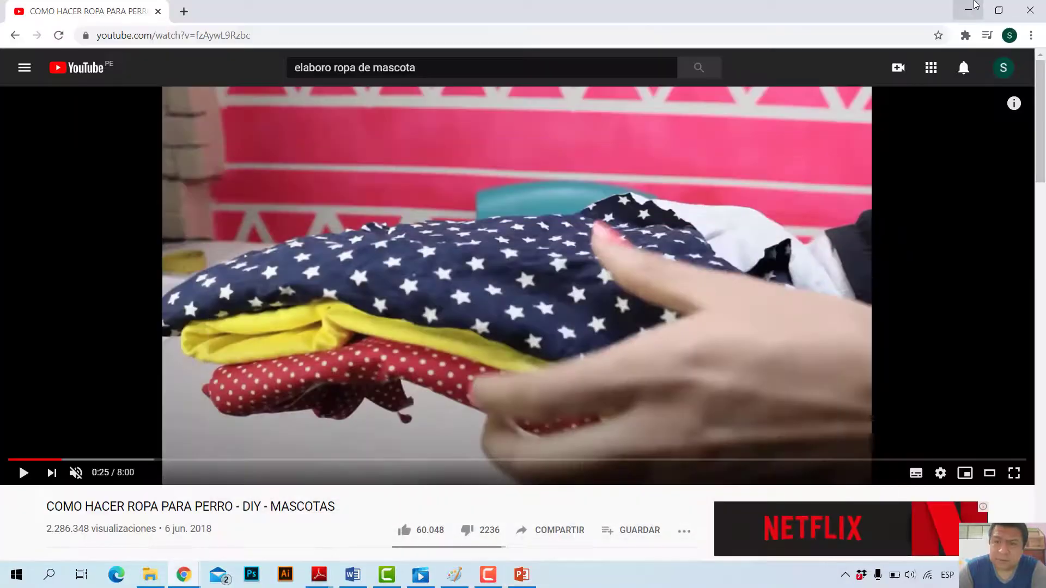
Minimize the browser and Paint, then open the exported pet-clothes WMV from the Desktop.
left_click(973, 9)
left_click(973, 9)
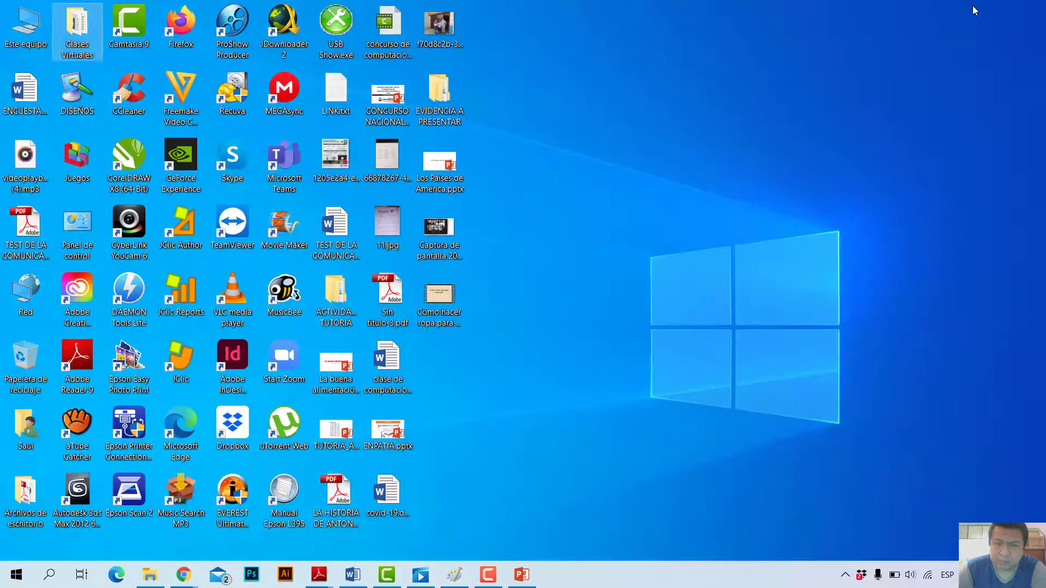
left_click(455, 317)
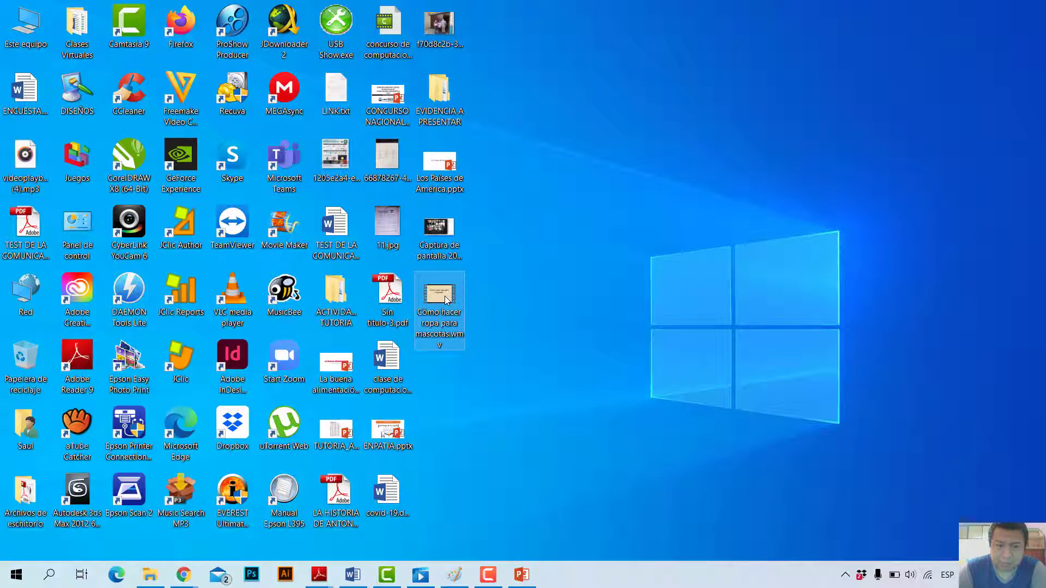
double_click(446, 300)
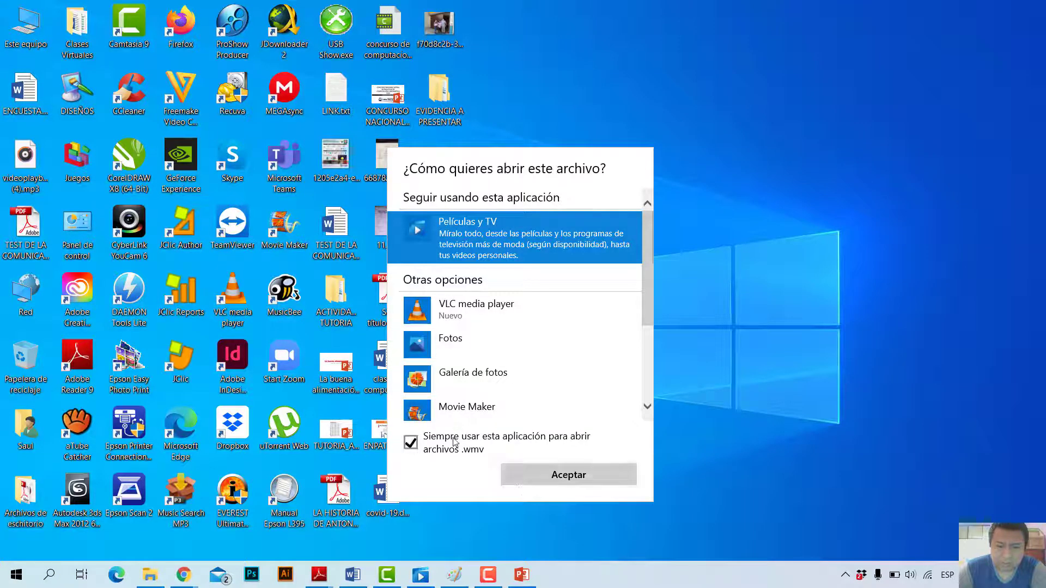
Play the 22-second video full screen in Películas y TV, then close the player.
left_click(534, 477)
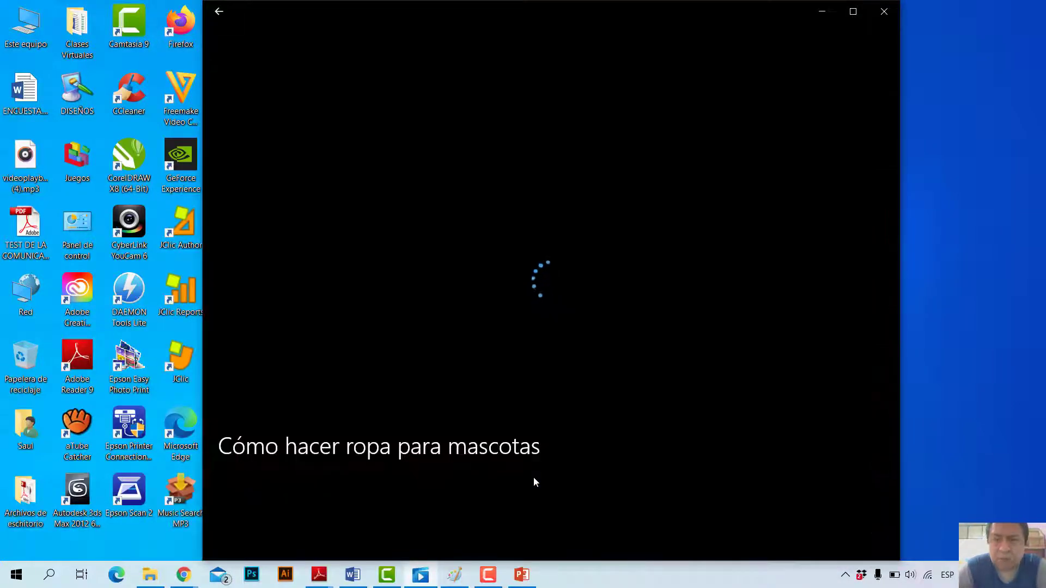
left_click(853, 12)
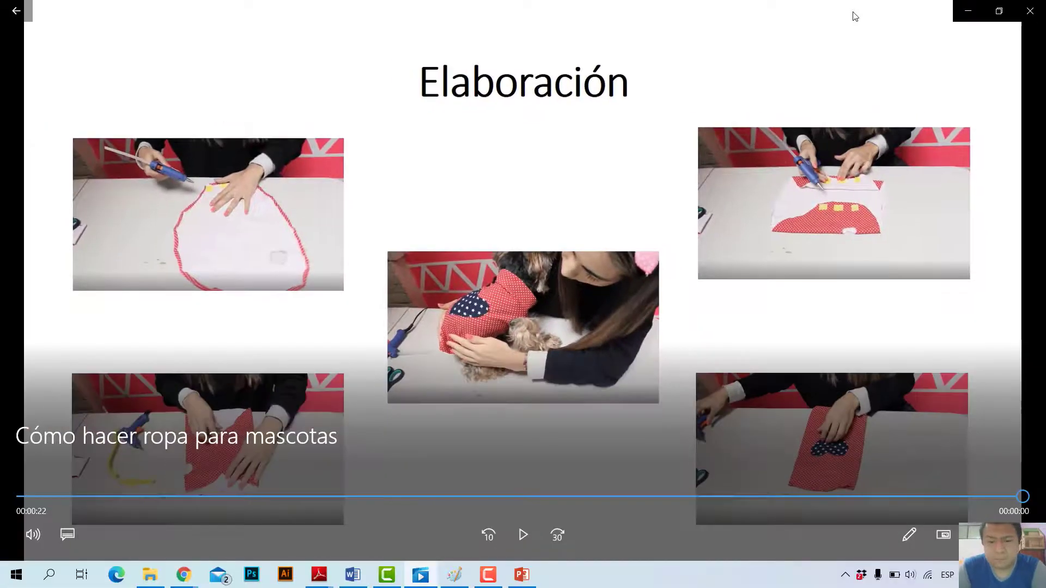
left_click(1030, 11)
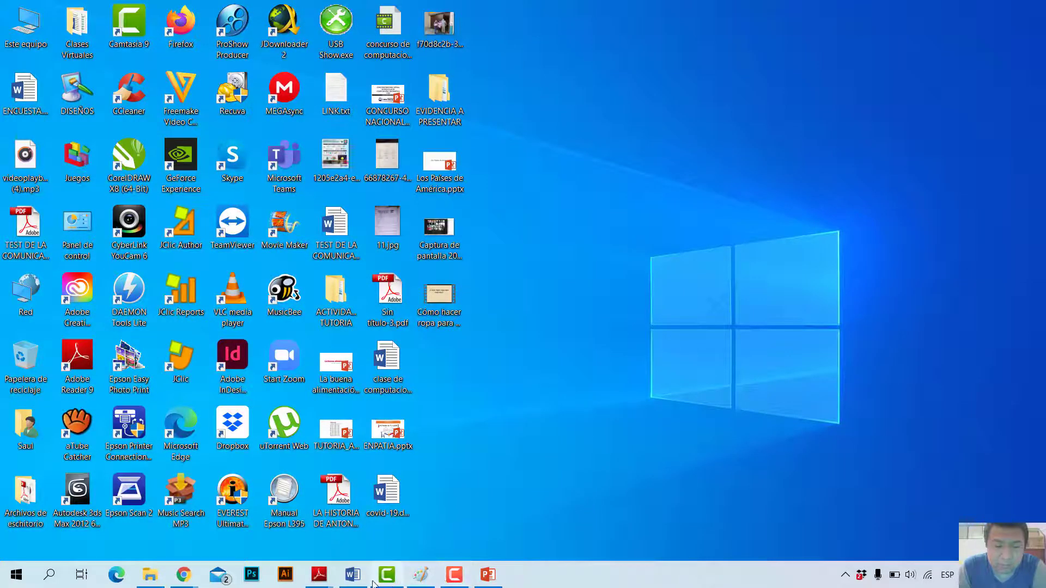
mouse_move(454, 574)
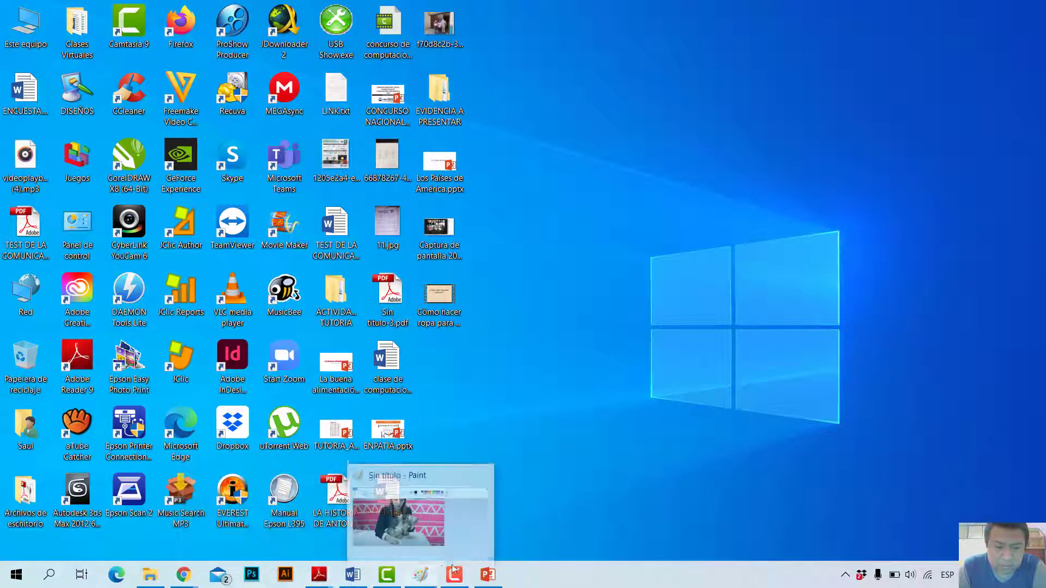
left_click(488, 575)
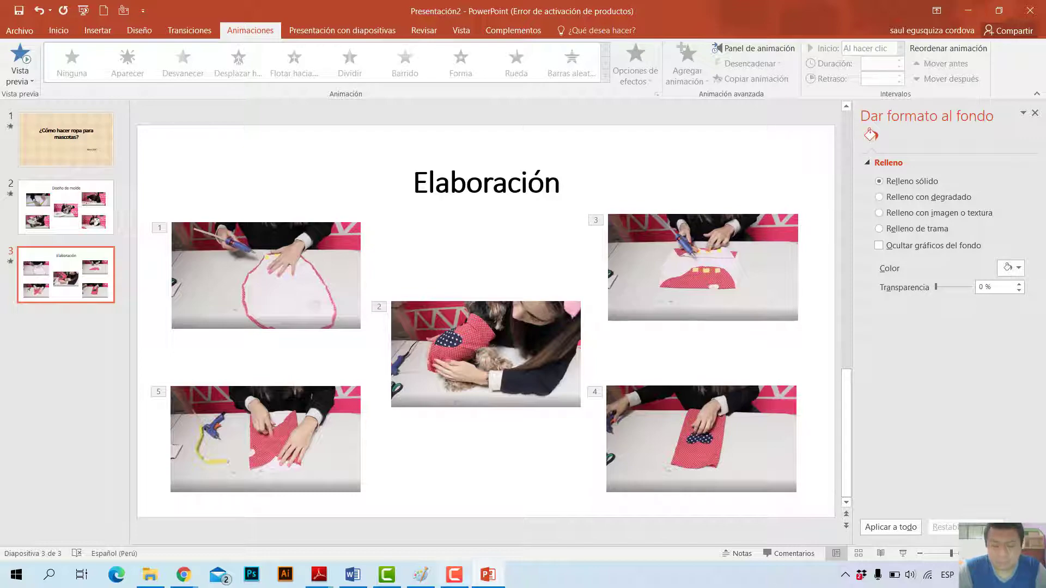
left_click(463, 578)
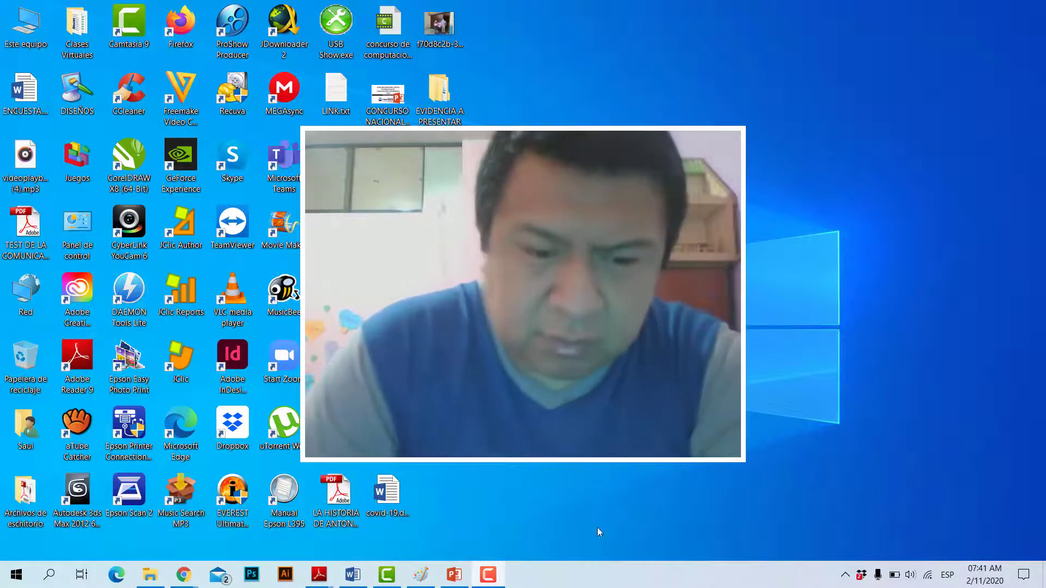
mouse_move(318, 574)
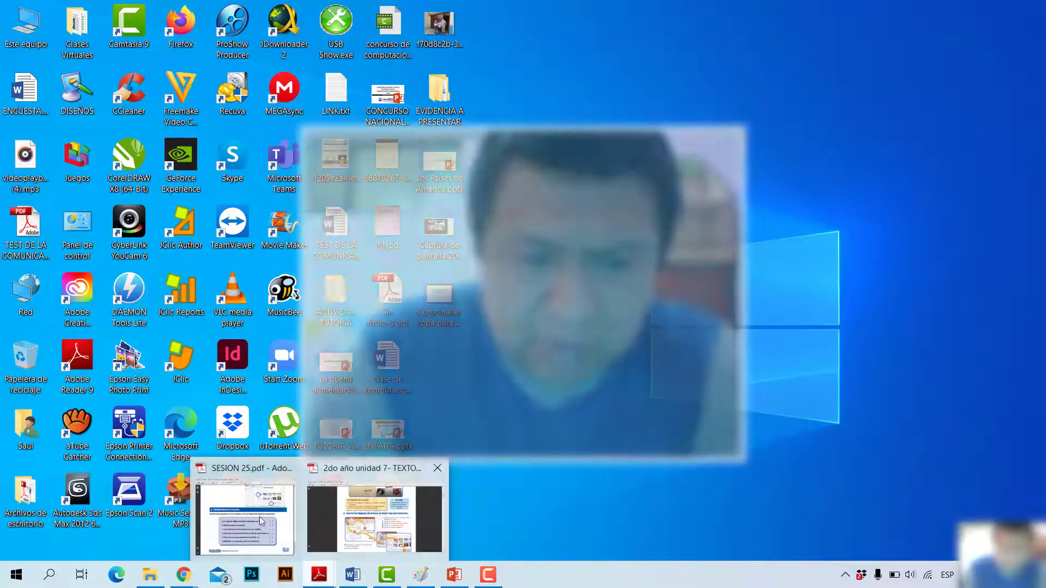
Open SESION 25.pdf in Adobe Reader and scroll up to page 1.
left_click(245, 512)
scroll(641, 387, "up", 1)
scroll(623, 378, "up", 5)
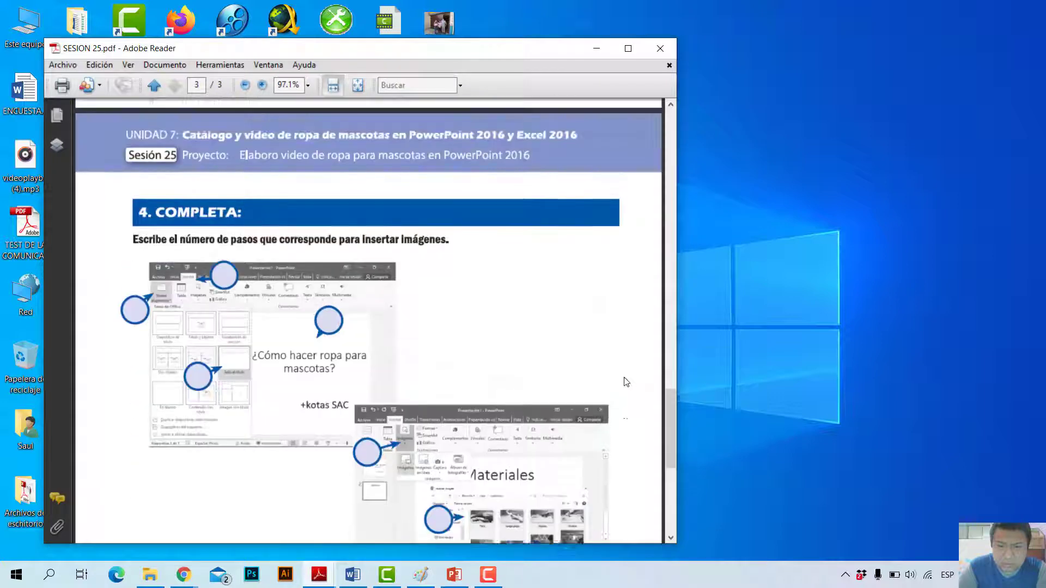
scroll(624, 378, "up", 3)
scroll(602, 397, "up", 2)
scroll(602, 402, "up", 3)
scroll(602, 402, "up", 2)
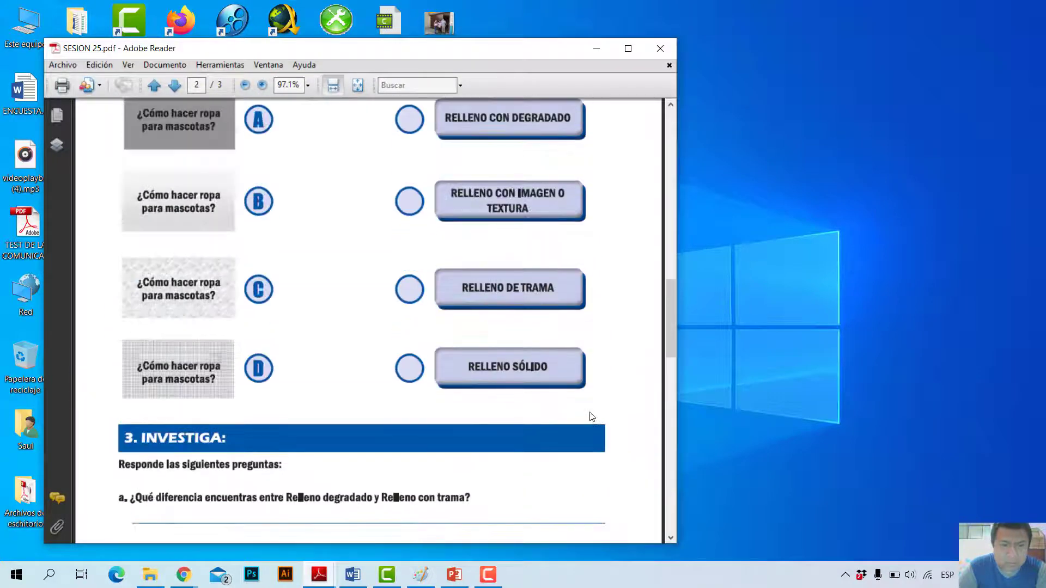
scroll(600, 406, "up", 5)
scroll(589, 418, "up", 4)
scroll(589, 419, "up", 5)
scroll(567, 420, "up", 1)
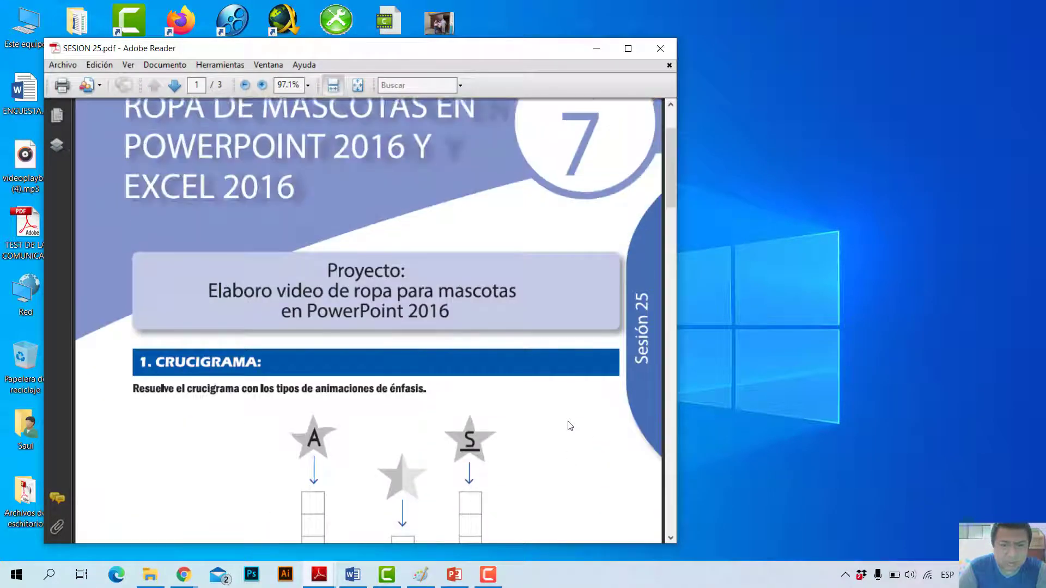
scroll(567, 420, "up", 2)
scroll(568, 421, "down", 4)
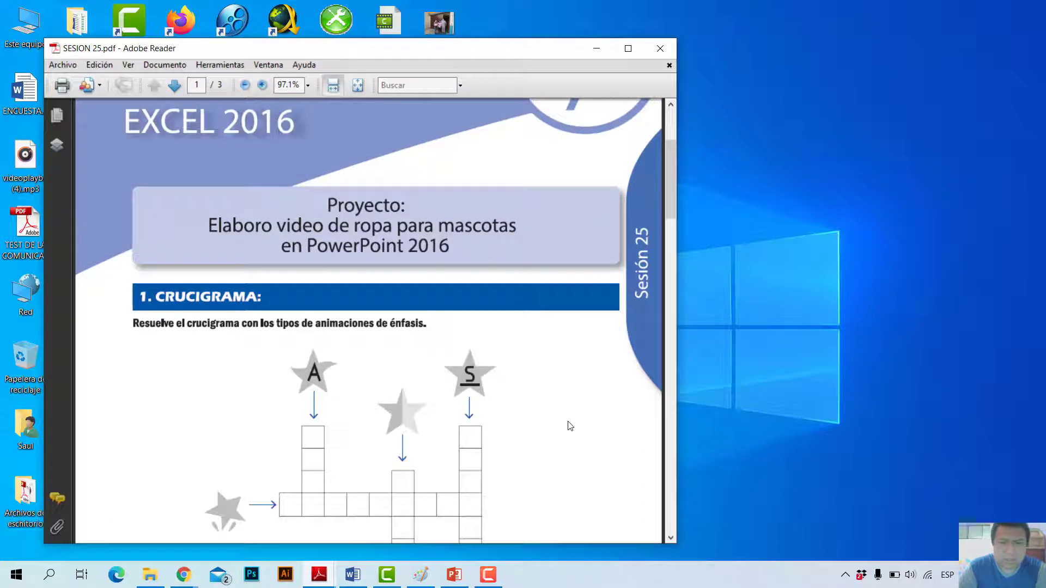
Maximize the Reader window and set zoom to 100% with the page 1 crossword in view.
left_click(627, 48)
scroll(400, 323, "down", 3)
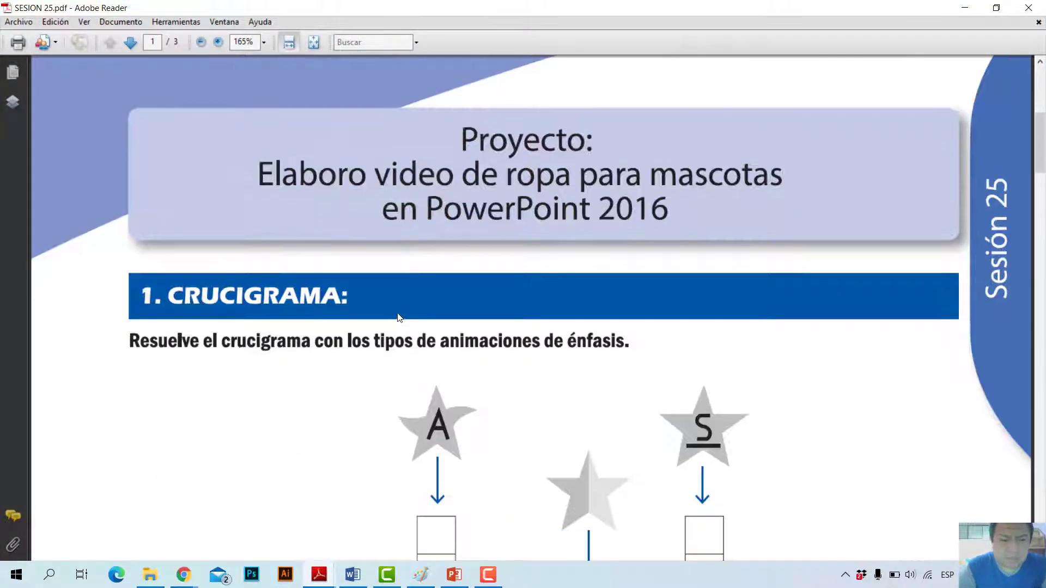
scroll(402, 316, "down", 1)
scroll(402, 315, "down", 1)
key("ctrl+1")
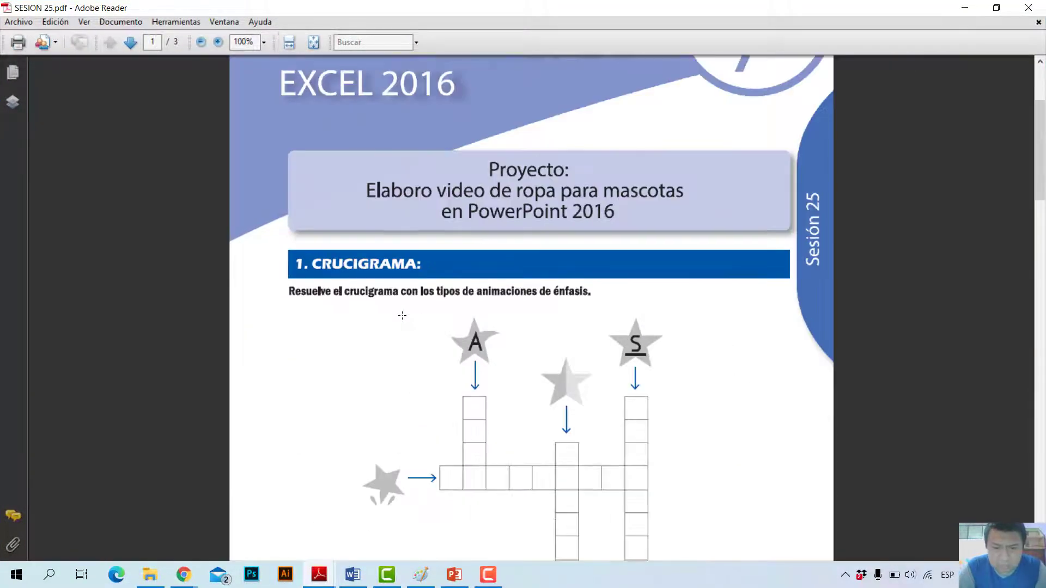
scroll(402, 311, "down", 4)
scroll(436, 272, "down", 4)
scroll(515, 170, "up", 3)
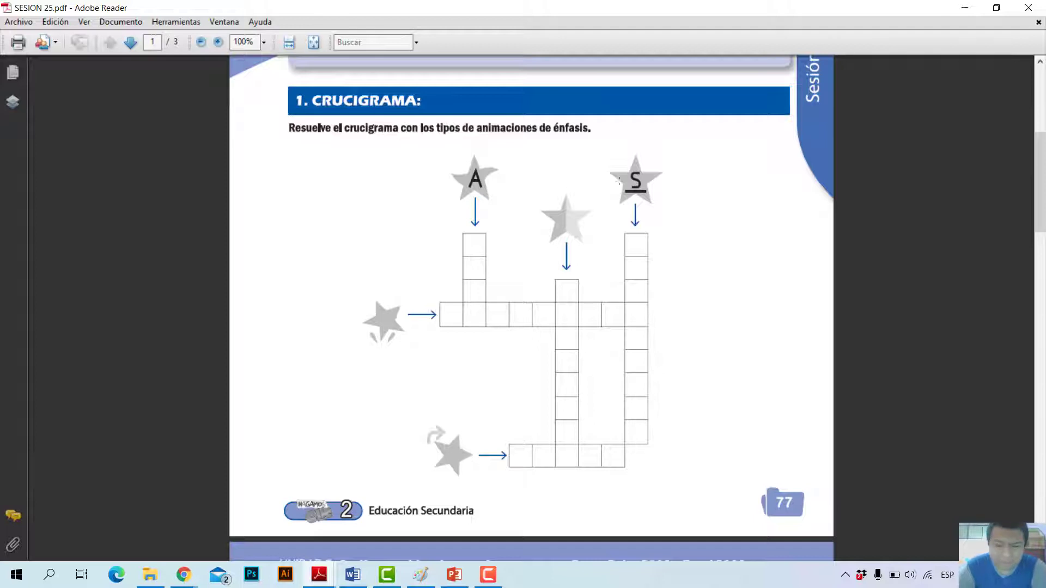
Show the full Animaciones gallery for the middle picture on the Diseño de molde slide.
left_click(454, 575)
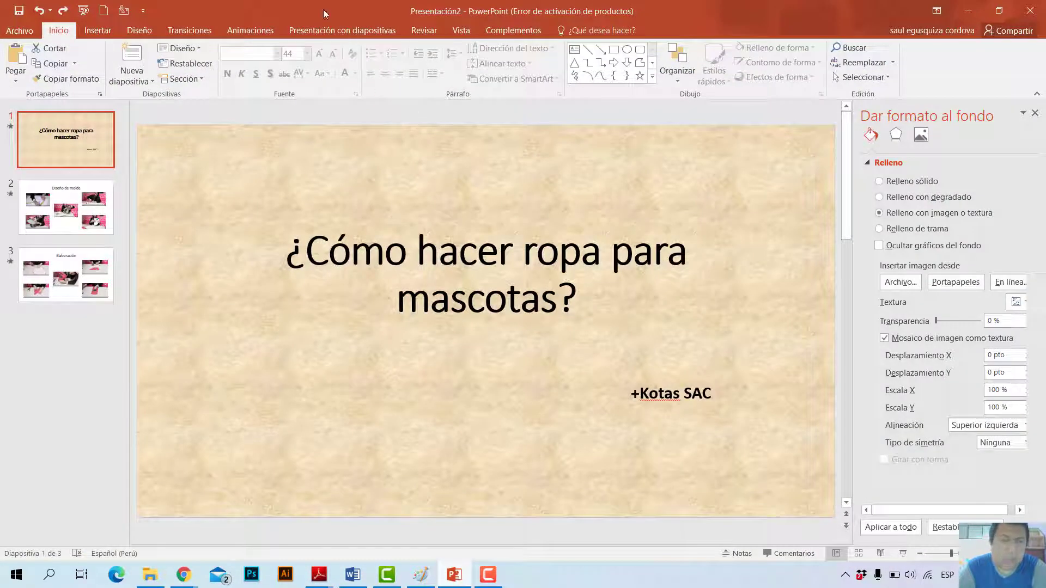
left_click(252, 29)
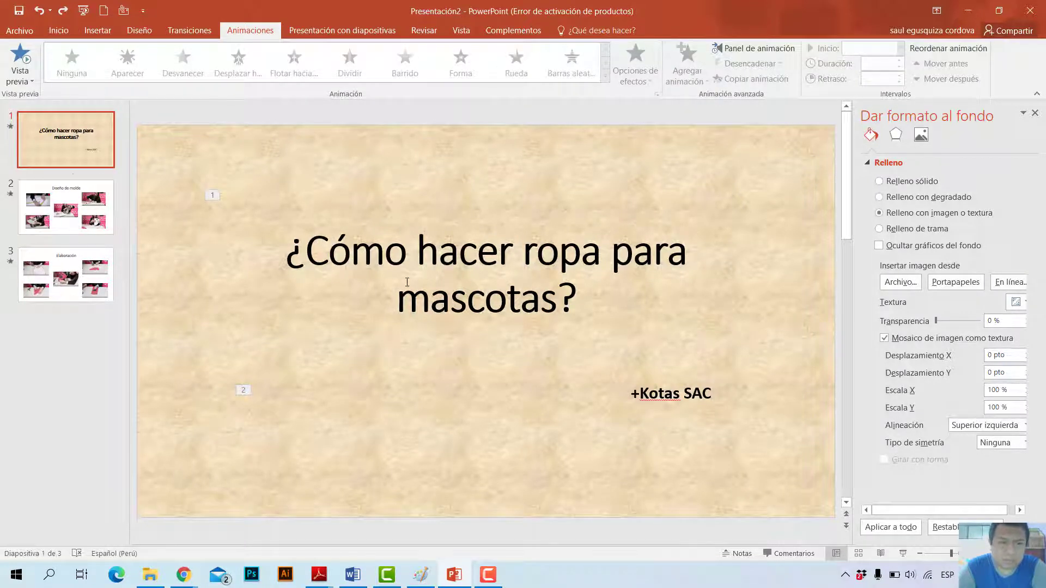
left_click(82, 212)
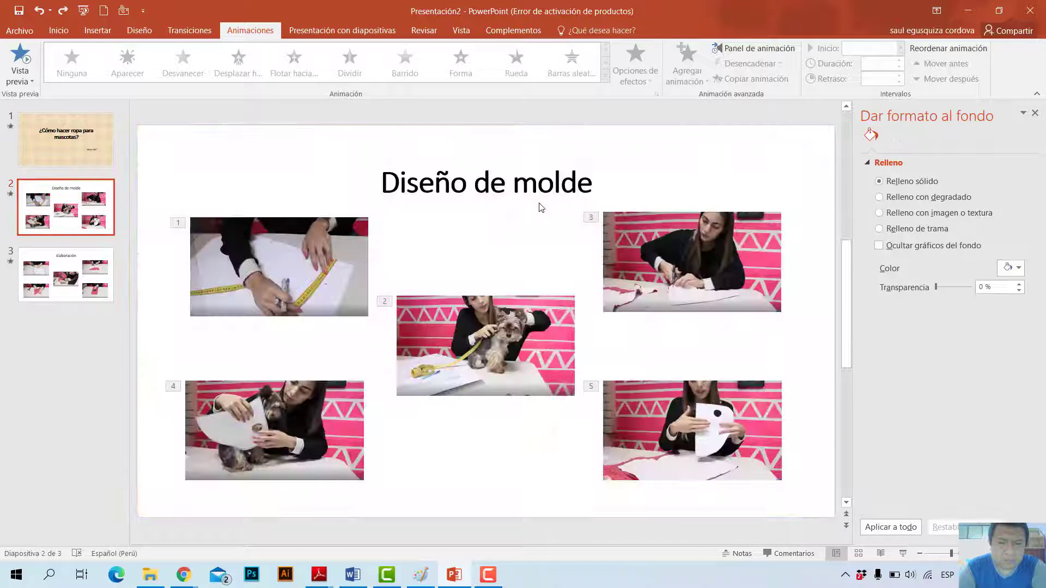
left_click(510, 343)
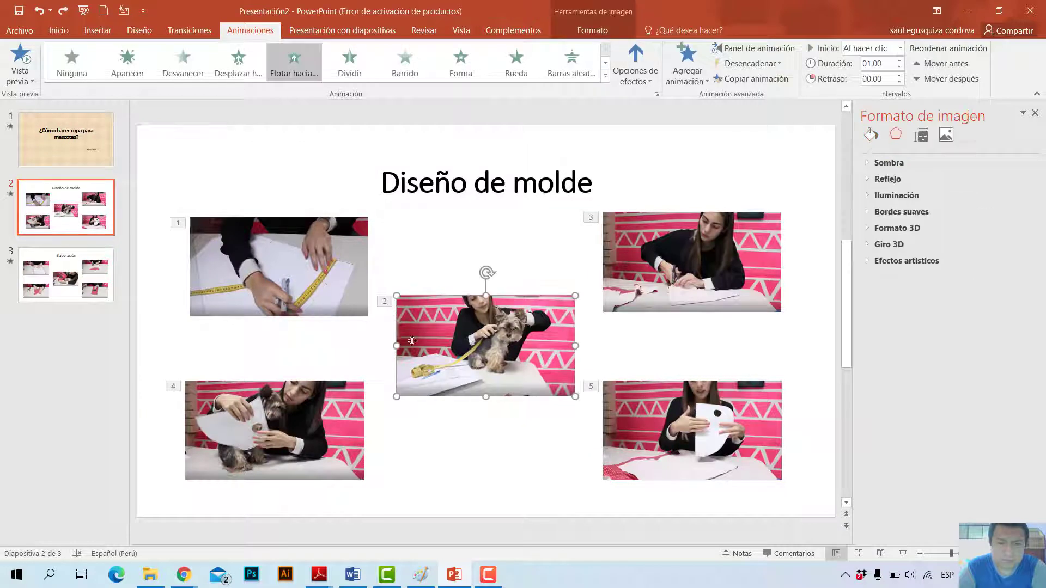
left_click(606, 76)
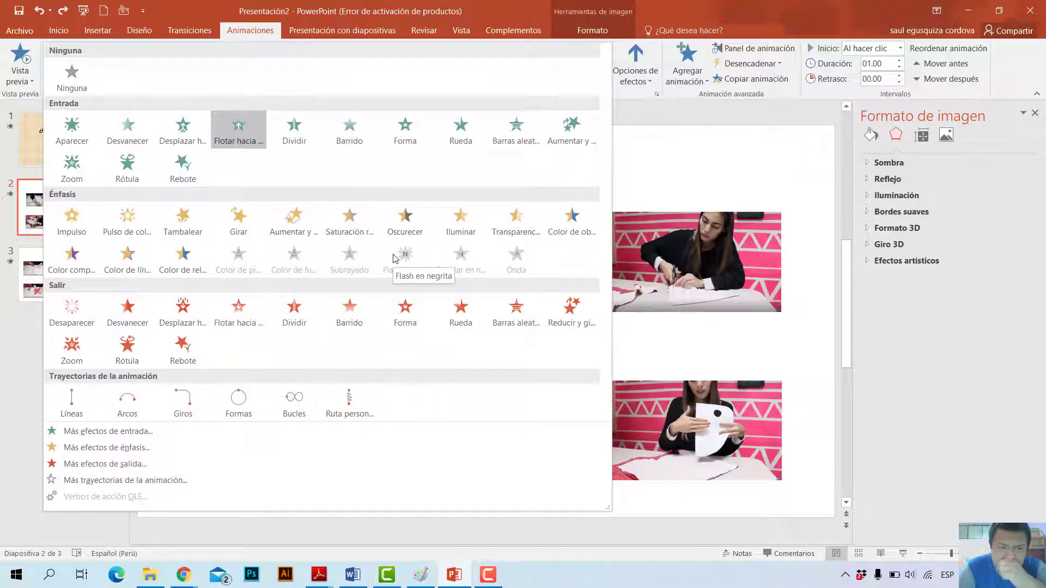
Tile the worksheet on the left and PowerPoint on the right of the screen.
left_click(998, 10)
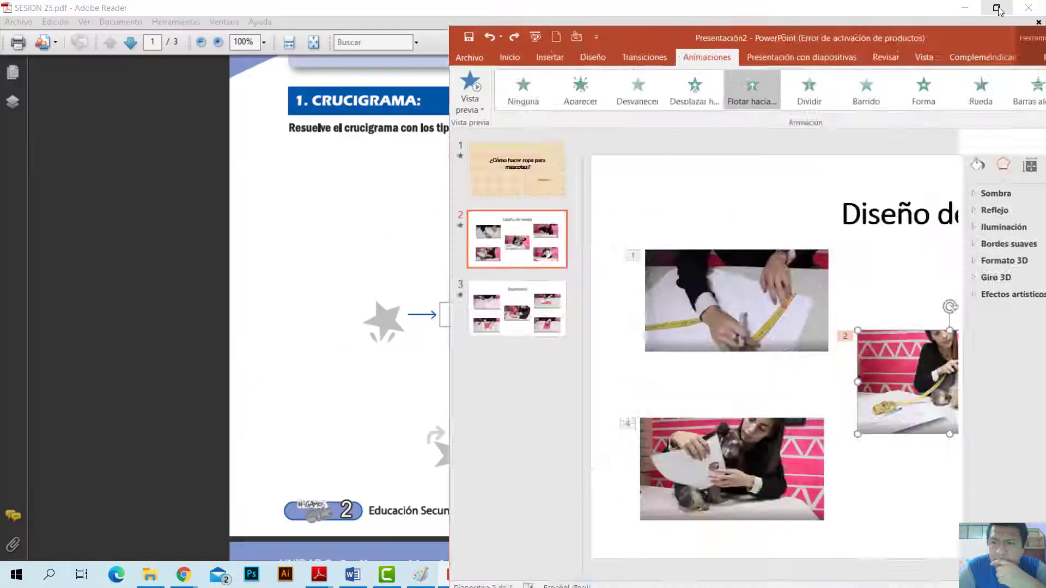
left_click(884, 41)
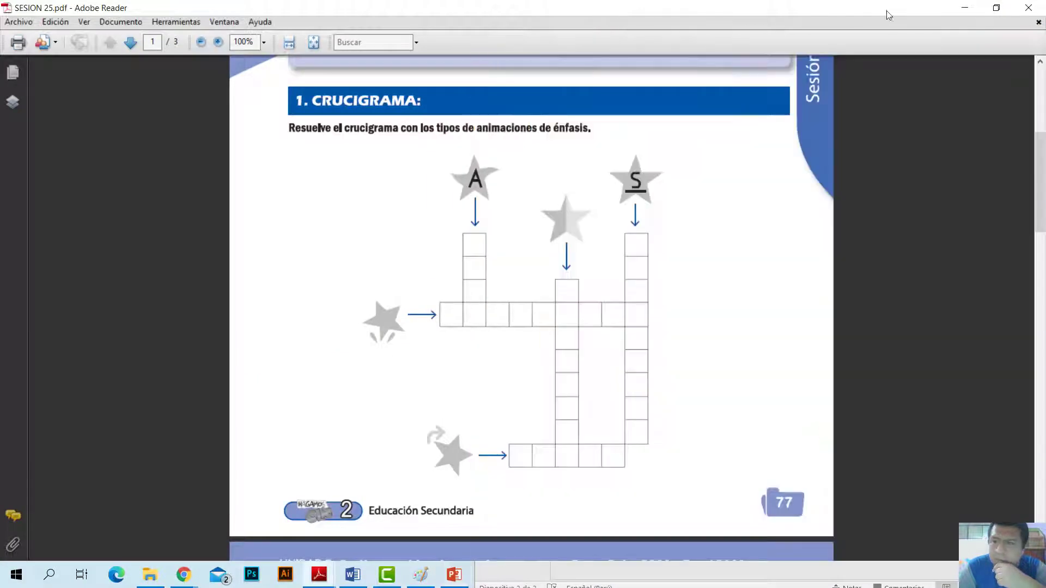
left_click(997, 7)
left_click_drag(842, 49, 976, 16)
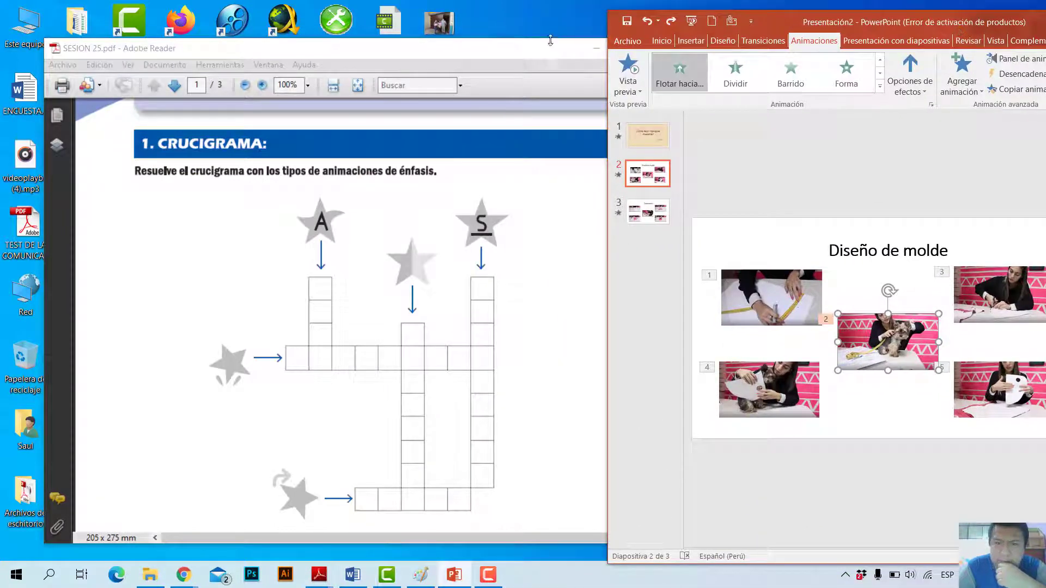
left_click_drag(526, 55, 459, 35)
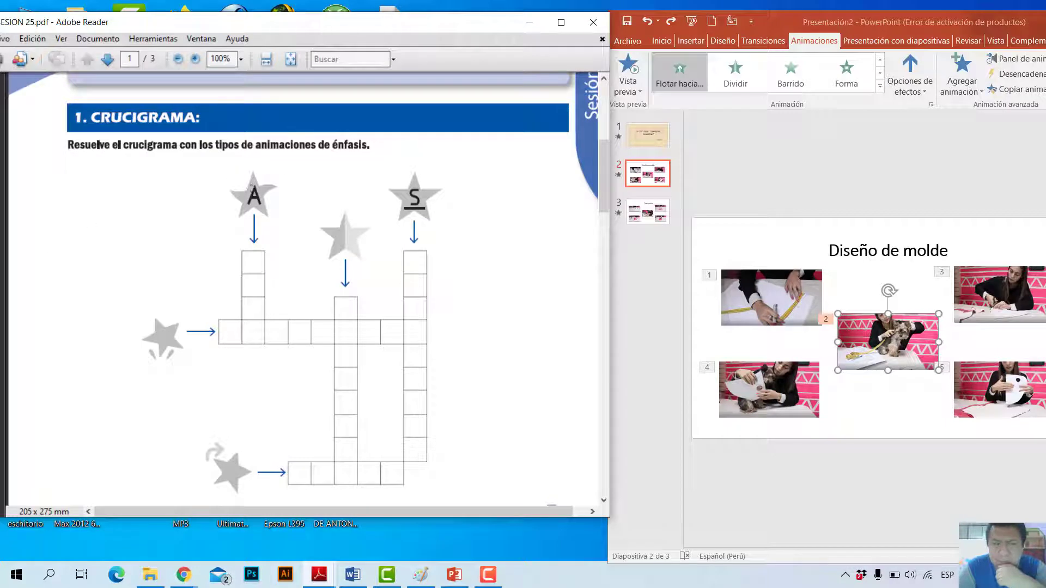
Expand PowerPoint's animation list to review the Énfasis effects, then close it.
left_click(884, 88)
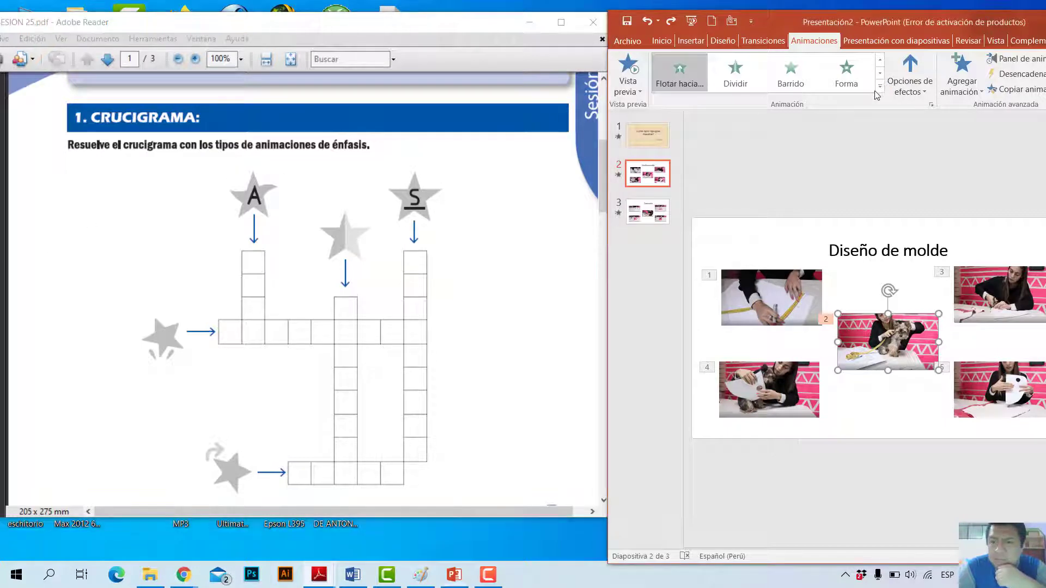
left_click(880, 88)
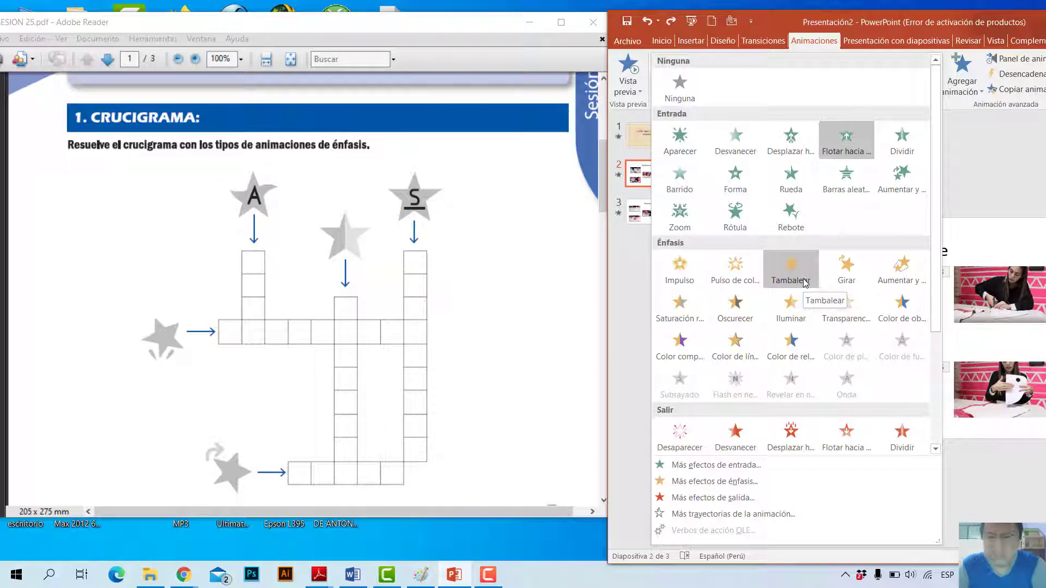
left_click(500, 316)
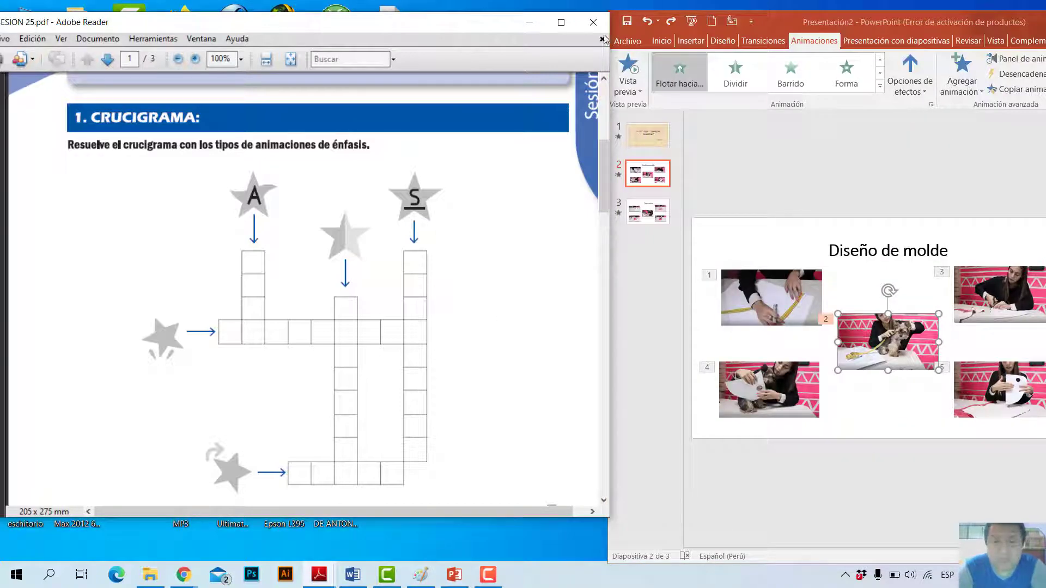
Maximize Adobe Reader and scroll to the page 2 background-fill matching exercise.
left_click(560, 22)
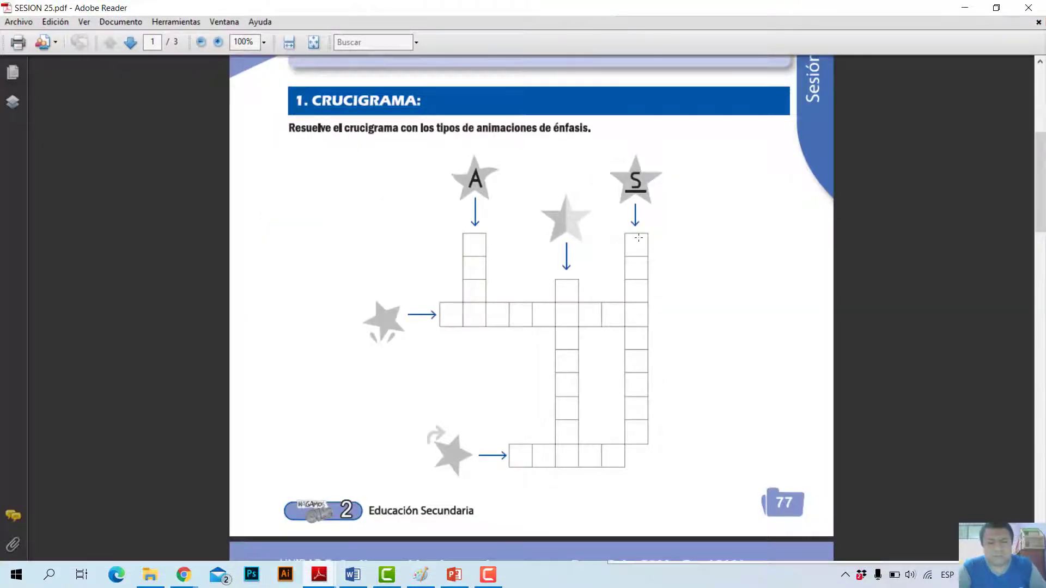
scroll(638, 237, "down", 2)
scroll(638, 204, "down", 1)
scroll(639, 203, "down", 1)
scroll(640, 206, "down", 1)
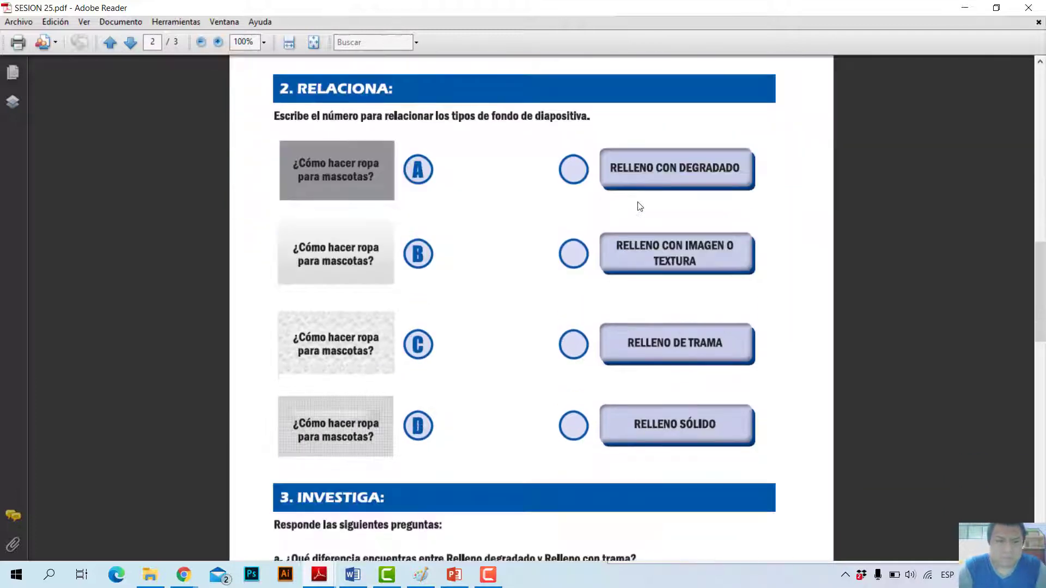
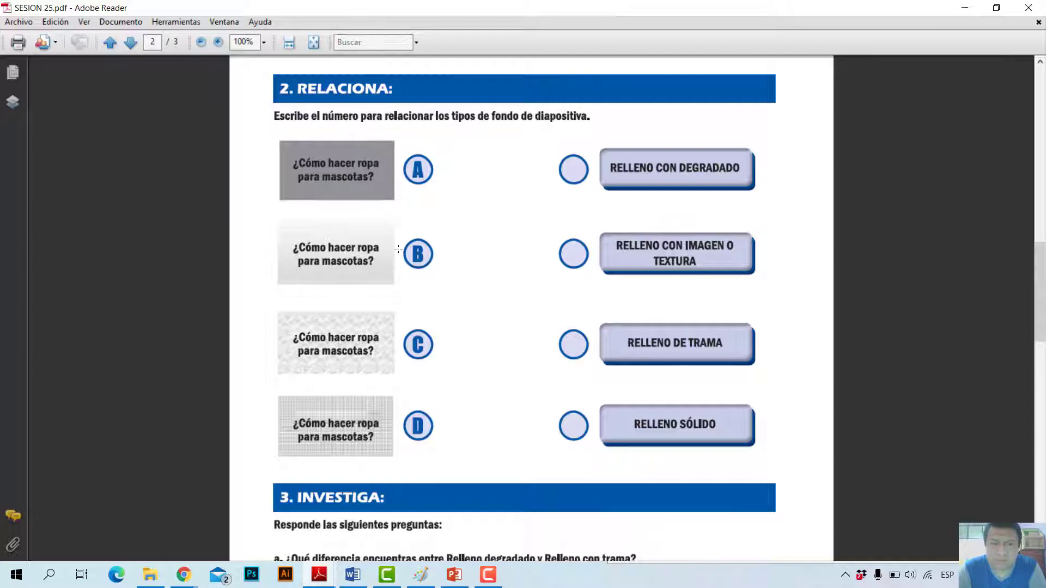
Scroll SESION 25.pdf down to section 3 INVESTIGA and the page footer.
scroll(398, 249, "down", 3)
scroll(398, 250, "down", 5)
scroll(399, 252, "down", 2)
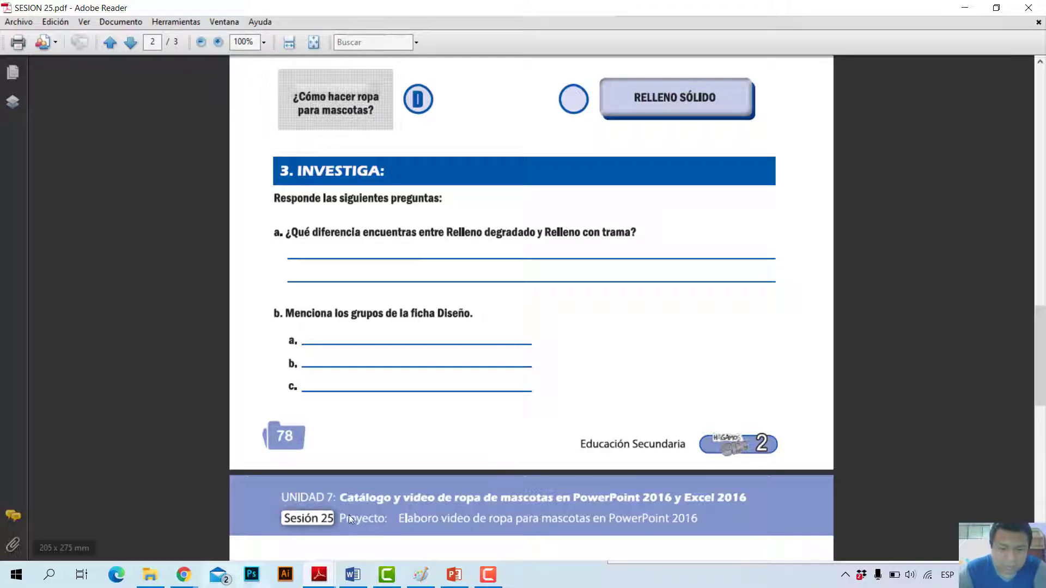
Maximize PowerPoint, select the title slide and show its background fill options.
left_click(454, 575)
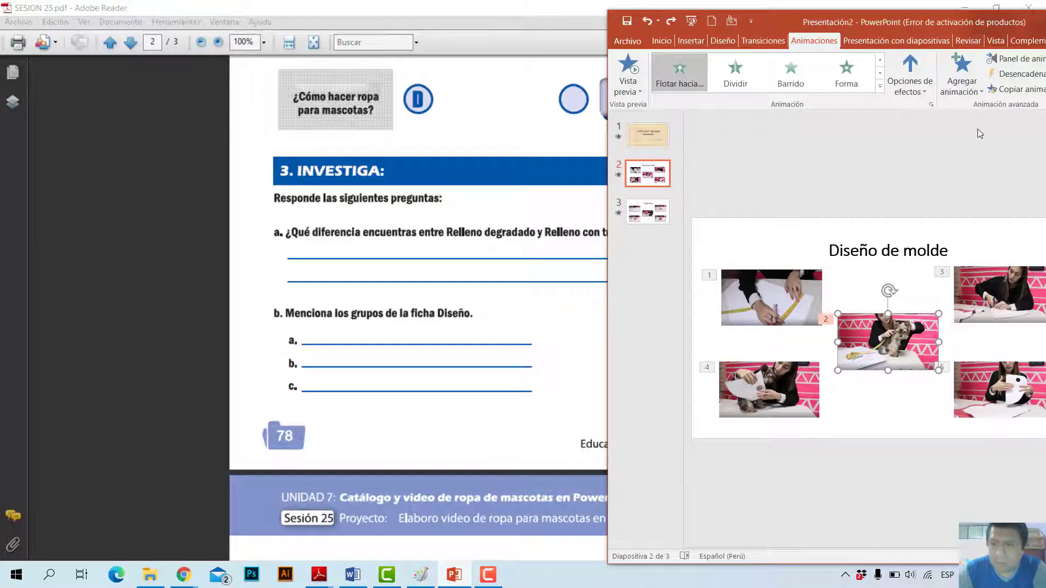
double_click(959, 24)
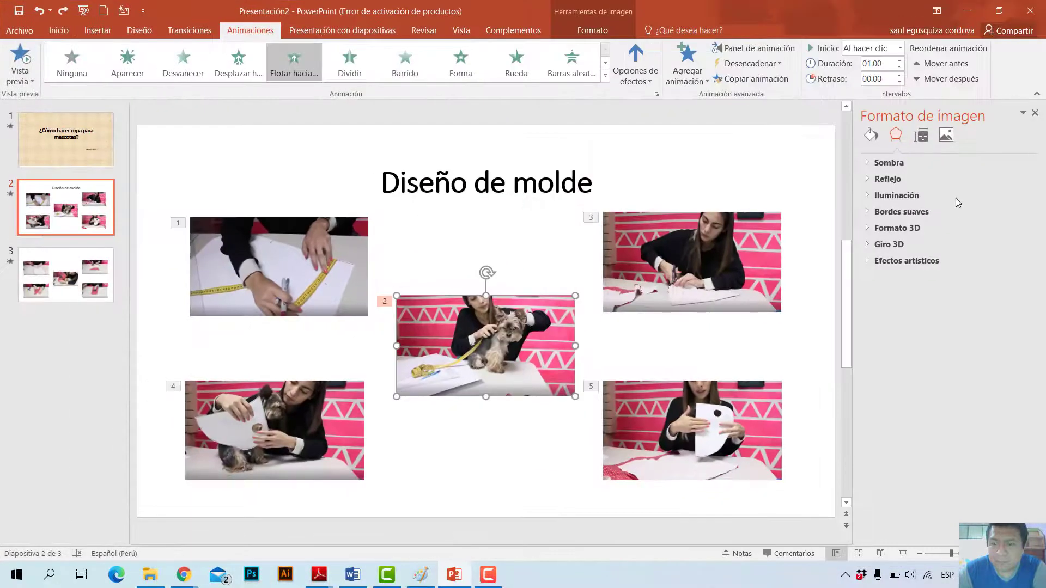
left_click(49, 165)
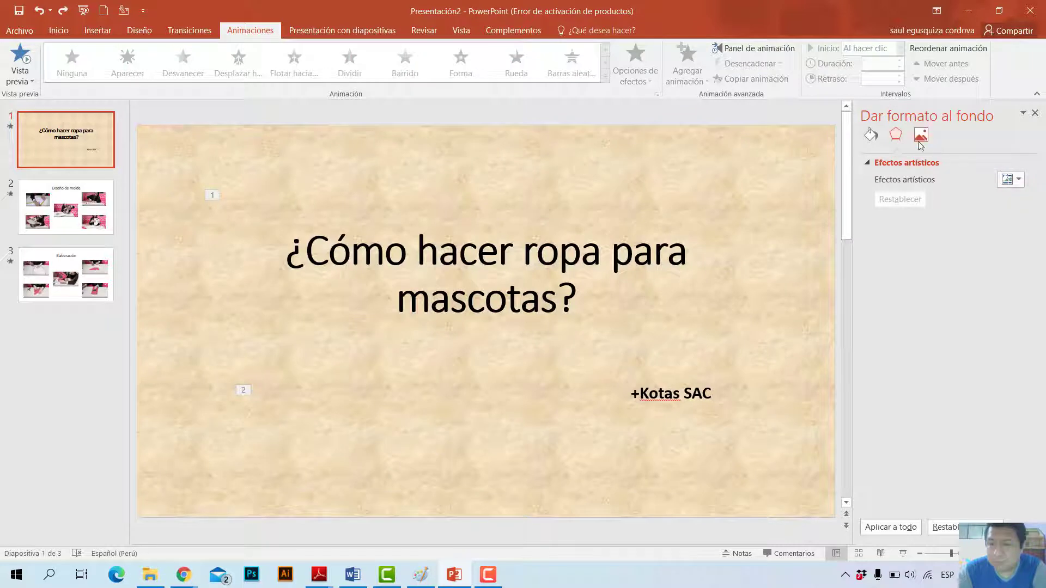
left_click(913, 163)
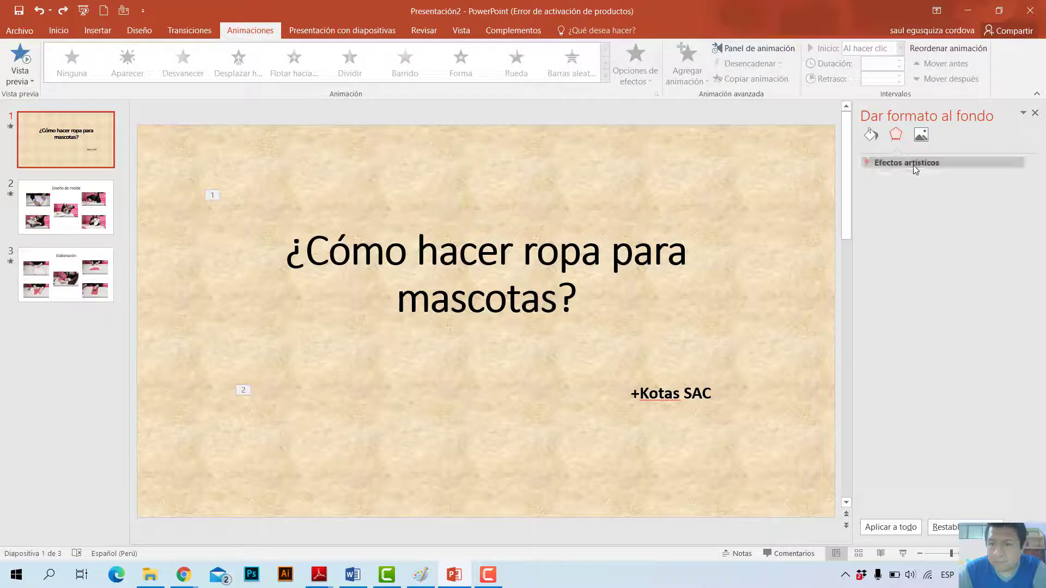
left_click(914, 163)
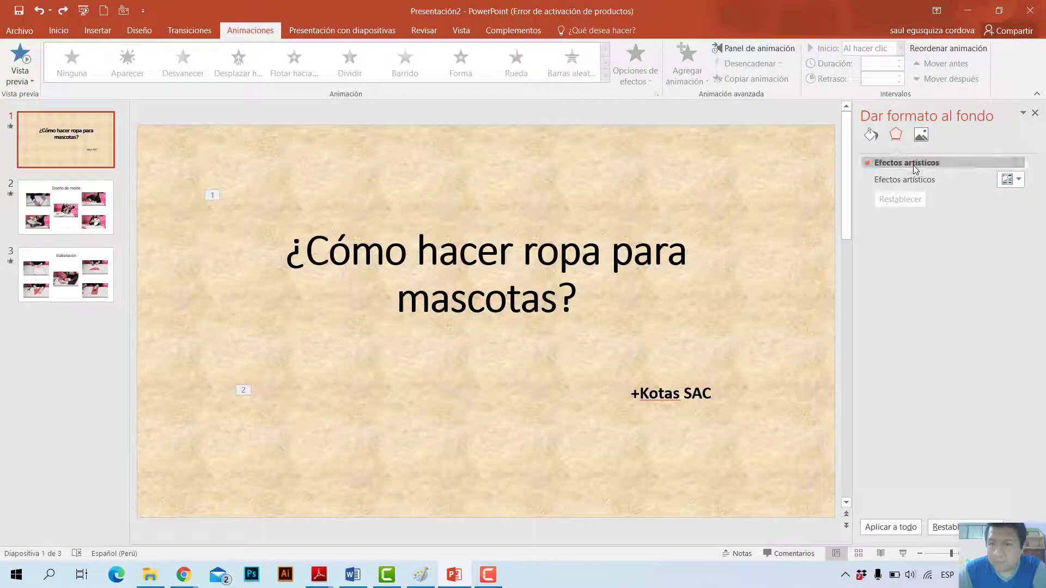
left_click(872, 135)
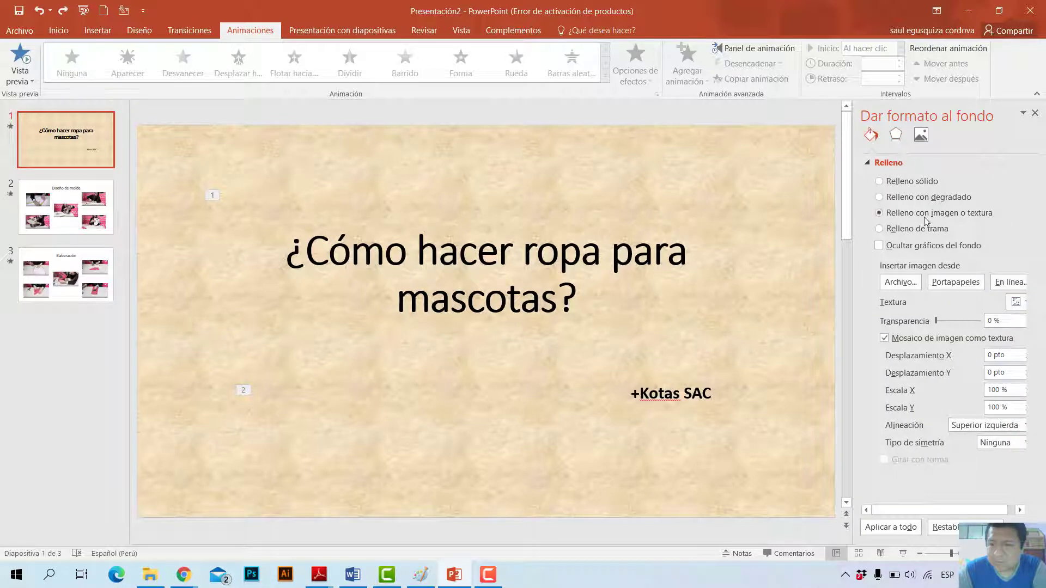
Try brick, dashed and diagonal pattern fills, then apply a gradient with a stop at 42%.
left_click(931, 229)
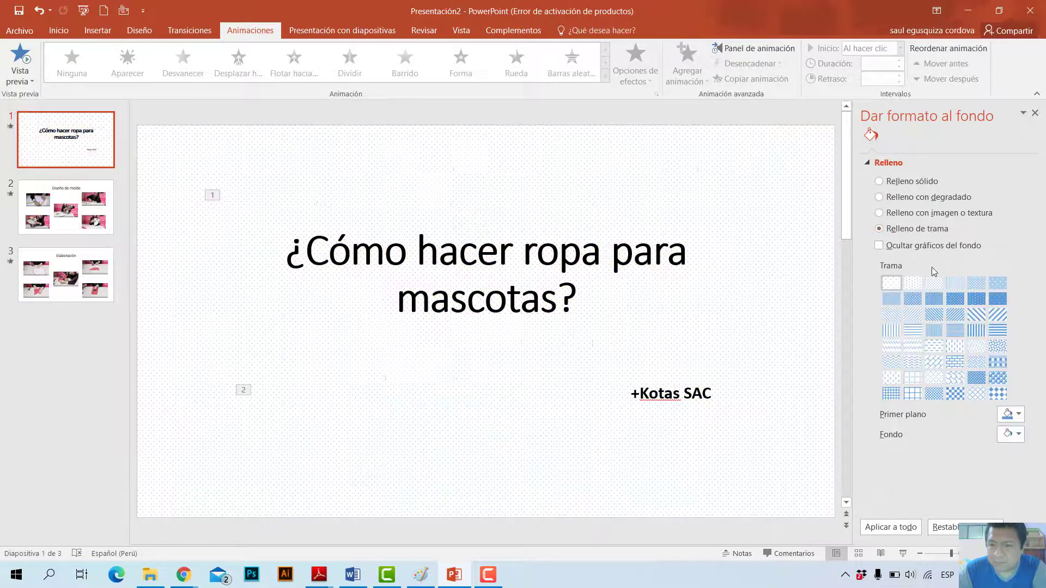
left_click(954, 362)
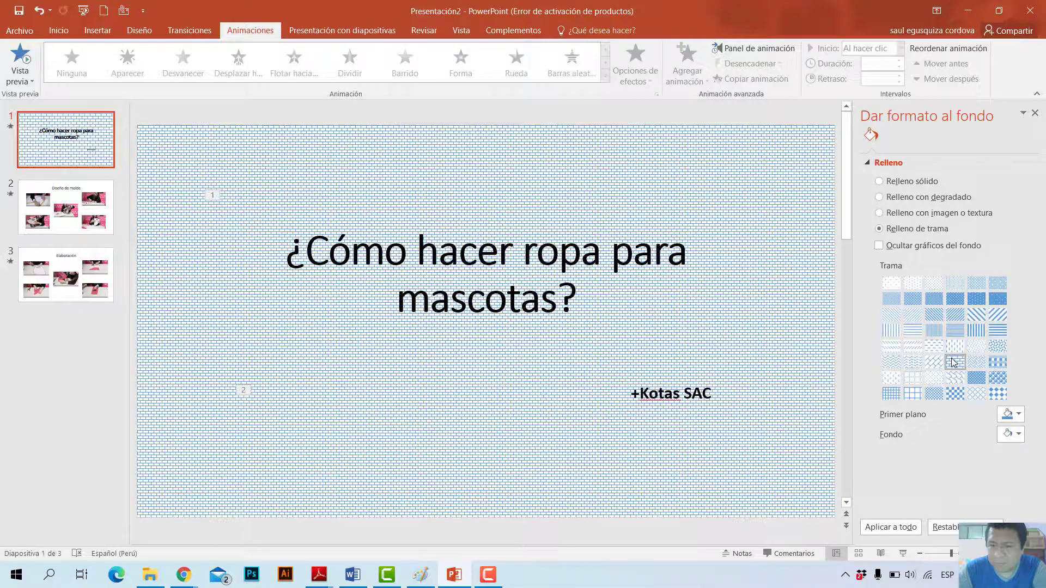
left_click(954, 346)
left_click(933, 346)
left_click(911, 346)
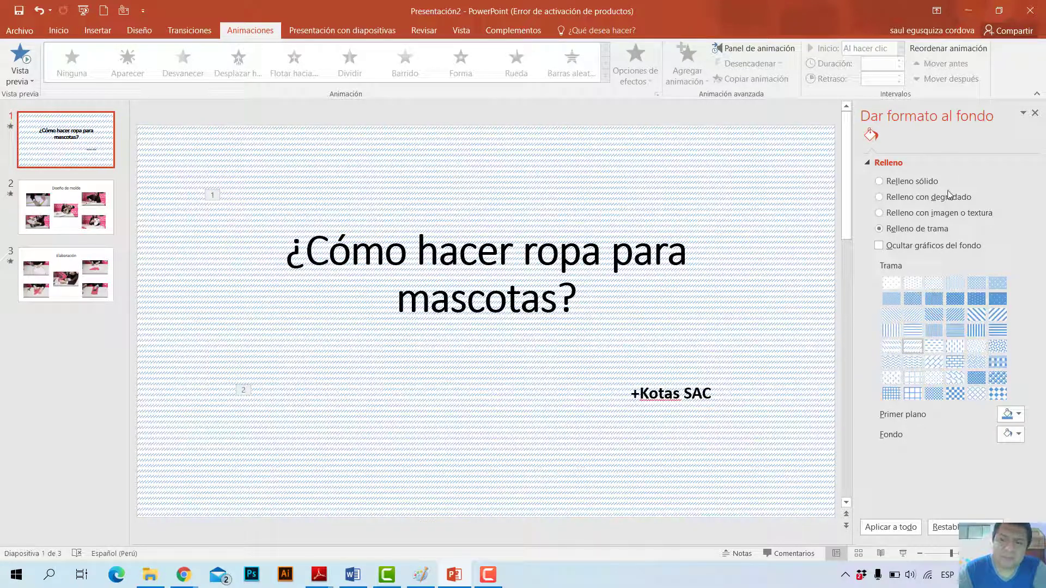
left_click(932, 201)
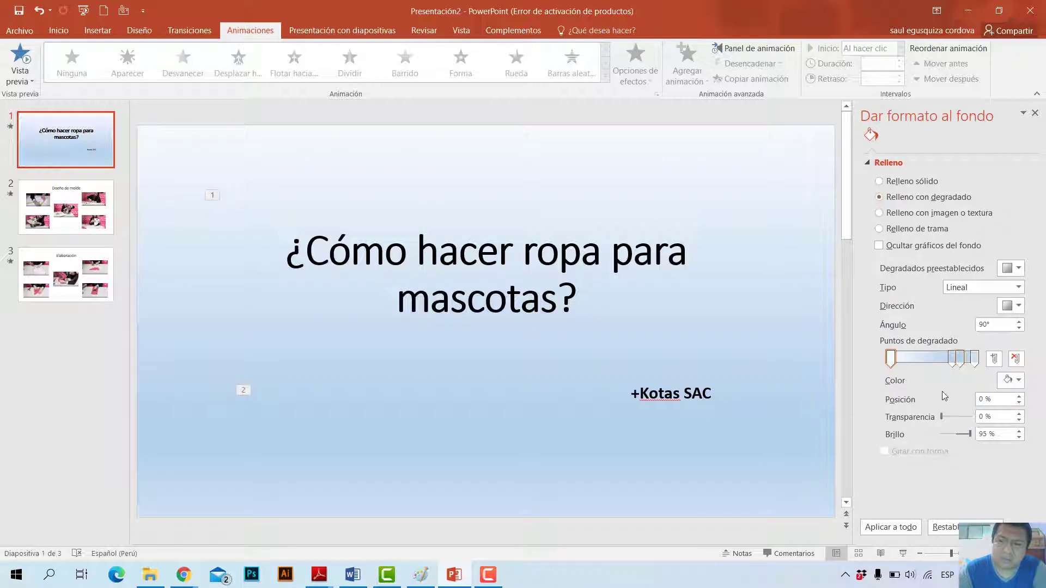
left_click_drag(950, 361, 924, 360)
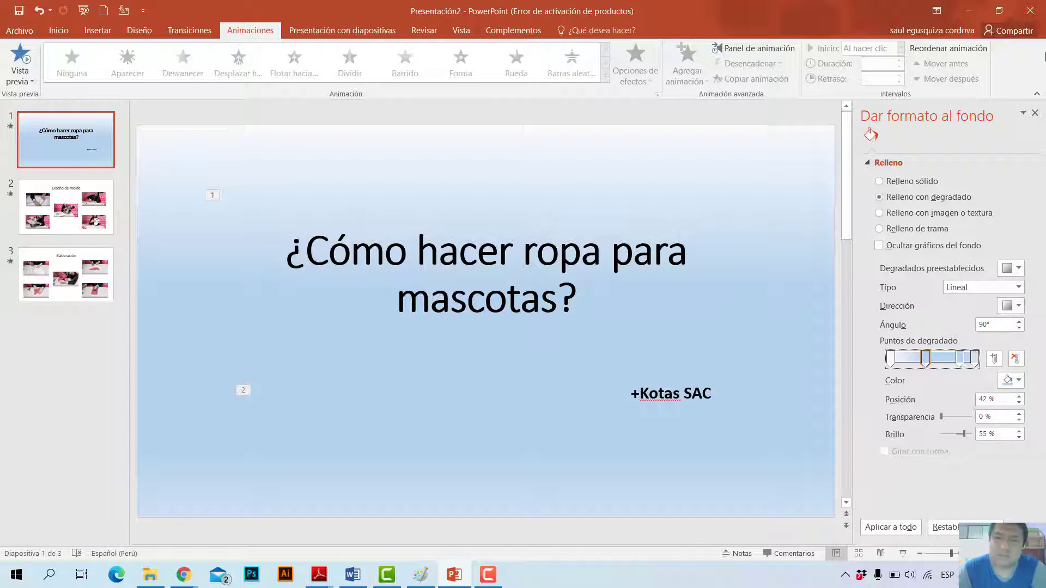
Minimize PowerPoint, scroll the PDF, then glance at the Design tab's themes and variants.
left_click(967, 10)
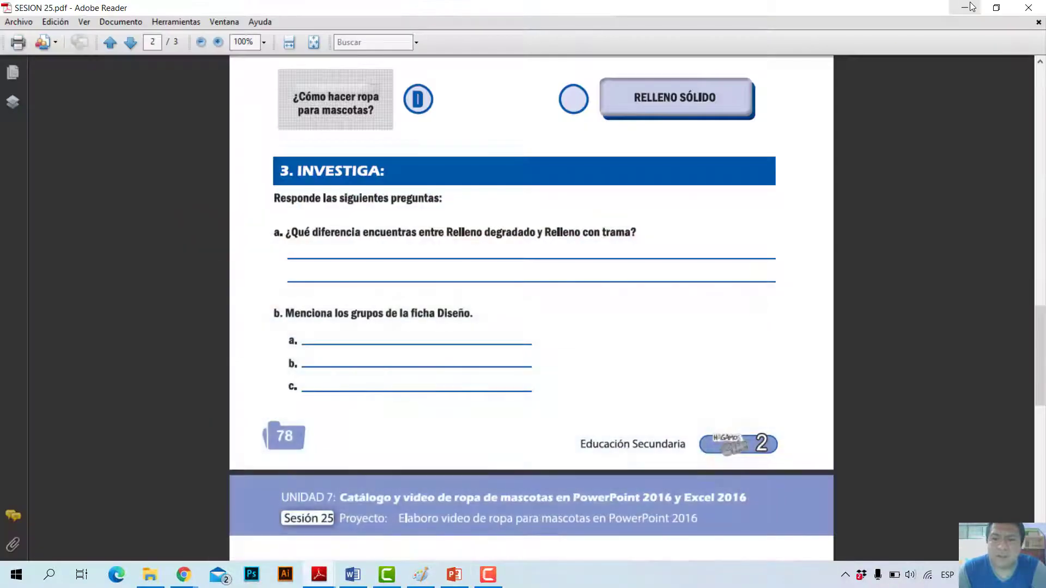
scroll(395, 288, "down", 3)
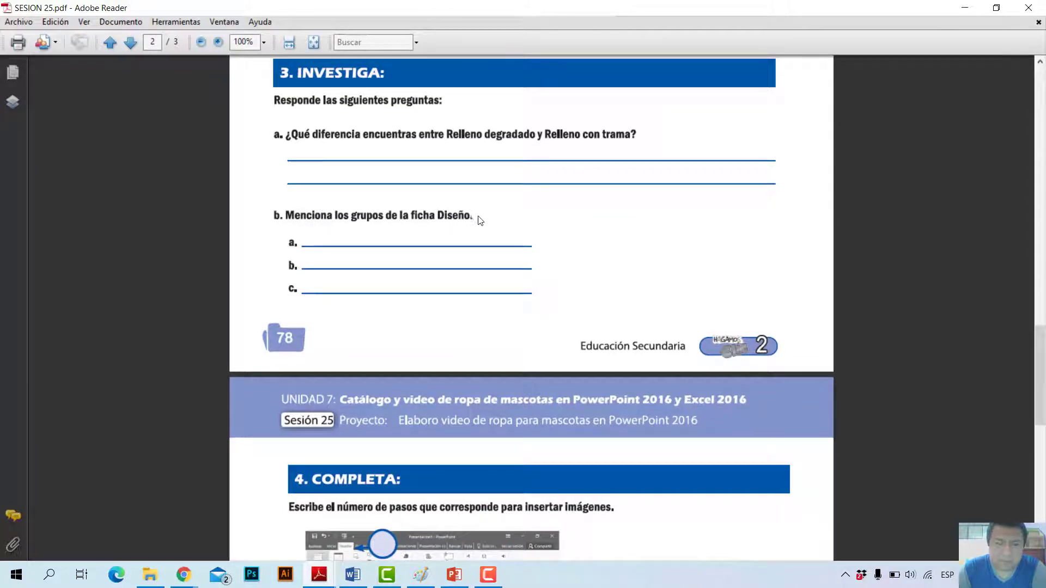
left_click(454, 575)
left_click(140, 30)
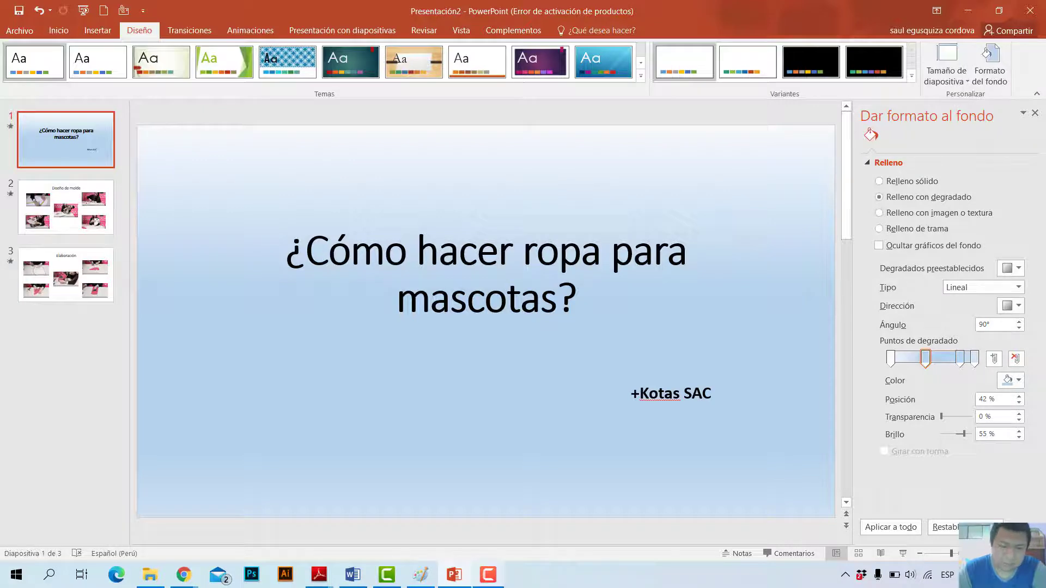
mouse_move(352, 575)
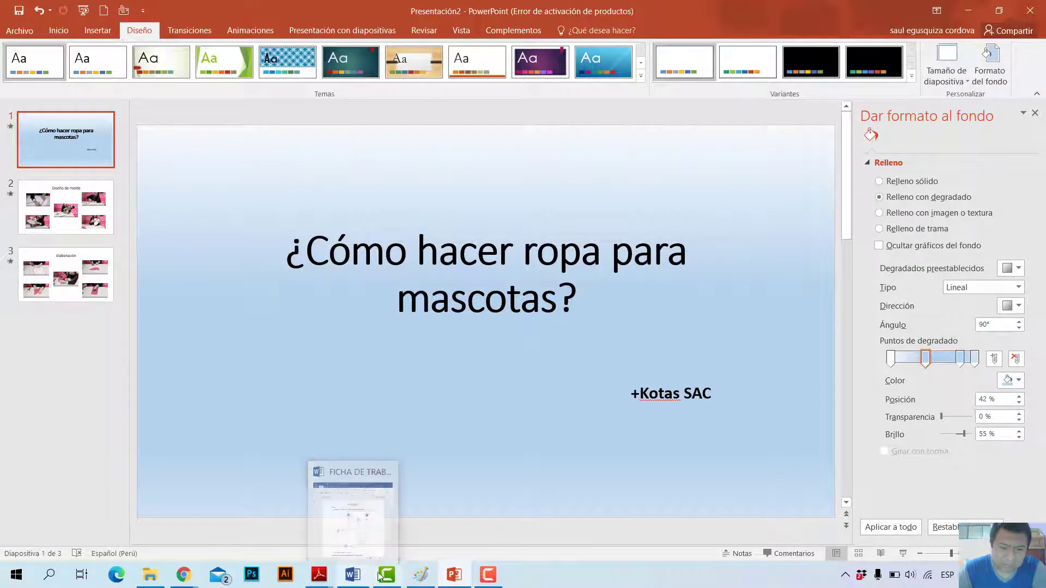
Return to the worksheet and scroll to section 4 COMPLETA on page 3.
mouse_move(318, 574)
left_click(250, 506)
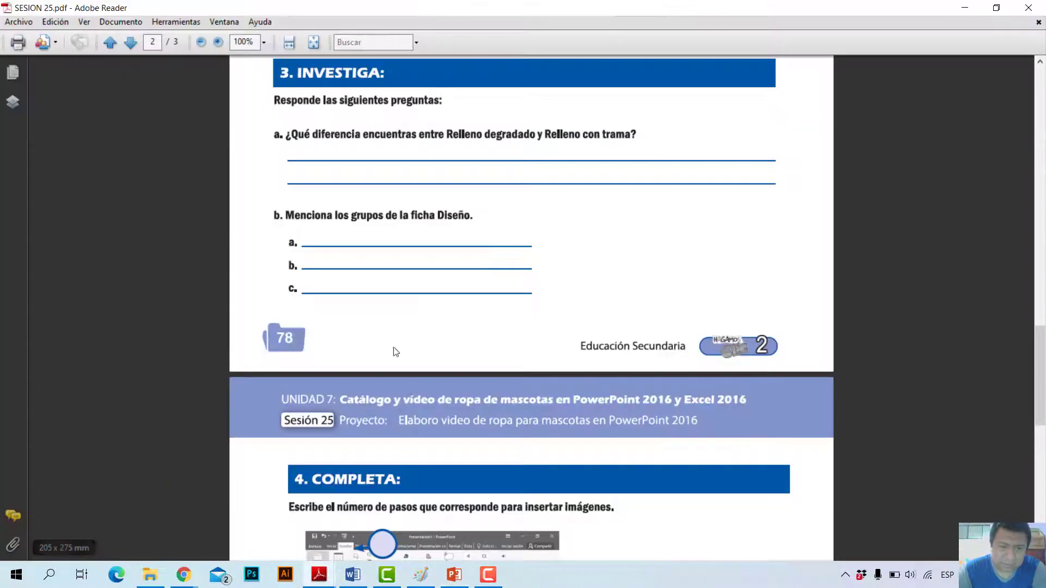
scroll(606, 201, "down", 10)
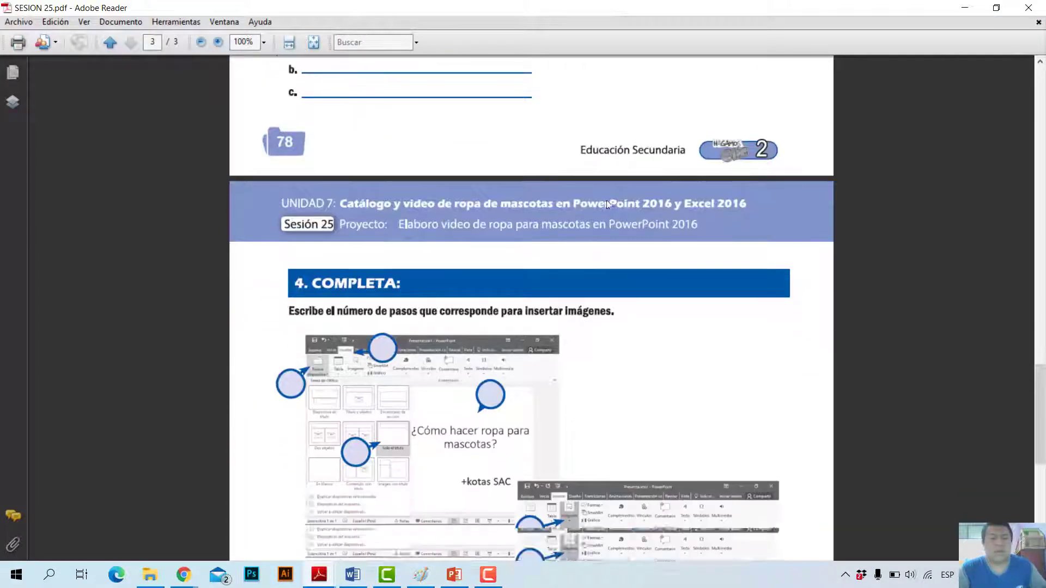
scroll(599, 191, "down", 3)
scroll(595, 181, "up", 1)
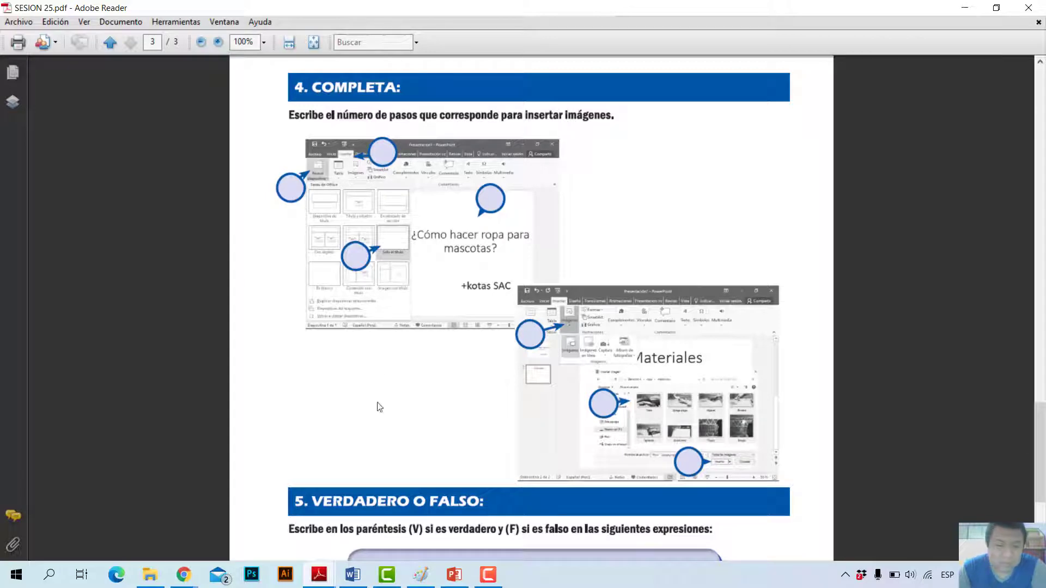
left_click(330, 568)
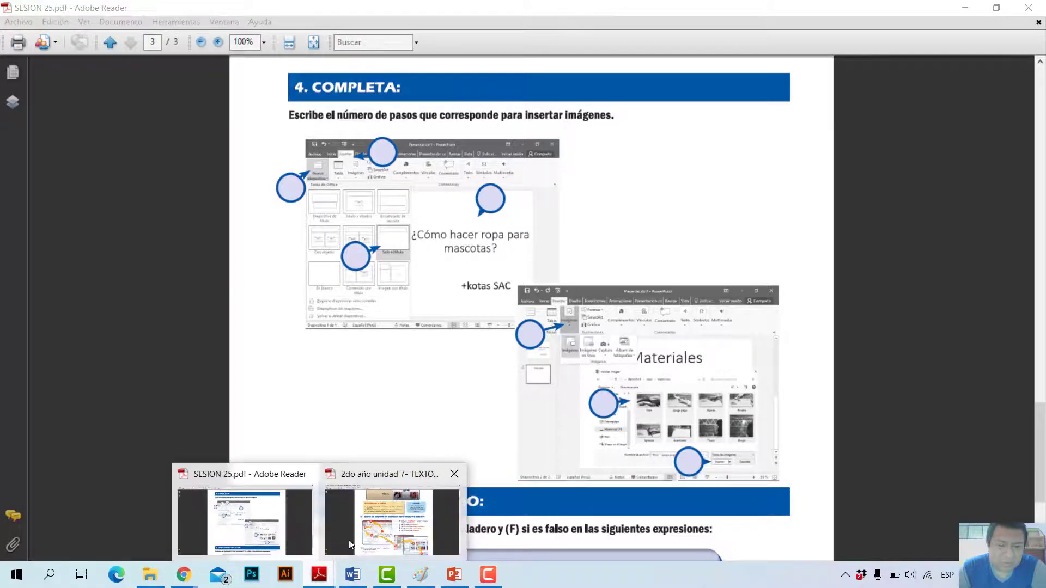
left_click(380, 535)
scroll(797, 181, "down", 3)
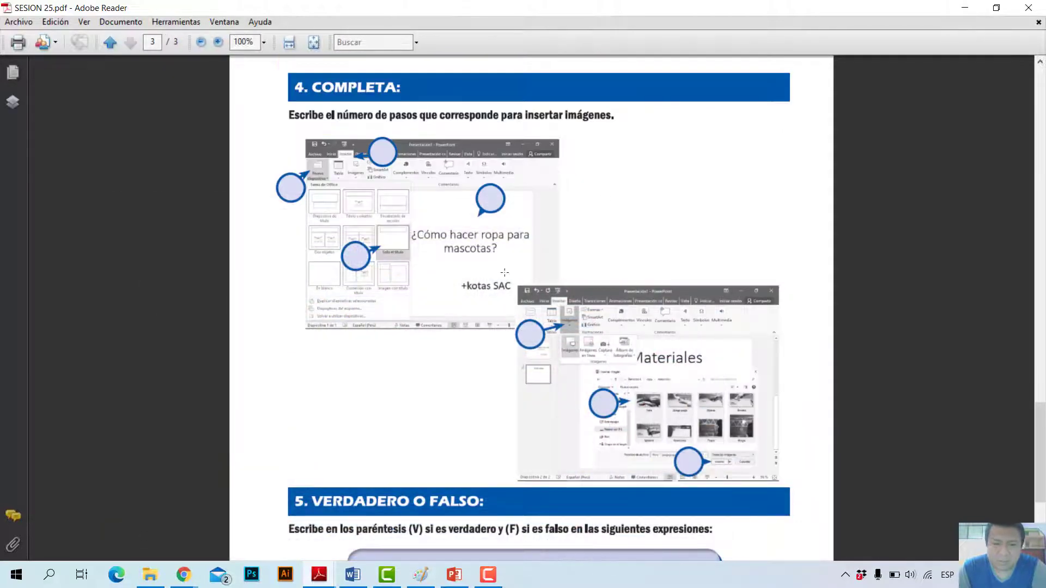
Scroll the PDF to show all six section 5 true-or-false statements.
scroll(404, 272, "down", 5)
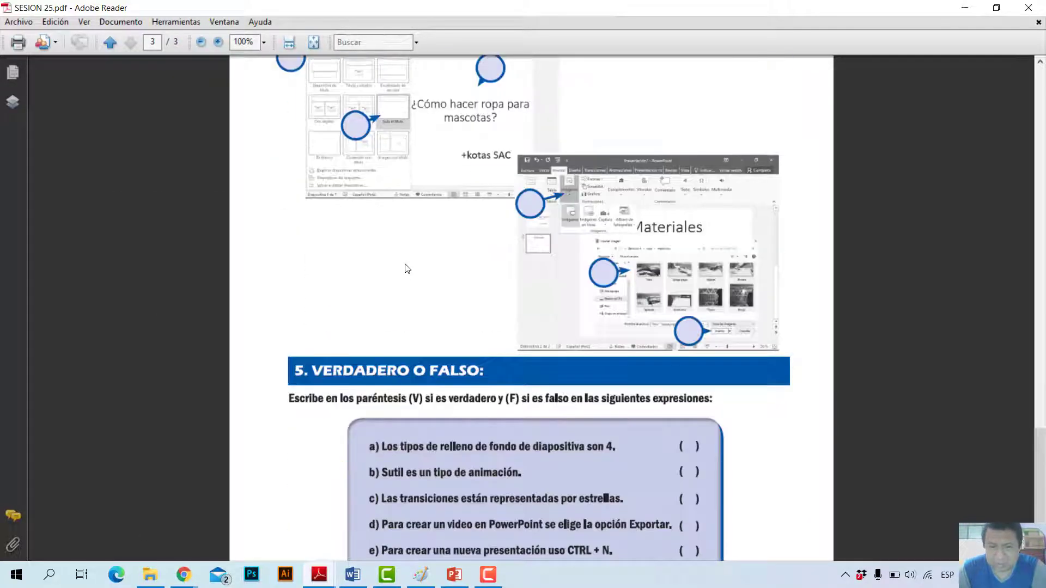
scroll(414, 207, "up", 2)
scroll(423, 143, "down", 1)
scroll(422, 142, "down", 5)
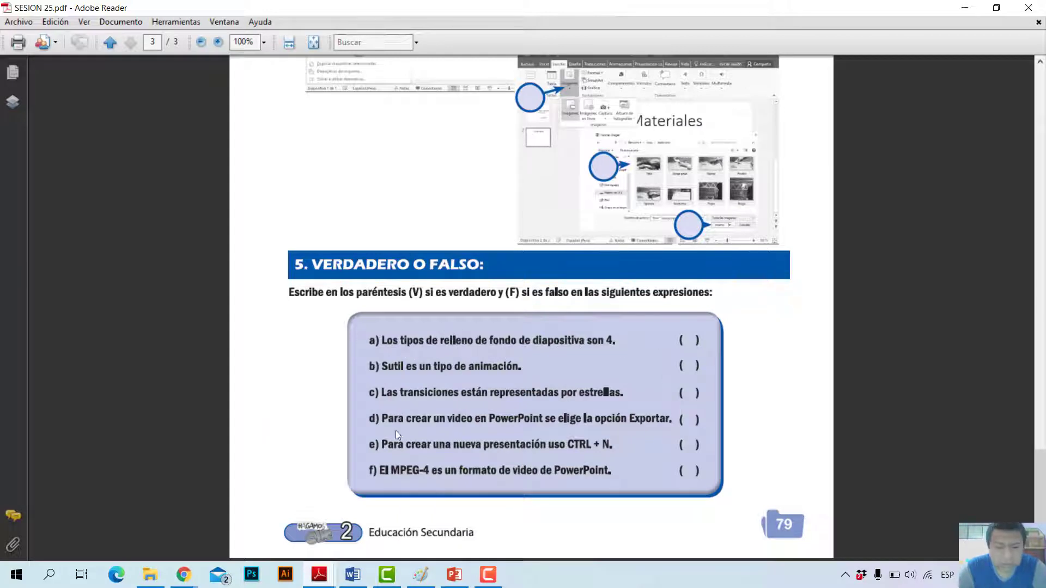
Switch briefly to PowerPoint and back, then restore the presentation to the front.
left_click(454, 574)
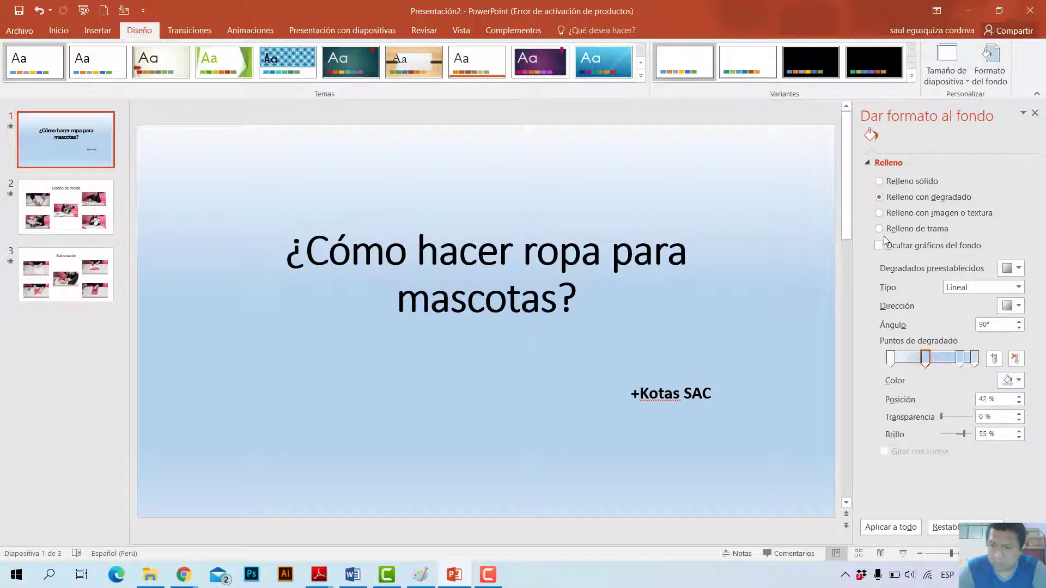
left_click(968, 10)
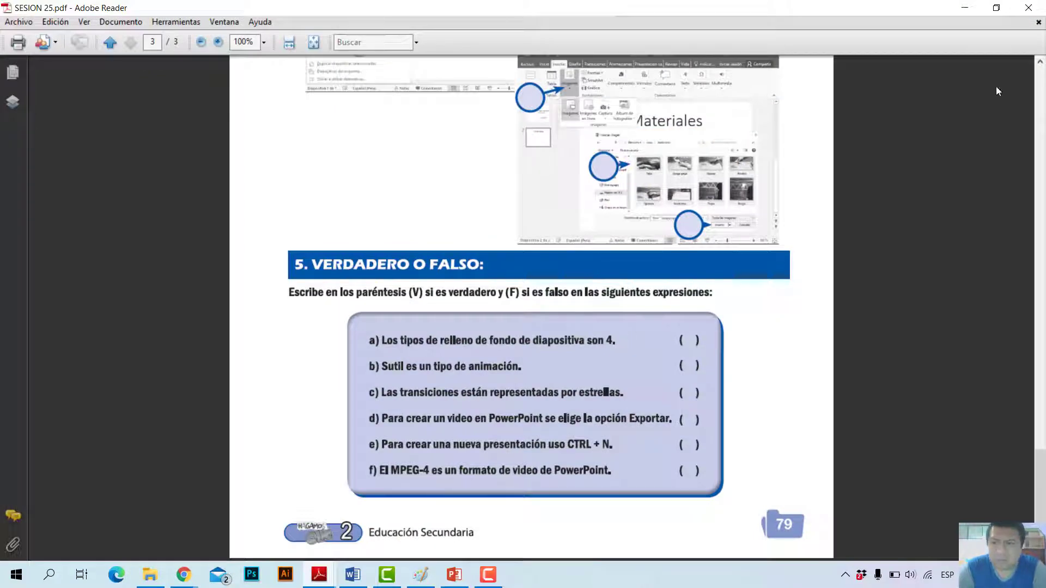
left_click(467, 581)
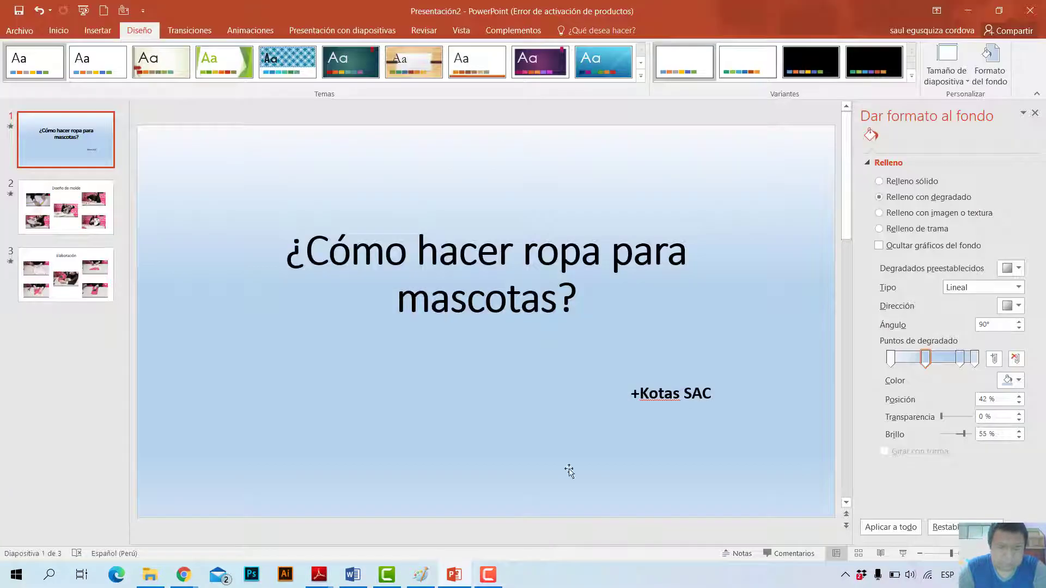
On Animaciones, select photo 3 on slide 2 and expand the animation effects gallery.
left_click(248, 29)
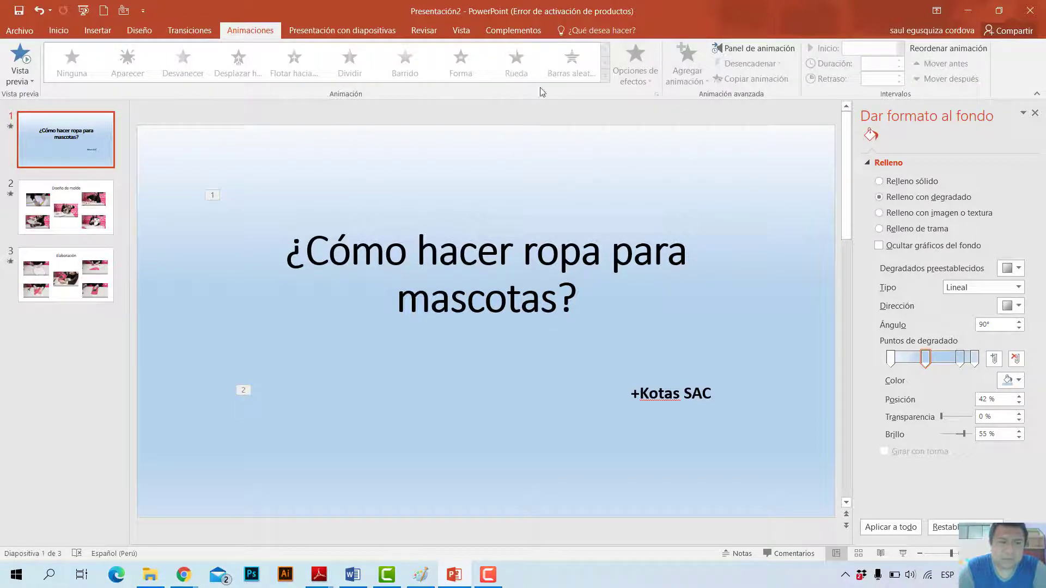
left_click(102, 224)
left_click(640, 286)
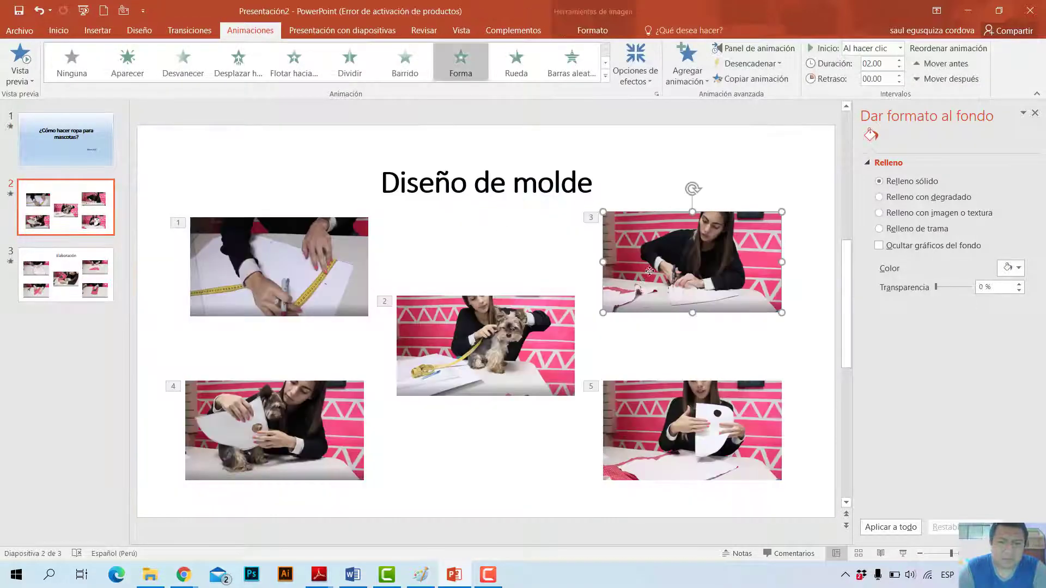
left_click(605, 78)
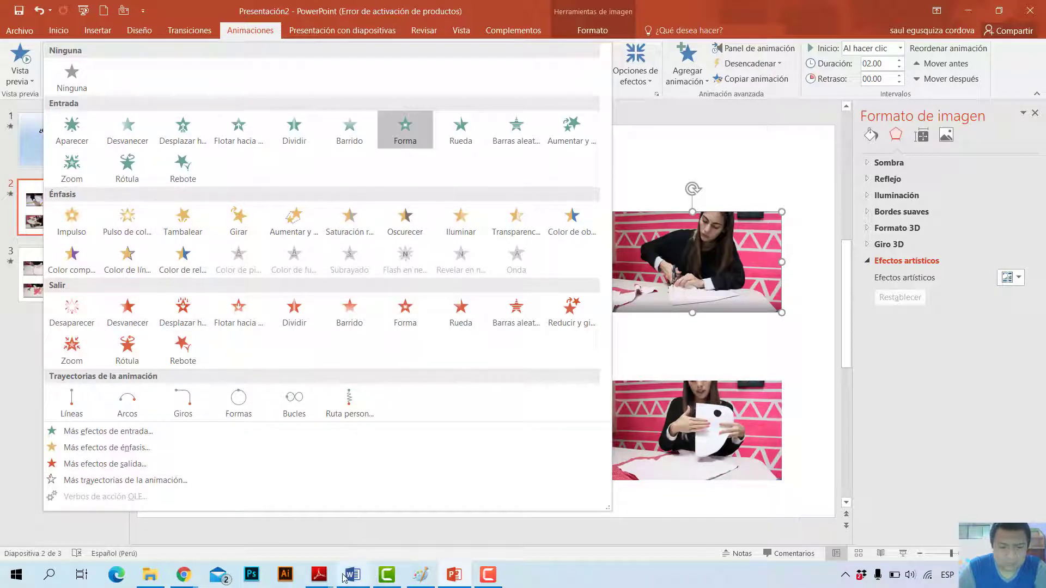
left_click(326, 579)
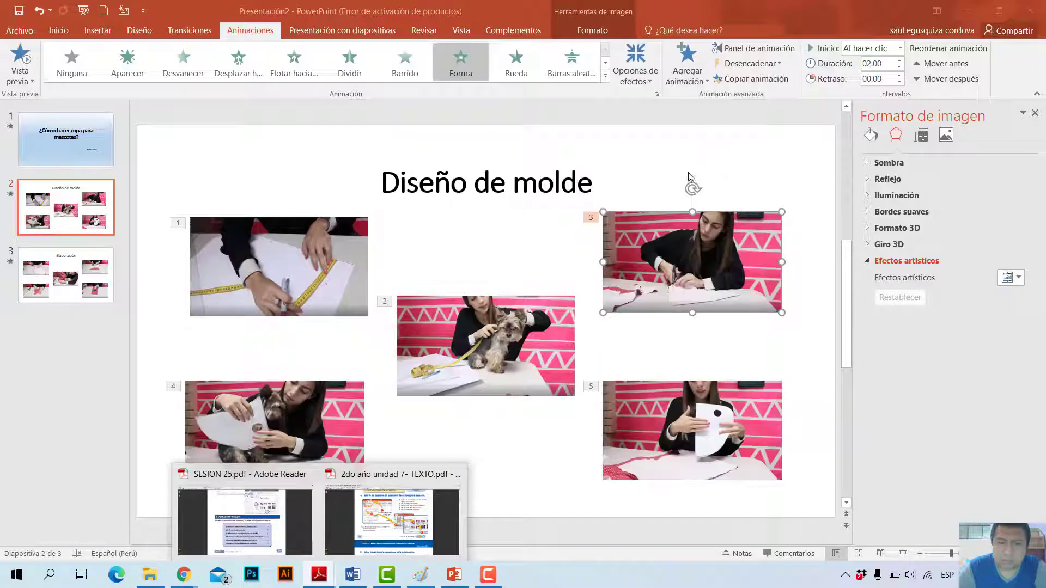
Browse Más efectos de entrada, close it unchanged, and minimize PowerPoint.
left_click(606, 76)
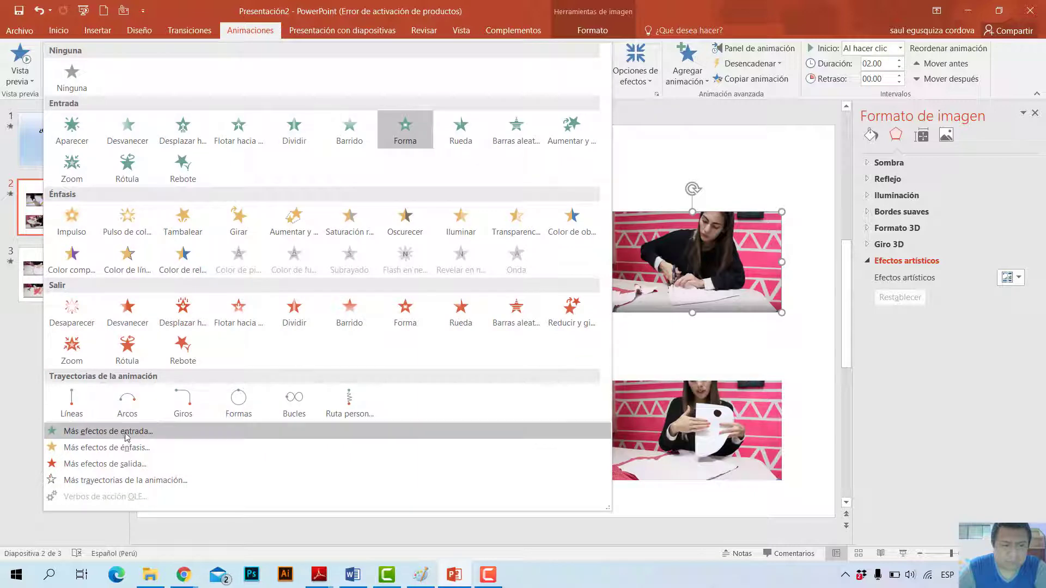
left_click(123, 433)
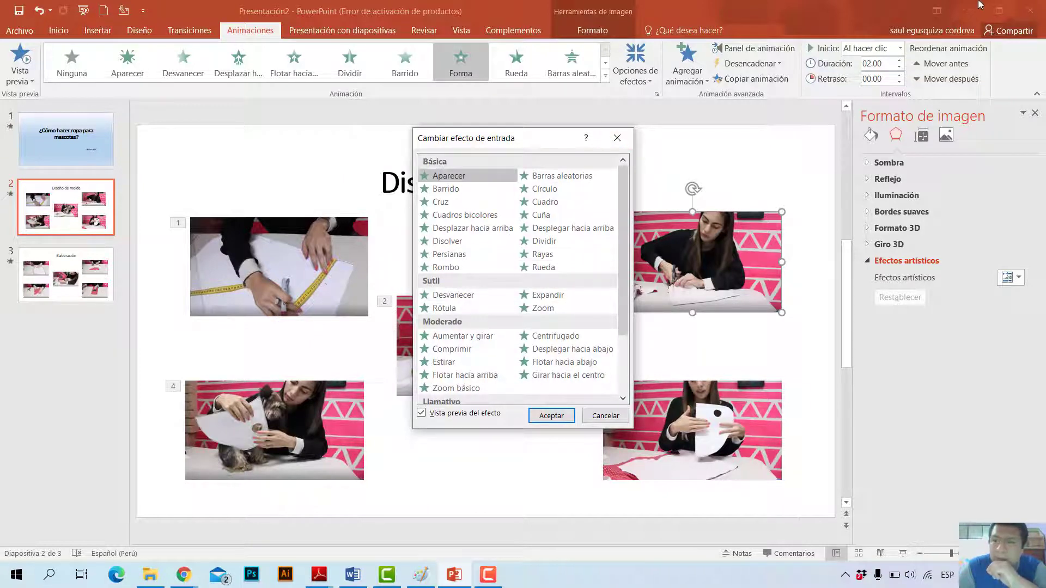
left_click(617, 138)
left_click(967, 11)
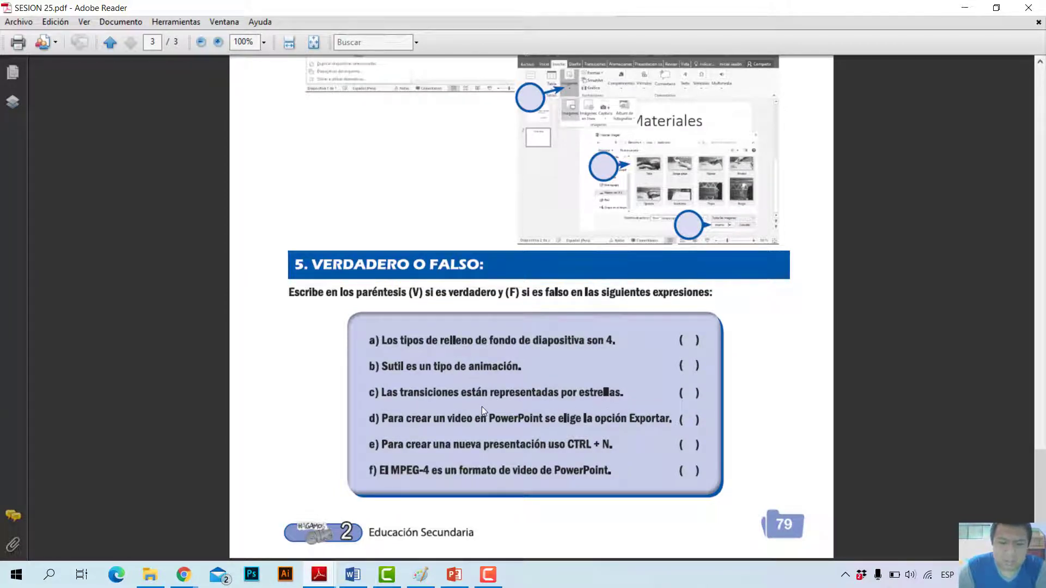
On Transiciones, set the title slide's transition to Ninguno.
left_click(454, 574)
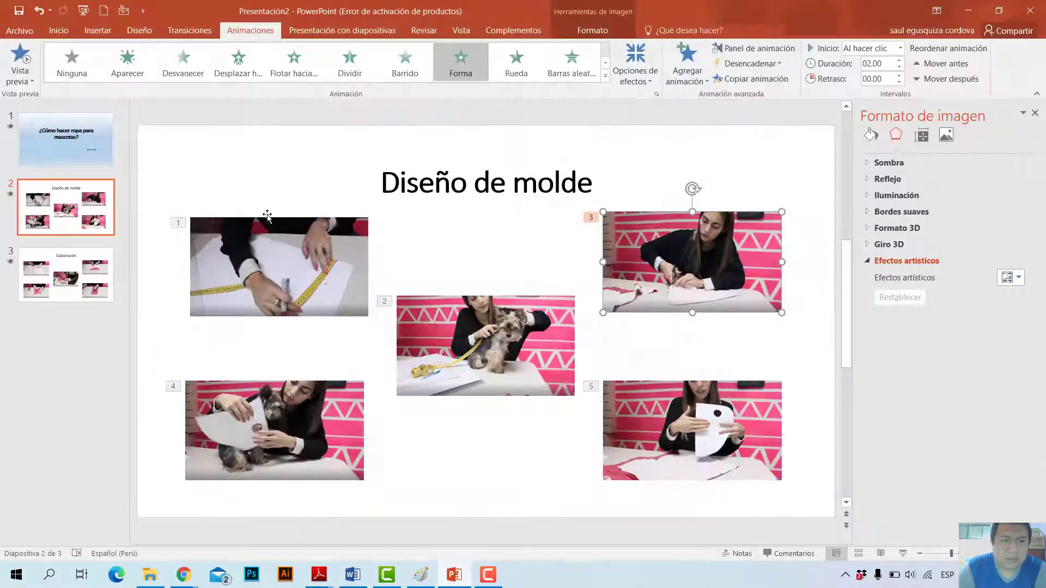
left_click(189, 30)
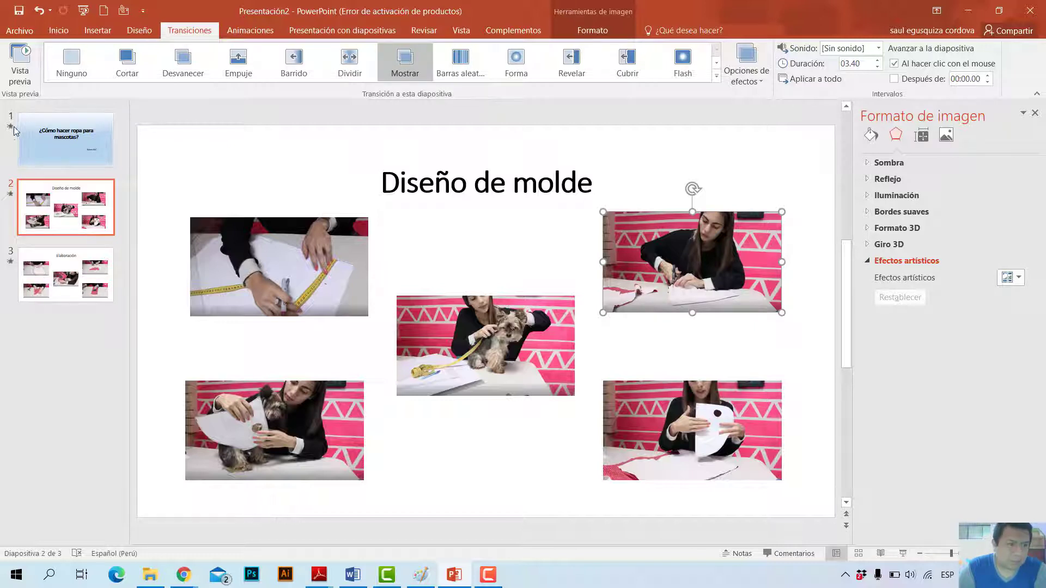
left_click(11, 193)
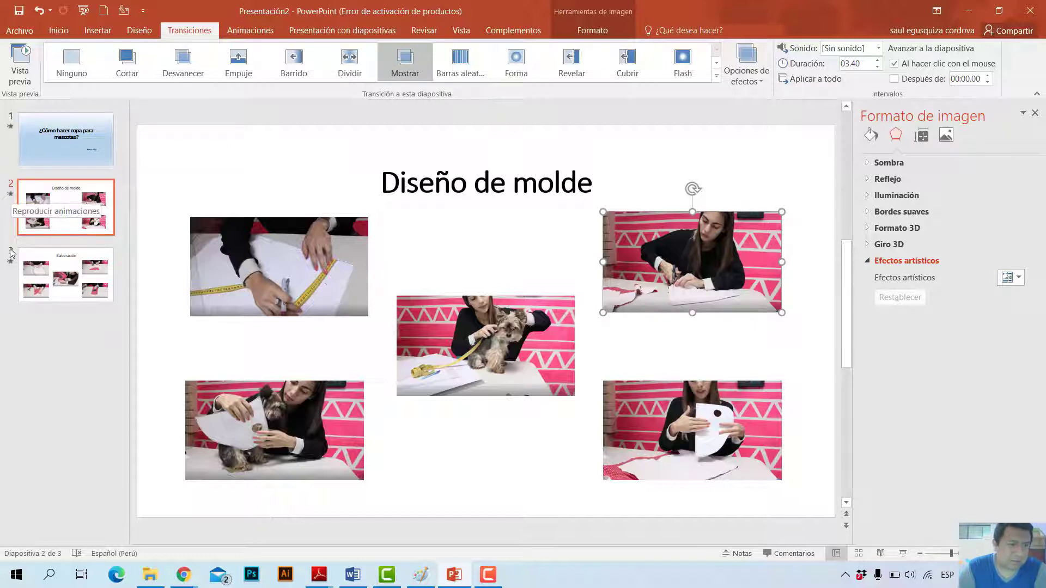
left_click(81, 152)
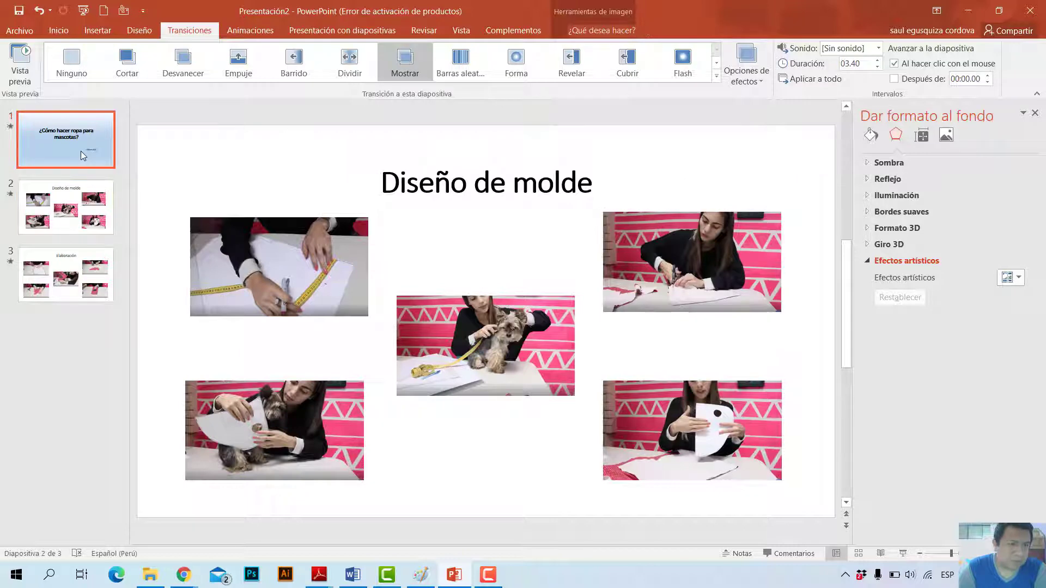
left_click(71, 59)
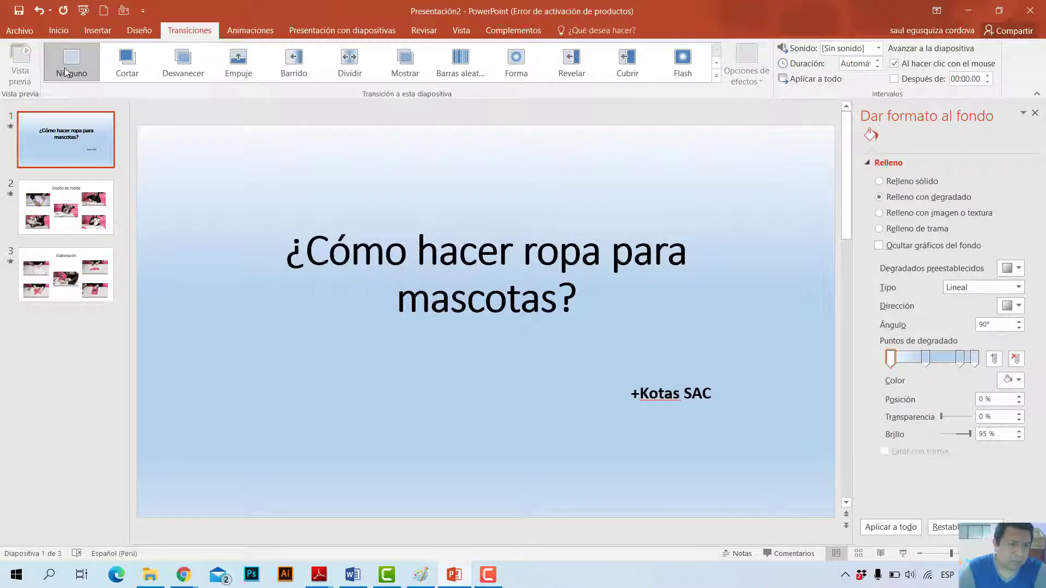
Inspect the title's Rebote animation and the subtitle's animation on Animaciones.
left_click(250, 30)
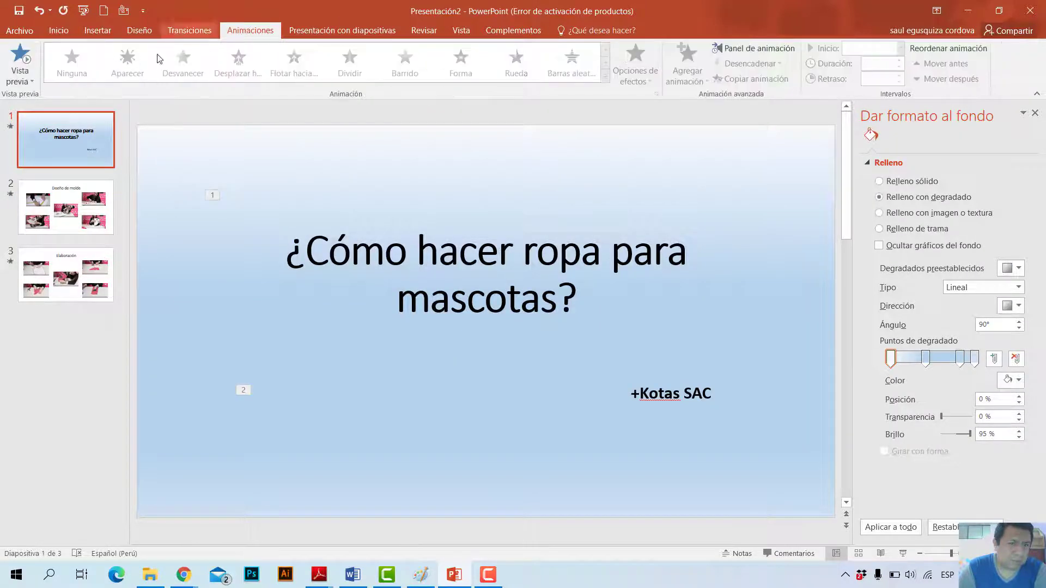
left_click(212, 197)
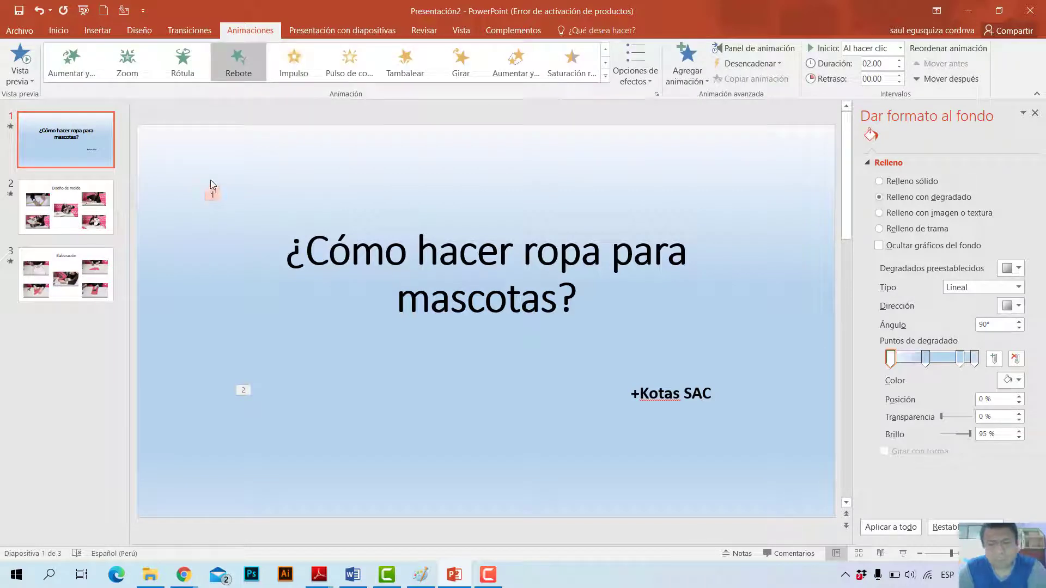
left_click(243, 390)
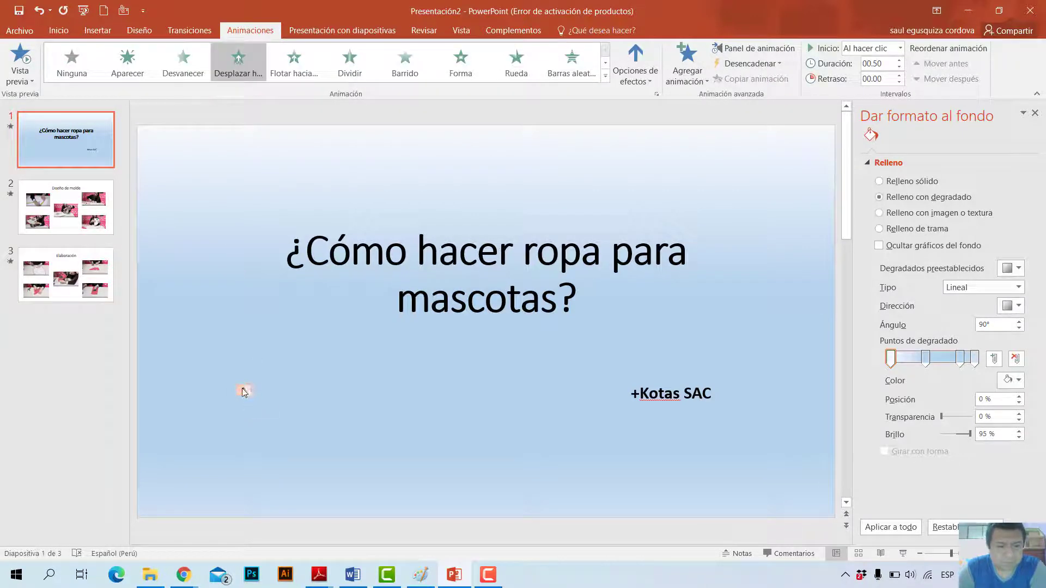
left_click(266, 401)
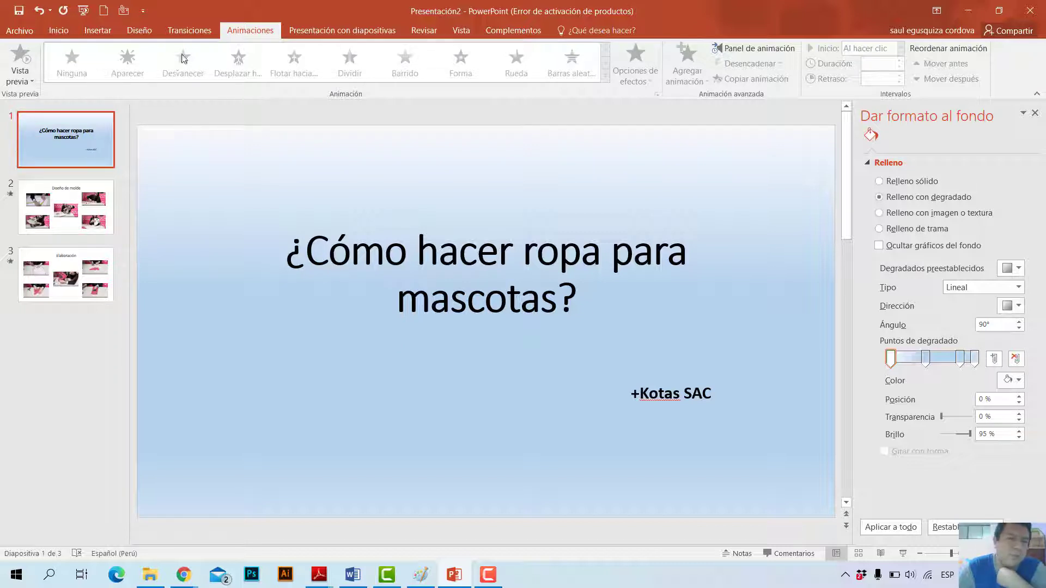
Apply the Empuje transition to the title slide and minimize PowerPoint.
left_click(187, 30)
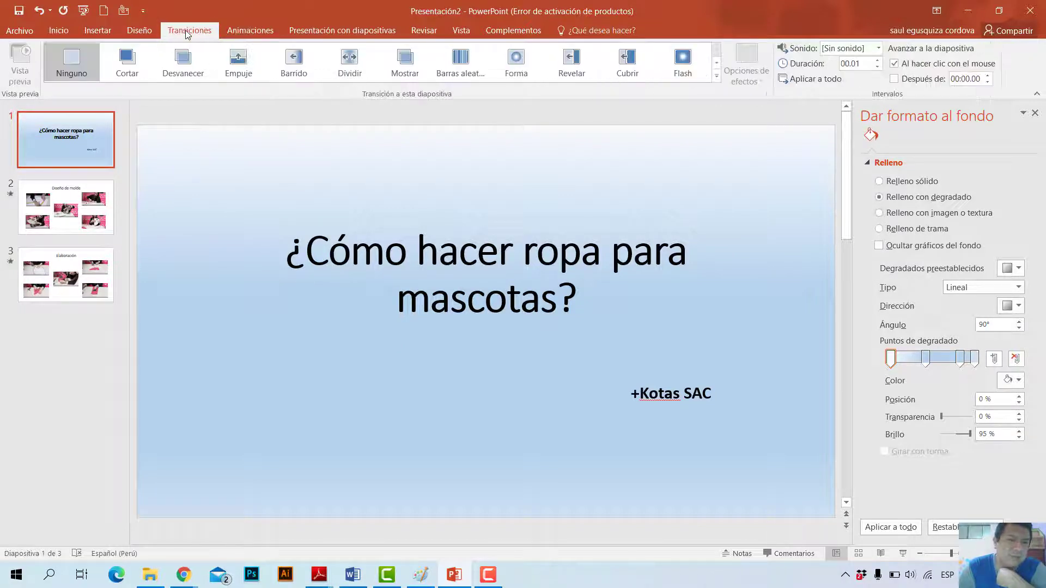
left_click(247, 71)
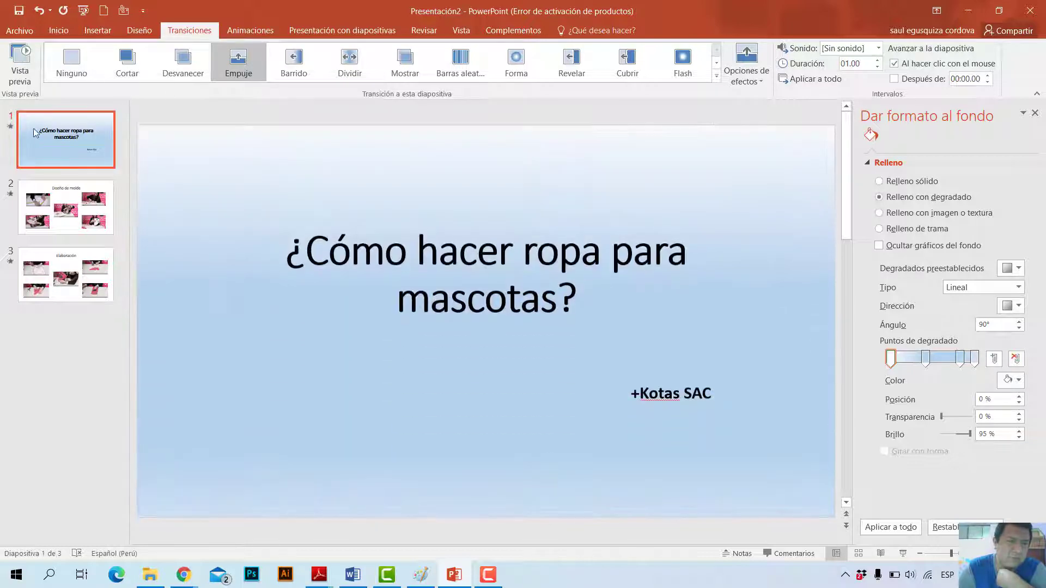
left_click(967, 10)
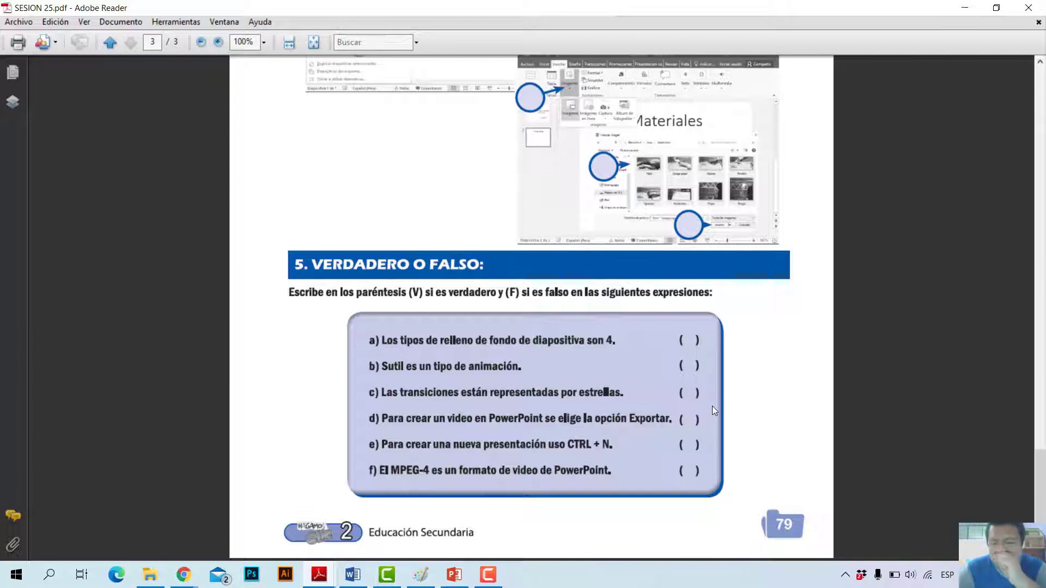
Restore the pet-clothing presentation from the taskbar.
left_click(464, 585)
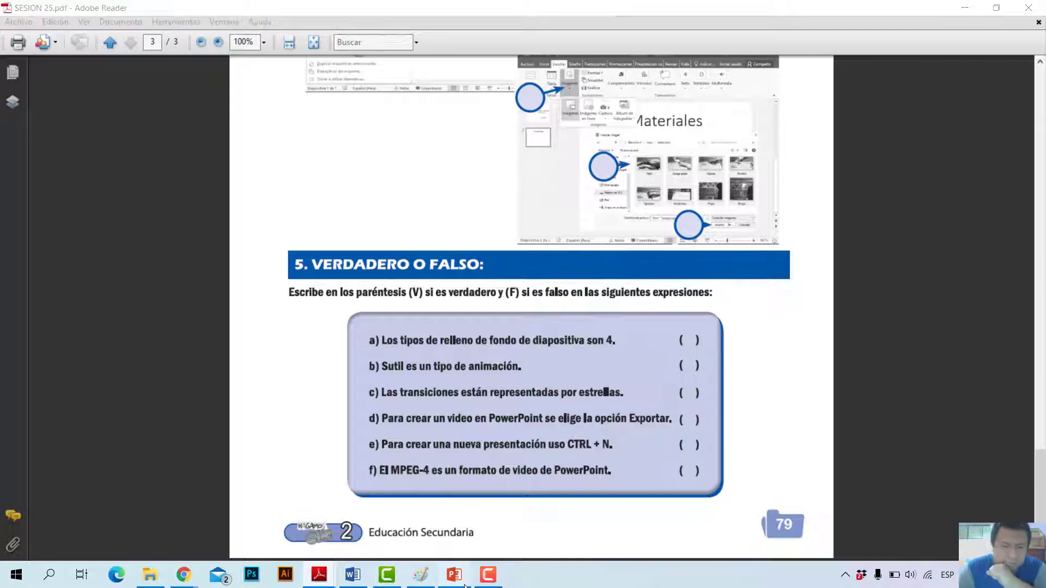
Give the title slide's title the Dividir entrance animation.
left_click(72, 216)
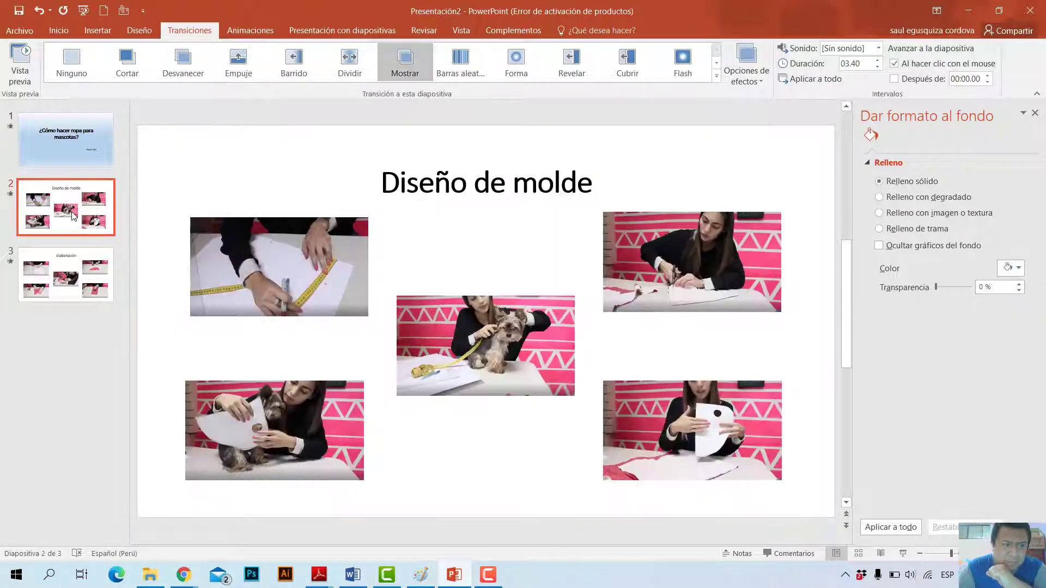
left_click(99, 166)
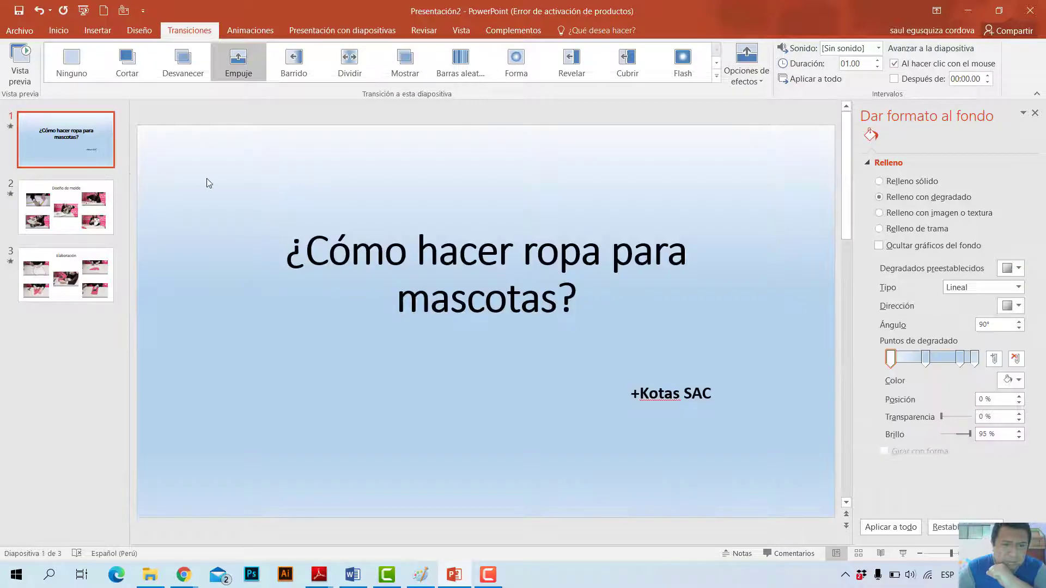
left_click(248, 31)
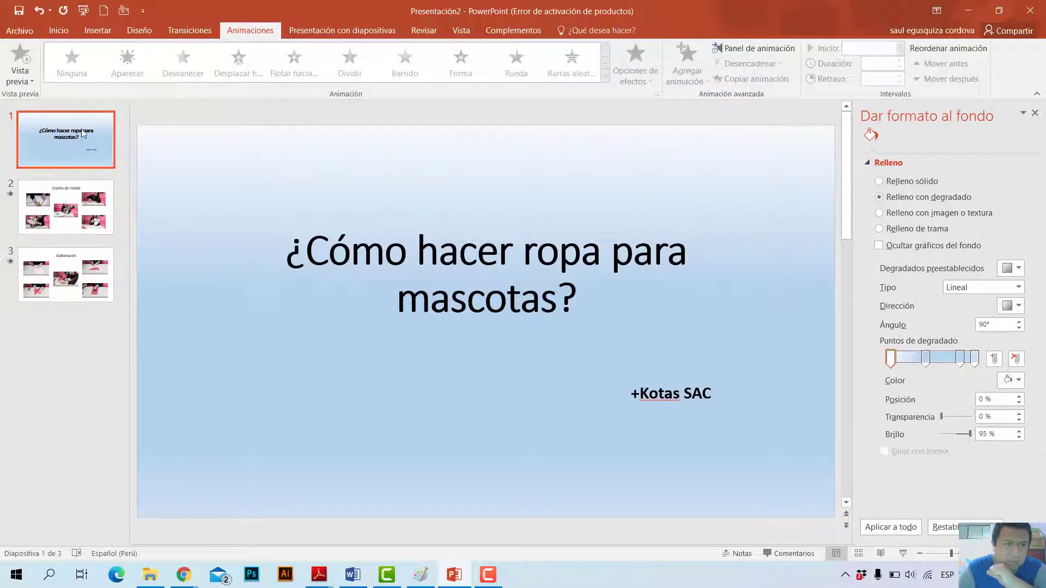
left_click(347, 263)
left_click(392, 232)
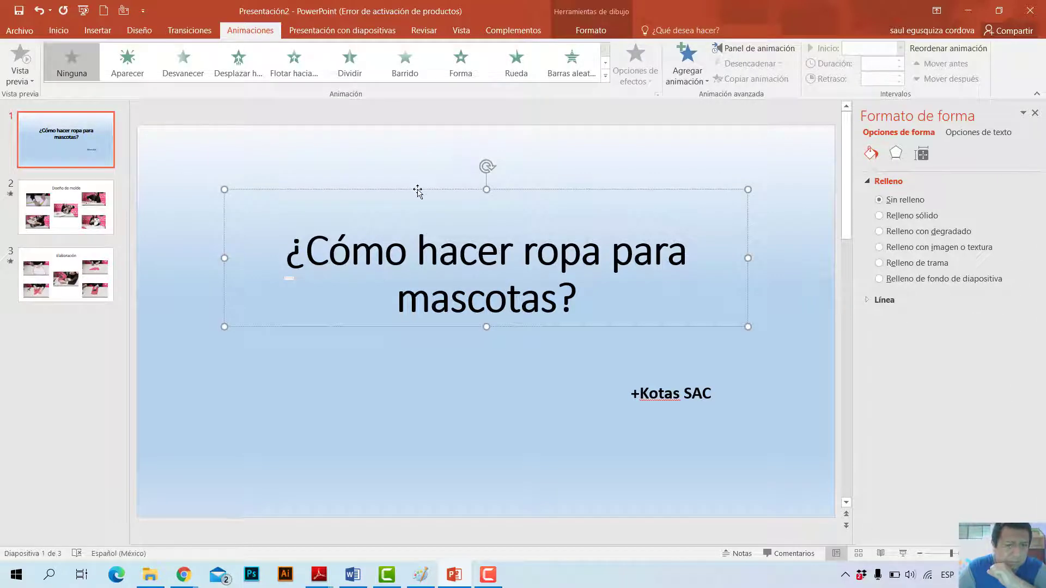
left_click(354, 68)
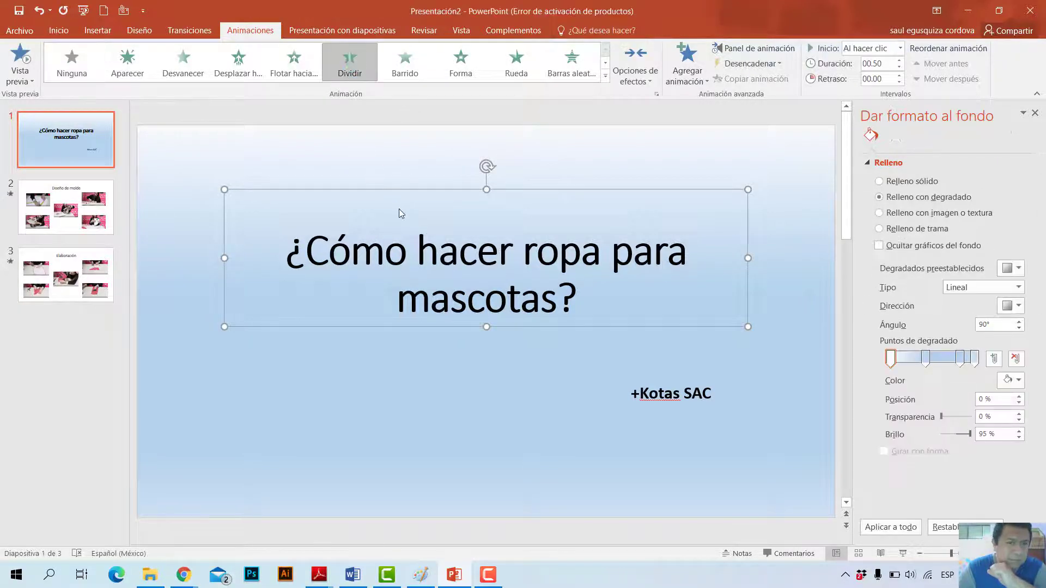
left_click(633, 363)
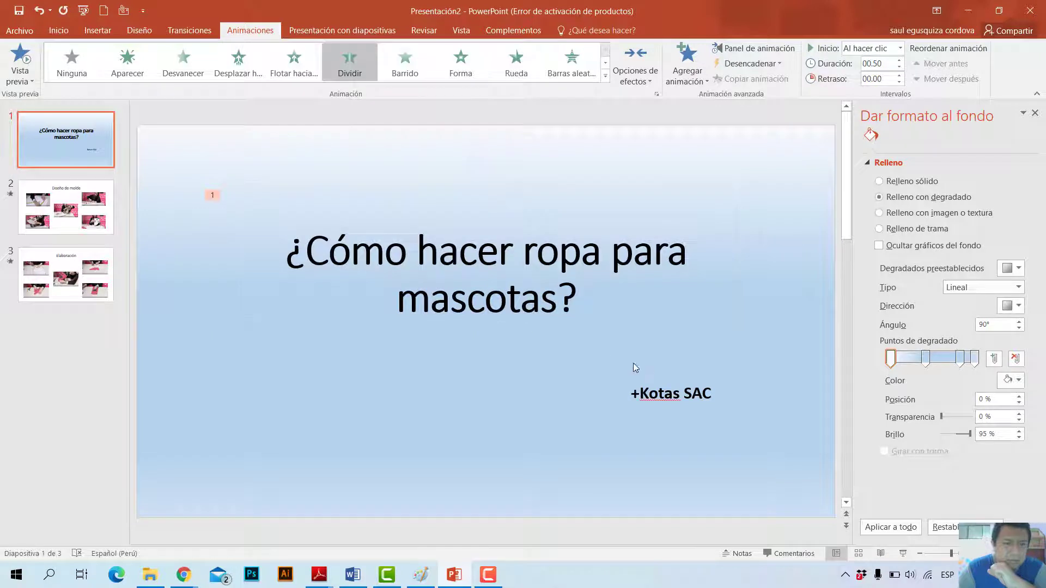
Give the +Kotas SAC subtitle the Forma animation, then minimize PowerPoint.
left_click(674, 388)
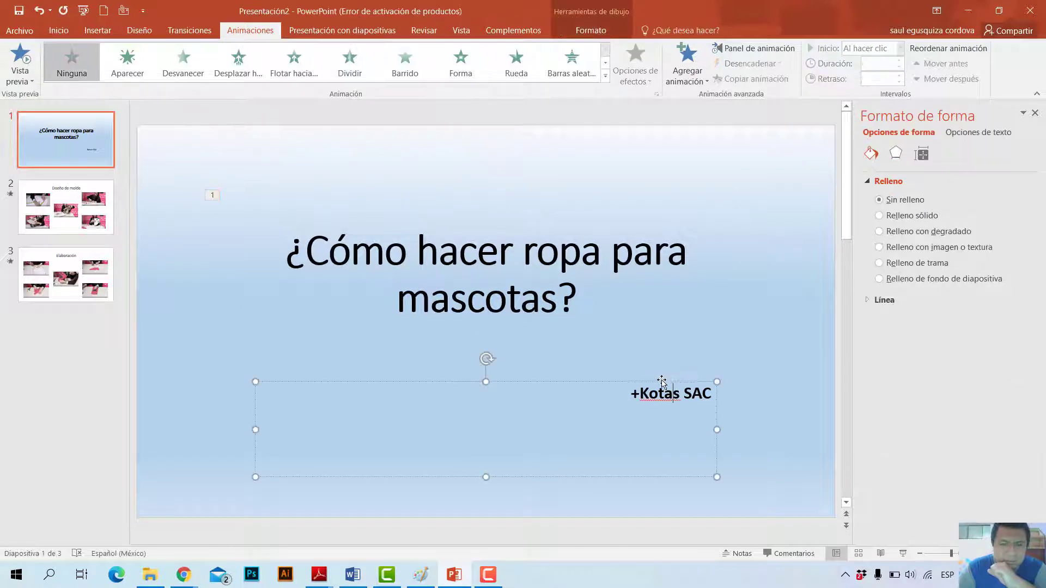
left_click(460, 63)
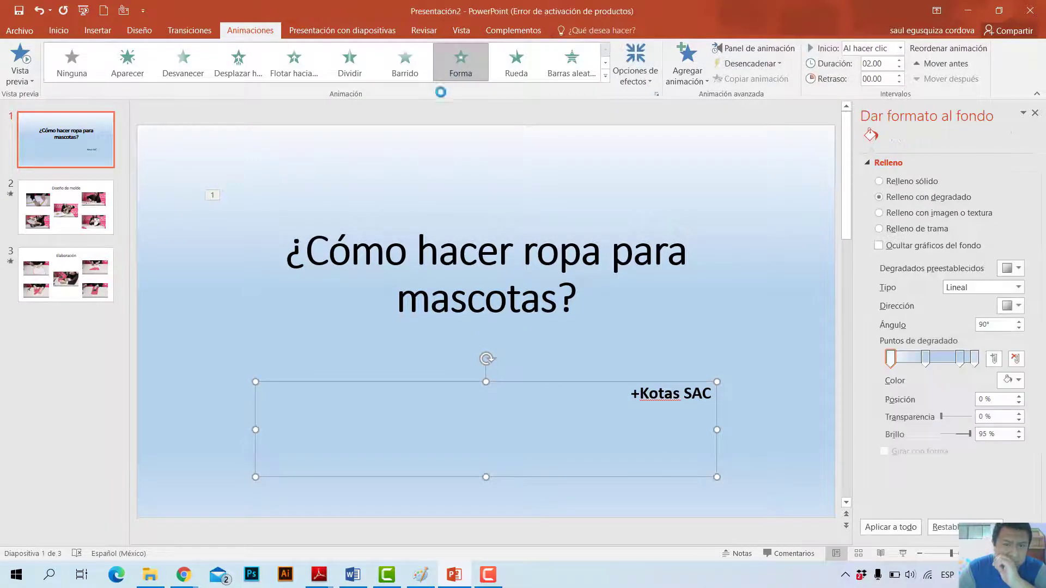
left_click(123, 418)
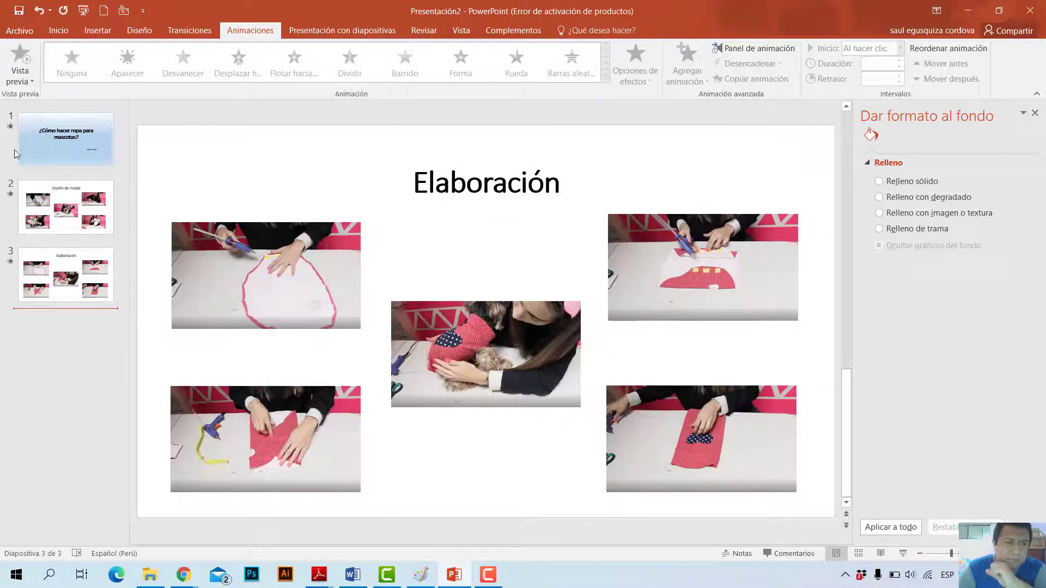
left_click(73, 118)
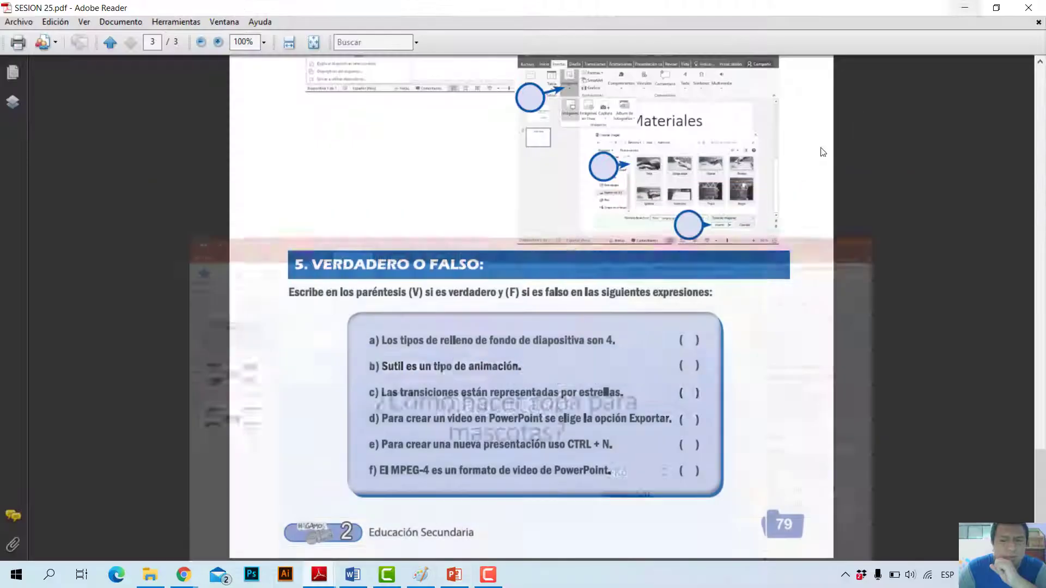
left_click(960, 11)
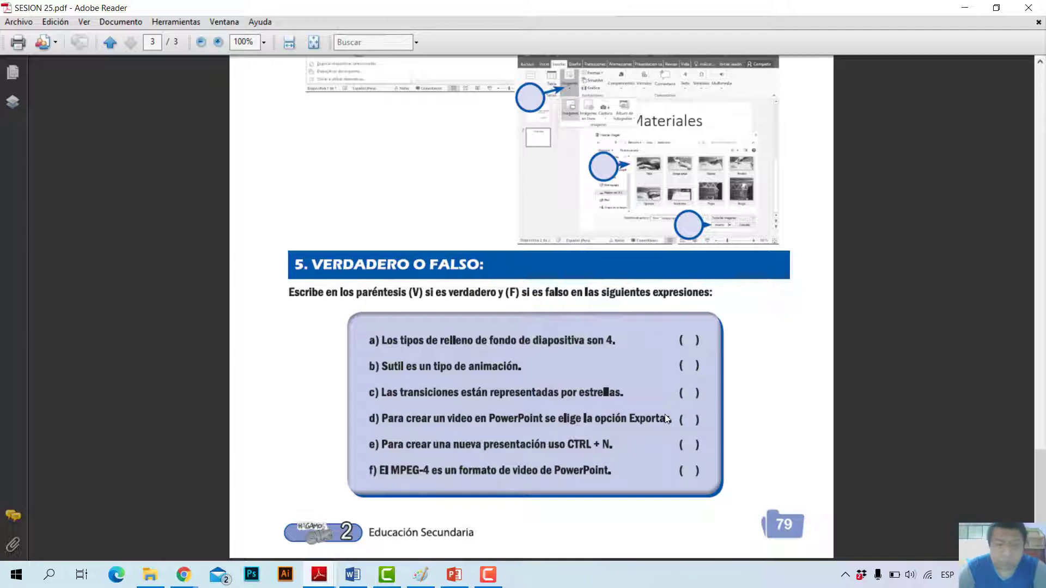
Open Archivo > Exportar > Crear un vídeo to view the video export options.
left_click(454, 575)
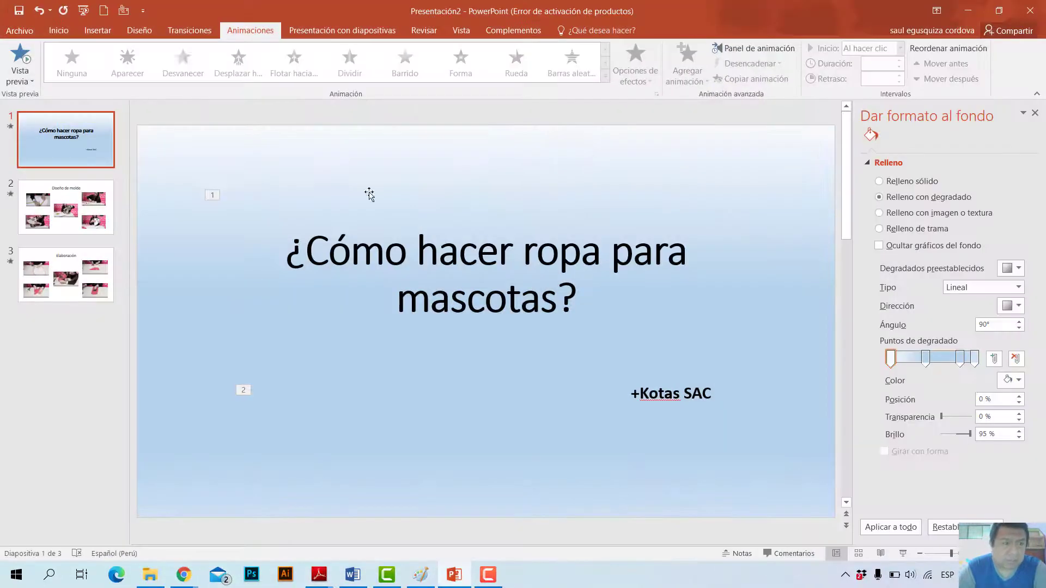
left_click(19, 31)
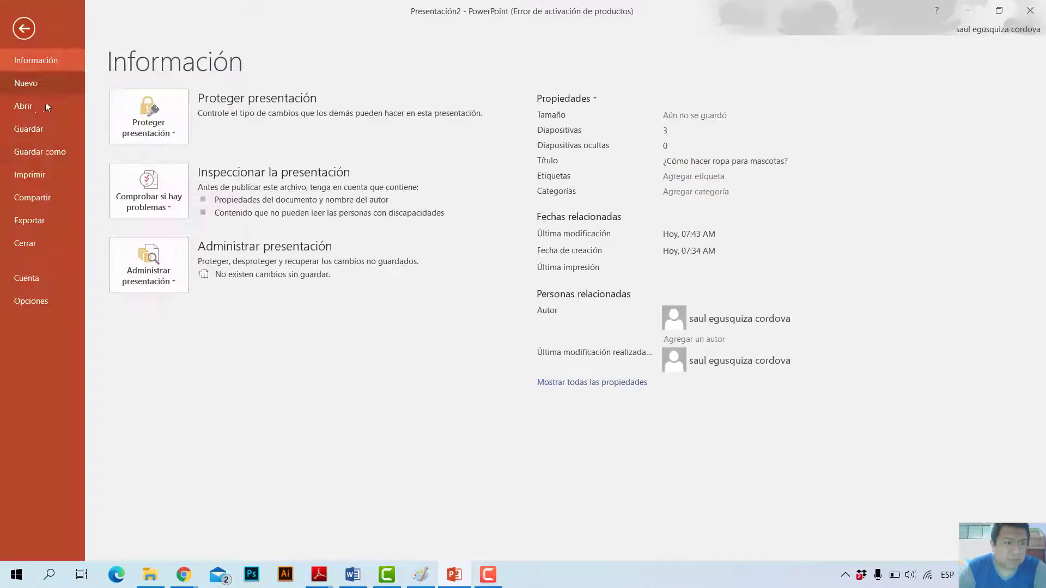
left_click(51, 221)
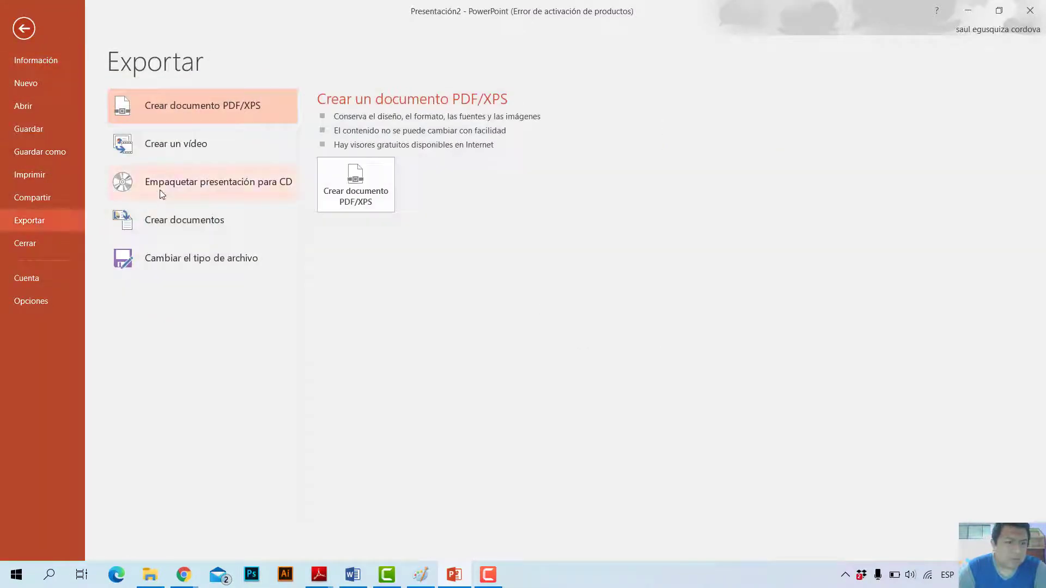
left_click(159, 143)
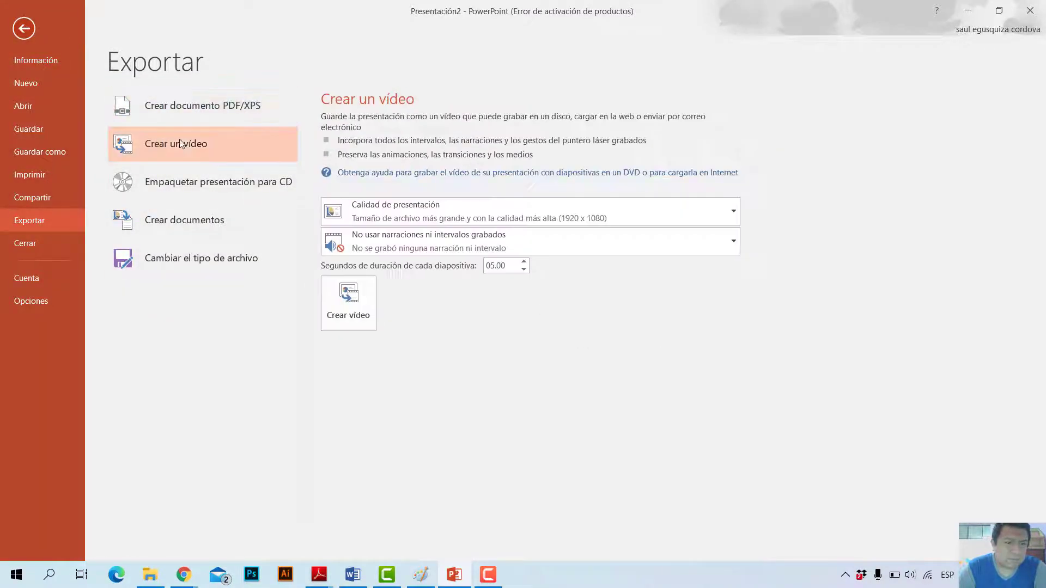
Glance at the worksheet PDF, then return to PowerPoint's slide editor.
left_click(966, 13)
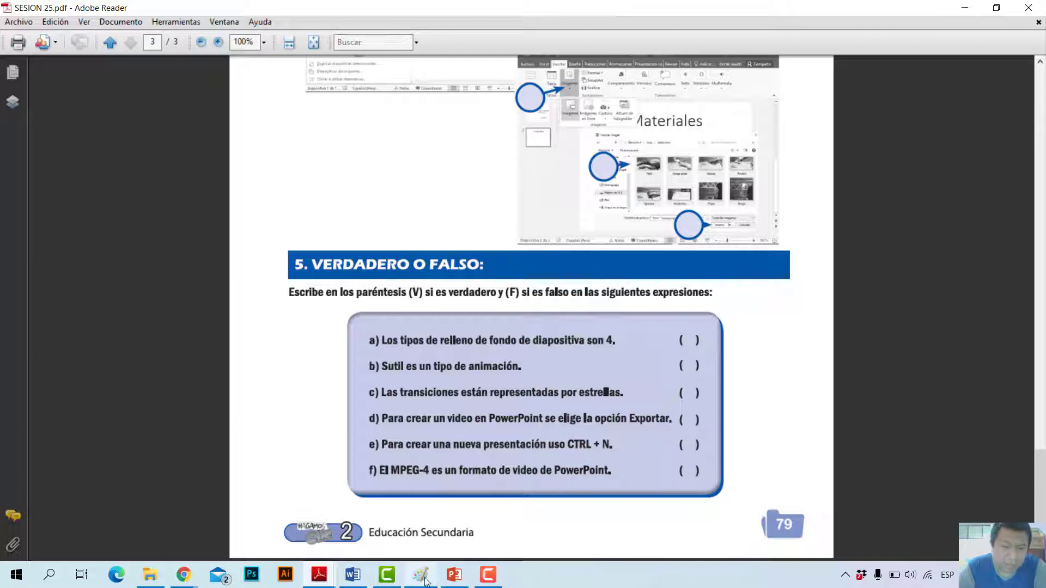
left_click(318, 577)
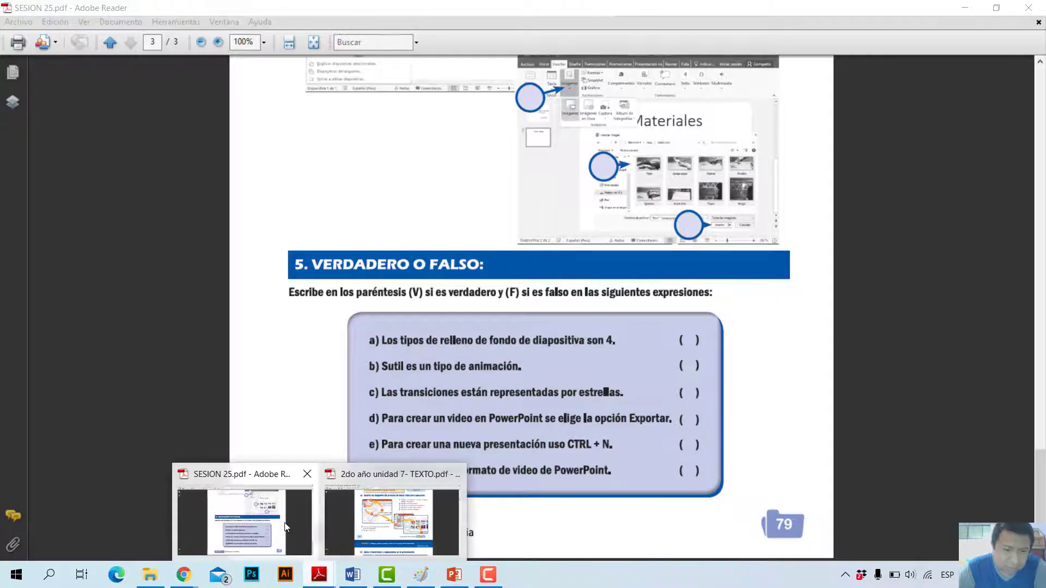
left_click(453, 574)
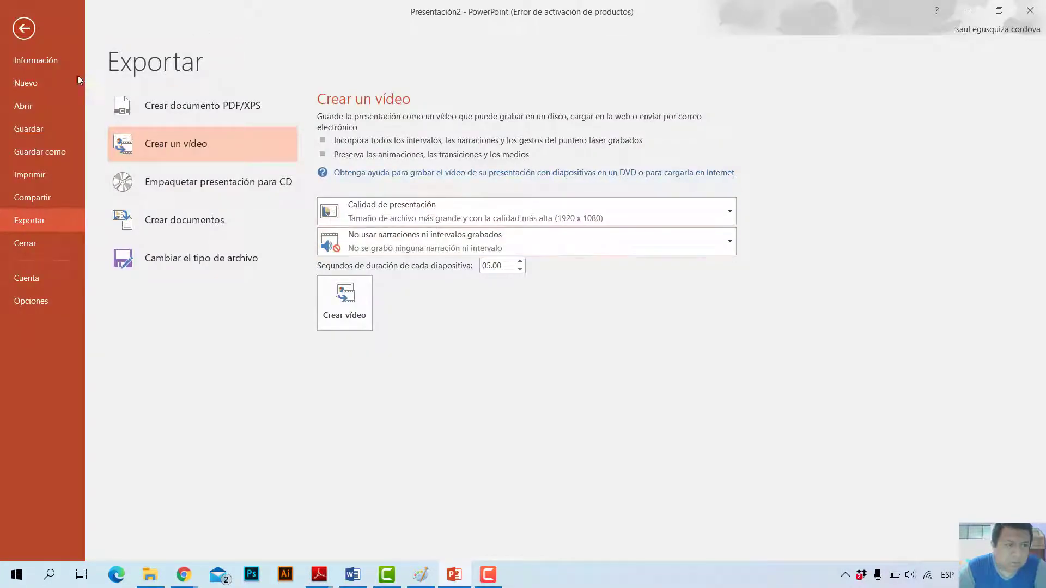
left_click(28, 33)
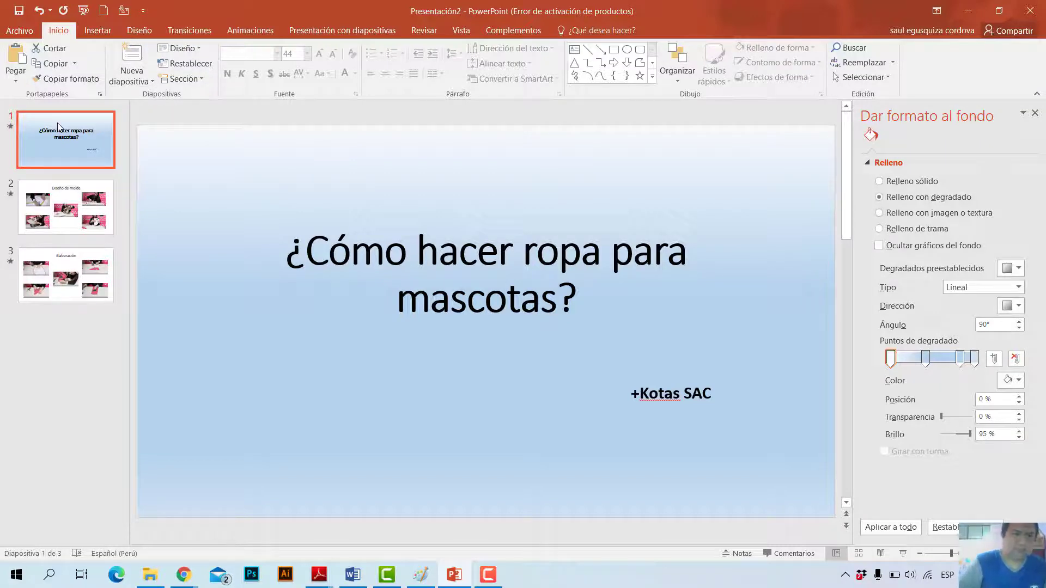
Insert two new Title and Content slides after slide 1, leaving layouts unchanged, then minimize PowerPoint.
left_click(56, 186)
left_click(59, 155)
left_click(131, 55)
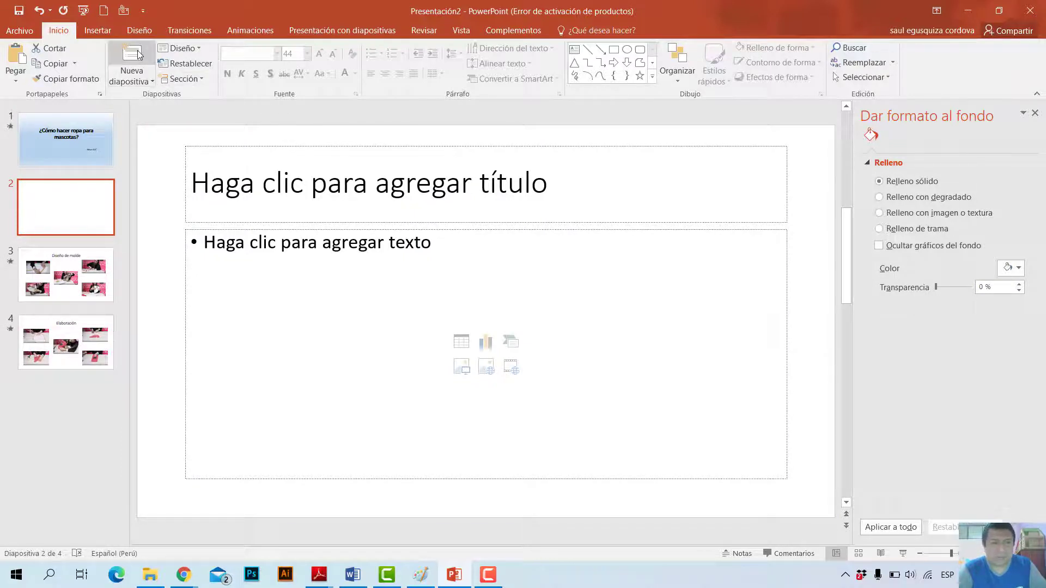
left_click(131, 55)
left_click(139, 82)
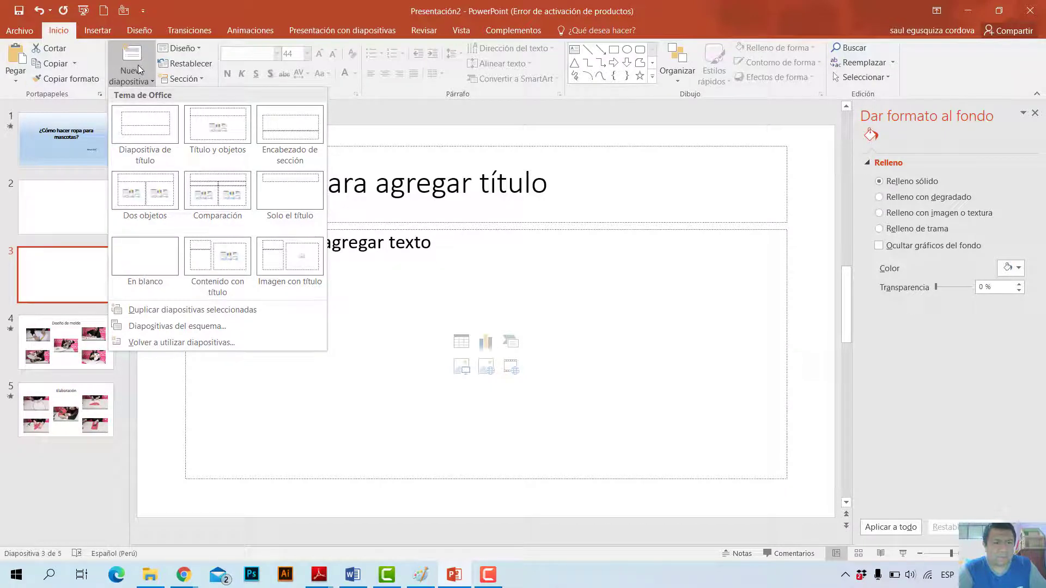
left_click(376, 137)
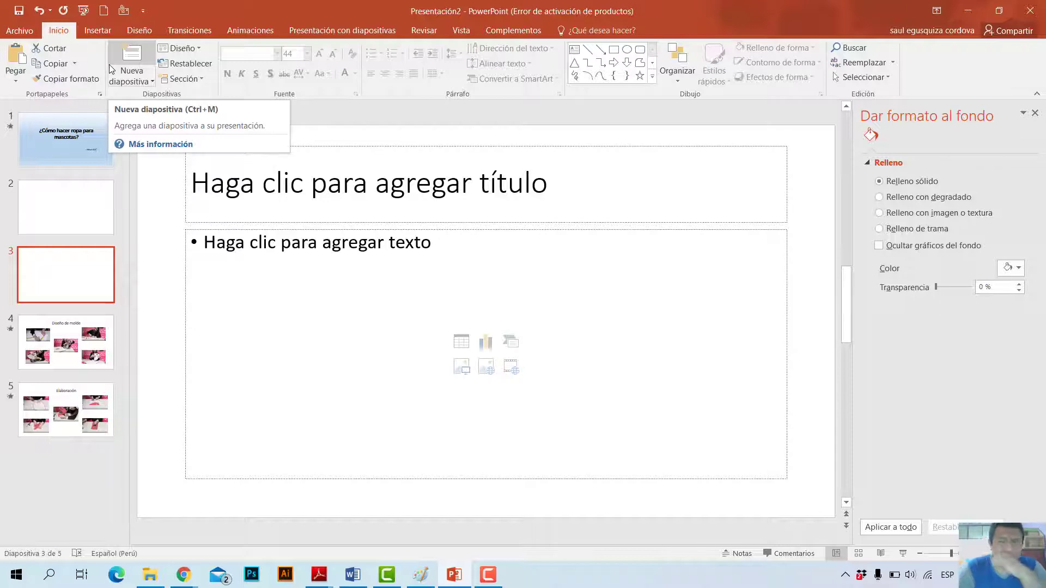
left_click(970, 8)
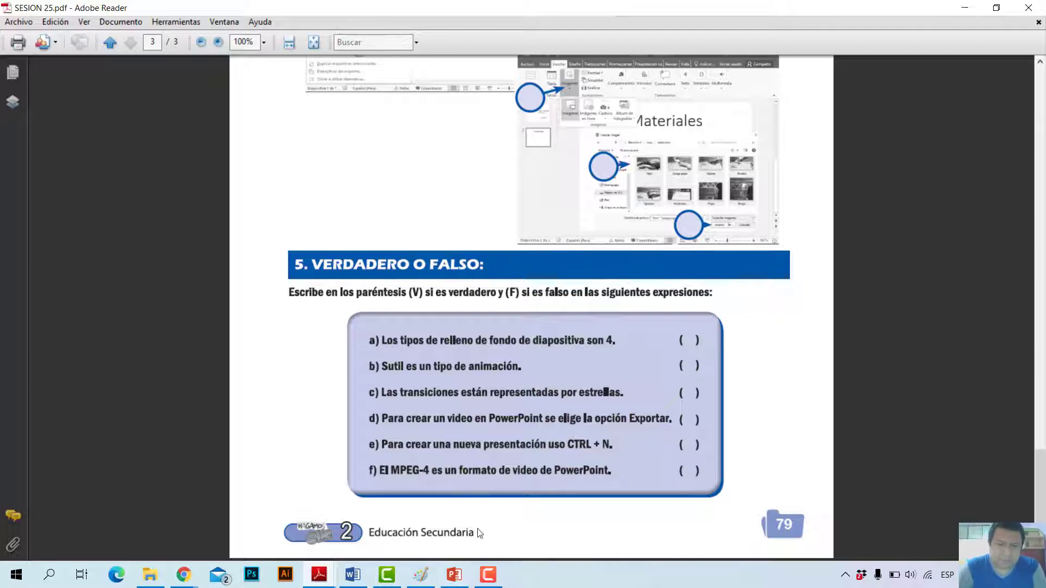
Set up a video export of the presentation at Presentation Quality (Calidad de presentación).
left_click(455, 577)
left_click(20, 31)
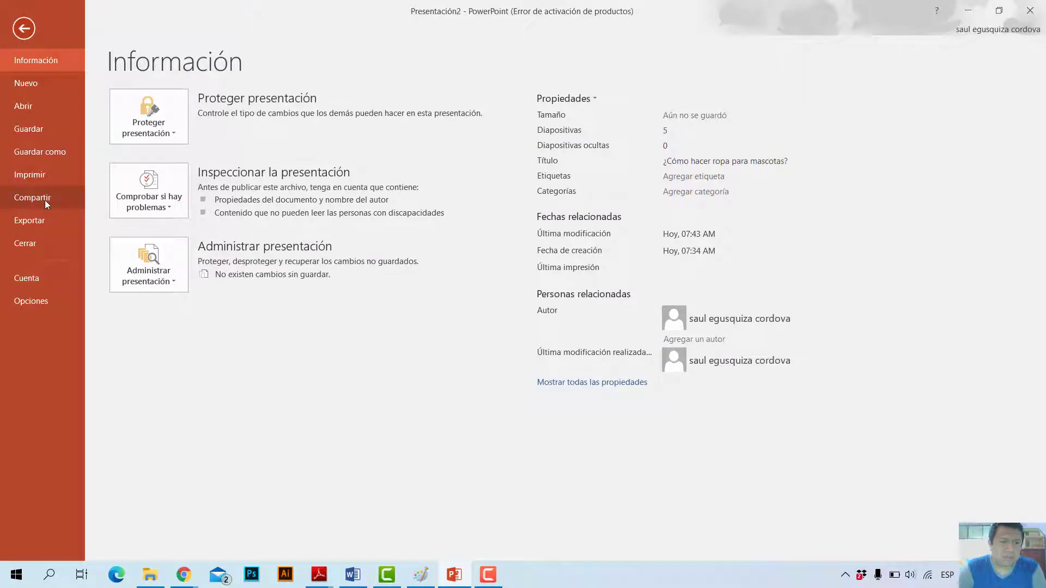
left_click(43, 220)
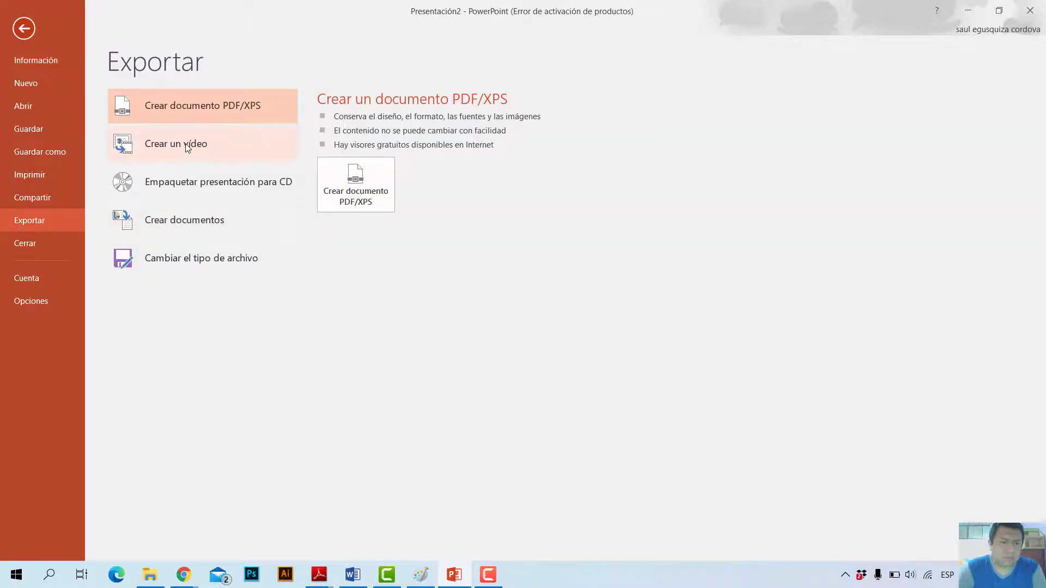
left_click(187, 147)
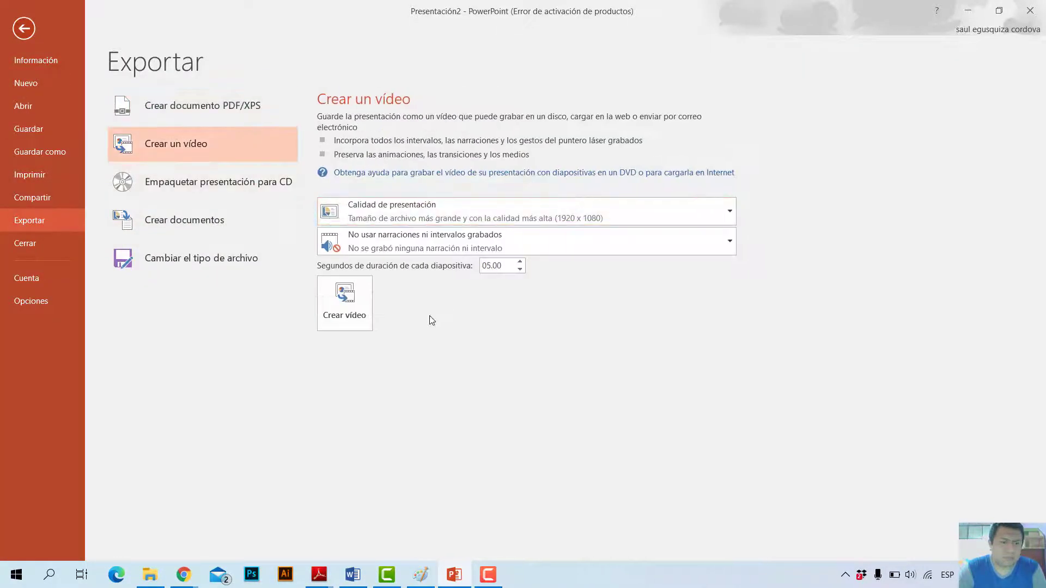
left_click(521, 212)
left_click(522, 211)
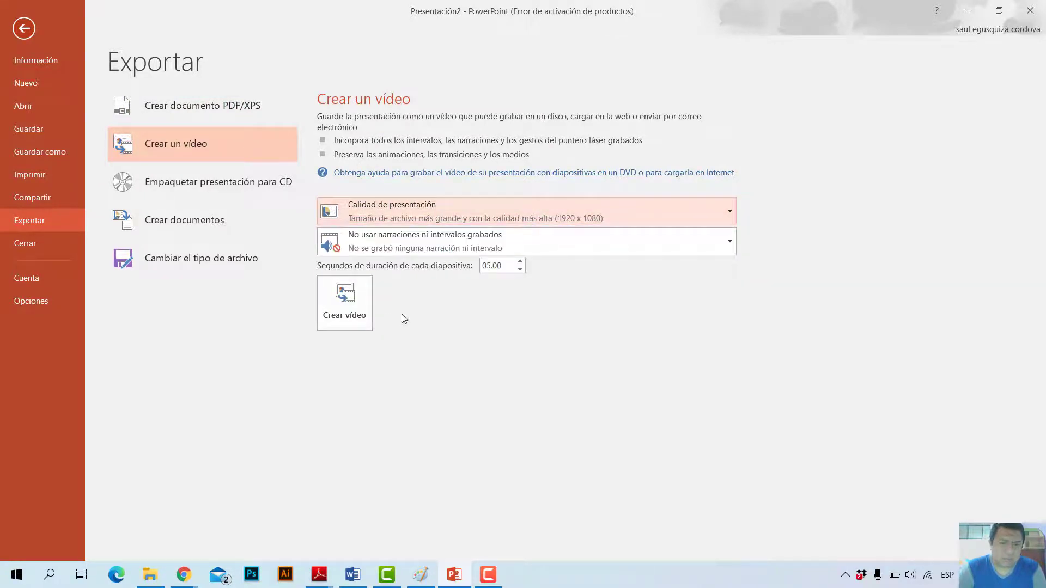
Create the video as 'Cómo hacer ropa para mascotas.mp4' in MPEG-4 format, then switch to the worksheet PDF.
left_click(365, 319)
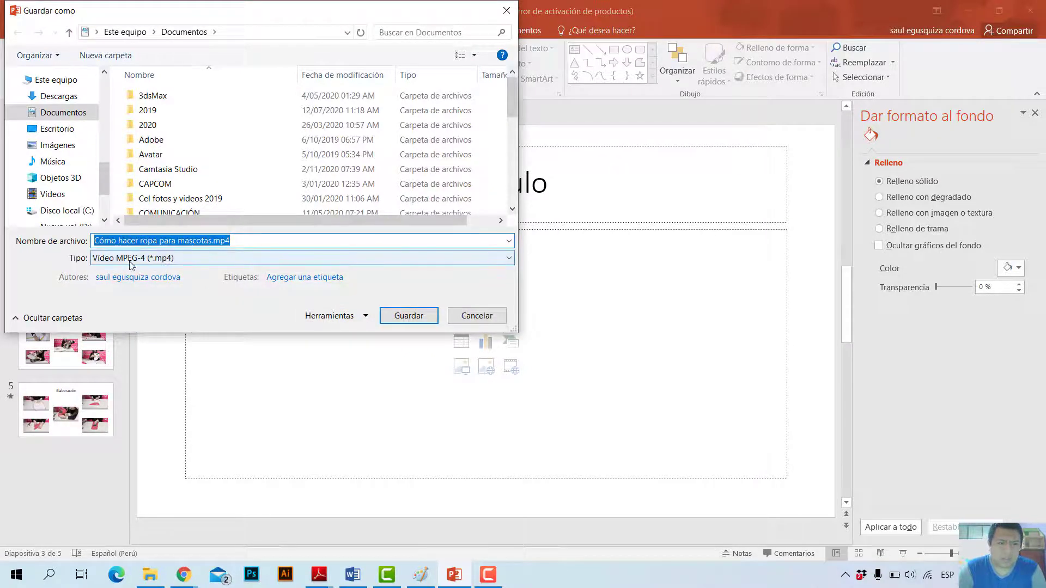
left_click(192, 258)
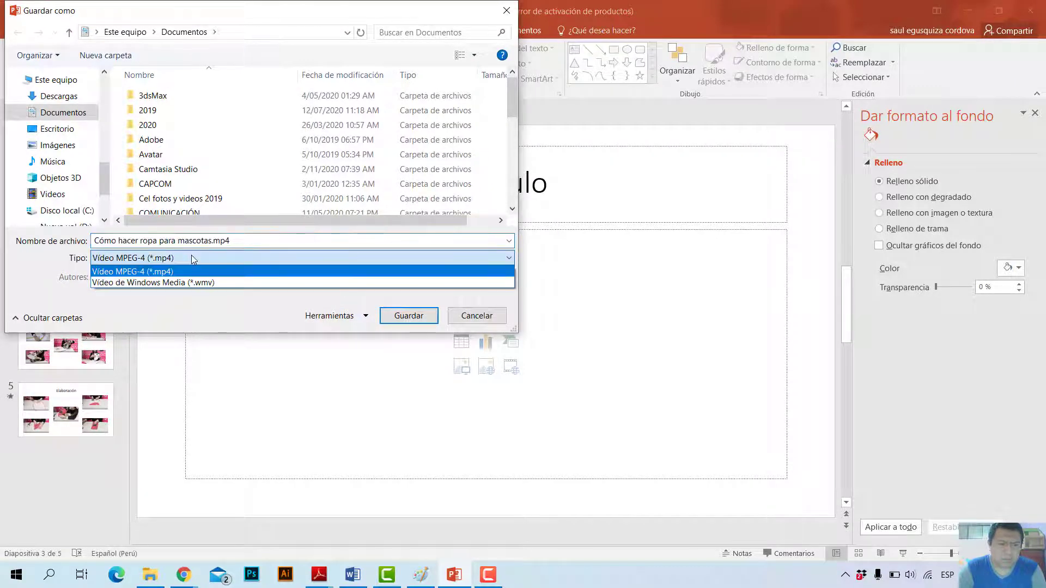
left_click(191, 256)
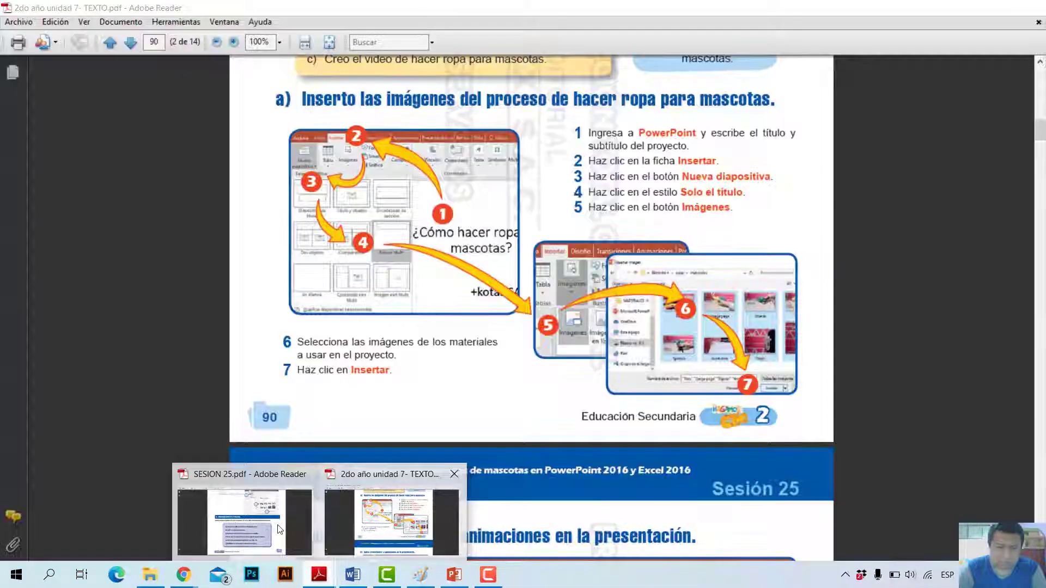
mouse_move(318, 575)
left_click(310, 523)
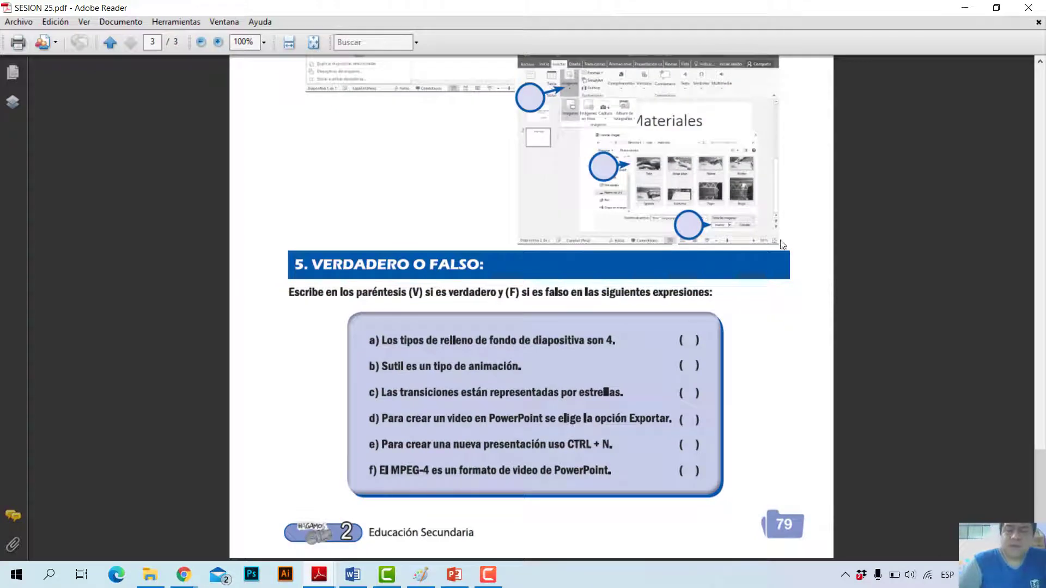
Scroll up and down through the SESION 25.pdf worksheet to review its exercises.
scroll(444, 327, "up", 4)
scroll(408, 272, "up", 3)
scroll(370, 212, "up", 3)
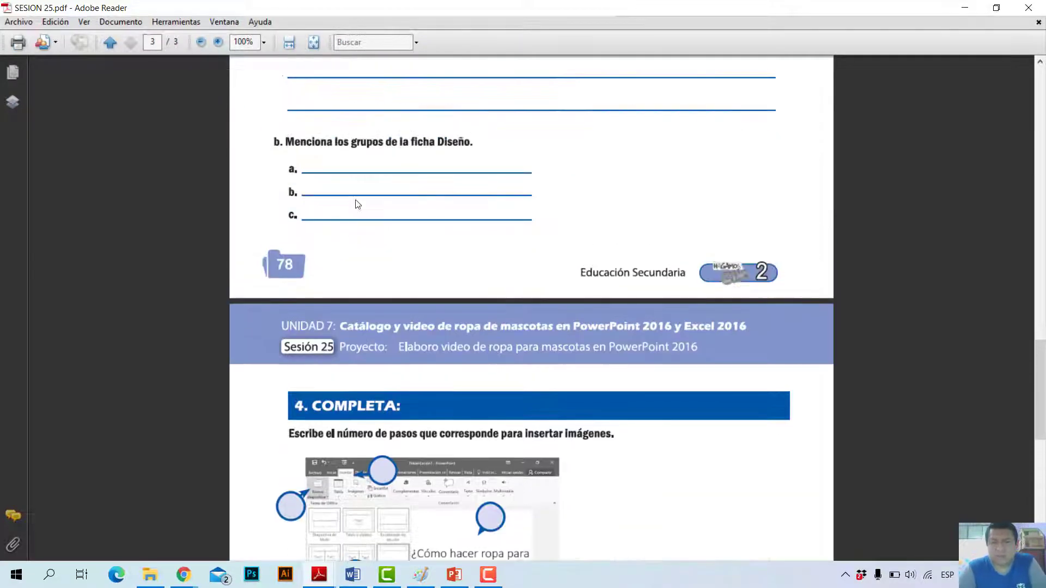
scroll(358, 207, "up", 4)
scroll(357, 207, "up", 3)
scroll(353, 209, "up", 5)
scroll(347, 209, "up", 3)
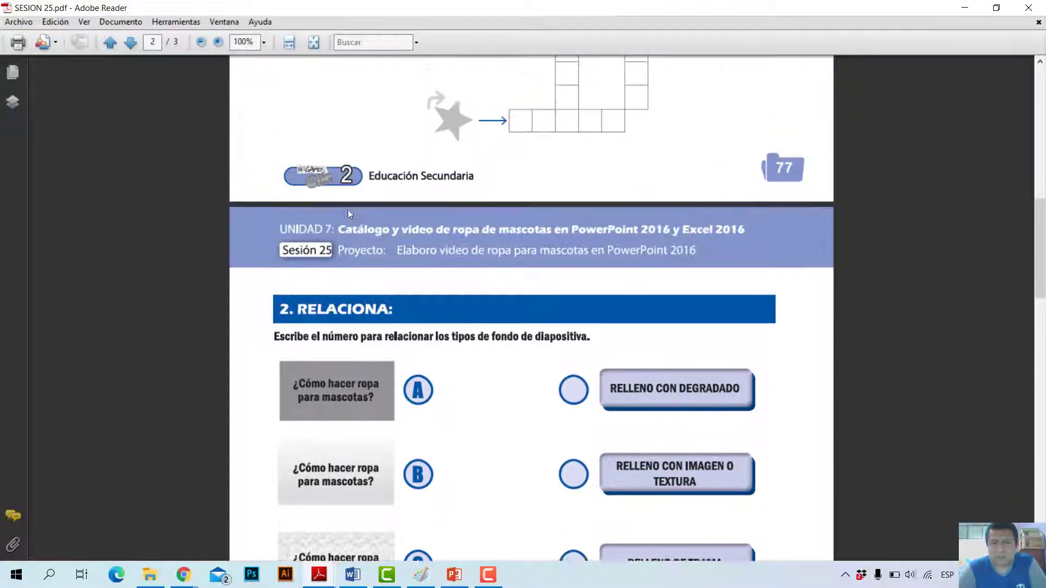
scroll(343, 212, "up", 4)
scroll(327, 215, "up", 5)
scroll(319, 217, "up", 4)
scroll(319, 218, "up", 2)
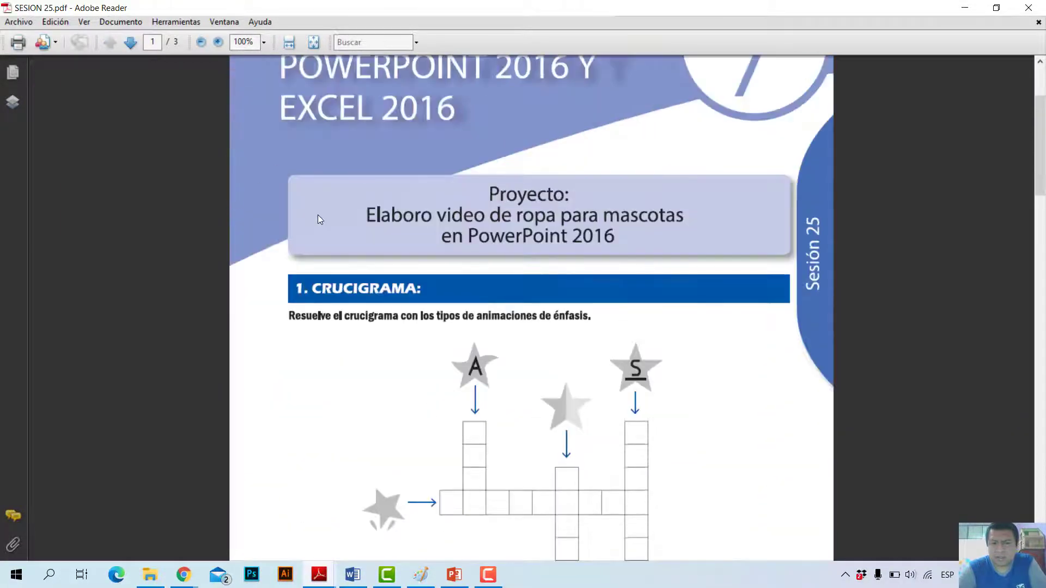
scroll(319, 218, "up", 2)
scroll(329, 227, "down", 2)
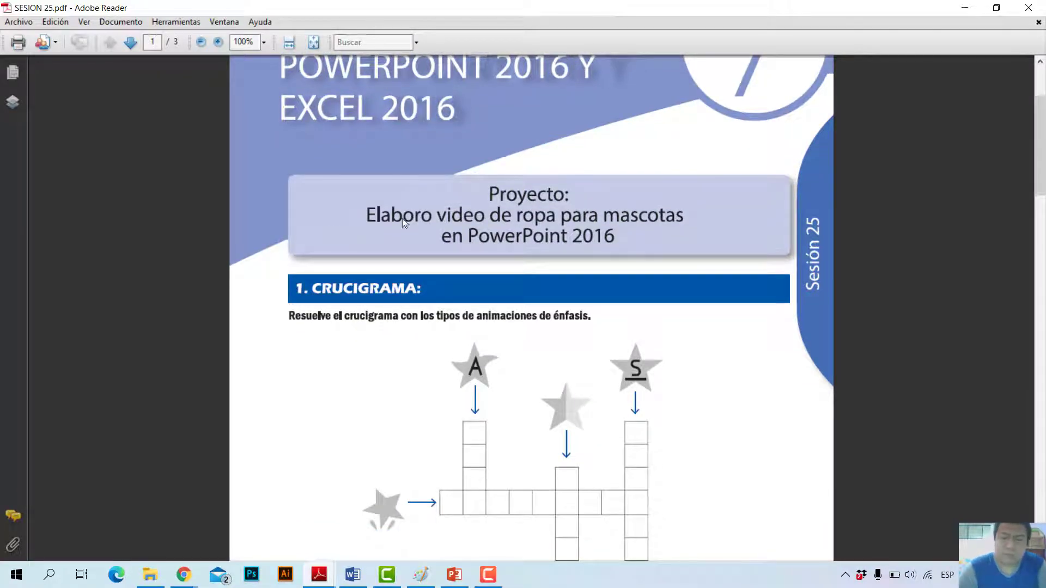
scroll(482, 184, "down", 6)
scroll(483, 184, "down", 4)
scroll(485, 196, "down", 3)
scroll(490, 202, "down", 3)
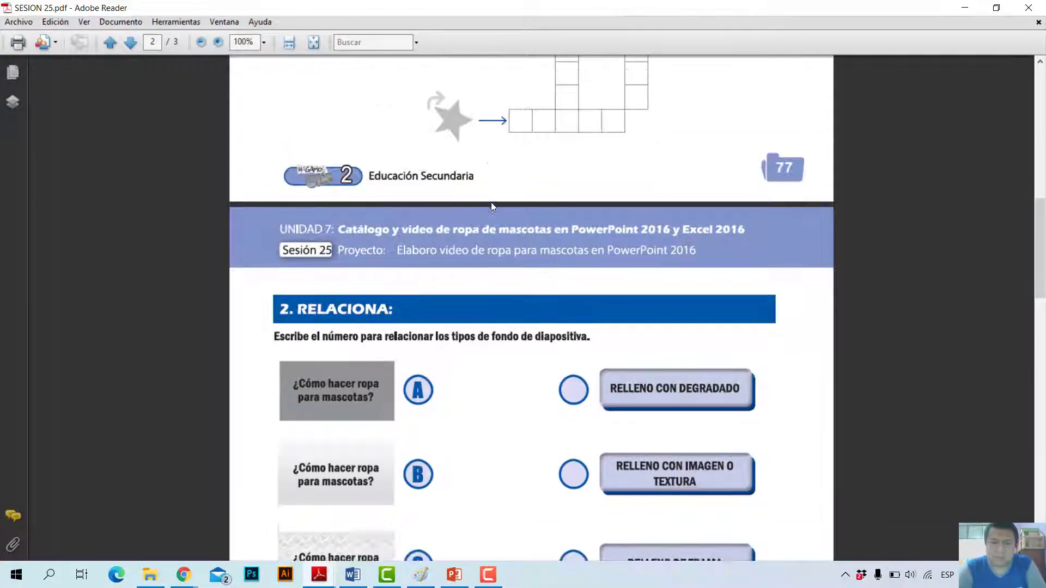
scroll(480, 224, "down", 3)
scroll(481, 224, "up", 4)
scroll(479, 224, "up", 3)
scroll(477, 225, "up", 7)
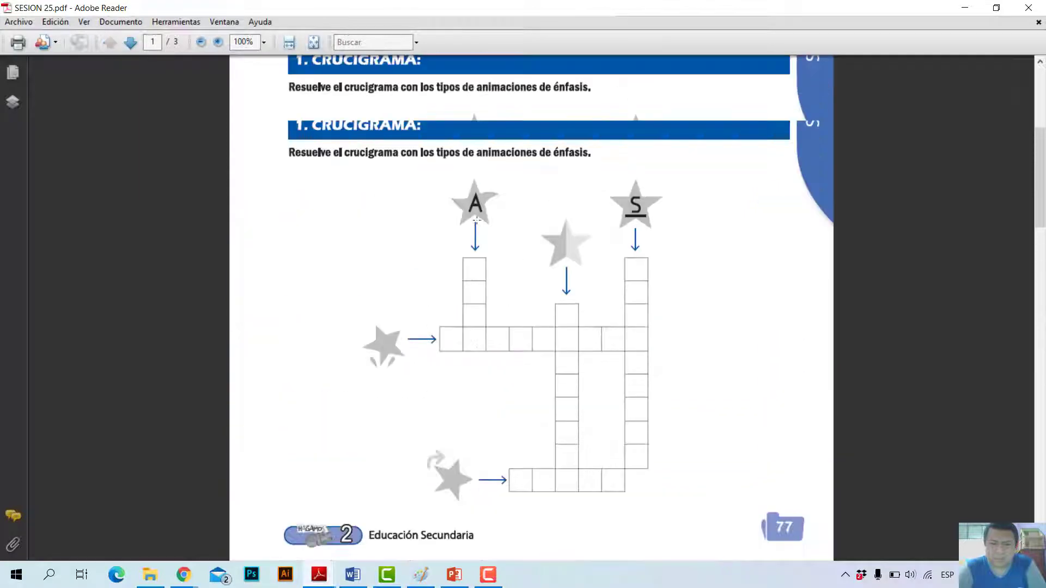
scroll(476, 225, "down", 6)
scroll(477, 226, "down", 6)
scroll(478, 227, "down", 3)
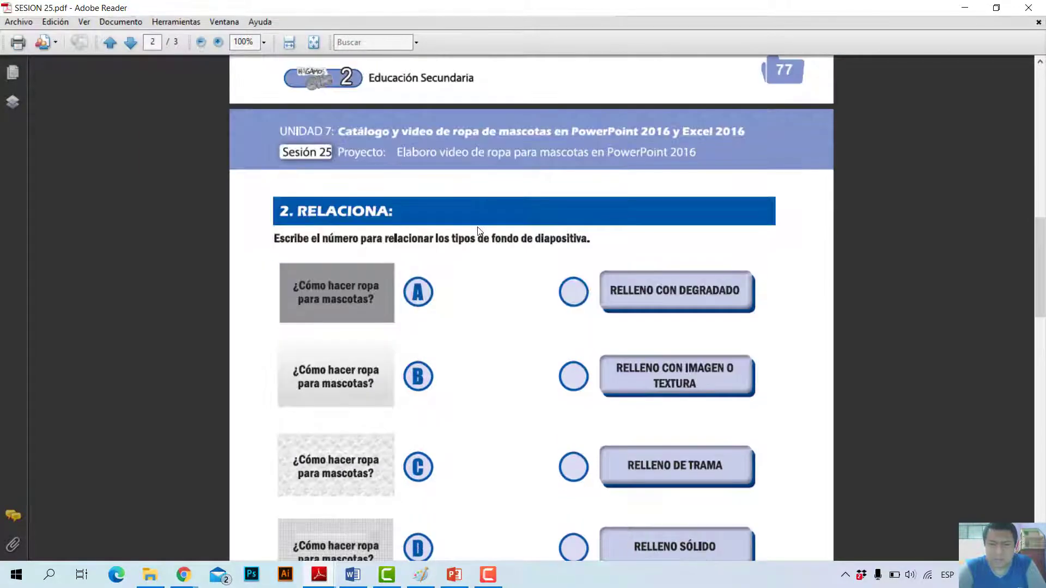
scroll(478, 230, "down", 4)
scroll(479, 229, "down", 5)
scroll(477, 225, "down", 7)
scroll(476, 221, "down", 8)
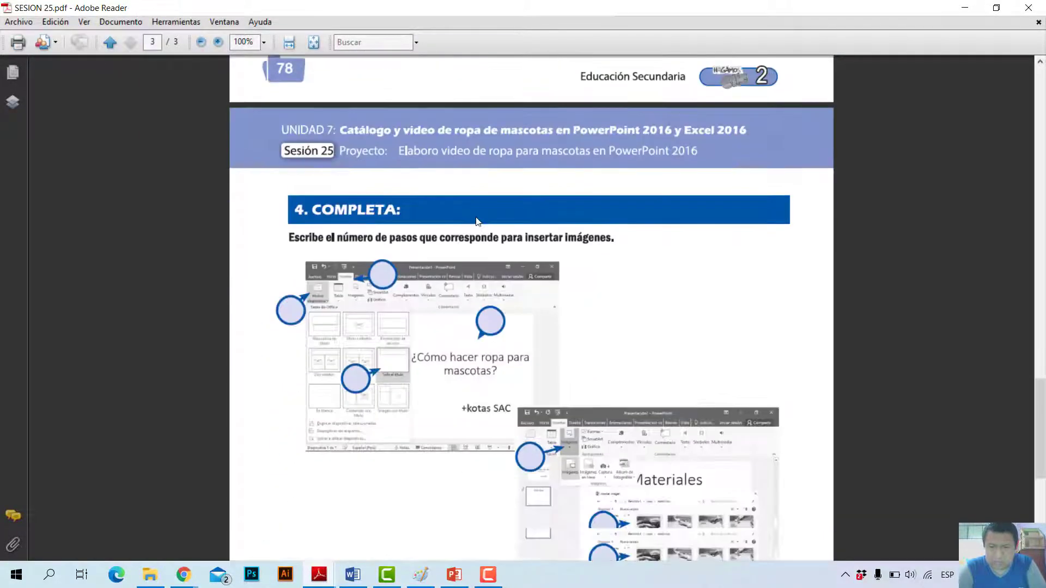
scroll(478, 221, "down", 5)
scroll(478, 220, "down", 5)
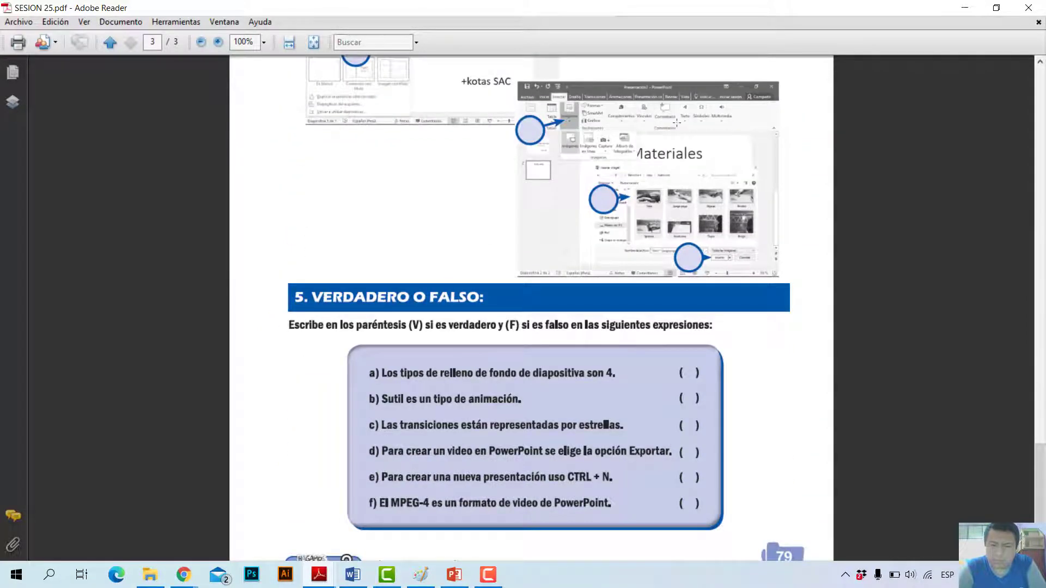
Minimize Adobe Reader, cancel the pending video Save As, and minimize PowerPoint to show the desktop.
left_click(977, 7)
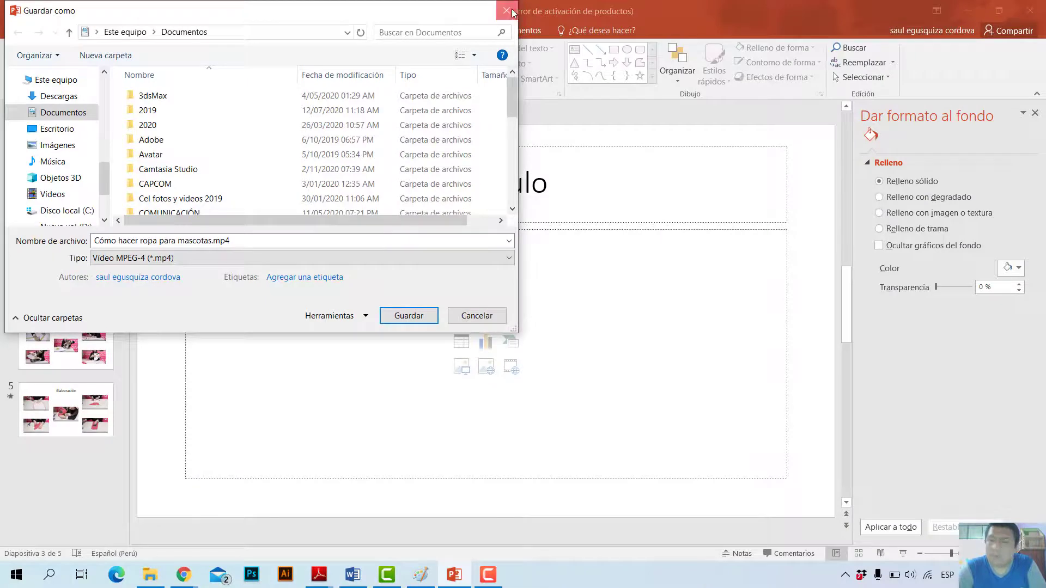
left_click(506, 10)
left_click(957, 12)
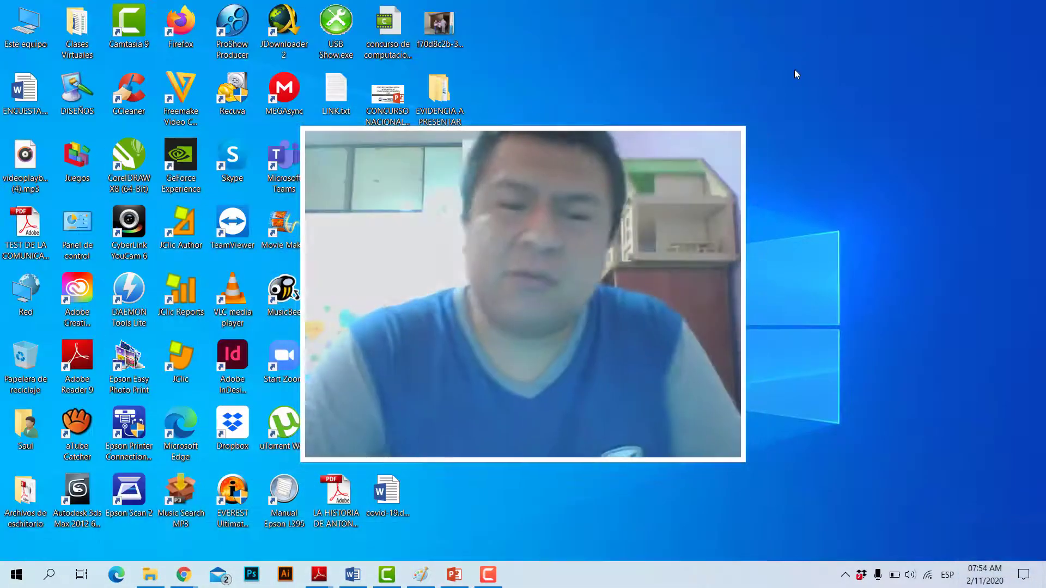